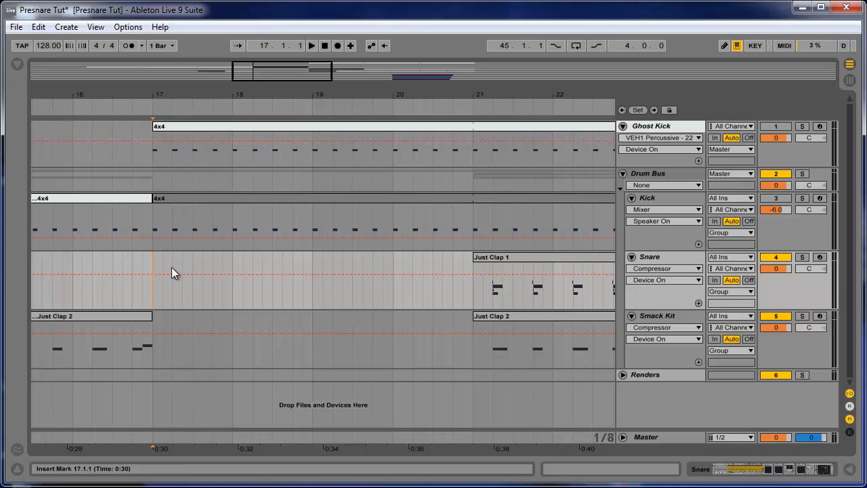
Place the insert marker at bar 17 on the Snare track and deactivate the Renders group track.
{"action": "left_click_drag", "start_coordinate": [304, 76], "coordinate": [301, 74]}
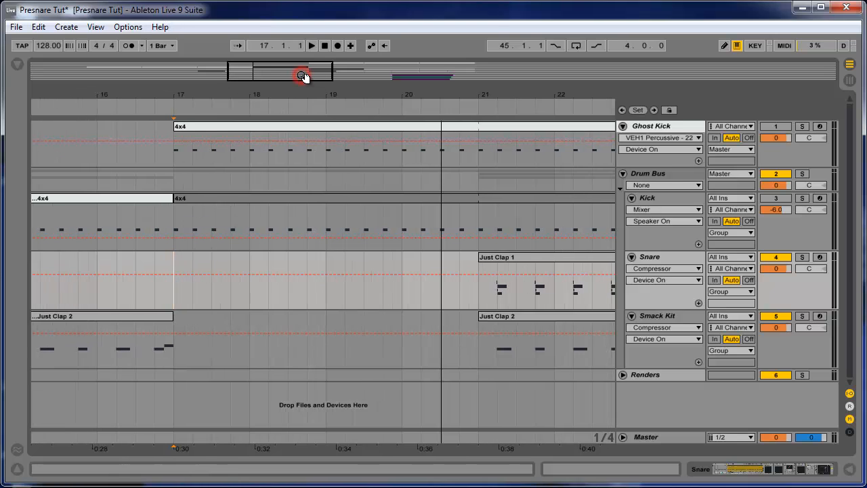
{"action": "left_click", "coordinate": [174, 265]}
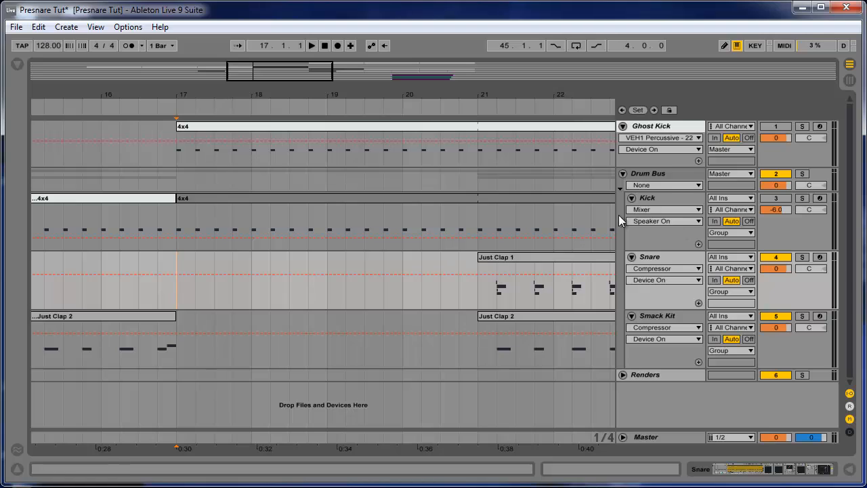
{"action": "left_click", "coordinate": [767, 375]}
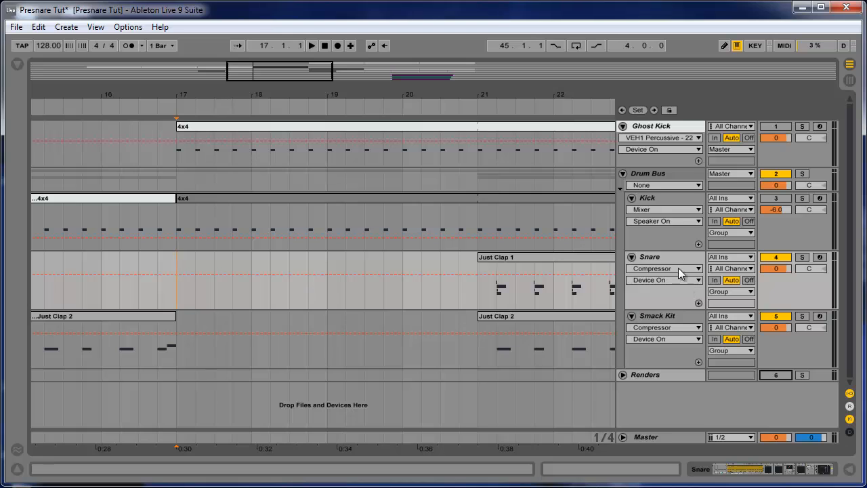
Select the Kick, Snare and Smack Kit tracks in turn, and return the insert marker to bar 17 on the Snare track.
{"action": "left_click", "coordinate": [680, 200]}
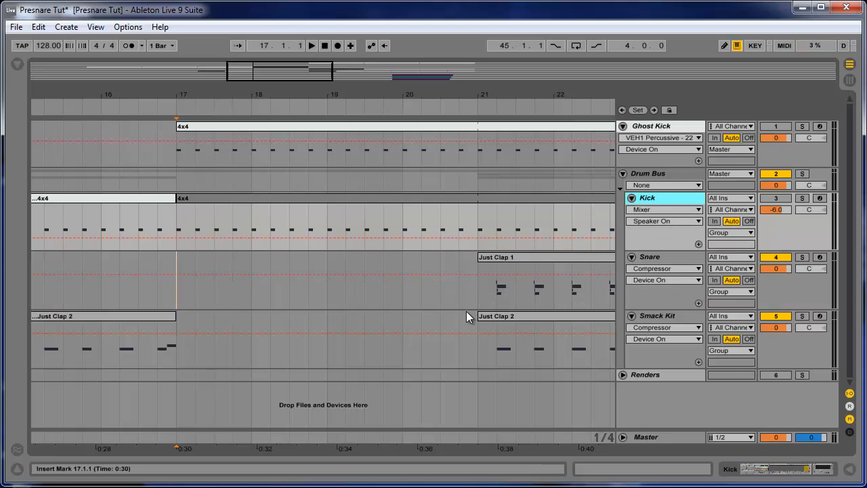
{"action": "left_click", "coordinate": [660, 258]}
{"action": "left_click", "coordinate": [662, 316]}
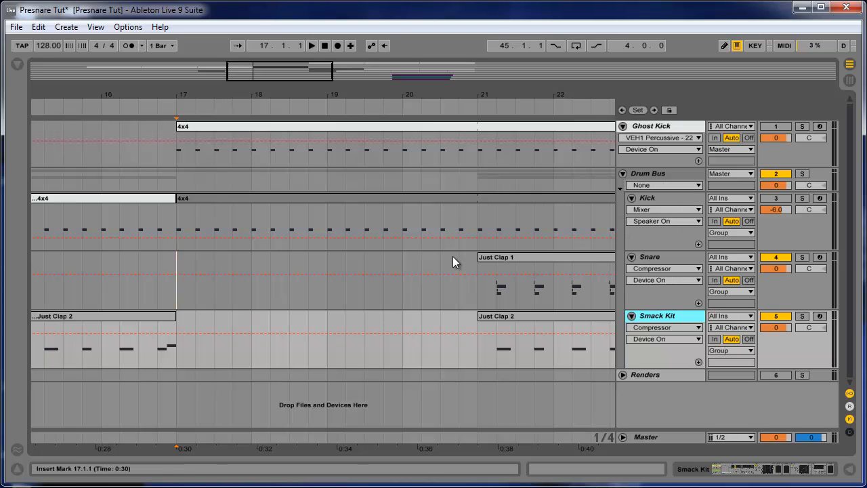
{"action": "left_click", "coordinate": [178, 269]}
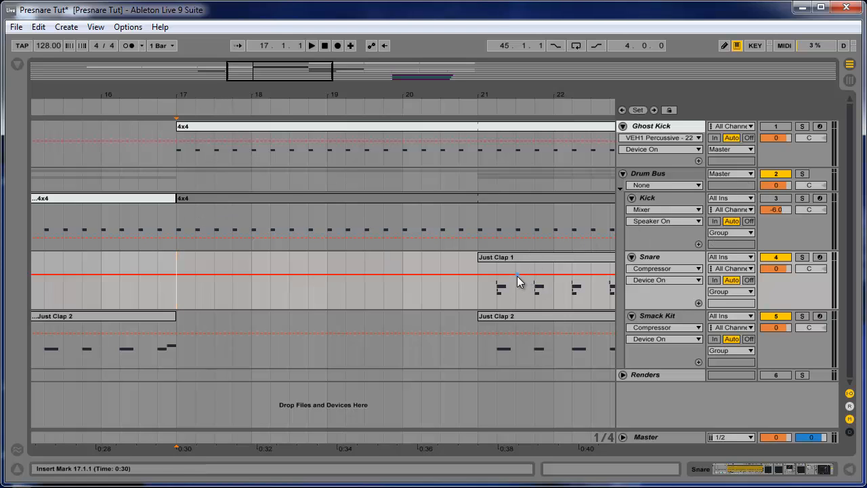
Check the Snare track's device chain and hide it again.
{"action": "double_click", "coordinate": [691, 257]}
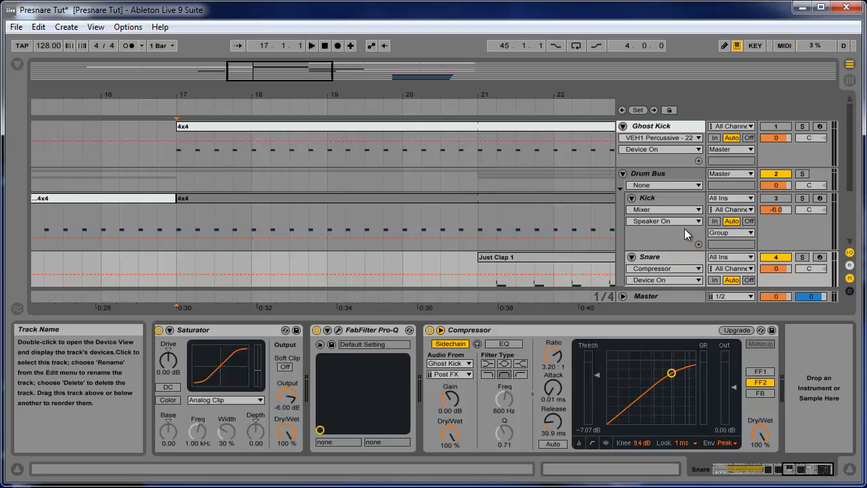
{"action": "left_click", "coordinate": [681, 258]}
{"action": "left_click", "coordinate": [668, 314]}
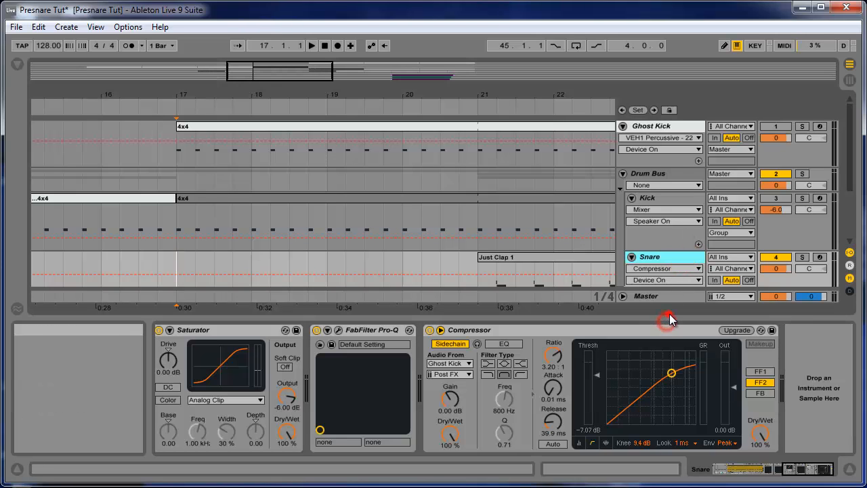
{"action": "left_click_drag", "start_coordinate": [675, 316], "coordinate": [676, 434]}
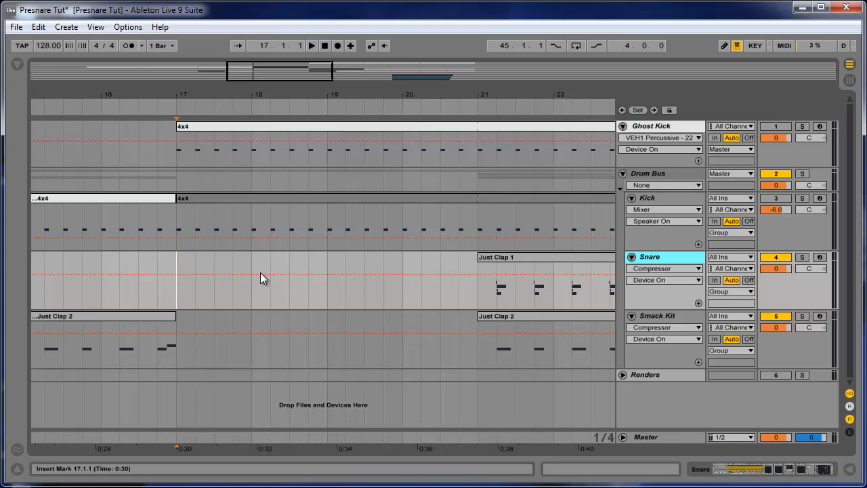
Activate the Kick track and play the arrangement from bar 17 into the clap section starting at bar 21.
{"action": "key", "text": "space"}
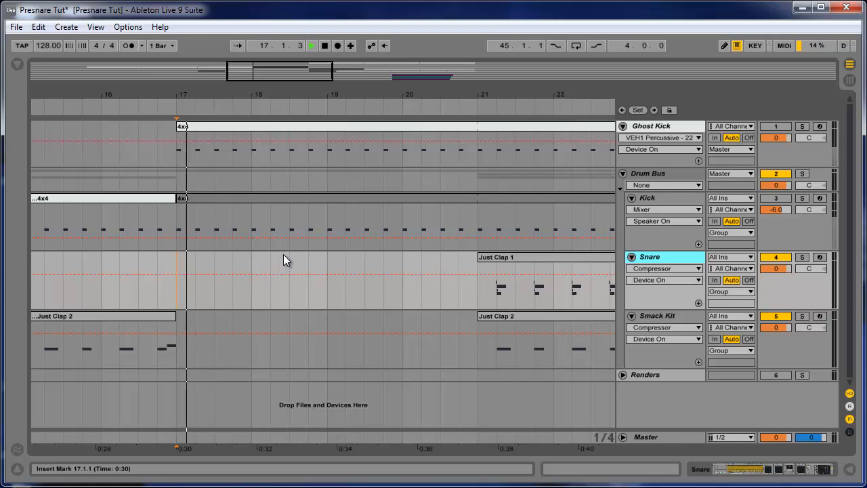
{"action": "key", "text": "space"}
{"action": "left_click", "coordinate": [779, 198]}
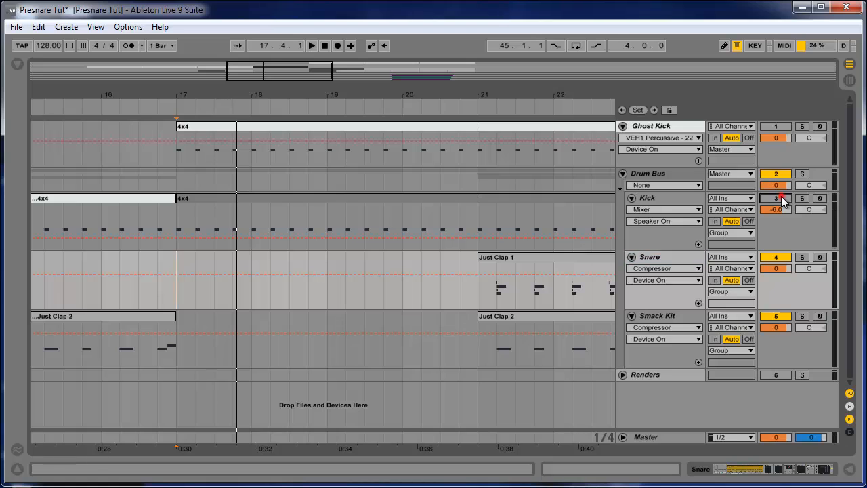
{"action": "left_click", "coordinate": [779, 197]}
{"action": "key", "text": "space"}
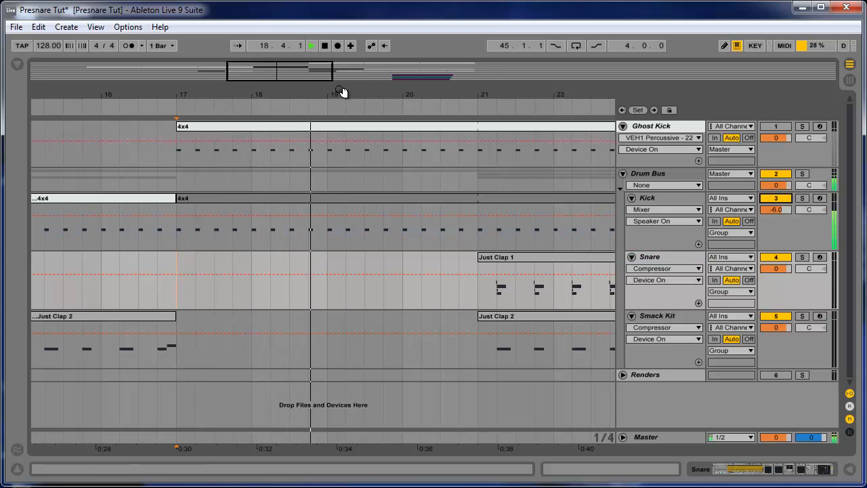
{"action": "left_click", "coordinate": [306, 74]}
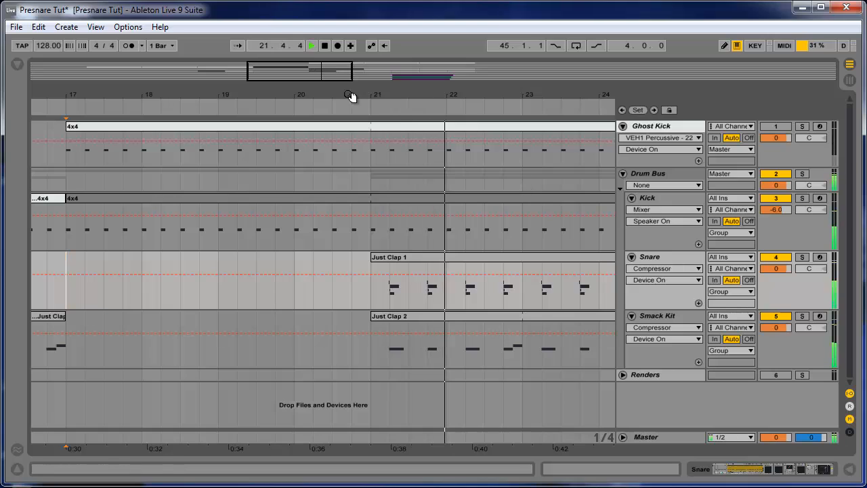
{"action": "left_click", "coordinate": [326, 45]}
Mark bars 21 and 20 on the Snare track and select the Just Clap 1 clip.
{"action": "left_click", "coordinate": [365, 291]}
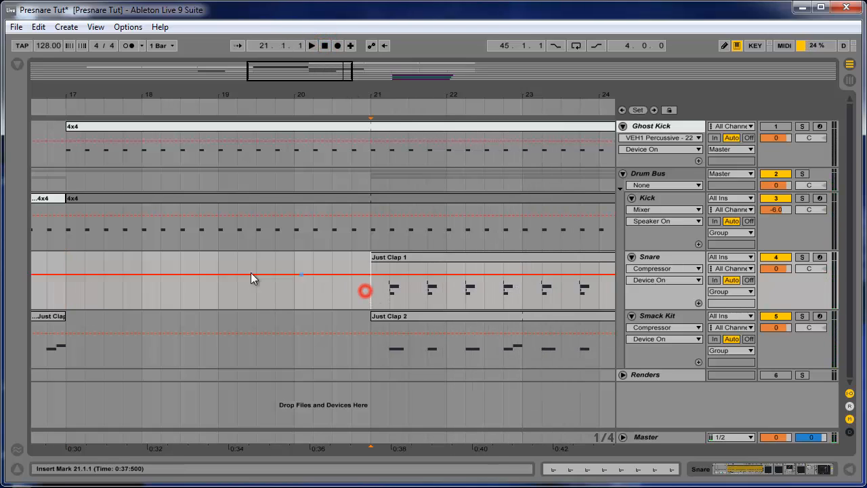
{"action": "left_click", "coordinate": [290, 275]}
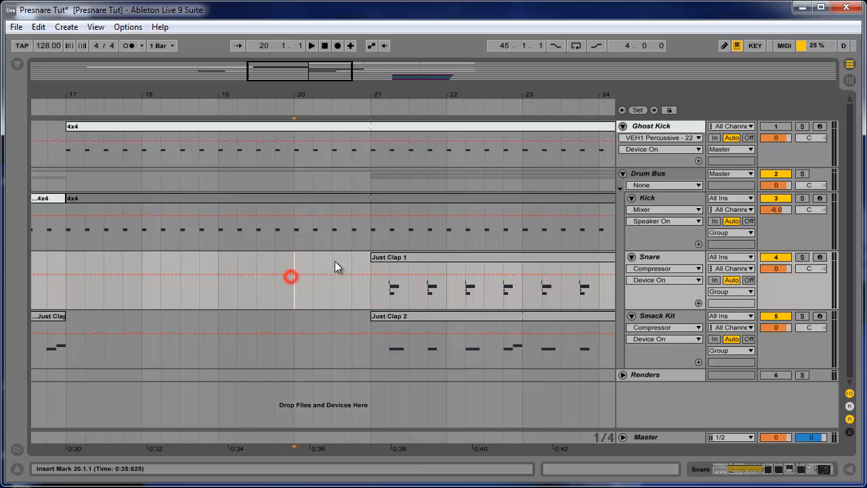
{"action": "left_click", "coordinate": [538, 260]}
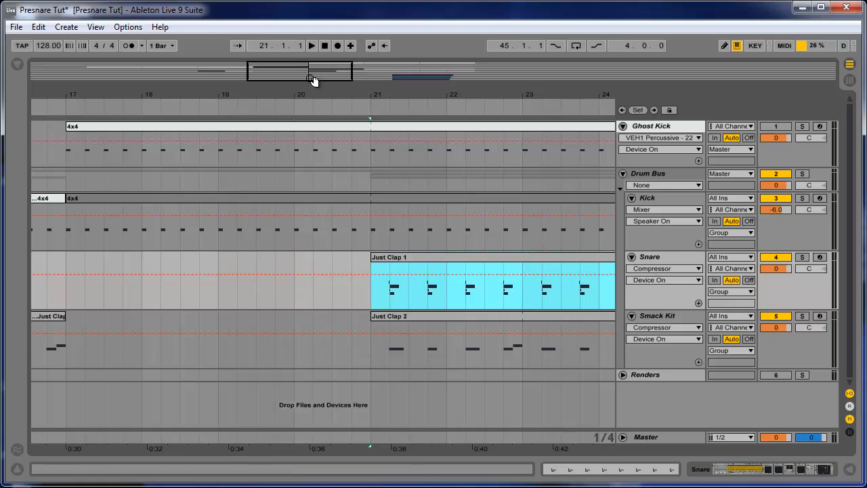
Compare the kick note's start at 21.2.1 with the starts of the Snare track's layered clap notes.
{"action": "left_click_drag", "start_coordinate": [313, 79], "coordinate": [315, 74]}
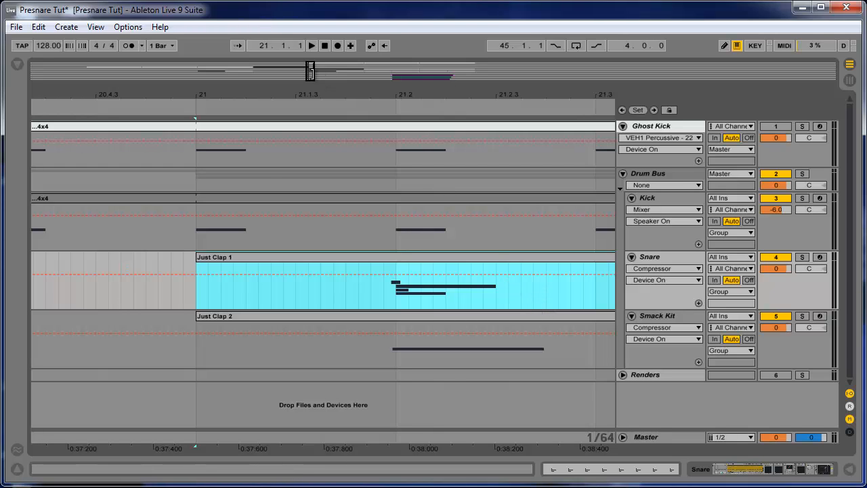
{"action": "left_click_drag", "start_coordinate": [310, 73], "coordinate": [316, 73]}
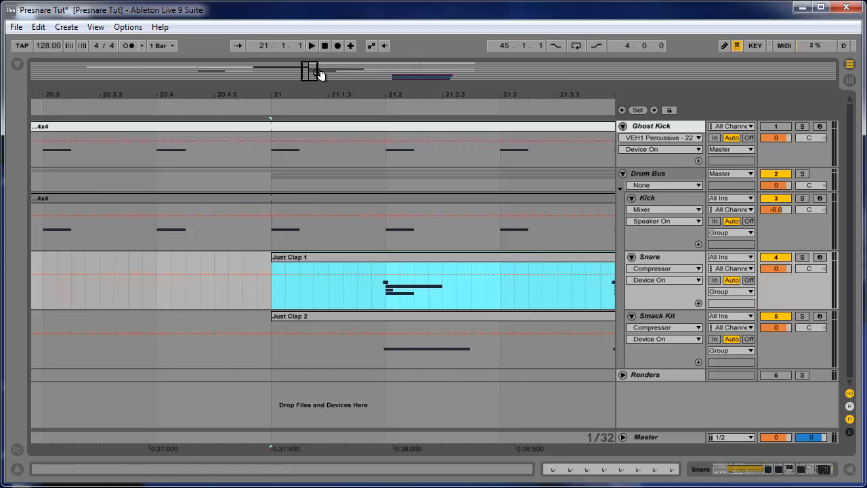
{"action": "left_click_drag", "start_coordinate": [307, 75], "coordinate": [313, 74]}
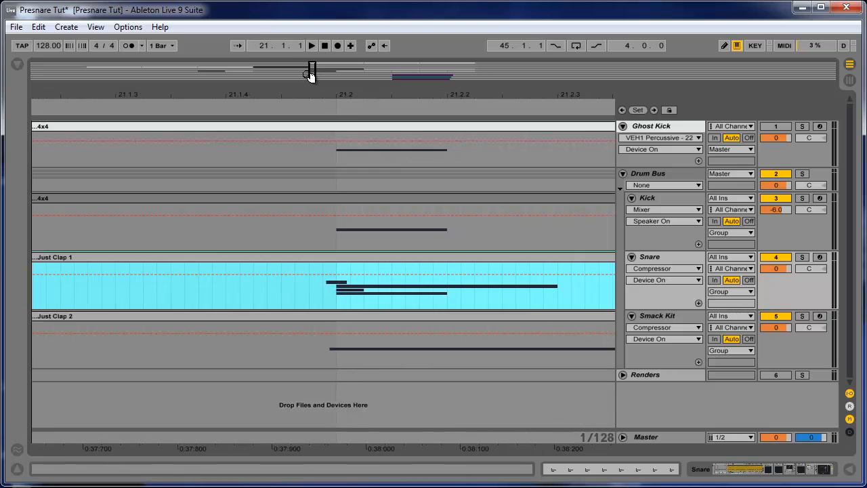
{"action": "left_click", "coordinate": [338, 227]}
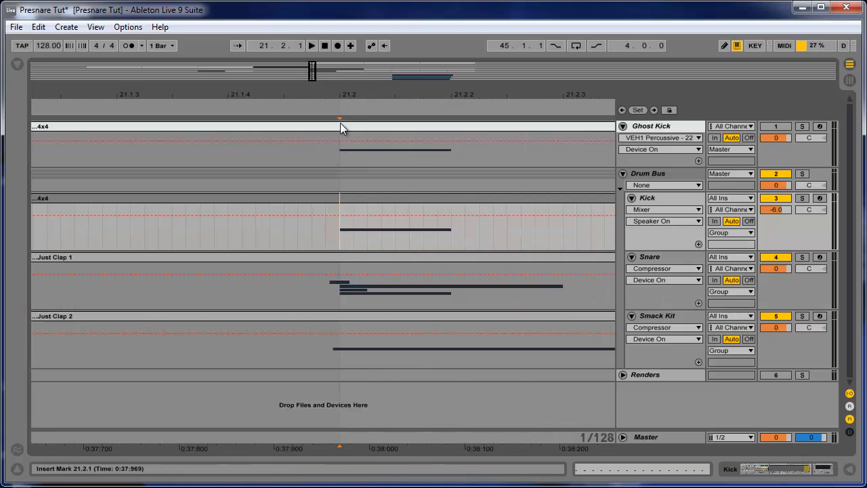
{"action": "left_click", "coordinate": [339, 293]}
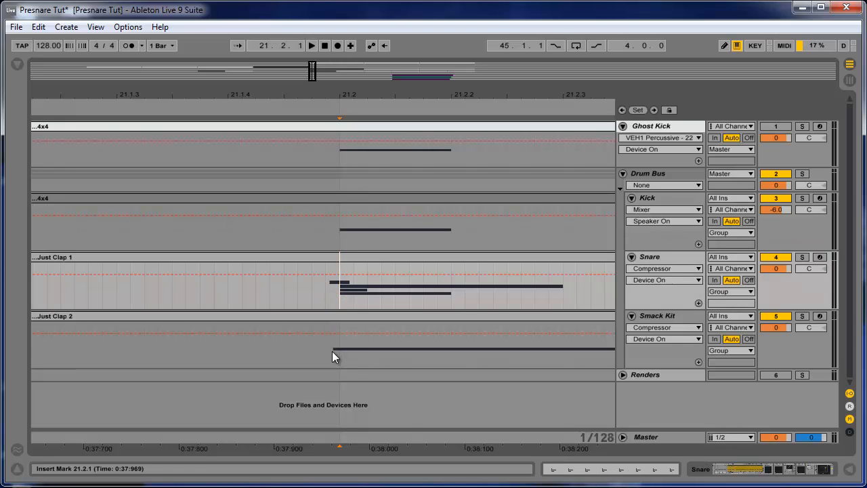
{"action": "left_click", "coordinate": [329, 291]}
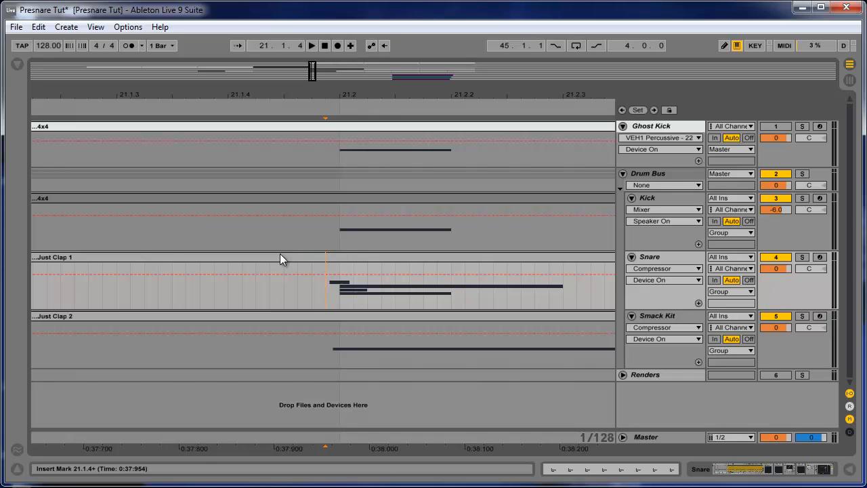
Check the Kick track's device chain and hide it again.
{"action": "double_click", "coordinate": [672, 198]}
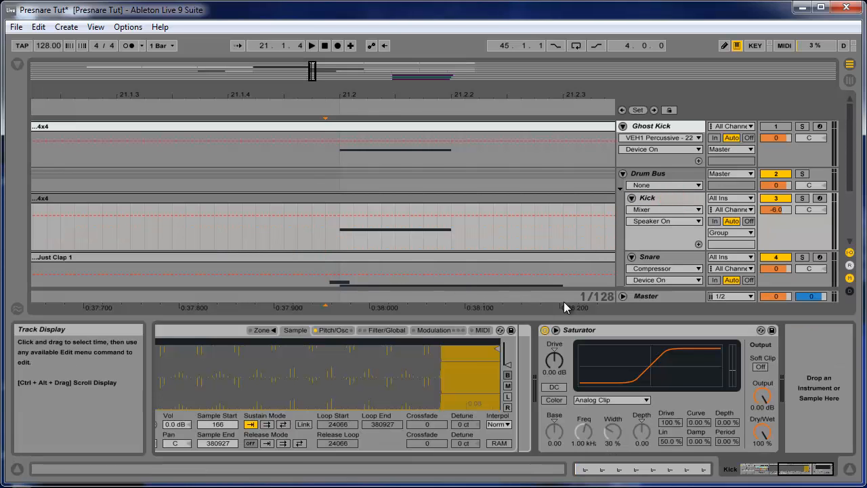
{"action": "left_click_drag", "start_coordinate": [567, 309], "coordinate": [568, 314]}
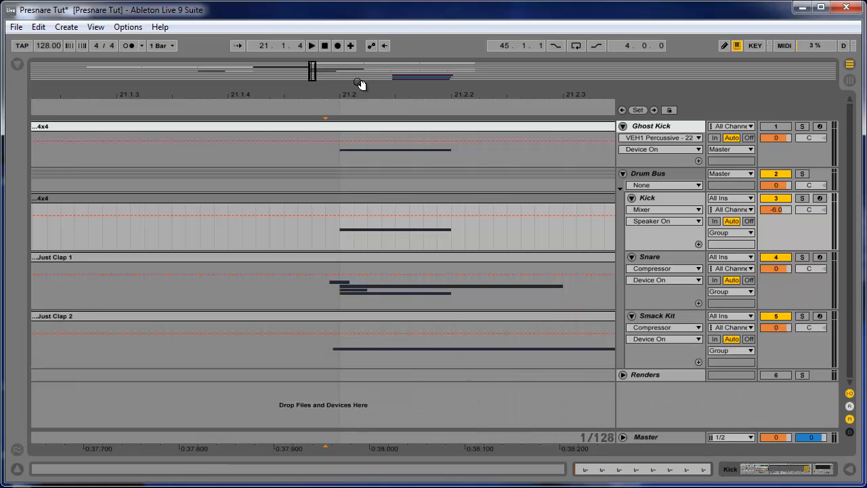
Expand the Renders group and unfold audio tracks 7, 8 and 9 to show their waveforms from bar 27.
{"action": "mouse_move", "coordinate": [310, 72]}
{"action": "left_mouse_down"}
{"action": "mouse_move", "coordinate": [339, 74]}
{"action": "mouse_move", "coordinate": [313, 72]}
{"action": "left_mouse_up"}
{"action": "left_click", "coordinate": [623, 374]}
{"action": "scroll", "coordinate": [553, 354], "scroll_direction": "down", "scroll_amount": 1}
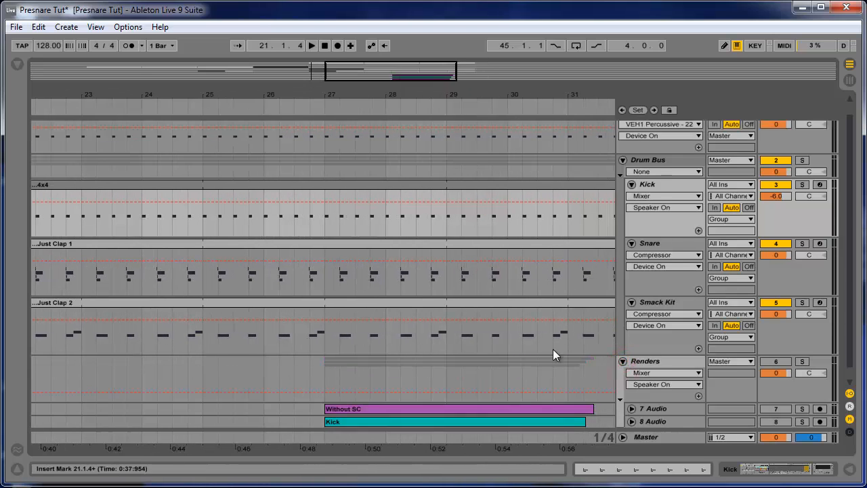
{"action": "scroll", "coordinate": [553, 349], "scroll_direction": "down", "scroll_amount": 1}
{"action": "left_click", "coordinate": [649, 396]}
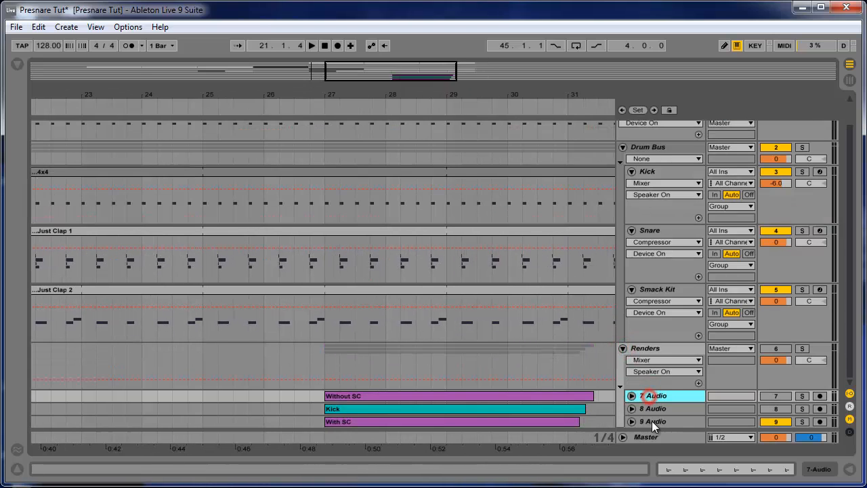
{"action": "left_click", "coordinate": [652, 421], "text": "shift"}
{"action": "left_click", "coordinate": [633, 395]}
{"action": "scroll", "coordinate": [474, 285], "scroll_direction": "down", "scroll_amount": 3}
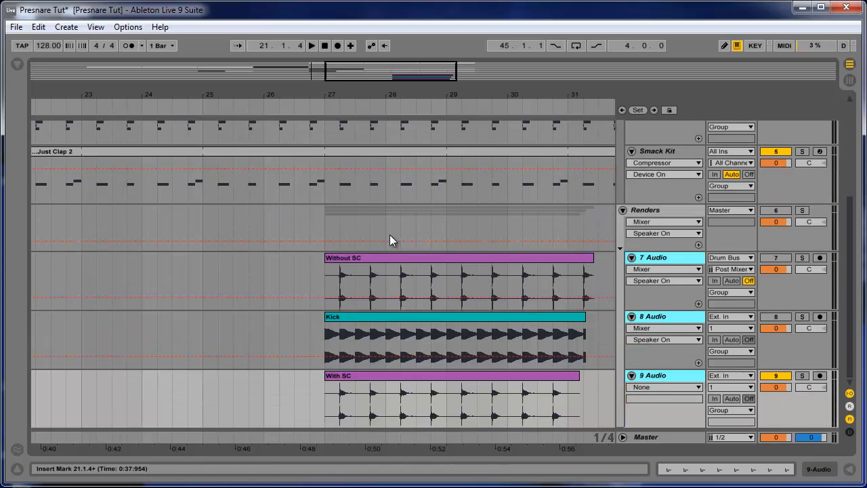
Examine the short transient just before 27.2 by highlighting it in the Without SC clip and the With SC clip.
{"action": "left_click_drag", "start_coordinate": [383, 64], "coordinate": [364, 80]}
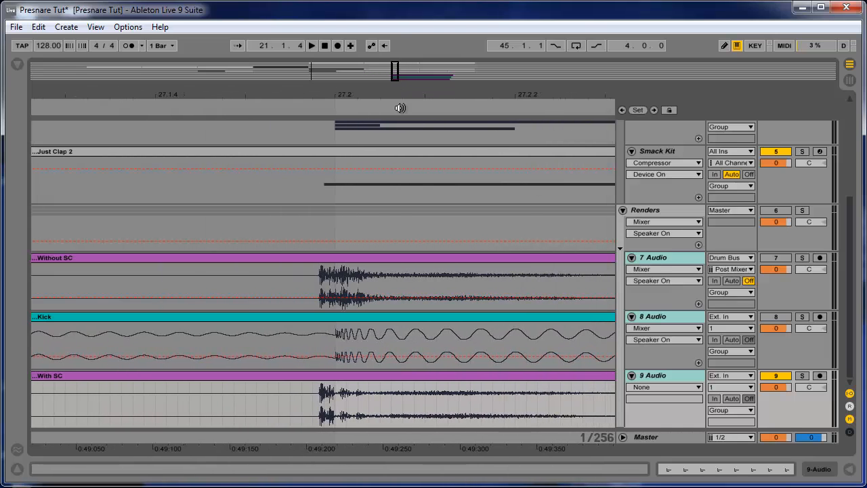
{"action": "left_click", "coordinate": [189, 264]}
{"action": "double_click", "coordinate": [291, 276]}
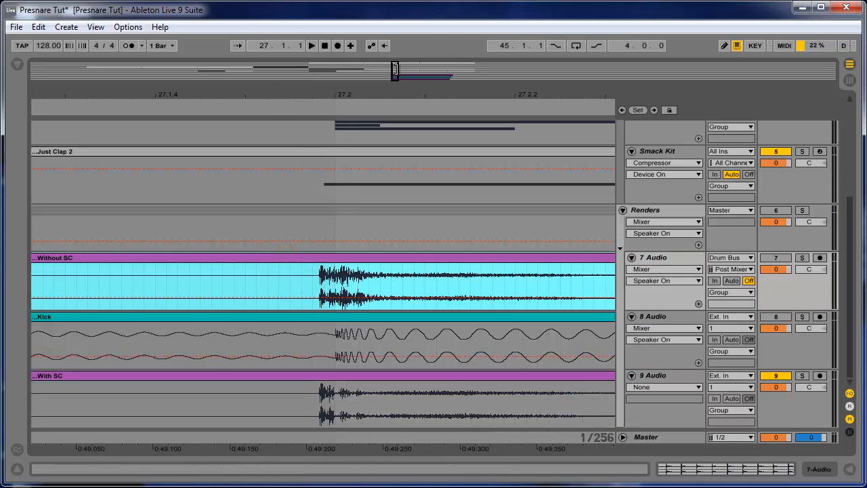
{"action": "left_click_drag", "start_coordinate": [398, 71], "coordinate": [396, 71]}
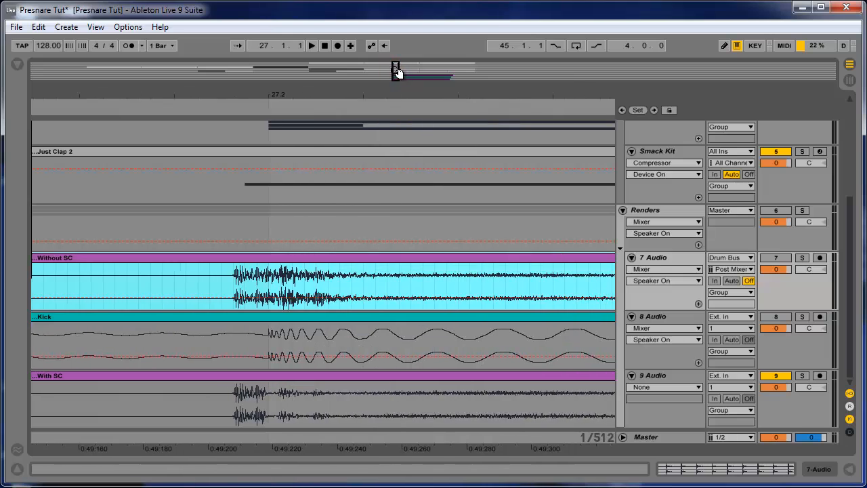
{"action": "left_click_drag", "start_coordinate": [236, 281], "coordinate": [272, 304]}
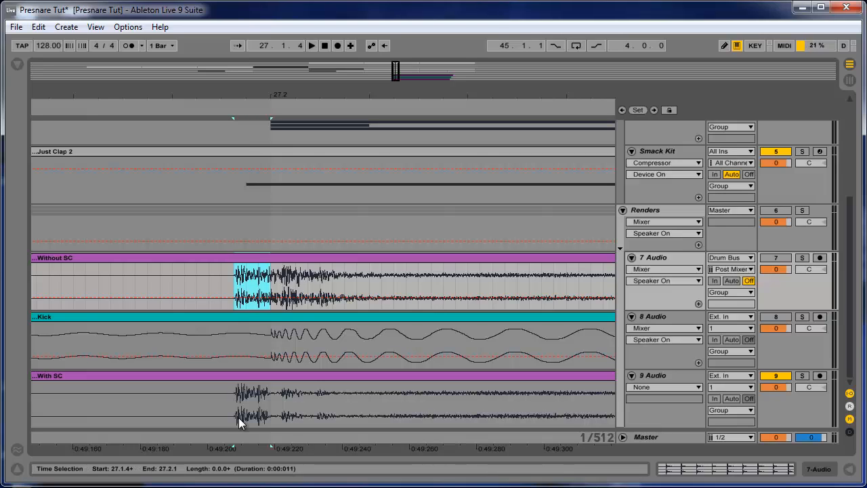
{"action": "left_click_drag", "start_coordinate": [236, 414], "coordinate": [259, 410]}
Compare the audio right after 27.2.1 by highlighting that stretch in the Without SC clip and in the With SC clip.
{"action": "left_click_drag", "start_coordinate": [273, 279], "coordinate": [367, 295]}
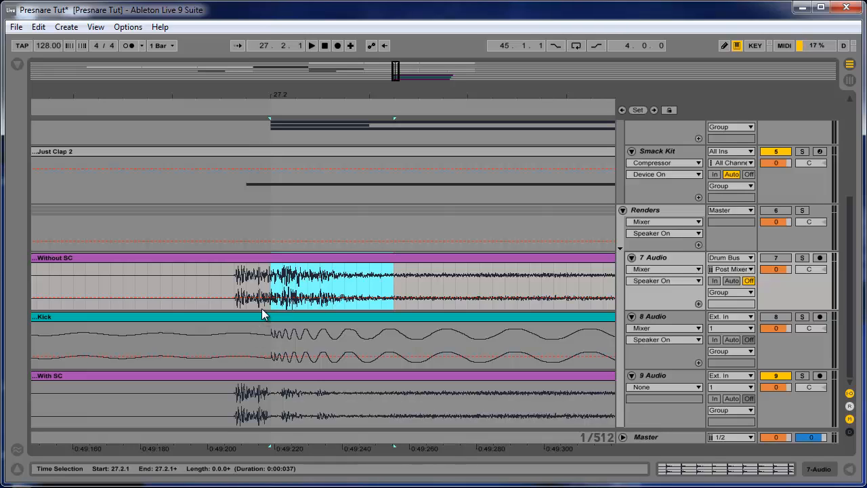
{"action": "left_click_drag", "start_coordinate": [278, 285], "coordinate": [391, 293]}
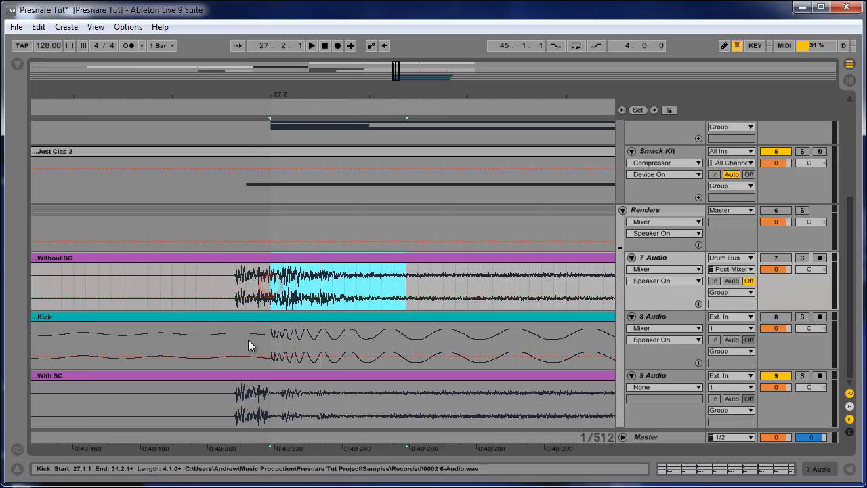
{"action": "left_click", "coordinate": [242, 414]}
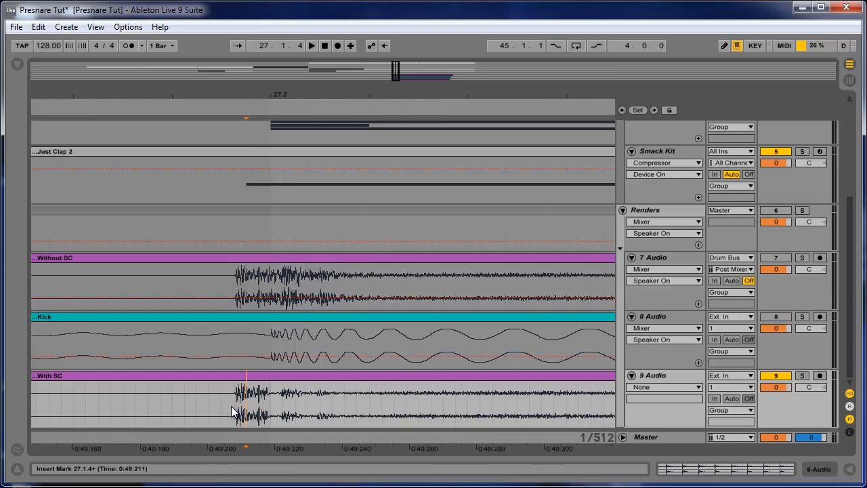
{"action": "left_click_drag", "start_coordinate": [230, 407], "coordinate": [382, 410]}
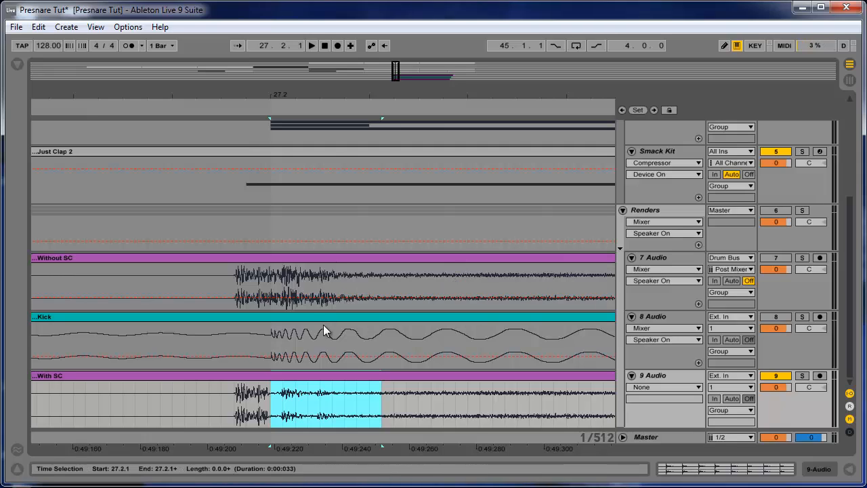
Highlight the short gap of about 4 ms right after 27.2.1 in the With SC clip, below the start of the kick.
{"action": "scroll", "coordinate": [379, 169], "scroll_direction": "up", "scroll_amount": 2}
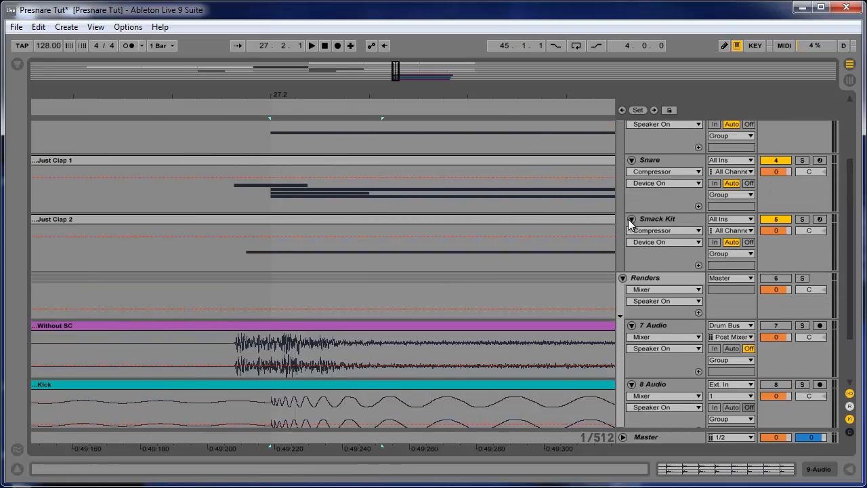
{"action": "scroll", "coordinate": [397, 209], "scroll_direction": "down", "scroll_amount": 2}
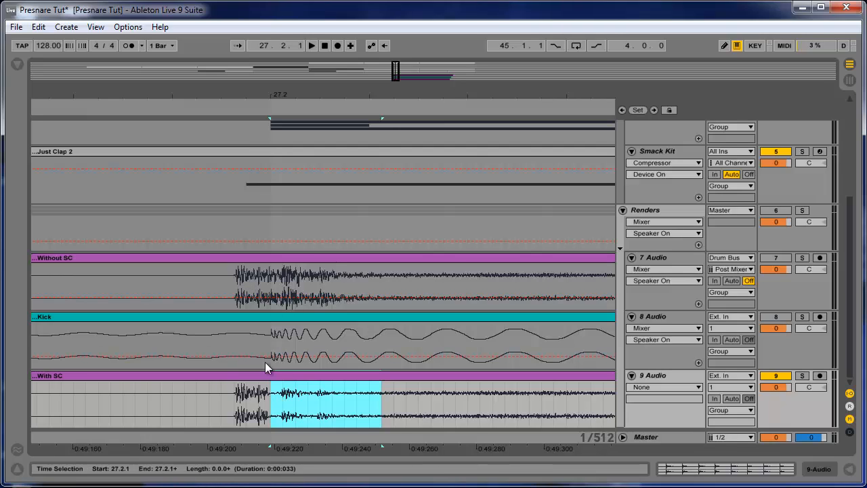
{"action": "left_click", "coordinate": [275, 397]}
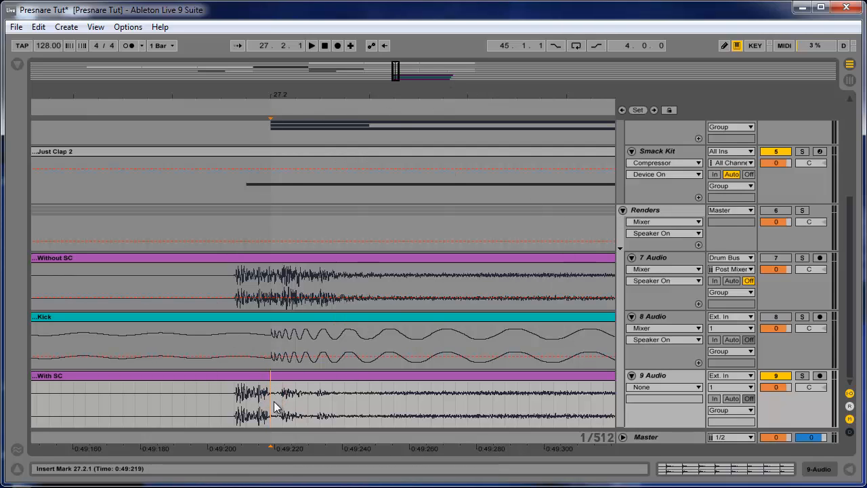
{"action": "left_click_drag", "start_coordinate": [274, 401], "coordinate": [283, 401]}
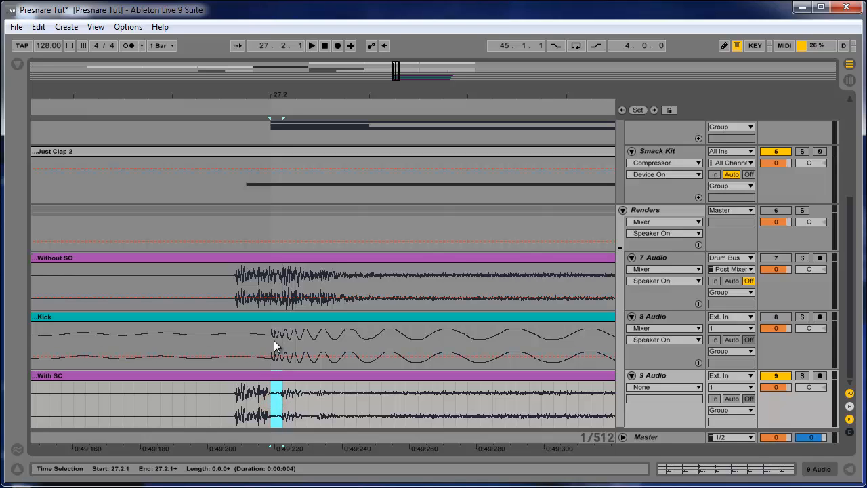
Collapse the Renders group, go back to the pattern around bar 21, and show the Kick track's device chain.
{"action": "left_click", "coordinate": [623, 209]}
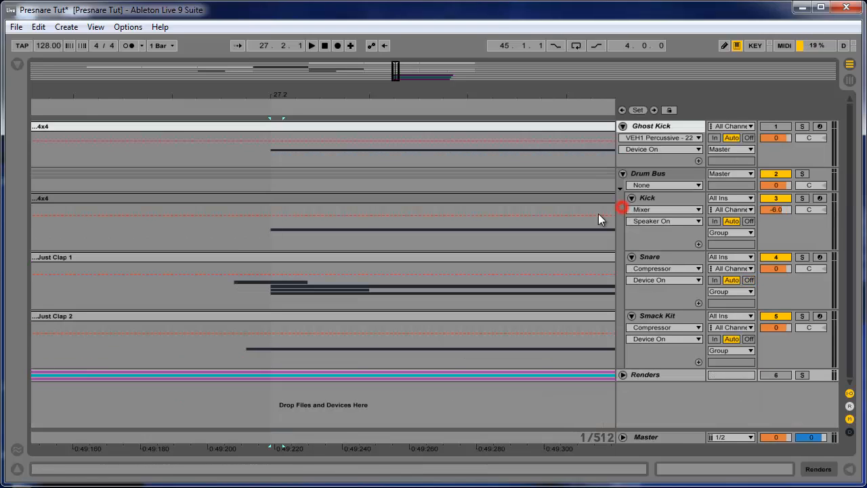
{"action": "left_click_drag", "start_coordinate": [398, 70], "coordinate": [316, 74]}
{"action": "left_click", "coordinate": [664, 202]}
{"action": "left_click", "coordinate": [664, 202]}
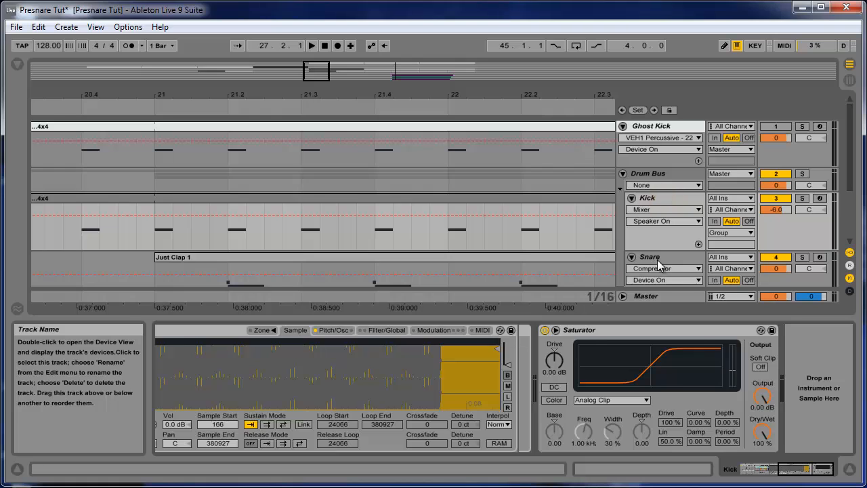
Examine the Smack Kit track's device chain, including its NBT2 Drumloop 009 rack and both compressors sidechained from Ghost Kick.
{"action": "left_click", "coordinate": [658, 259]}
{"action": "scroll", "coordinate": [553, 271], "scroll_direction": "down", "scroll_amount": 2}
{"action": "left_click", "coordinate": [656, 250]}
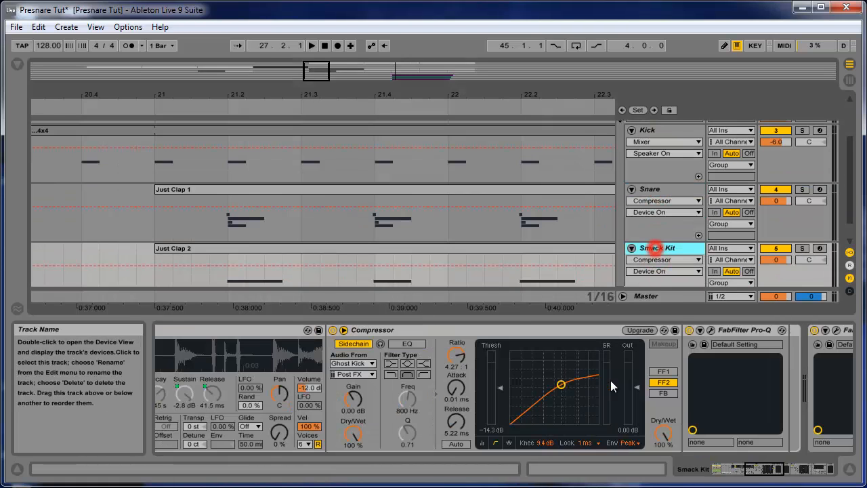
{"action": "left_click", "coordinate": [767, 471]}
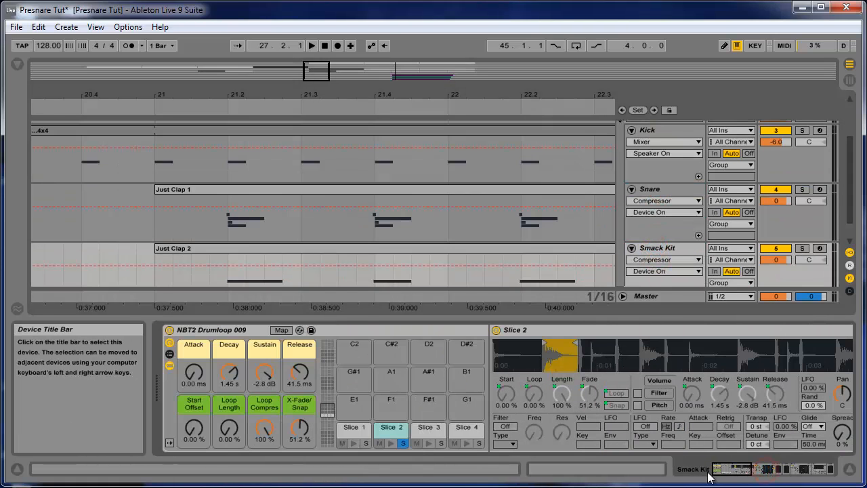
{"action": "left_click_drag", "start_coordinate": [732, 469], "coordinate": [781, 469]}
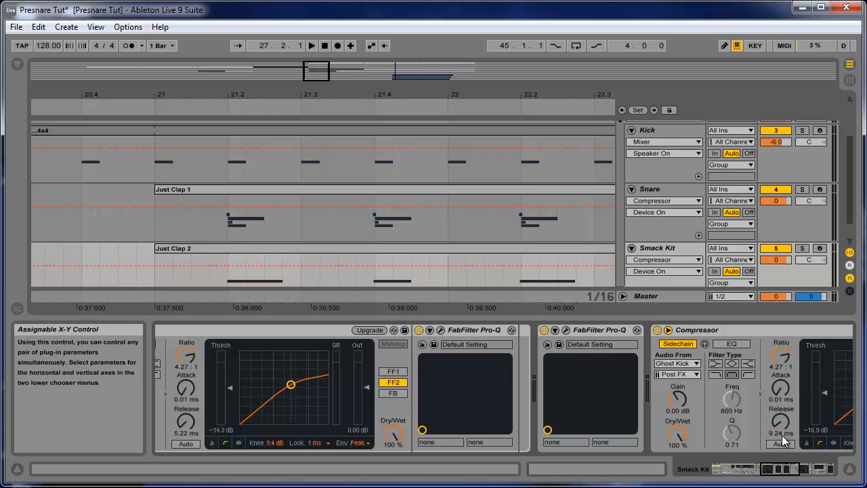
Examine the Snare track's sidechain compressor and its Drum Rack, and hide the device view.
{"action": "left_click", "coordinate": [654, 192]}
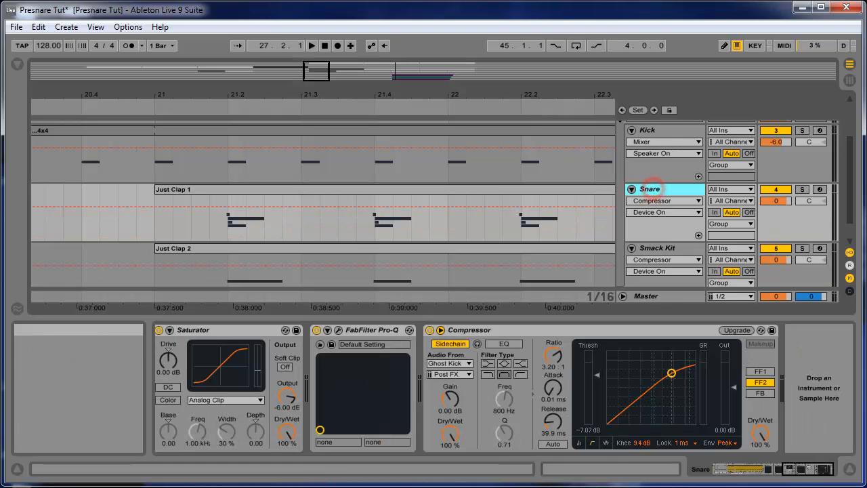
{"action": "left_click_drag", "start_coordinate": [797, 469], "coordinate": [738, 480]}
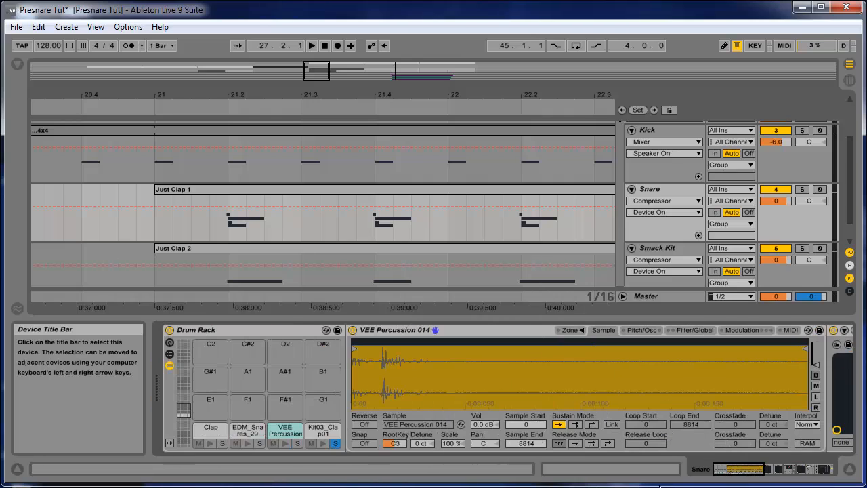
{"action": "left_click", "coordinate": [367, 316]}
Set the playback start to 21.1.1 in the Just Clap 1 clip and bypass the Snare track's sidechain compressor.
{"action": "left_click_drag", "start_coordinate": [147, 286], "coordinate": [168, 287]}
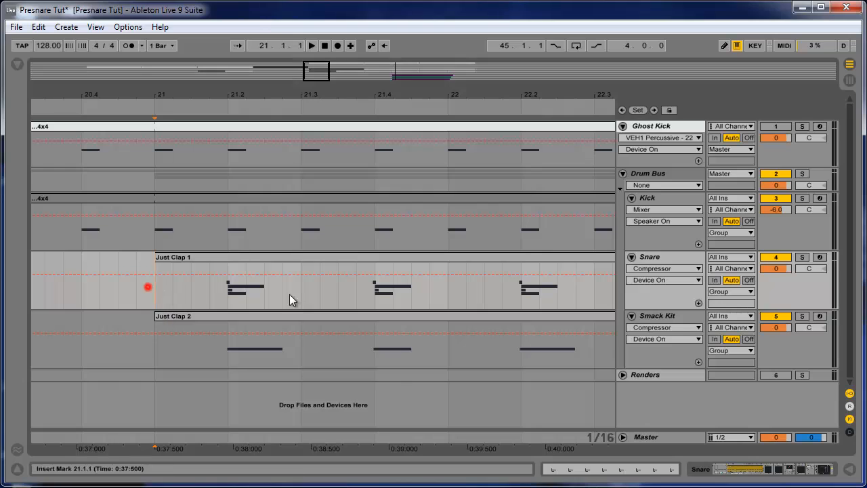
{"action": "double_click", "coordinate": [653, 259]}
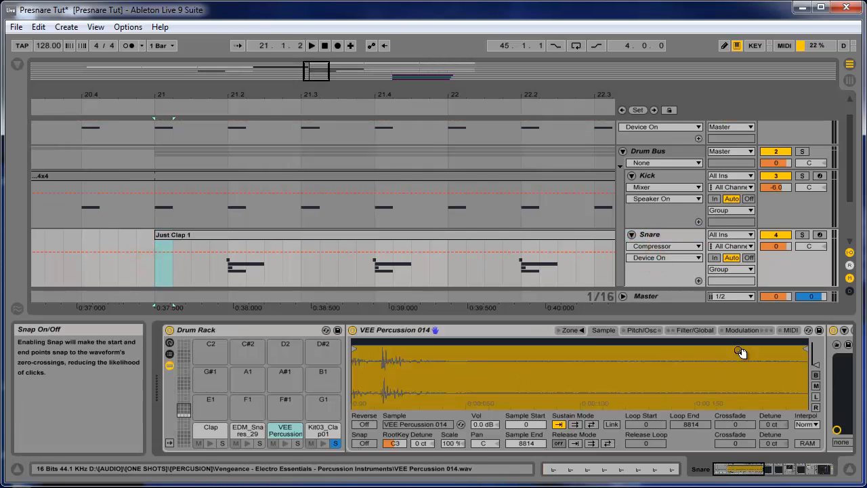
{"action": "mouse_move", "coordinate": [740, 467]}
{"action": "left_mouse_down"}
{"action": "mouse_move", "coordinate": [762, 479]}
{"action": "mouse_move", "coordinate": [742, 479]}
{"action": "left_mouse_up"}
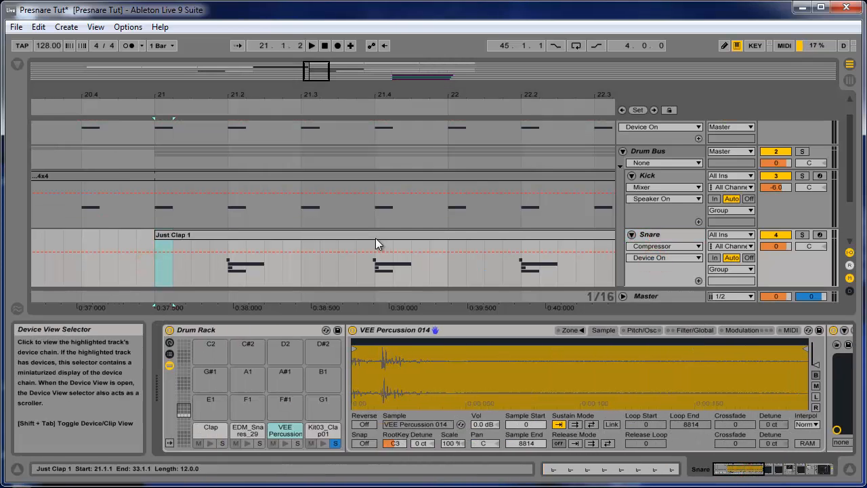
{"action": "scroll", "coordinate": [375, 238], "scroll_direction": "down", "scroll_amount": 3}
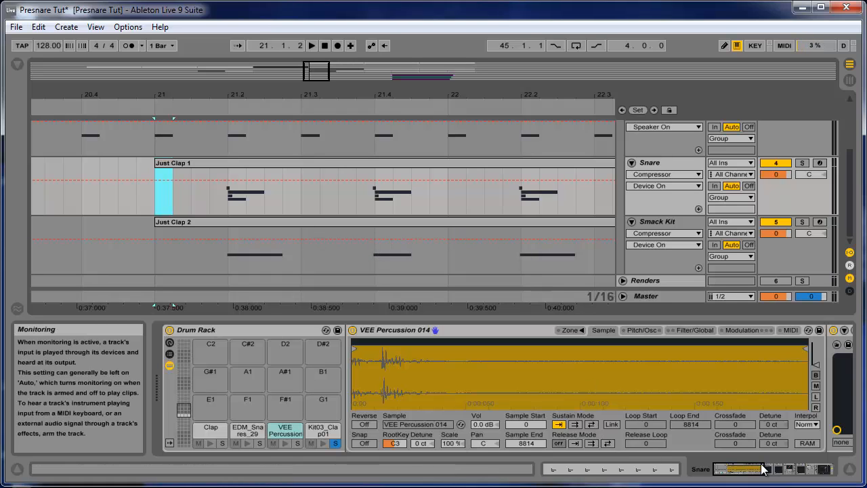
{"action": "left_click_drag", "start_coordinate": [746, 471], "coordinate": [821, 480]}
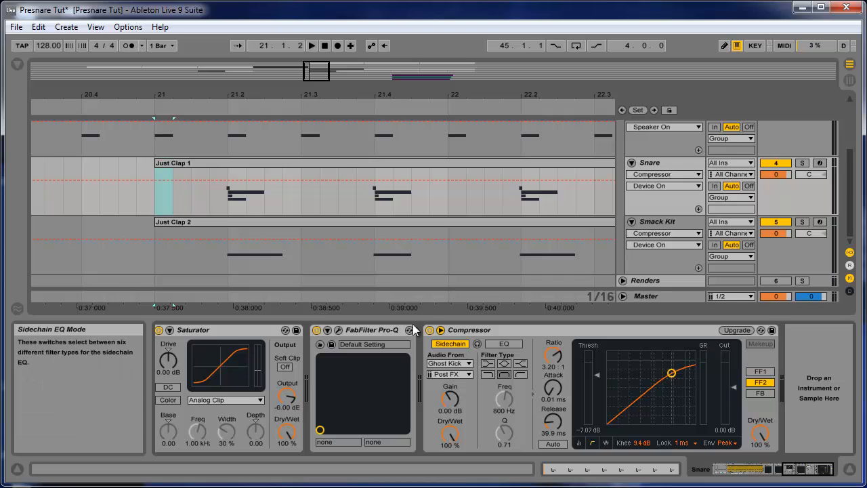
{"action": "left_click", "coordinate": [430, 330]}
Bypass both Ghost Kick sidechain compressors on the Smack Kit track.
{"action": "left_click", "coordinate": [681, 220]}
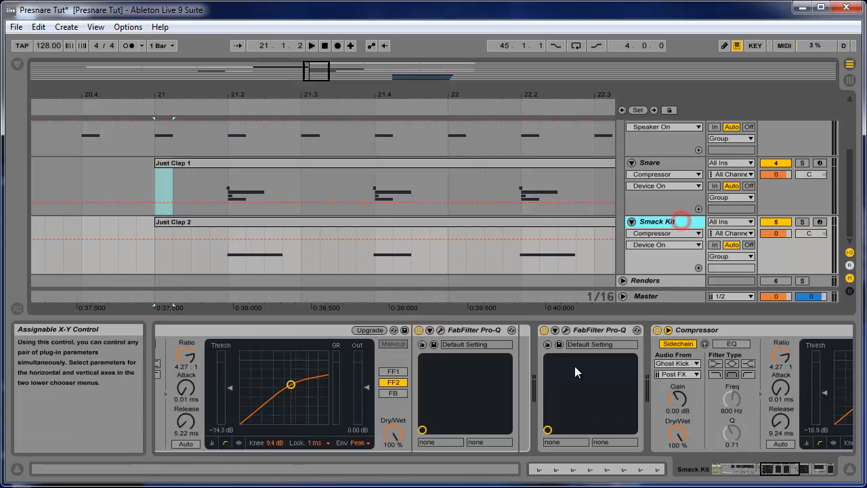
{"action": "left_click", "coordinate": [658, 330]}
{"action": "left_click_drag", "start_coordinate": [786, 478], "coordinate": [759, 476]}
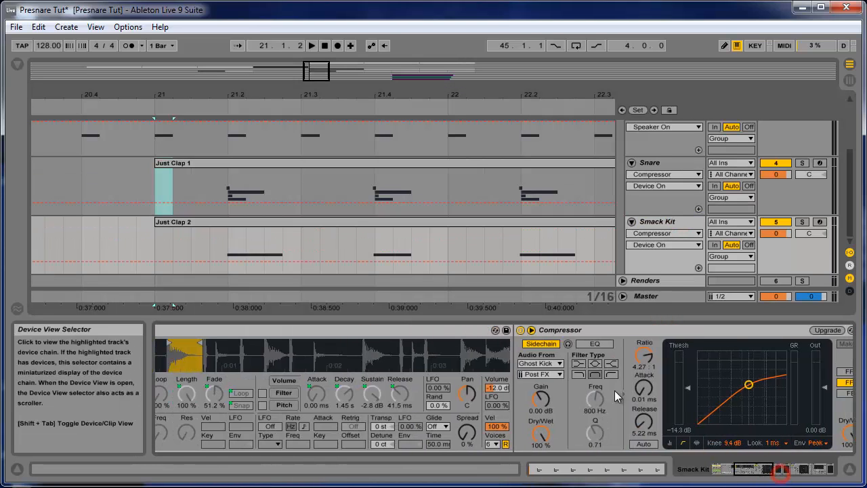
Play the drums from bar 21 without sidechain compression and stop after about a bar and a half.
{"action": "scroll", "coordinate": [551, 195], "scroll_direction": "up", "scroll_amount": 2}
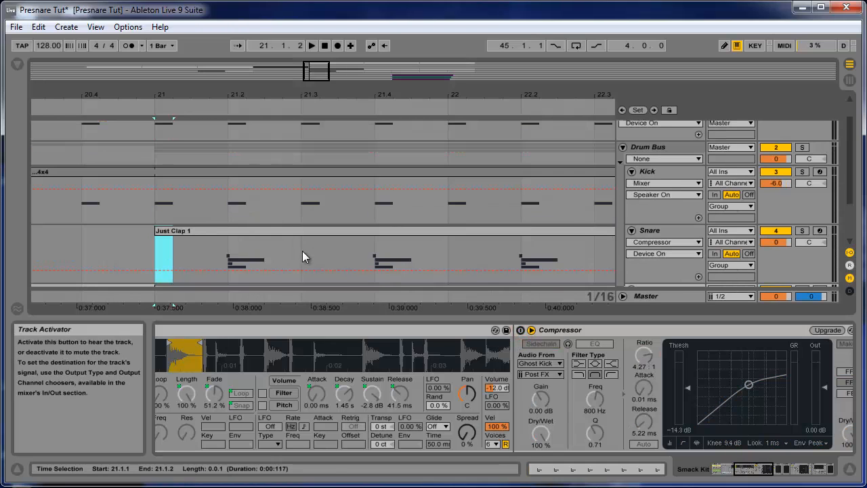
{"action": "key", "text": "space"}
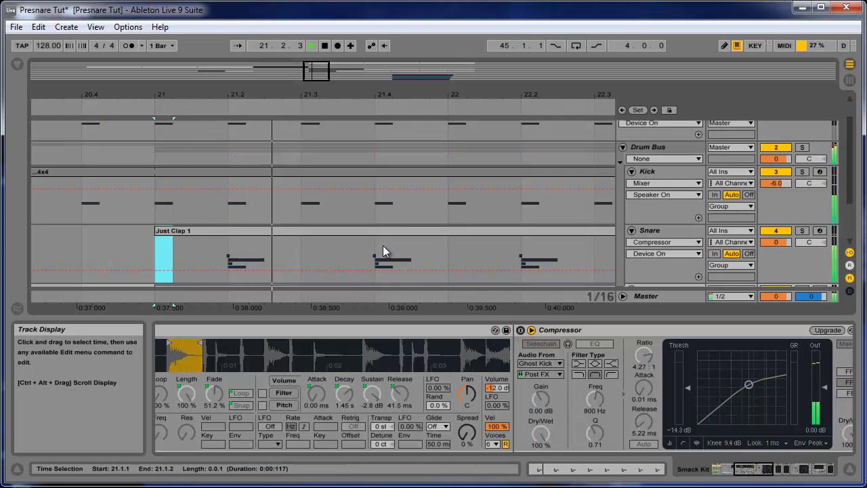
{"action": "key", "text": "space"}
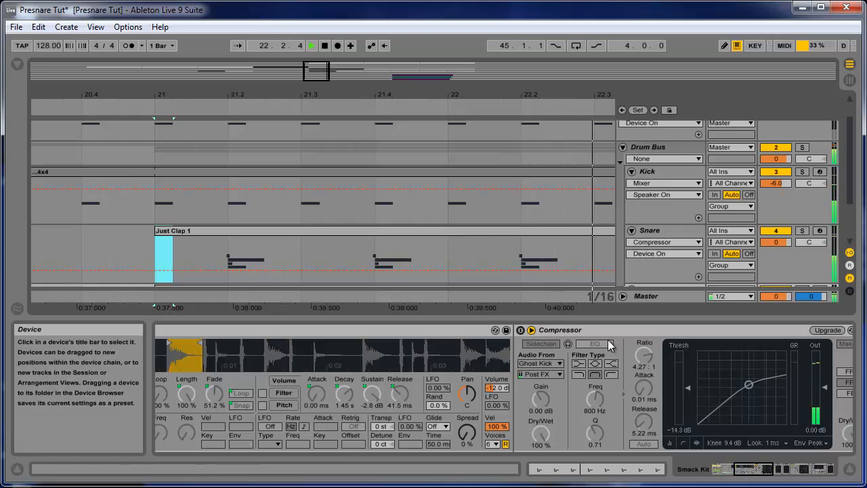
Turn both Smack Kit sidechain compressors and the Snare track's sidechain compressor back on.
{"action": "left_click_drag", "start_coordinate": [753, 469], "coordinate": [765, 472]}
{"action": "left_click", "coordinate": [309, 330]}
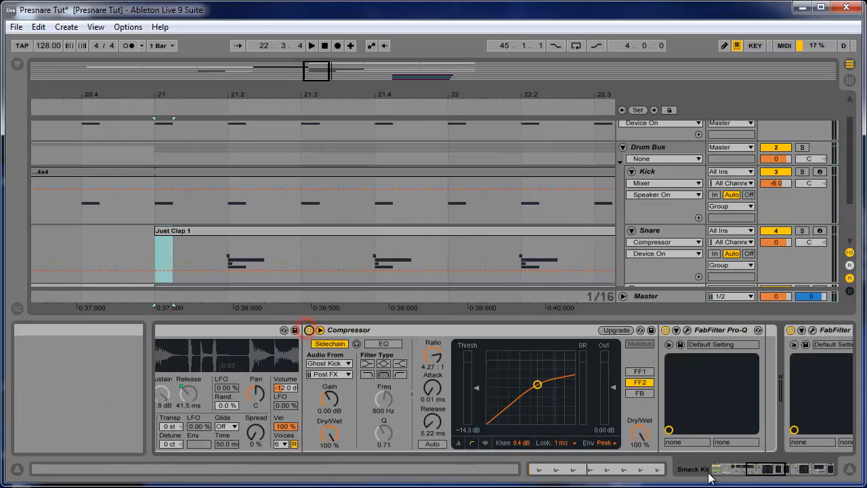
{"action": "left_click", "coordinate": [766, 469]}
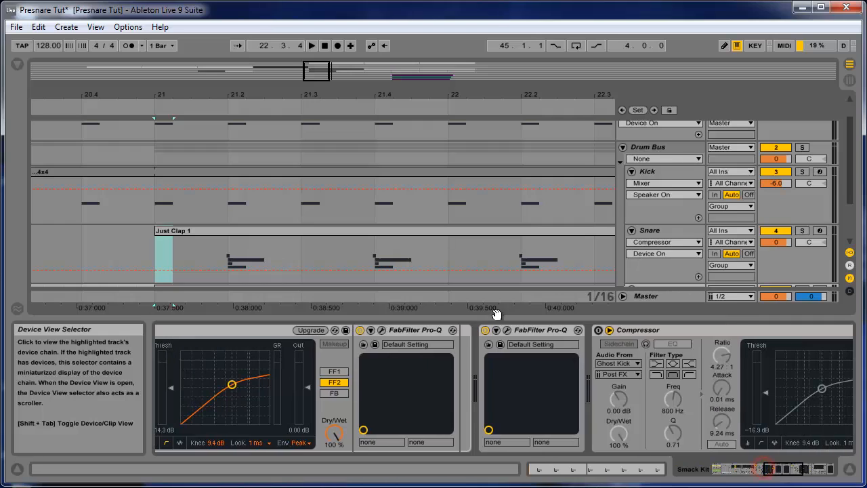
{"action": "left_click", "coordinate": [598, 330]}
{"action": "left_click", "coordinate": [682, 230]}
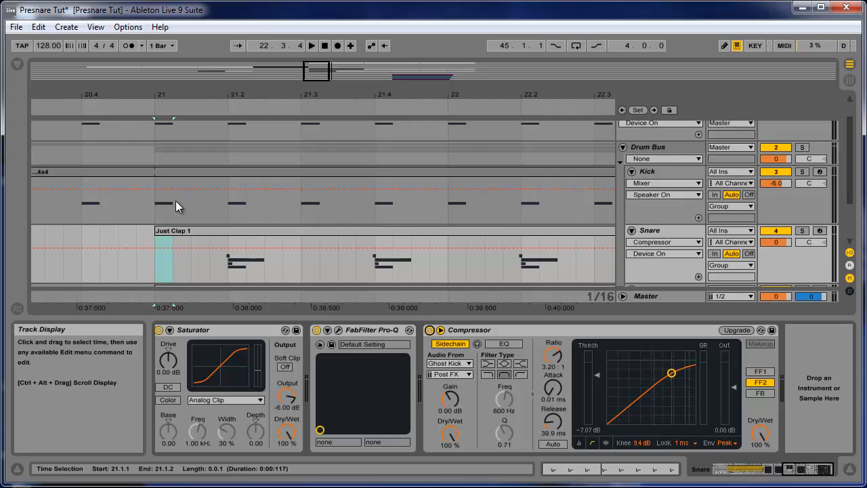
Play the drums from bar 21 with sidechain compression active and stop in bar 23.
{"action": "scroll", "coordinate": [243, 262], "scroll_direction": "down", "scroll_amount": 3}
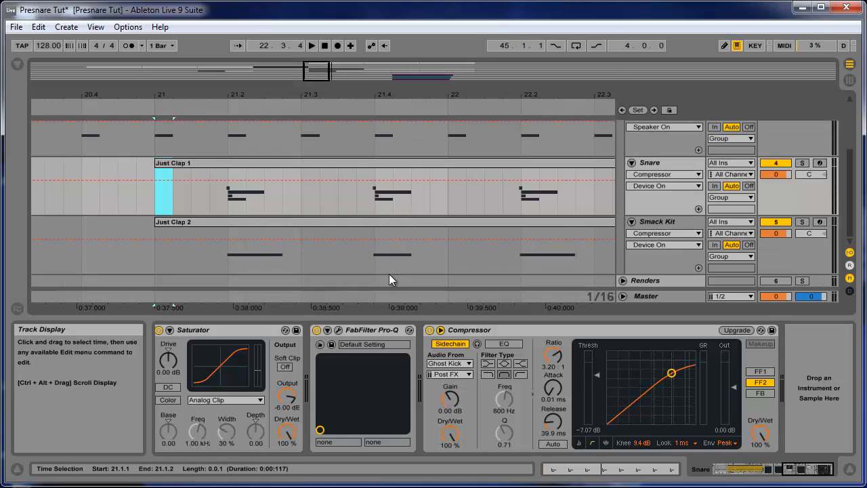
{"action": "key", "text": "space"}
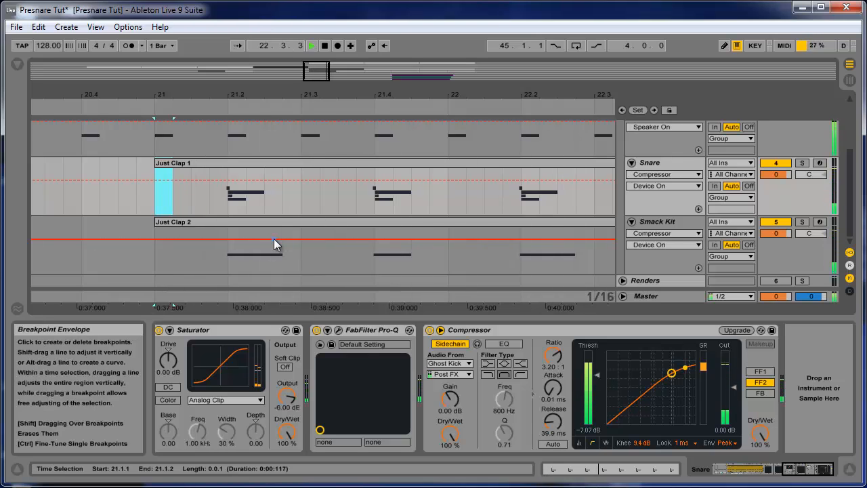
{"action": "left_click_drag", "start_coordinate": [322, 70], "coordinate": [316, 74]}
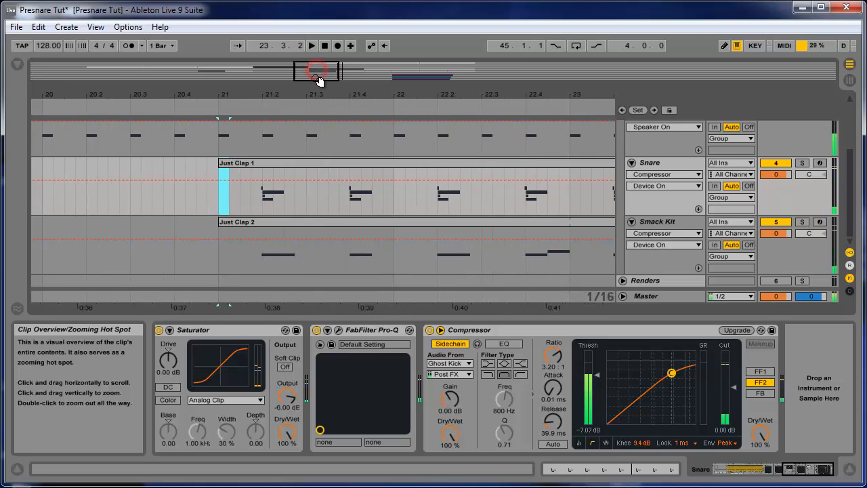
{"action": "key", "text": "space"}
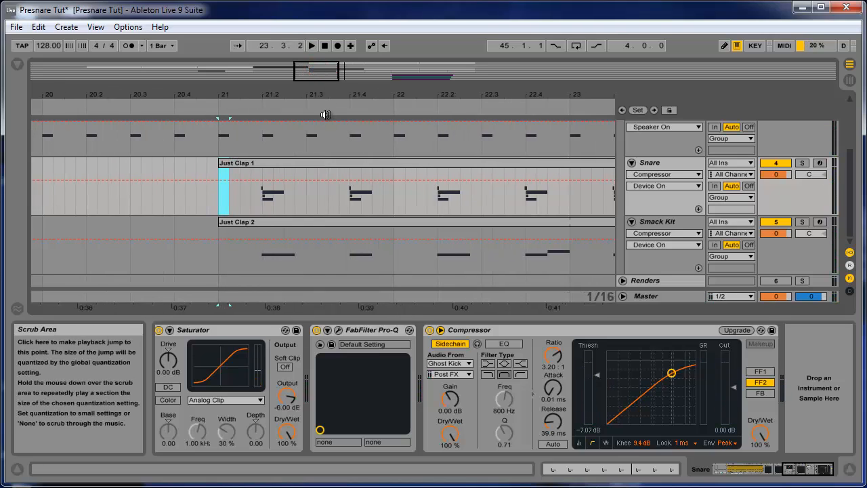
Highlight the stretch from 21.1.1 to 21.2.1 in the Just Clap 1 clip, and narrow the selection to 21.1.4 through 21.2.1.
{"action": "left_click_drag", "start_coordinate": [306, 77], "coordinate": [311, 82]}
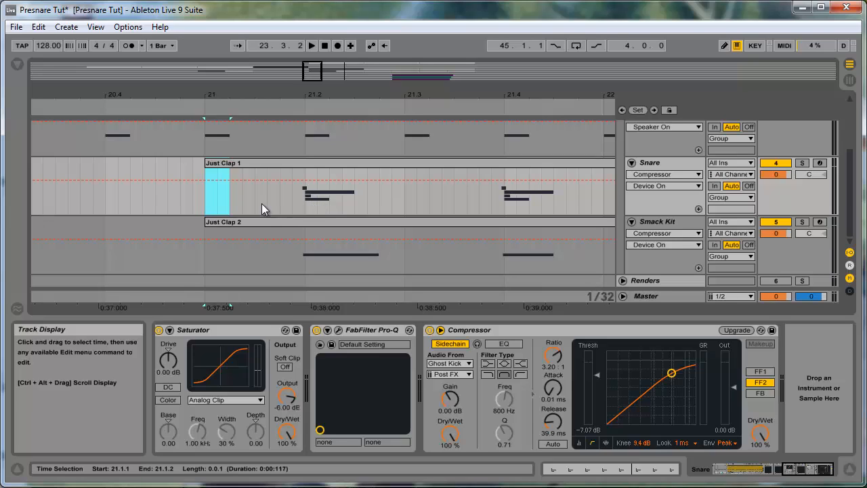
{"action": "left_click_drag", "start_coordinate": [207, 200], "coordinate": [301, 197]}
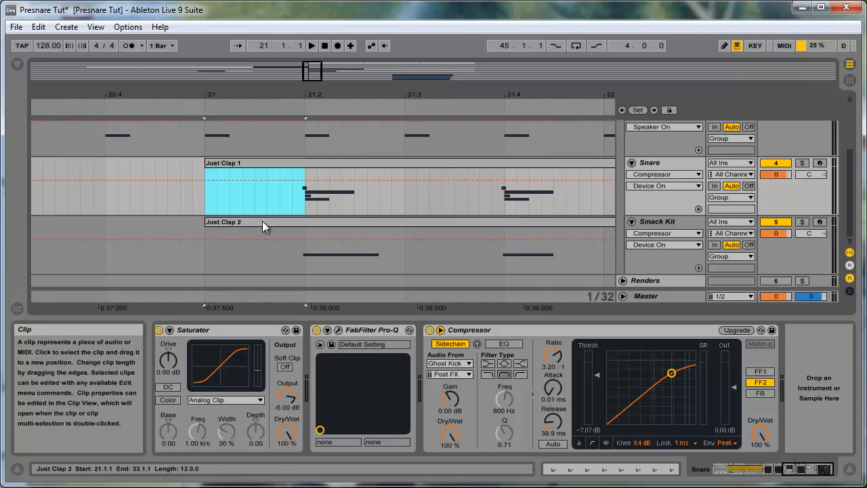
{"action": "left_click_drag", "start_coordinate": [294, 196], "coordinate": [309, 203]}
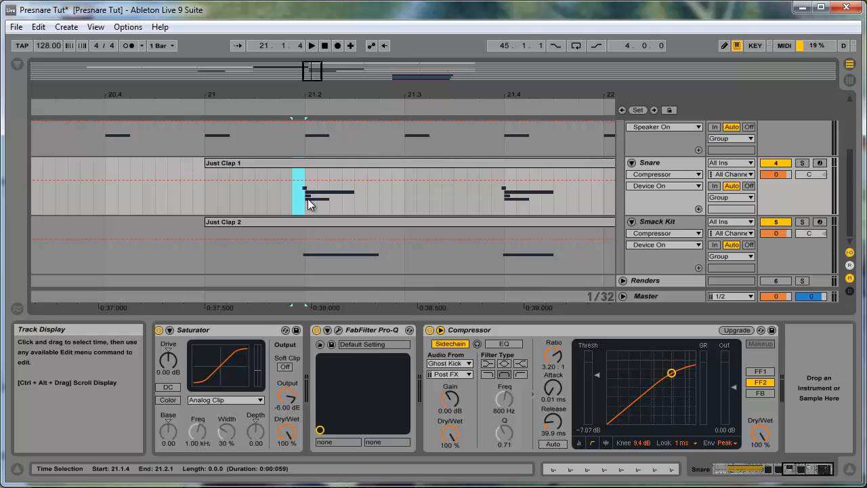
{"action": "left_click", "coordinate": [297, 200]}
{"action": "left_click_drag", "start_coordinate": [298, 204], "coordinate": [308, 203]}
Fold the Kick, Snare, Smack Kit and Ghost Kick tracks, and show the Ghost Kick track's device chain.
{"action": "left_click", "coordinate": [656, 163]}
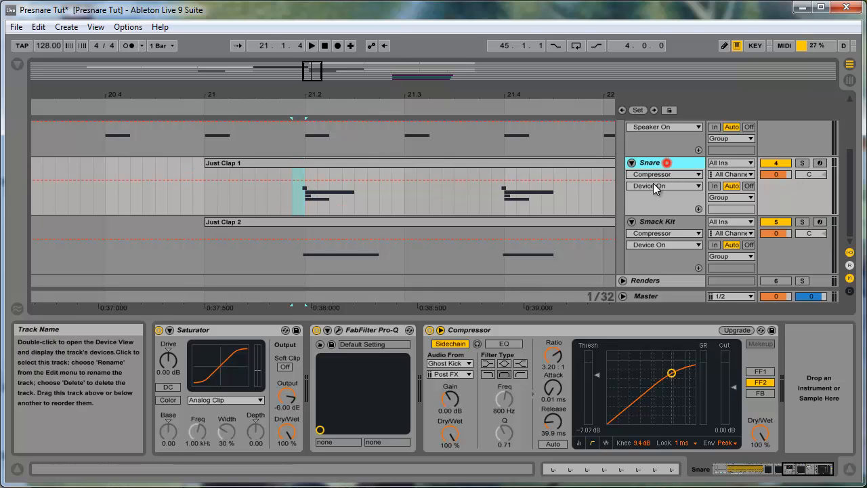
{"action": "scroll", "coordinate": [638, 217], "scroll_direction": "up", "scroll_amount": 3}
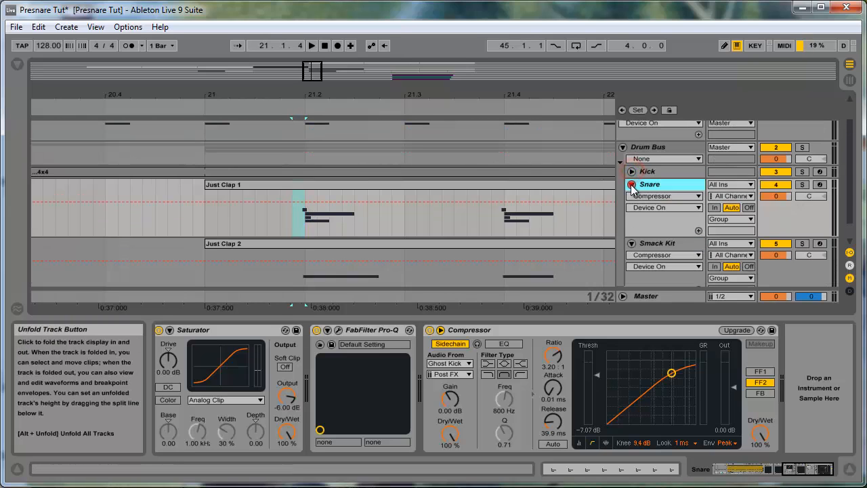
{"action": "left_click", "coordinate": [632, 184]}
{"action": "left_click", "coordinate": [632, 197]}
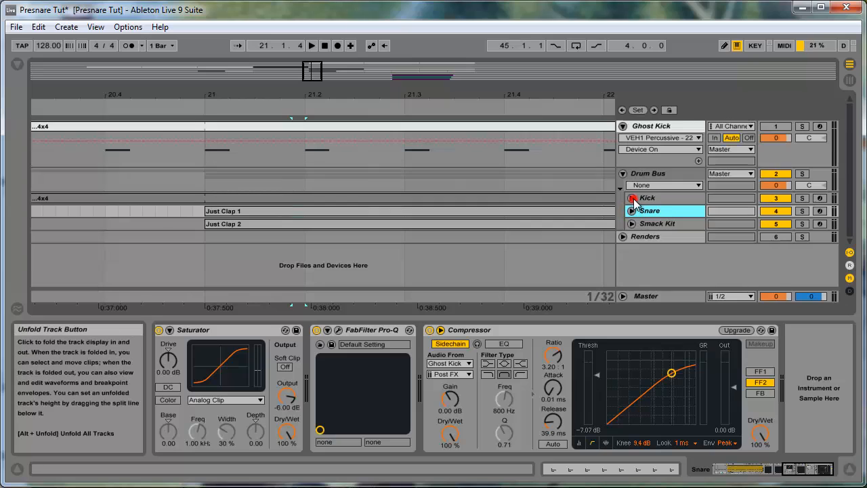
{"action": "left_click", "coordinate": [623, 126]}
{"action": "left_click", "coordinate": [645, 127]}
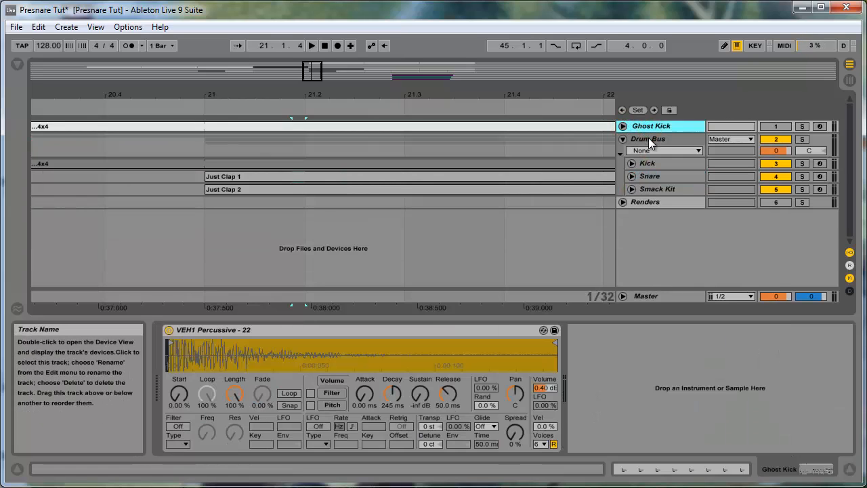
{"action": "left_click", "coordinate": [648, 138], "text": "shift"}
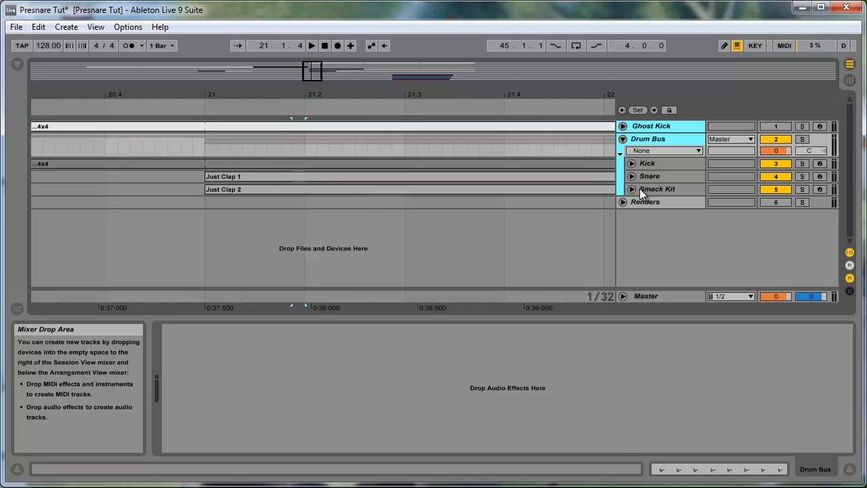
{"action": "key", "text": "Delete"}
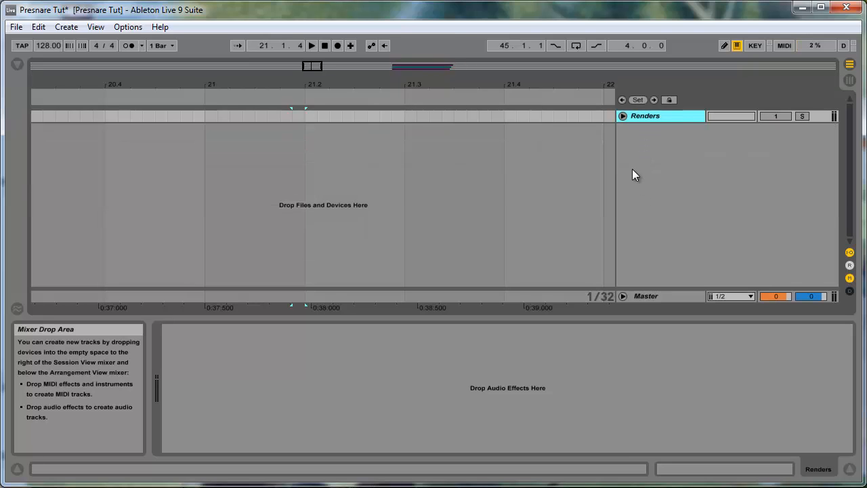
{"action": "key", "text": "ctrl+z"}
Unfold the Ghost Kick track and show its device chain along with its notes in bar 21.
{"action": "left_click", "coordinate": [652, 139]}
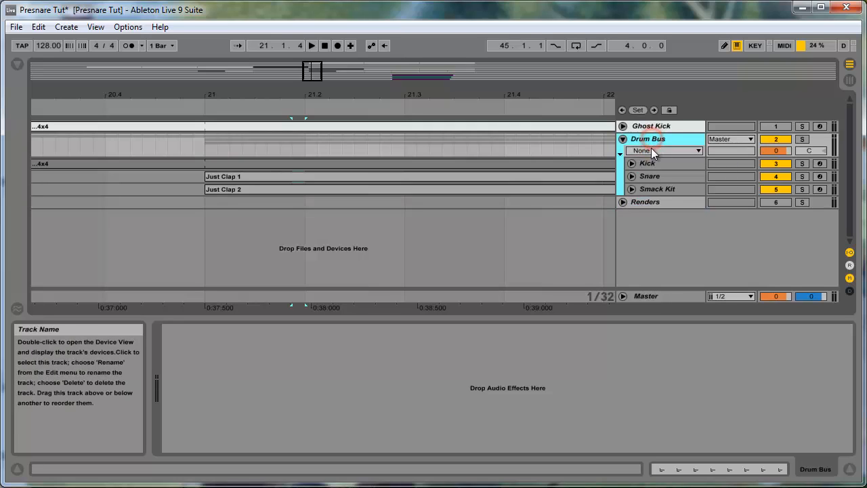
{"action": "left_click", "coordinate": [623, 127]}
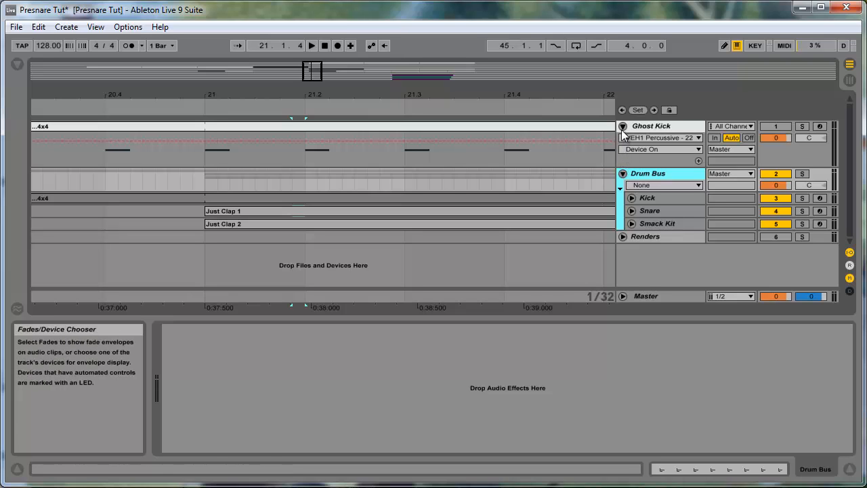
{"action": "left_click", "coordinate": [656, 126]}
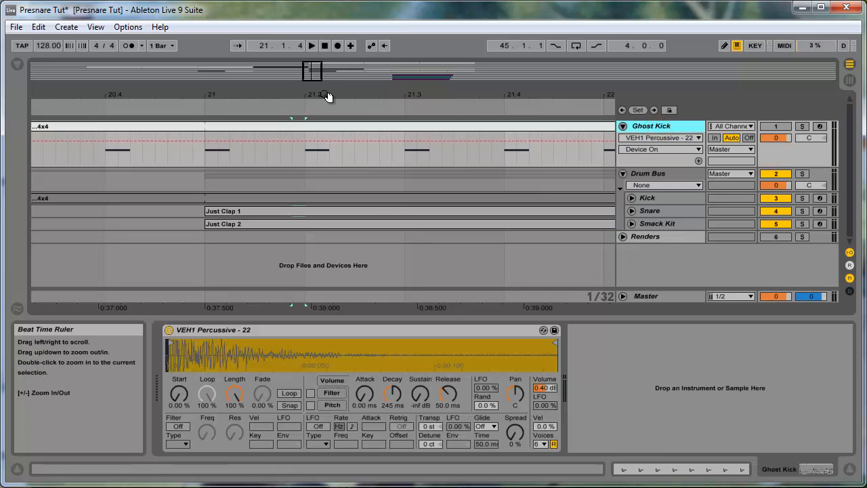
{"action": "left_click_drag", "start_coordinate": [316, 70], "coordinate": [312, 72]}
{"action": "left_click", "coordinate": [655, 135]}
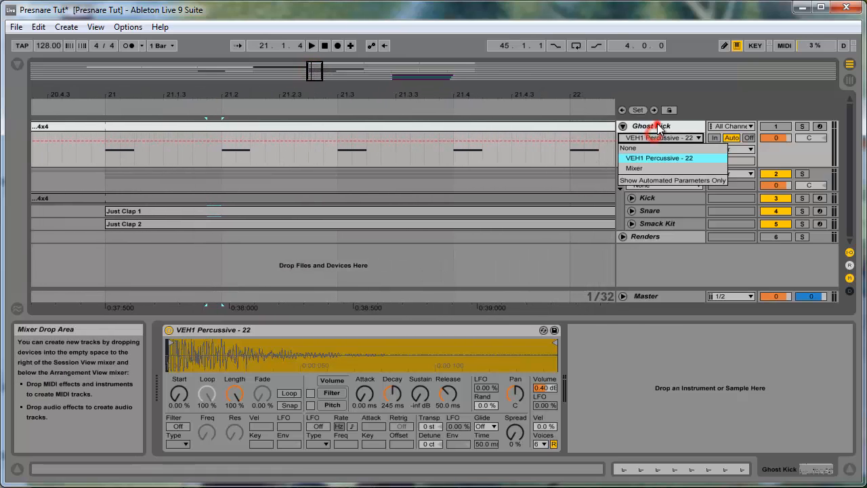
{"action": "left_click", "coordinate": [659, 127]}
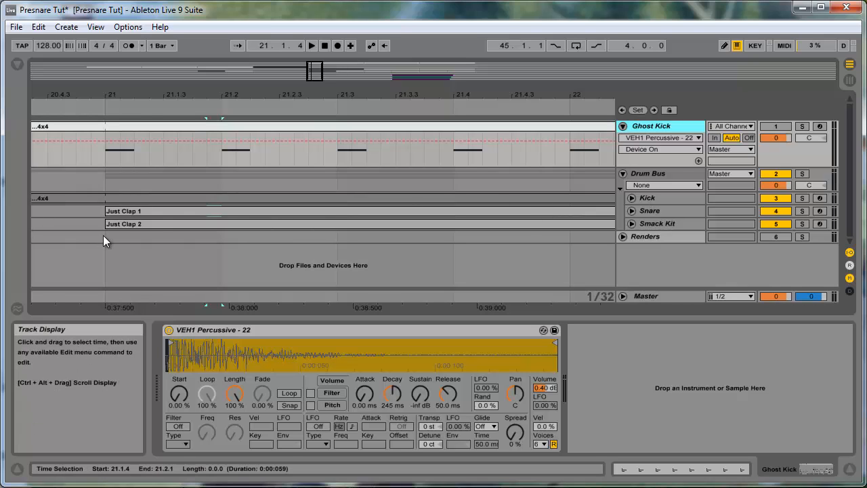
Highlight 21.1.1 to 21.2.1 on the Renders track, and view the Kick and Snare tracks' device chains.
{"action": "left_click_drag", "start_coordinate": [103, 235], "coordinate": [217, 199]}
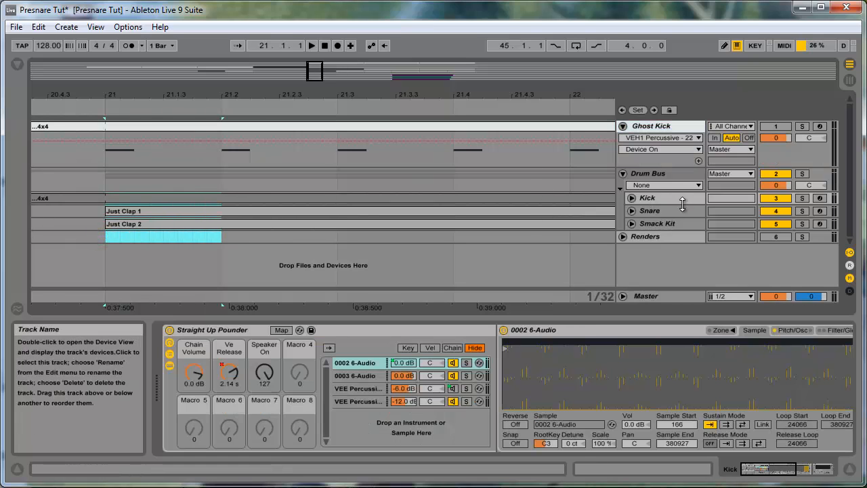
{"action": "left_click", "coordinate": [682, 198]}
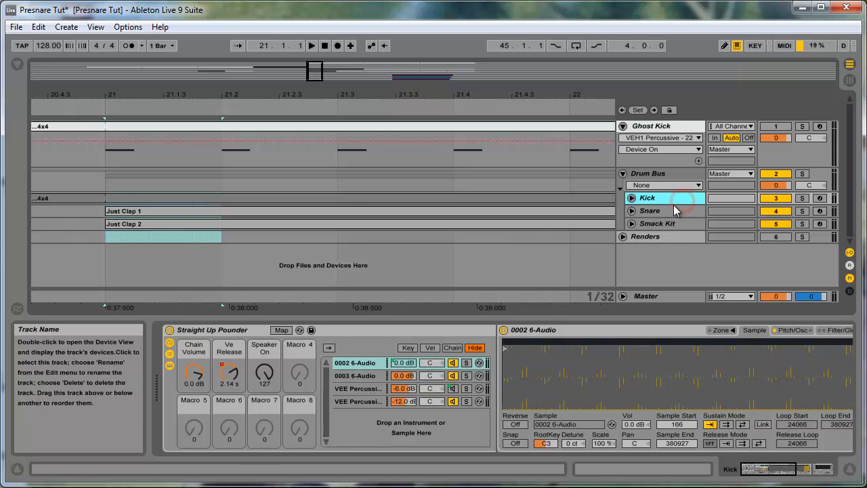
{"action": "left_click", "coordinate": [649, 202]}
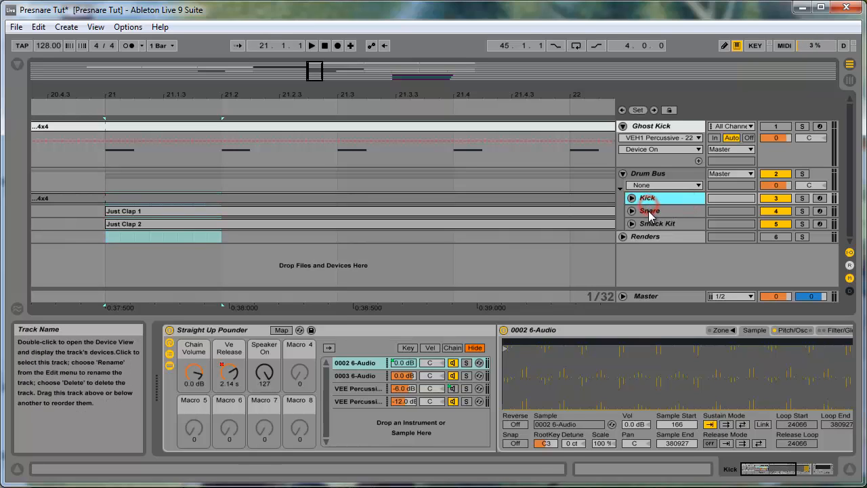
{"action": "left_click", "coordinate": [649, 212]}
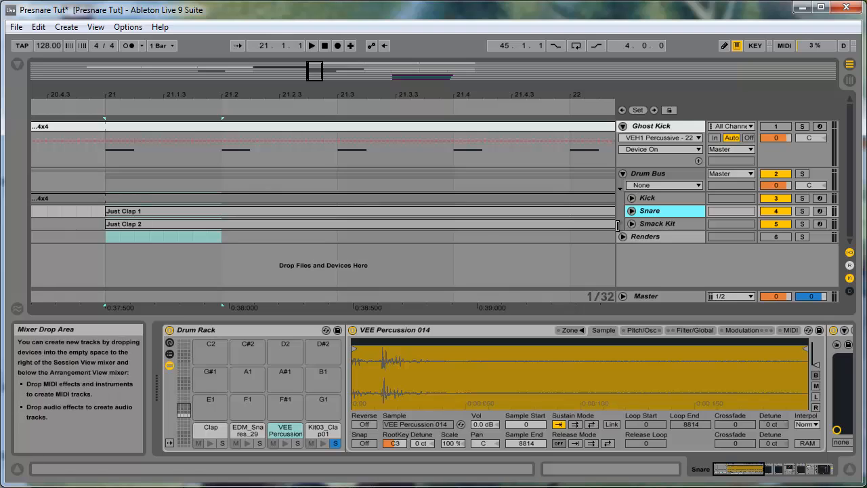
Delete the Drum Bus group with all its tracks and solo the Ghost Kick track.
{"action": "left_click", "coordinate": [650, 174]}
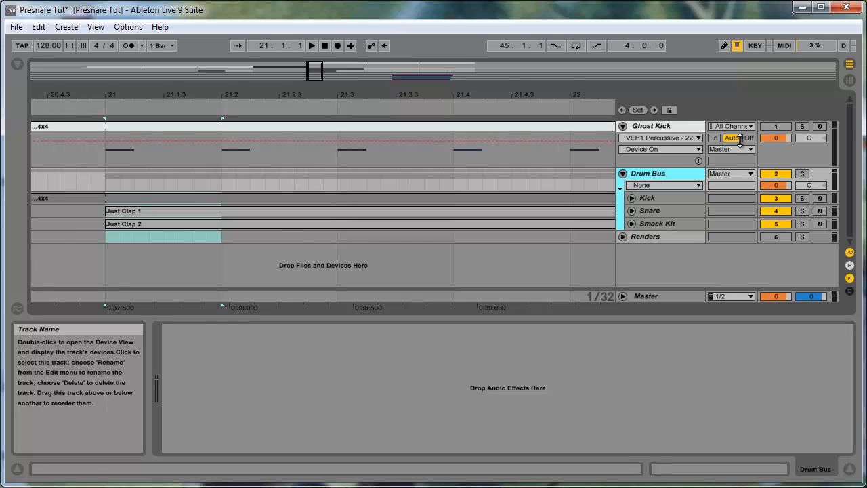
{"action": "key", "text": "Delete"}
{"action": "left_click", "coordinate": [803, 116]}
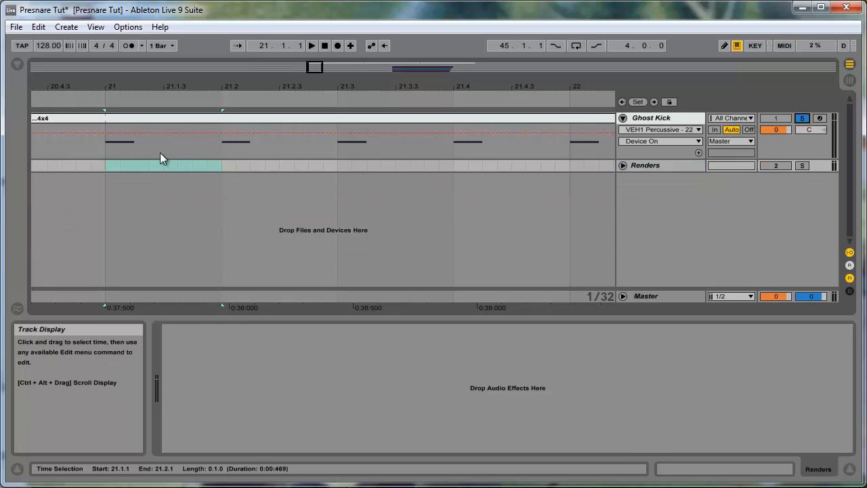
Play the soloed Ghost Kick from 21.1.1 and stop in bar 22.
{"action": "left_click", "coordinate": [107, 148]}
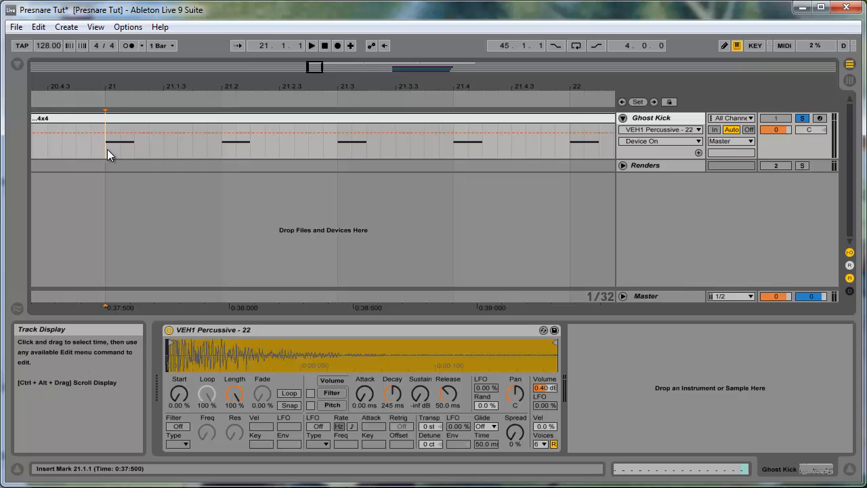
{"action": "key", "text": "space"}
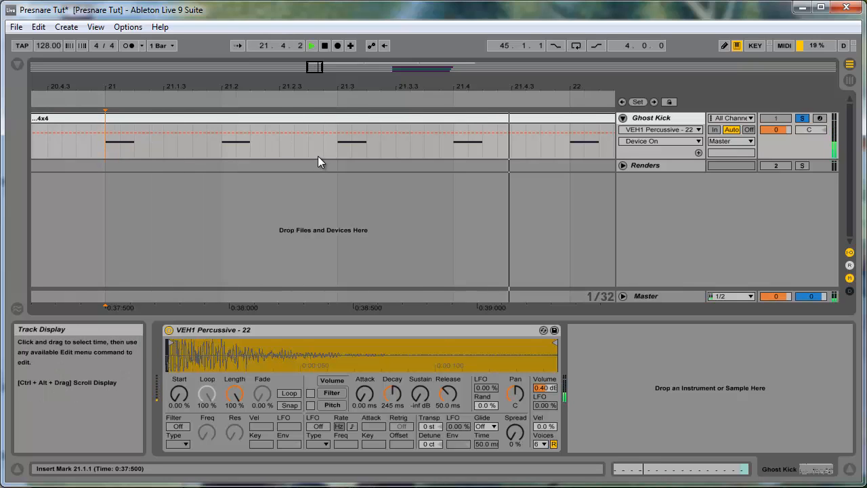
{"action": "key", "text": "space"}
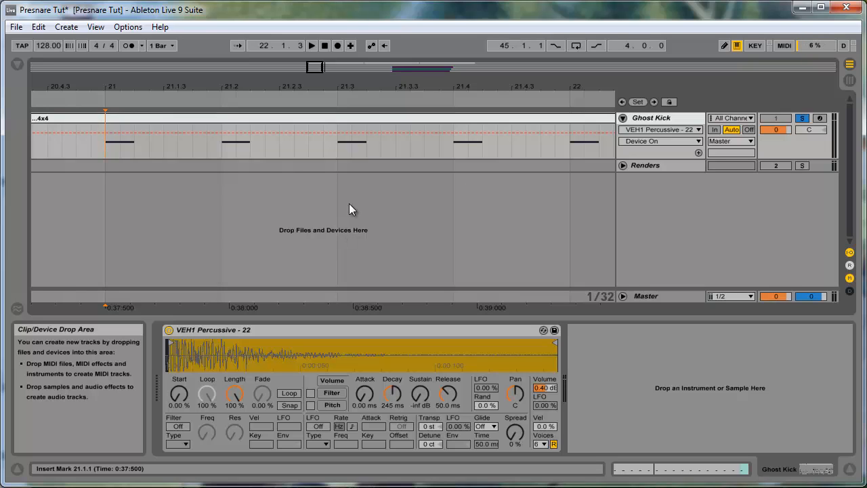
Collapse the device view and open the browser on the Instruments category.
{"action": "left_click", "coordinate": [650, 118]}
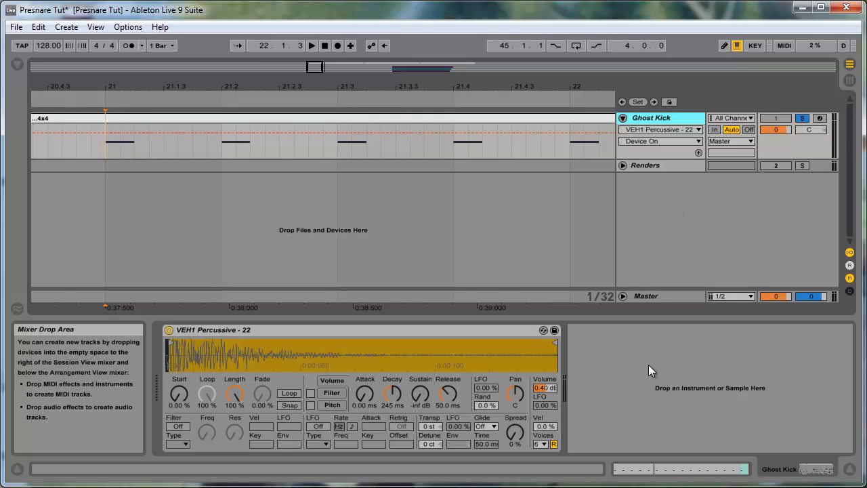
{"action": "left_click_drag", "start_coordinate": [658, 319], "coordinate": [656, 441]}
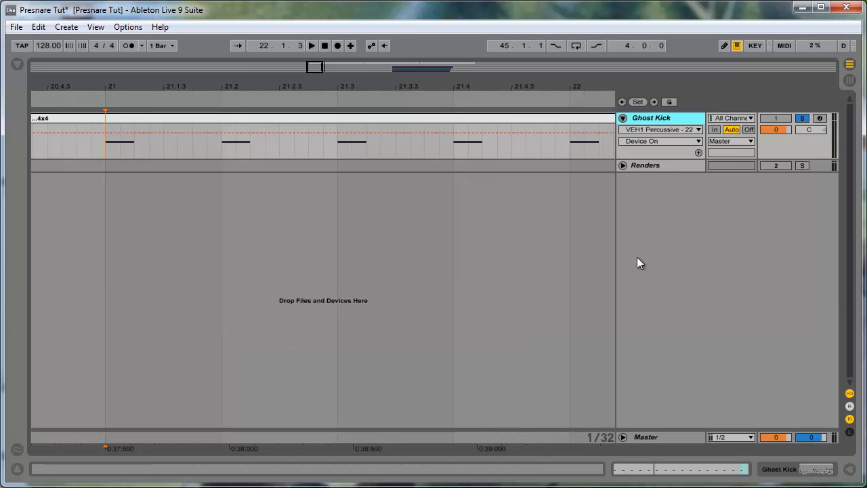
{"action": "left_click", "coordinate": [664, 165]}
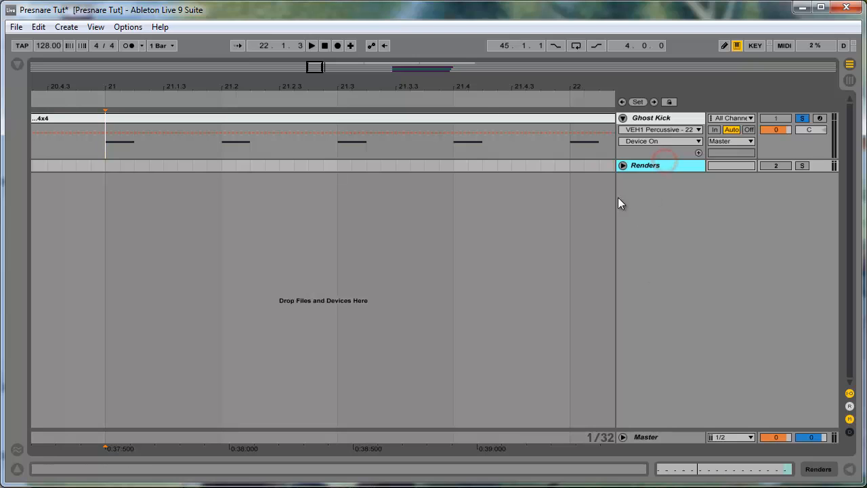
{"action": "left_click", "coordinate": [17, 64]}
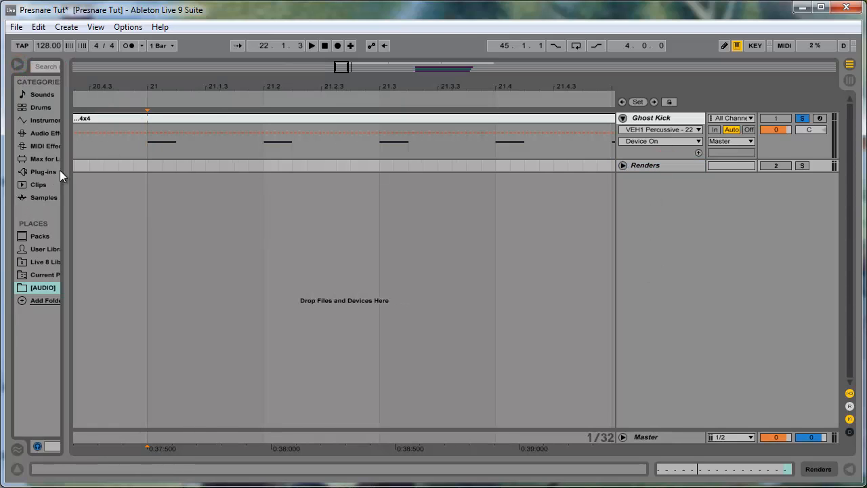
{"action": "left_click", "coordinate": [62, 147]}
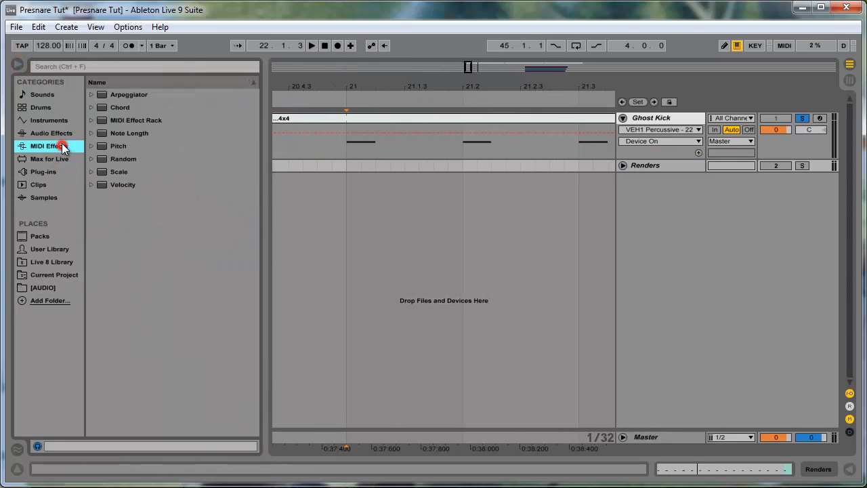
{"action": "left_click", "coordinate": [62, 133]}
{"action": "left_click", "coordinate": [55, 120]}
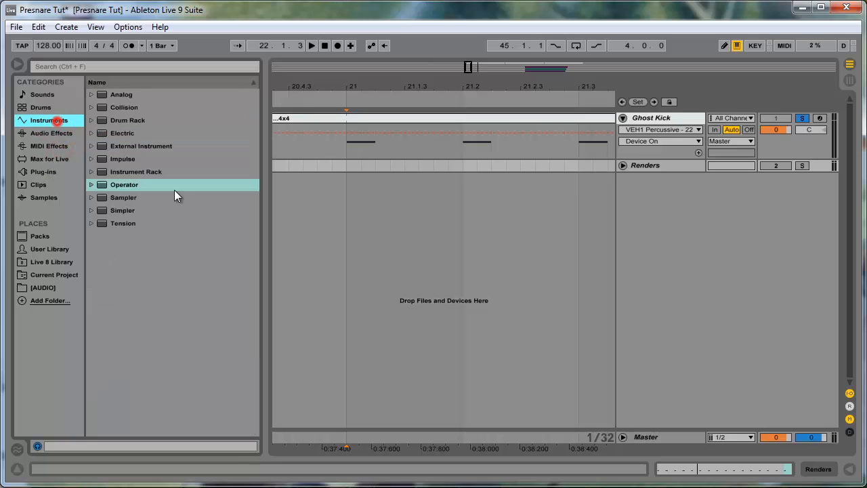
Find the Cold Kick (GOOD) preset among the Instrument Rack presets and load it onto a new track.
{"action": "left_click", "coordinate": [97, 170]}
{"action": "scroll", "coordinate": [128, 241], "scroll_direction": "down", "scroll_amount": 10}
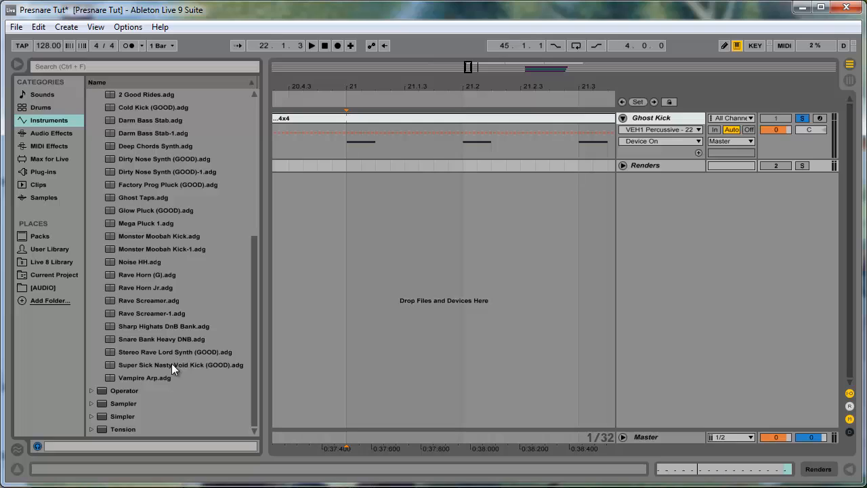
{"action": "left_click", "coordinate": [173, 353]}
{"action": "scroll", "coordinate": [145, 284], "scroll_direction": "up", "scroll_amount": 1}
{"action": "left_click", "coordinate": [145, 239]}
{"action": "left_click", "coordinate": [152, 211]}
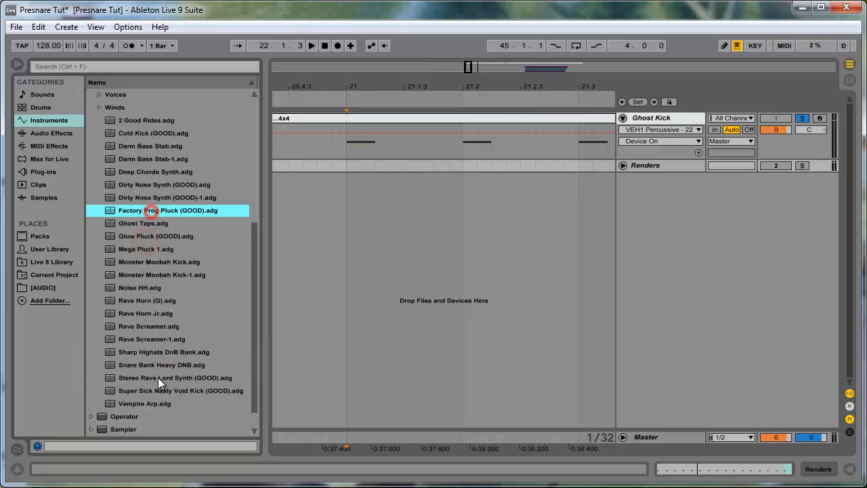
{"action": "left_click_drag", "start_coordinate": [155, 133], "coordinate": [671, 200]}
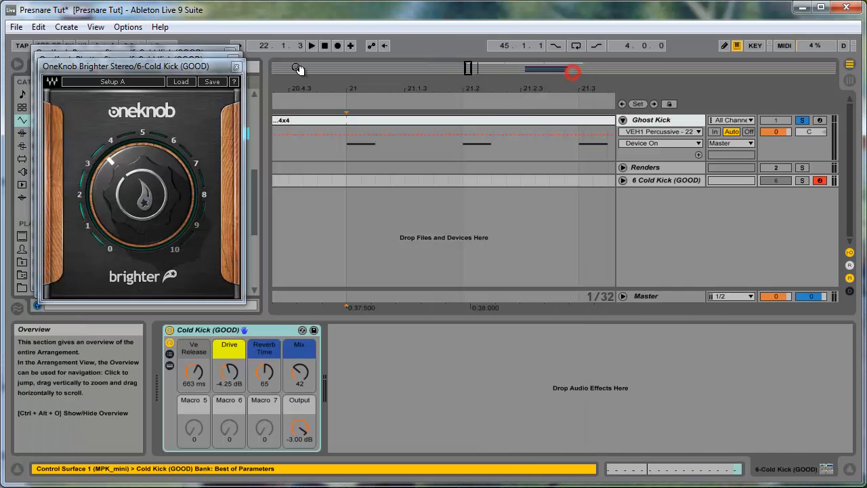
Close the preset's plug-in windows and switch off the Hip-hop Congos chain inside the Cold Kick rack.
{"action": "left_click", "coordinate": [235, 67]}
{"action": "left_click", "coordinate": [232, 59]}
{"action": "left_click", "coordinate": [232, 53]}
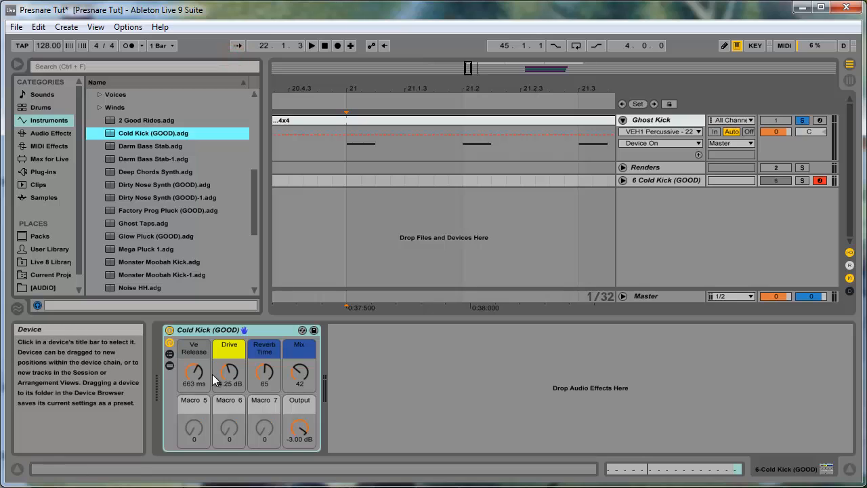
{"action": "left_click", "coordinate": [170, 366]}
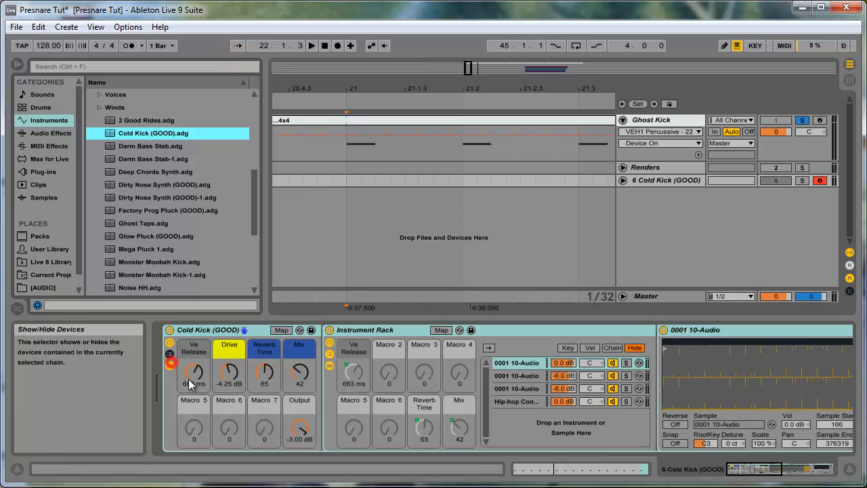
{"action": "left_click", "coordinate": [615, 401]}
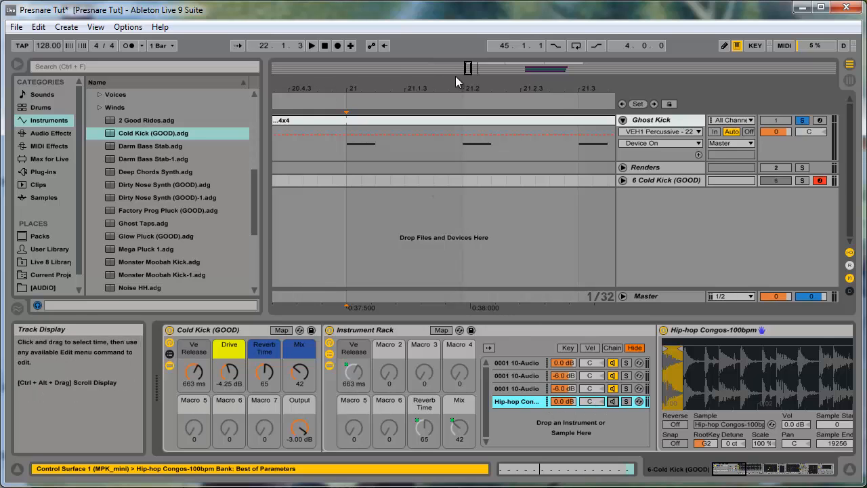
Move the Renders track below the Cold Kick track and delete it.
{"action": "left_click_drag", "start_coordinate": [465, 68], "coordinate": [472, 69]}
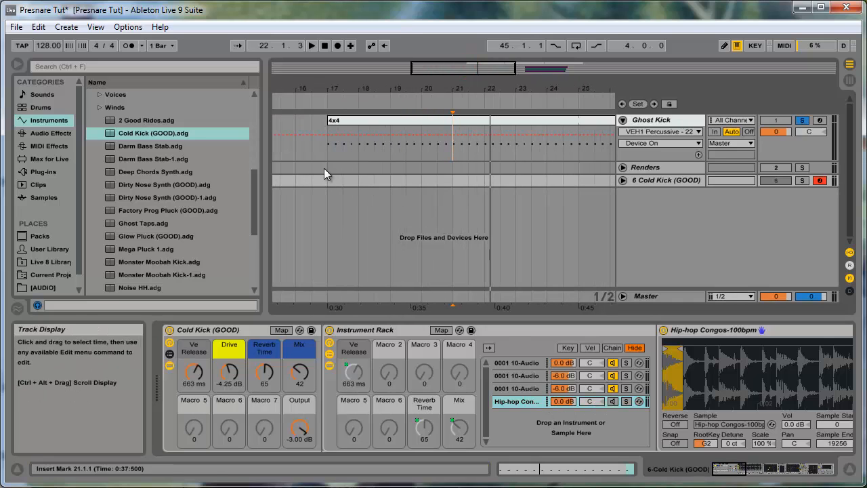
{"action": "left_click_drag", "start_coordinate": [324, 168], "coordinate": [453, 123]}
{"action": "left_click_drag", "start_coordinate": [446, 163], "coordinate": [432, 173]}
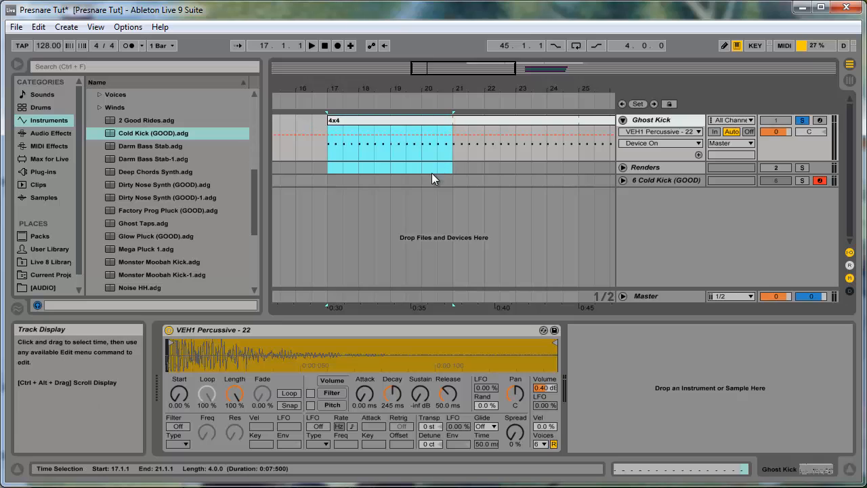
{"action": "left_click", "coordinate": [454, 179]}
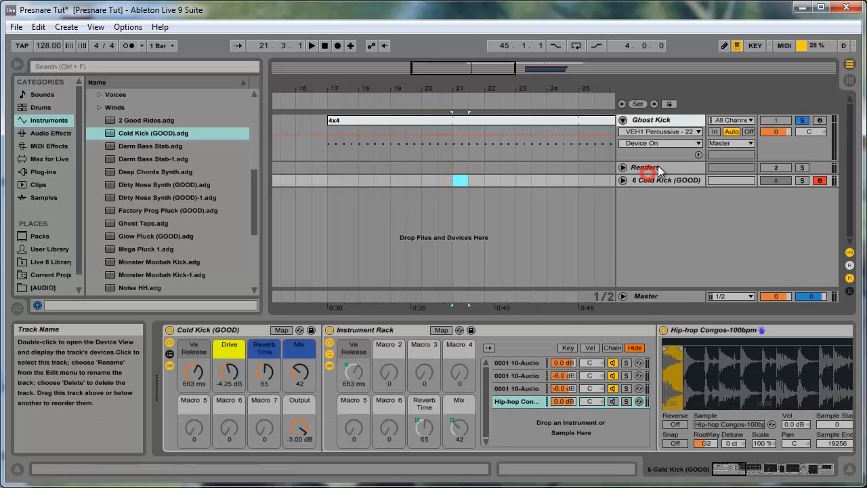
{"action": "left_click_drag", "start_coordinate": [658, 167], "coordinate": [679, 181]}
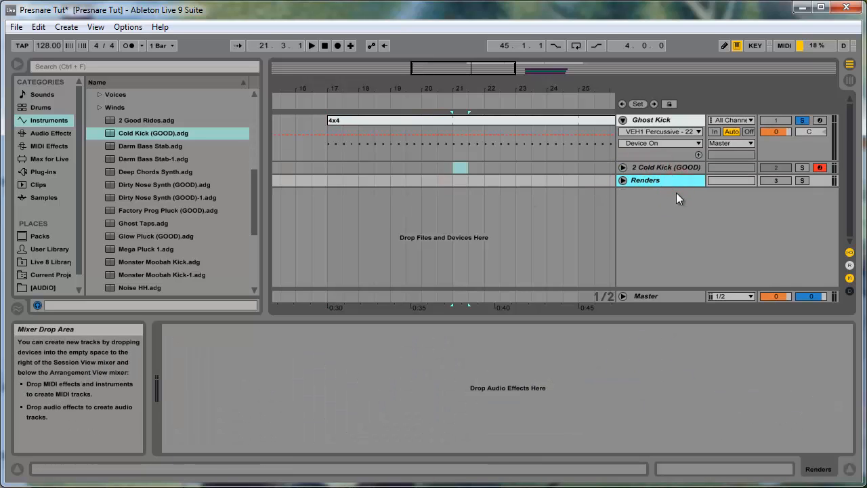
{"action": "key", "text": "Delete"}
Copy the Ghost Kick's 4x4 clip from 17.1.1 to 21.1.1 onto the Cold Kick track, and transpose all its notes down to F#2.
{"action": "left_click_drag", "start_coordinate": [334, 142], "coordinate": [442, 166]}
{"action": "double_click", "coordinate": [442, 166]}
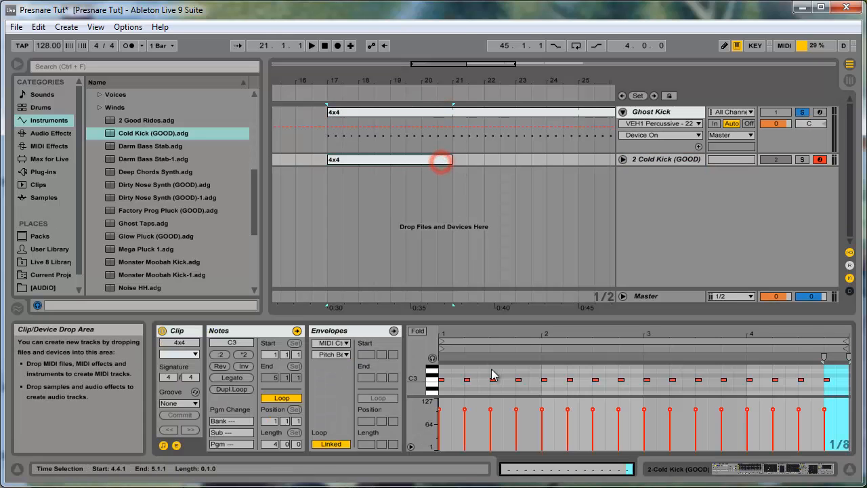
{"action": "left_click_drag", "start_coordinate": [445, 385], "coordinate": [829, 381]}
{"action": "key", "text": "Down"}
{"action": "key", "text": "Down"}
{"action": "key", "text": "Down"}
{"action": "key", "text": "Down"}
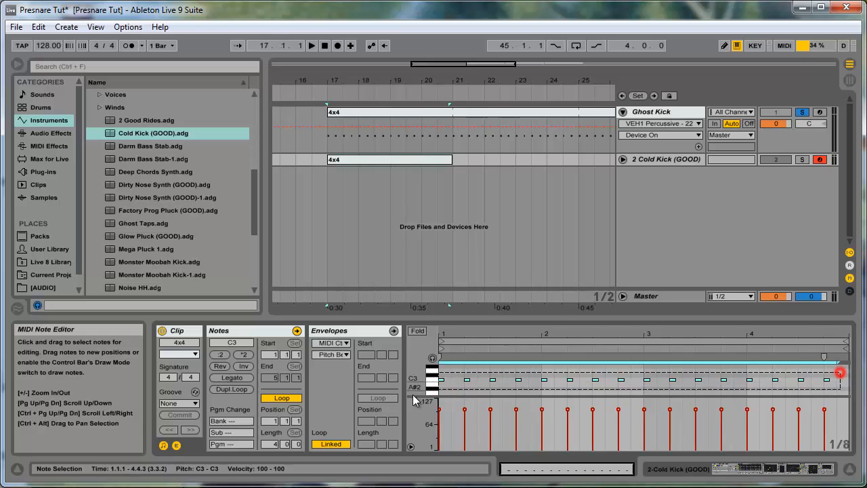
{"action": "key", "text": "Down"}
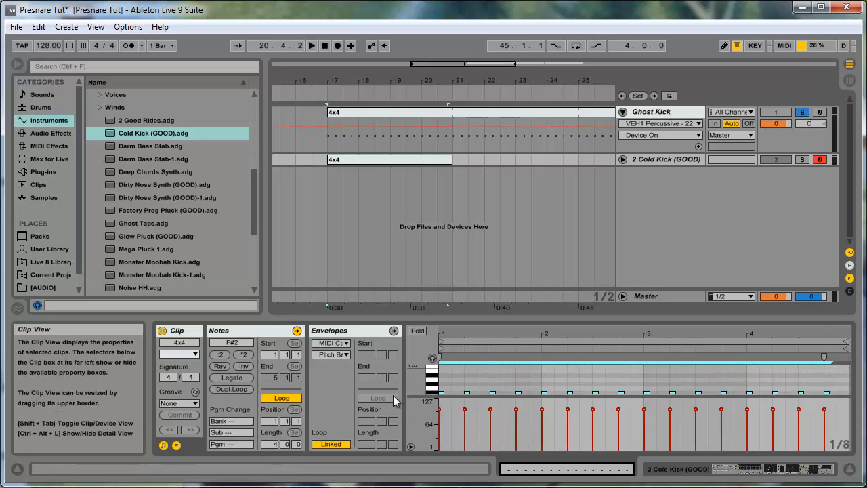
Unfold the Cold Kick (GOOD) track, solo it, and play its 4x4 clip from 17.1.1.
{"action": "left_click", "coordinate": [445, 159]}
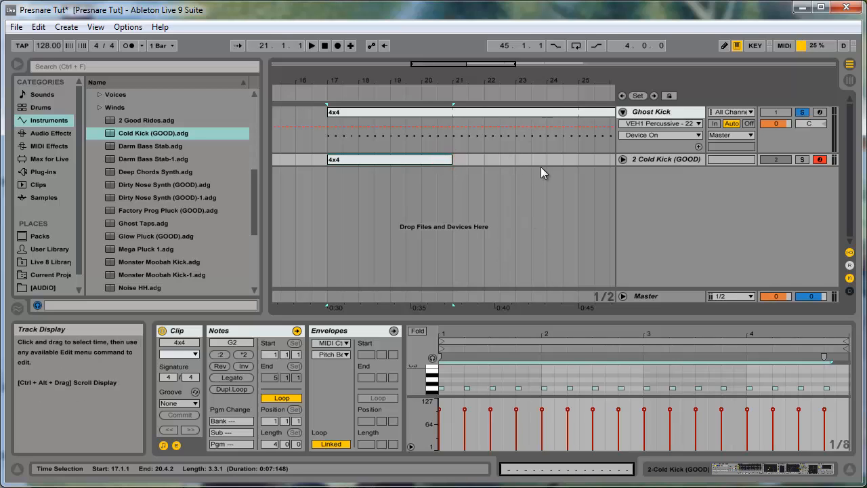
{"action": "left_click", "coordinate": [671, 158]}
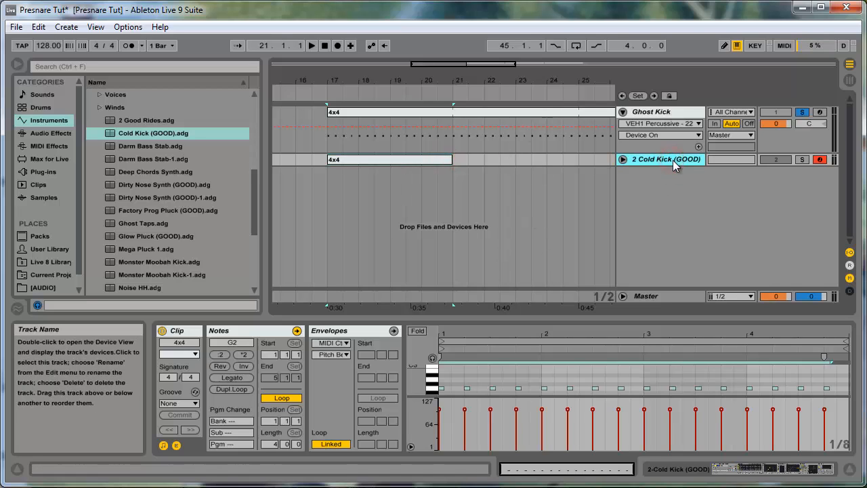
{"action": "left_click", "coordinate": [623, 159]}
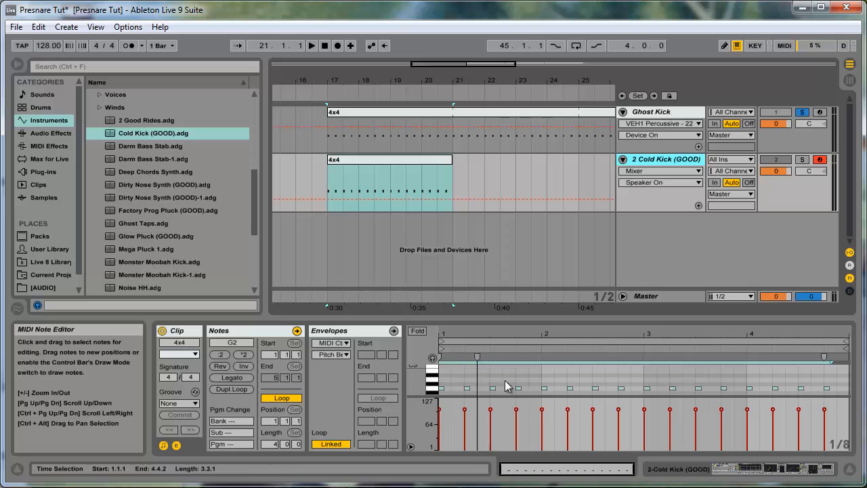
{"action": "left_click", "coordinate": [324, 229]}
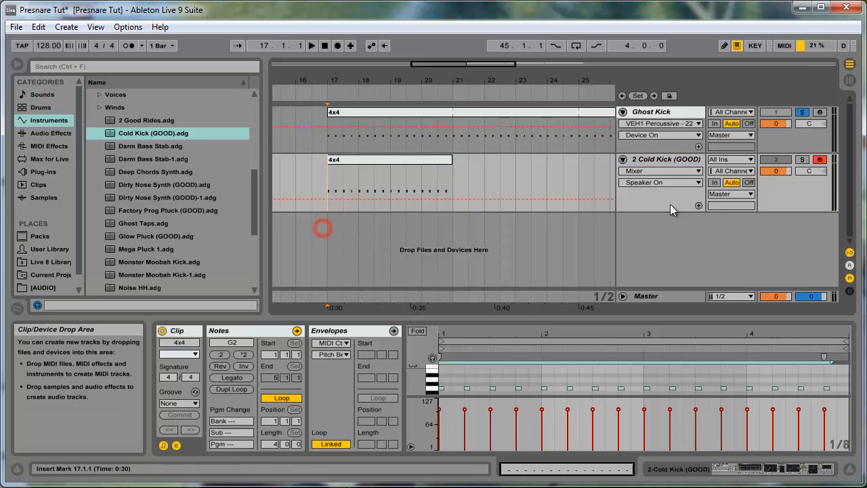
{"action": "left_click", "coordinate": [803, 159]}
{"action": "key", "text": "space"}
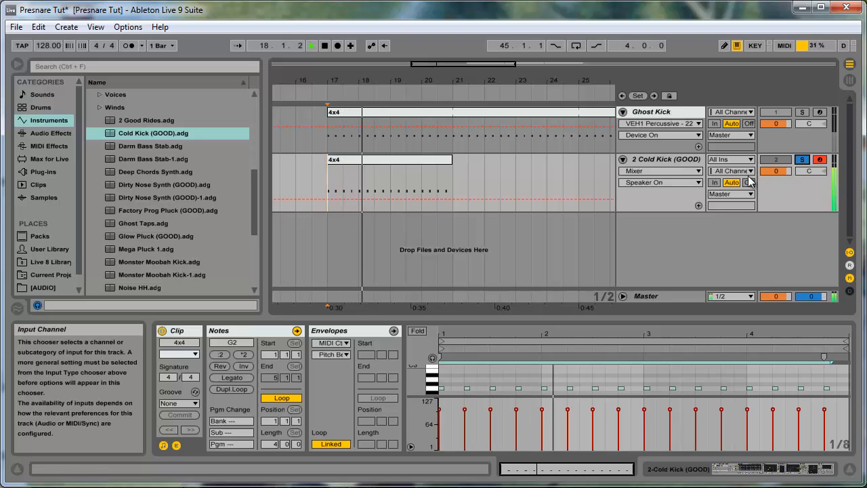
Show the Cold Kick track's devices, insert an audio track below it, and hide the detail view.
{"action": "left_click", "coordinate": [667, 160]}
{"action": "double_click", "coordinate": [667, 159]}
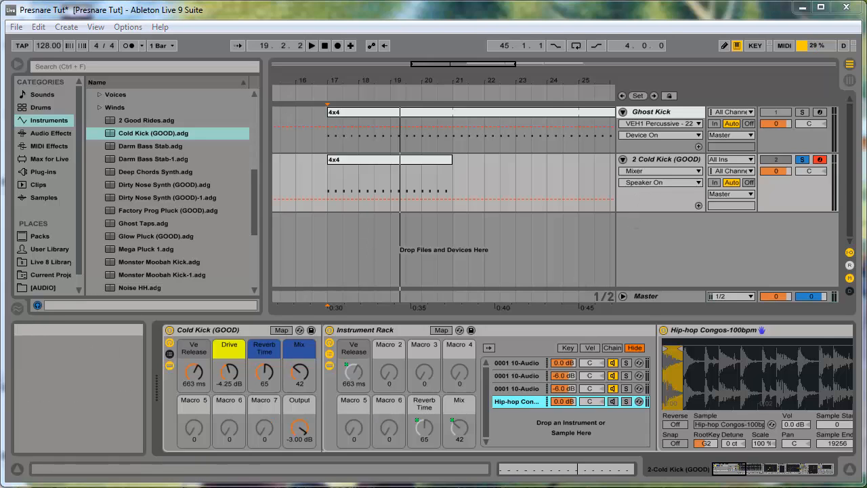
{"action": "right_click", "coordinate": [705, 245]}
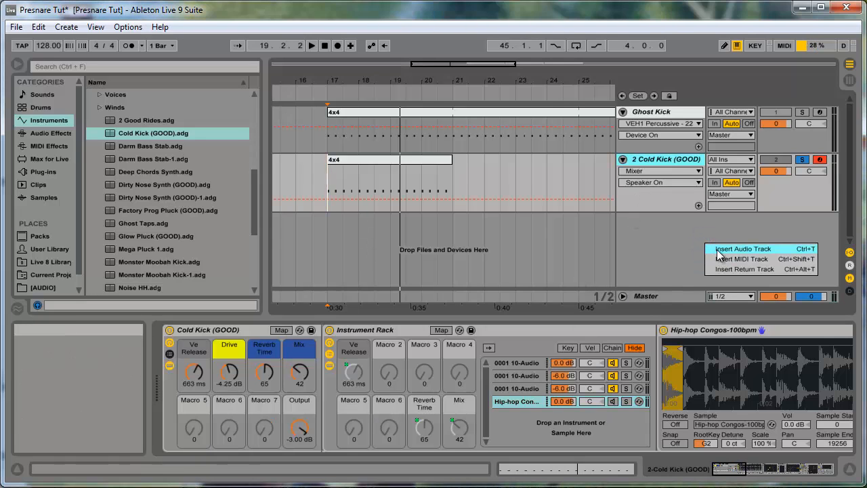
{"action": "left_click", "coordinate": [744, 249]}
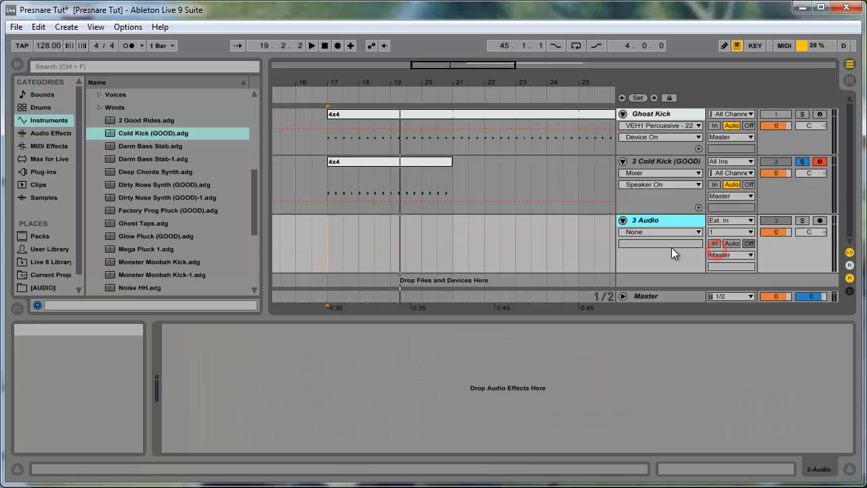
{"action": "double_click", "coordinate": [665, 314]}
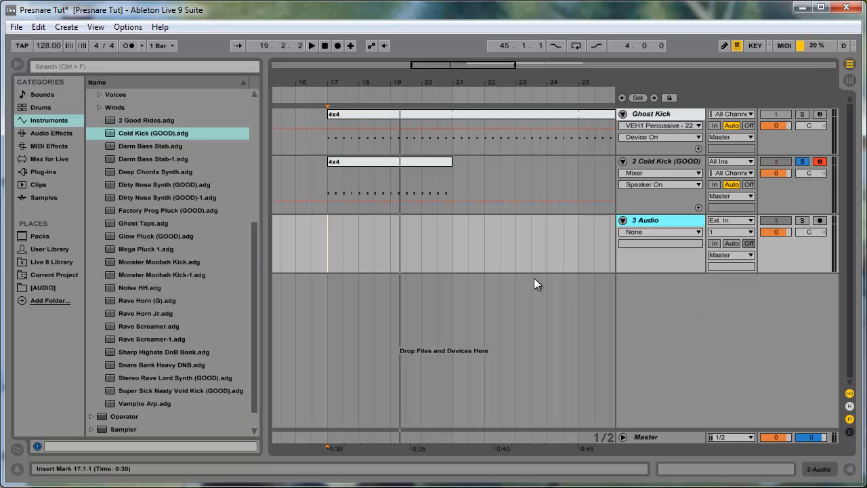
Look through the browser's instrument, drum, MIDI effect, audio effect and [AUDIO] listings for something to build the snare with.
{"action": "left_click", "coordinate": [129, 210]}
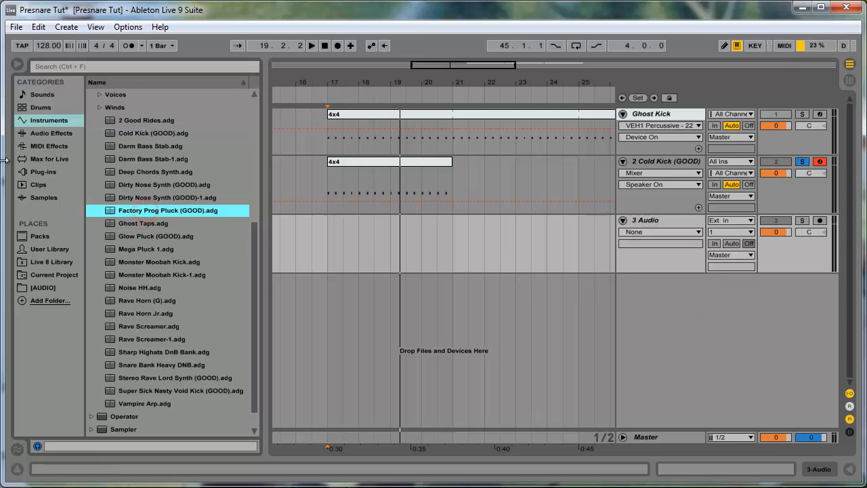
{"action": "left_click", "coordinate": [33, 133]}
{"action": "left_click", "coordinate": [35, 160]}
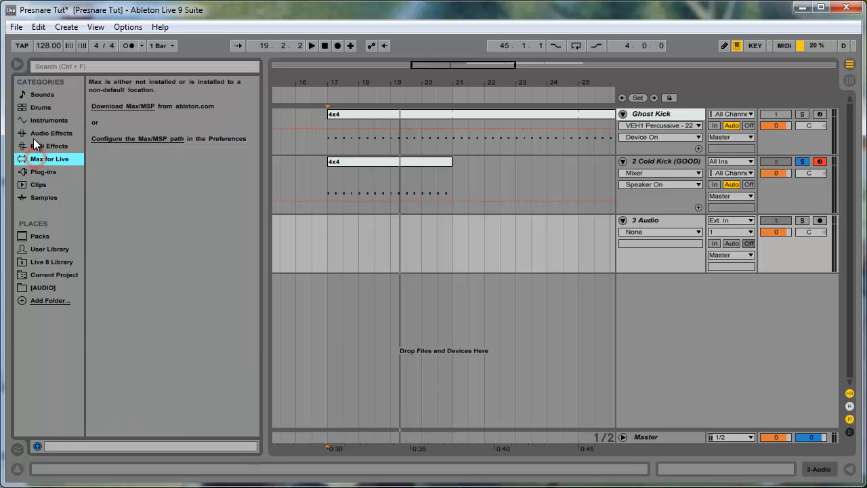
{"action": "left_click", "coordinate": [33, 135]}
{"action": "left_click", "coordinate": [41, 110]}
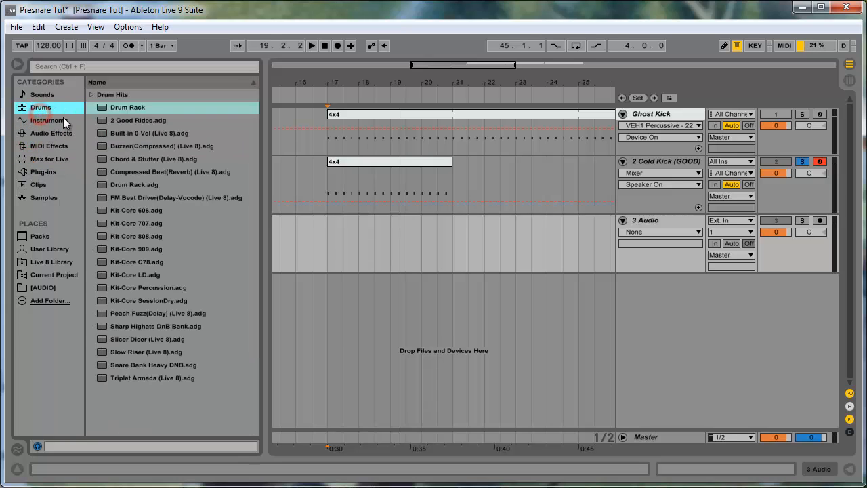
{"action": "left_click", "coordinate": [63, 119]}
{"action": "left_click", "coordinate": [101, 133]}
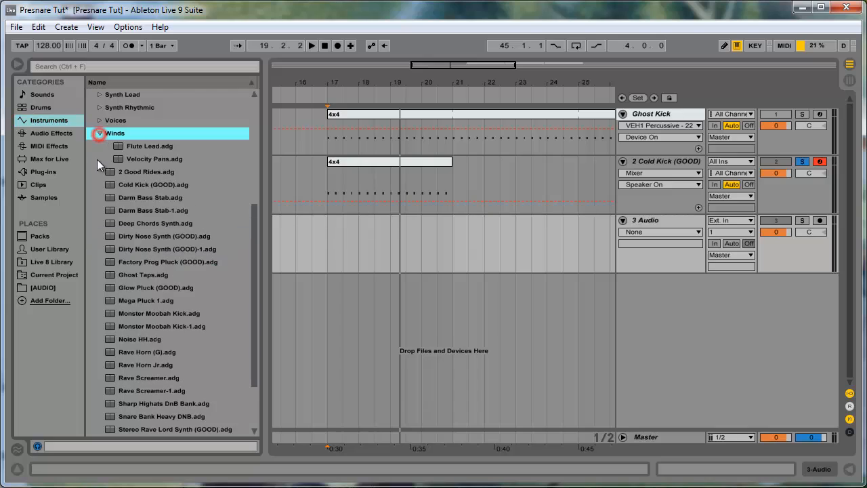
{"action": "scroll", "coordinate": [103, 181], "scroll_direction": "up", "scroll_amount": 5}
{"action": "left_click", "coordinate": [91, 172]}
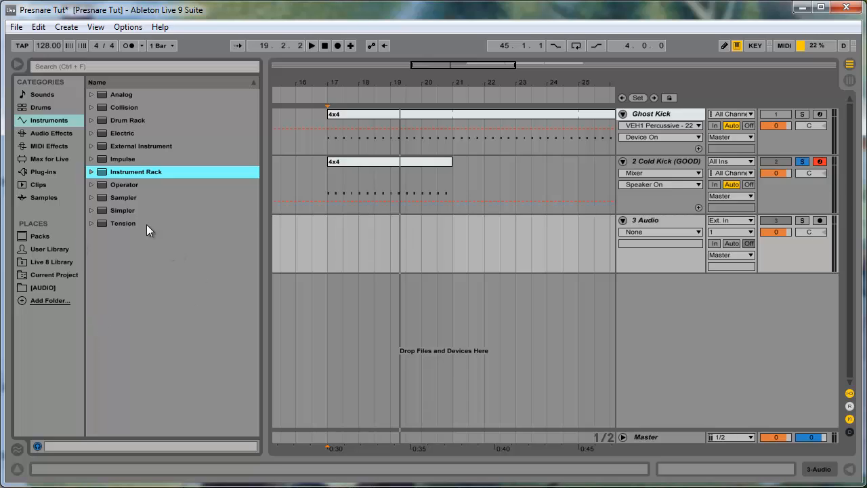
{"action": "left_click", "coordinate": [136, 211]}
{"action": "left_click", "coordinate": [139, 133]}
{"action": "left_click", "coordinate": [139, 107]}
{"action": "left_click", "coordinate": [40, 146]}
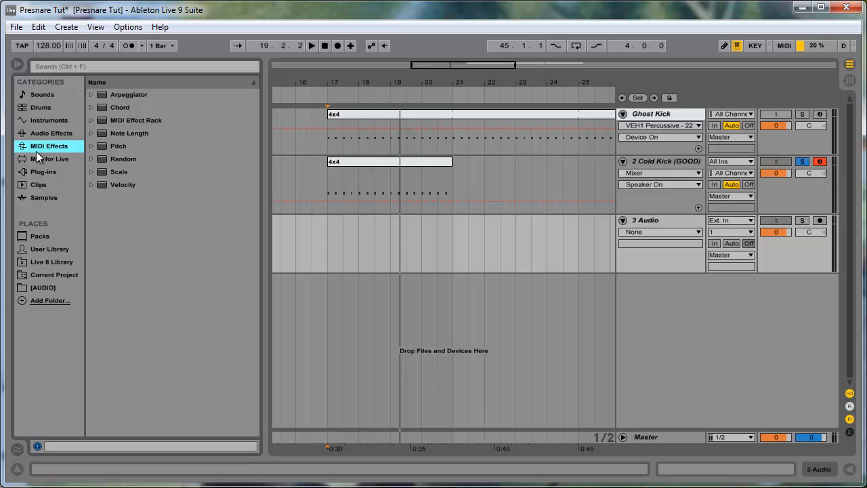
{"action": "left_click", "coordinate": [50, 134]}
{"action": "scroll", "coordinate": [140, 166], "scroll_direction": "down", "scroll_amount": 2}
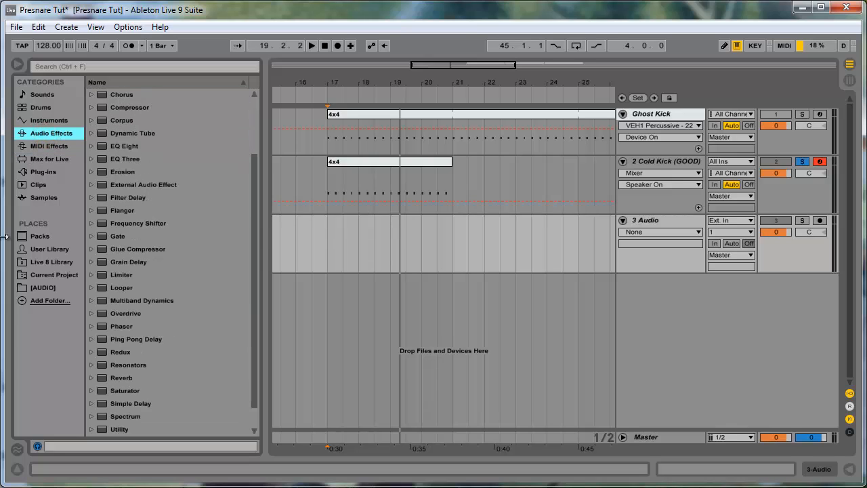
{"action": "left_click", "coordinate": [43, 288]}
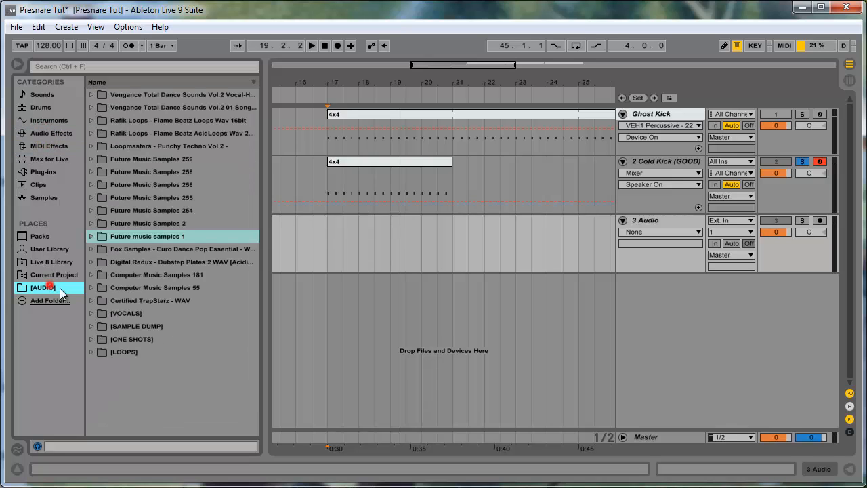
Load an empty Drum Rack from the Instruments category onto a new track.
{"action": "left_click", "coordinate": [58, 122]}
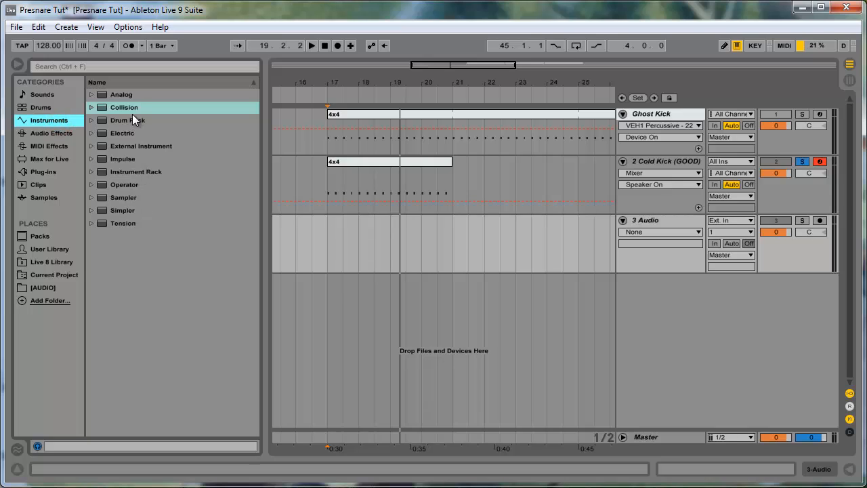
{"action": "left_click_drag", "start_coordinate": [128, 120], "coordinate": [205, 181]}
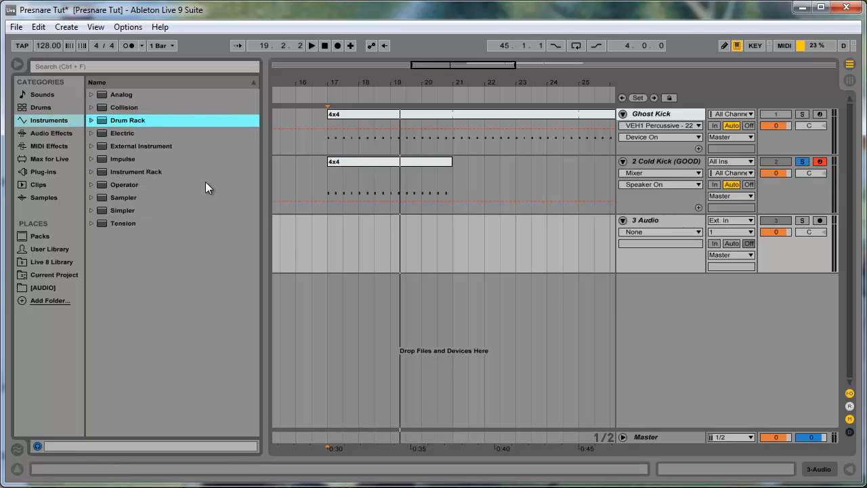
{"action": "left_click_drag", "start_coordinate": [123, 125], "coordinate": [109, 79]}
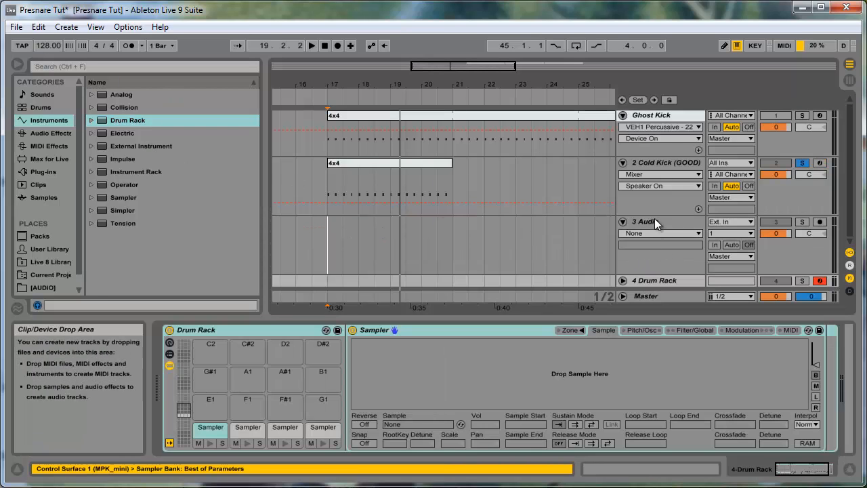
Move the empty audio track below the Drum Rack track, delete it, and hide the Info View.
{"action": "left_click", "coordinate": [653, 219]}
{"action": "left_click_drag", "start_coordinate": [652, 222], "coordinate": [661, 284]}
{"action": "key", "text": "Delete"}
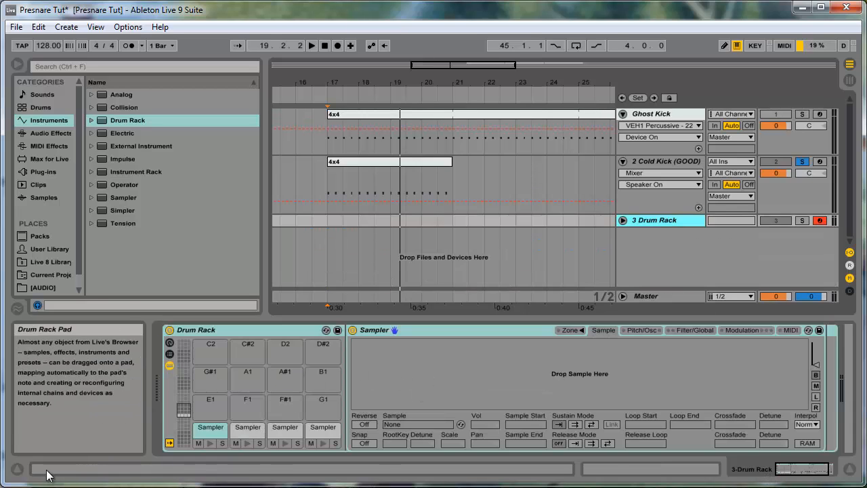
{"action": "left_click", "coordinate": [8, 474]}
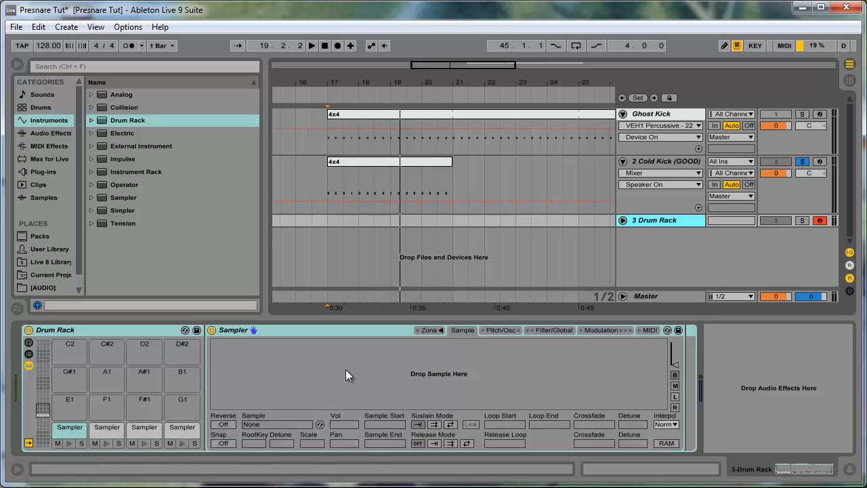
{"action": "left_click", "coordinate": [179, 330]}
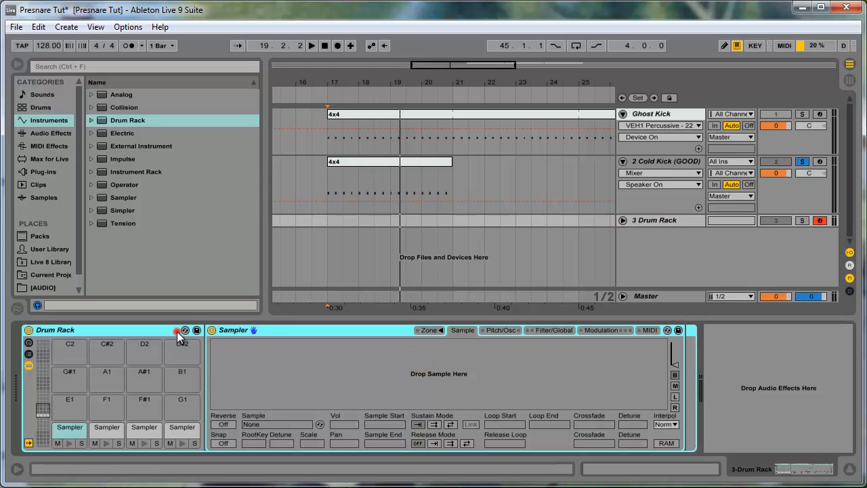
Look through the Simpler, MIDI Effects and Audio Effects listings for snare sounds, without adding a folder to Places.
{"action": "left_click", "coordinate": [92, 211]}
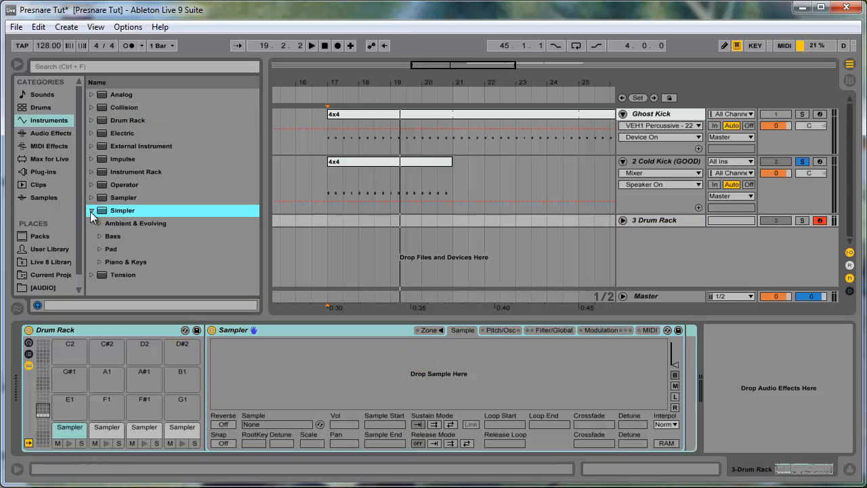
{"action": "left_click", "coordinate": [93, 211]}
{"action": "left_click", "coordinate": [50, 133]}
{"action": "left_click", "coordinate": [50, 147]}
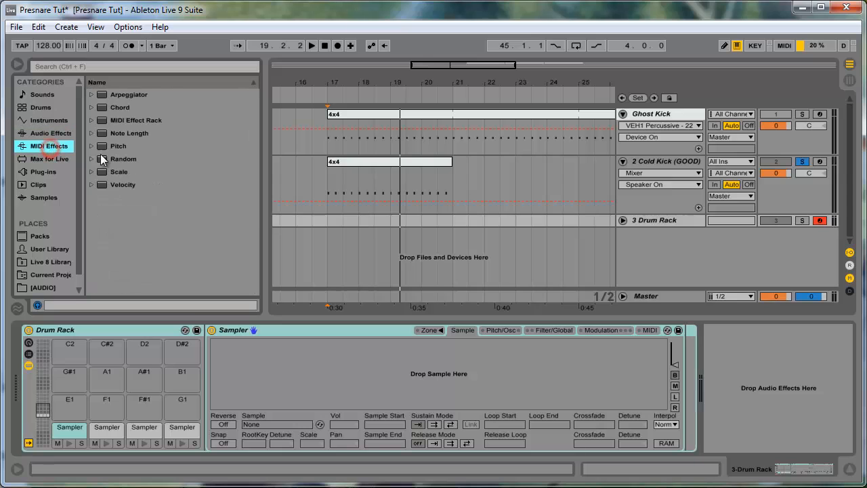
{"action": "left_click", "coordinate": [50, 133]}
{"action": "scroll", "coordinate": [115, 172], "scroll_direction": "down", "scroll_amount": 2}
{"action": "scroll", "coordinate": [77, 240], "scroll_direction": "down", "scroll_amount": 1}
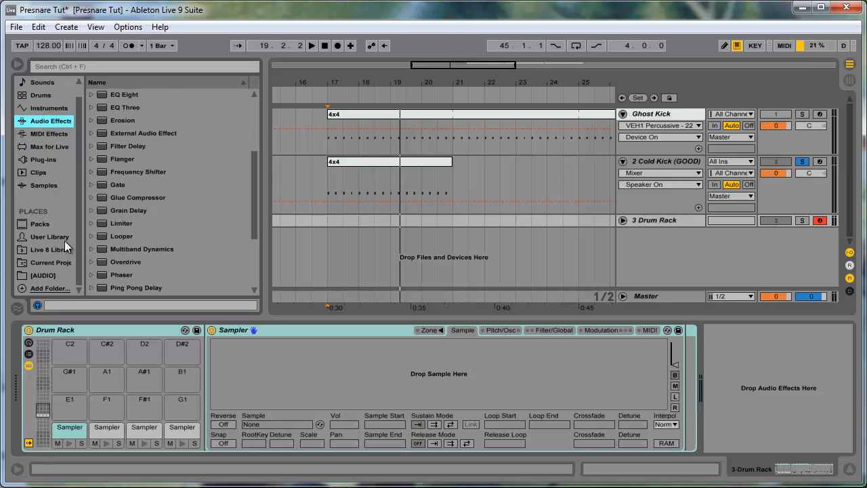
{"action": "left_click", "coordinate": [47, 288]}
{"action": "left_click", "coordinate": [504, 408]}
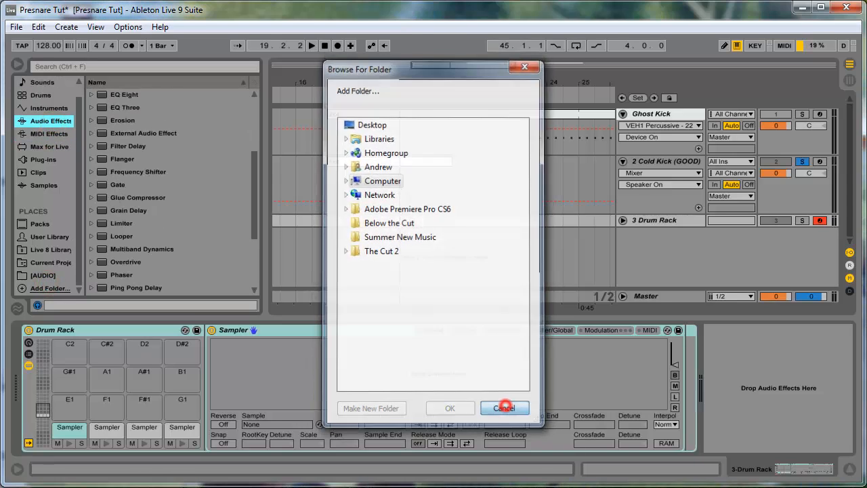
Expand the Lion Audio 1000 Drum Hits snaredrums folder under [ONE SHOTS] > [SNARES] in the [AUDIO] place.
{"action": "left_click", "coordinate": [40, 276]}
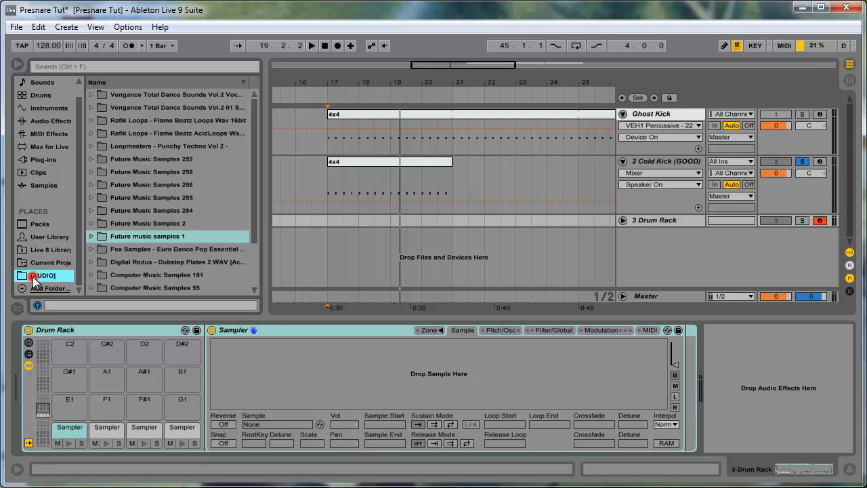
{"action": "left_click", "coordinate": [129, 224]}
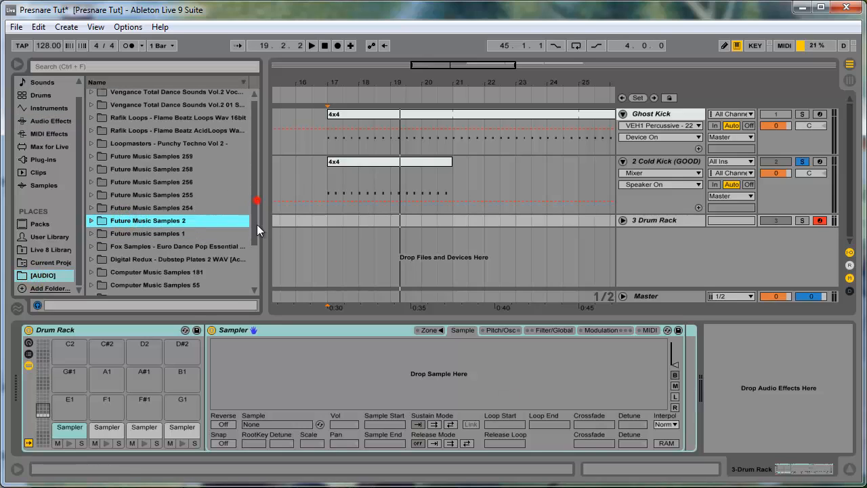
{"action": "left_click_drag", "start_coordinate": [257, 224], "coordinate": [255, 268]}
{"action": "left_click", "coordinate": [90, 275]}
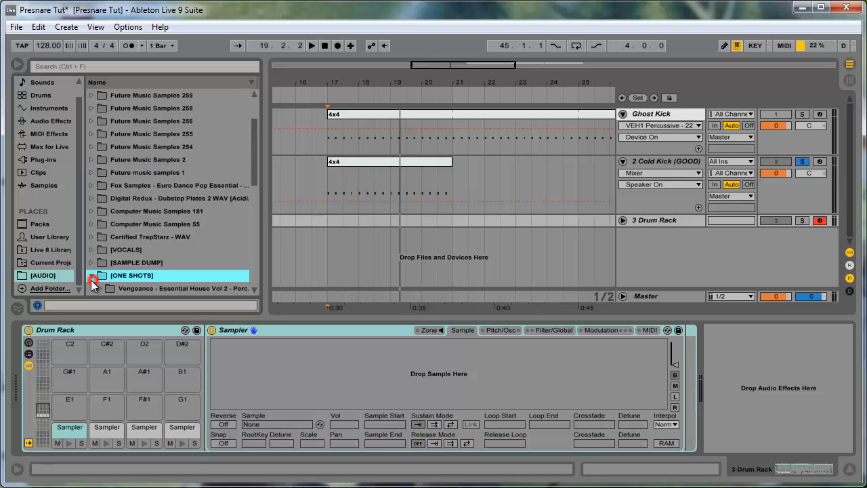
{"action": "scroll", "coordinate": [155, 273], "scroll_direction": "down", "scroll_amount": 5}
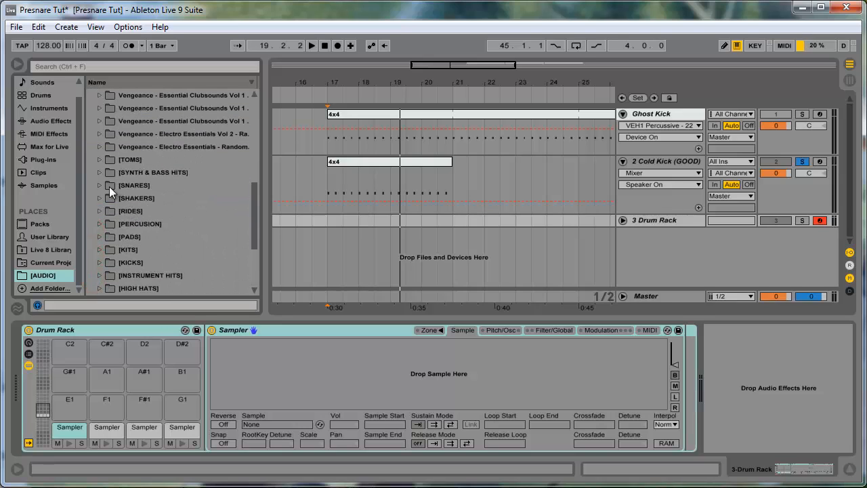
{"action": "left_click", "coordinate": [109, 185]}
{"action": "scroll", "coordinate": [112, 220], "scroll_direction": "down", "scroll_amount": 3}
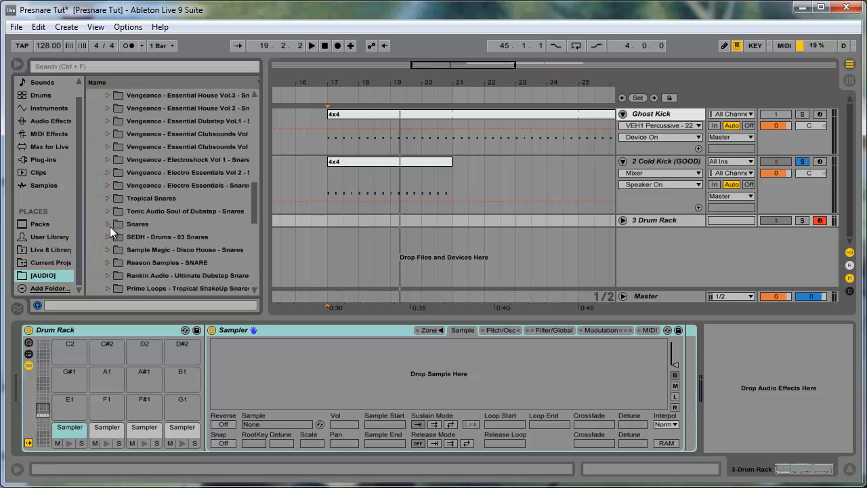
{"action": "scroll", "coordinate": [110, 228], "scroll_direction": "down", "scroll_amount": 4}
{"action": "left_click", "coordinate": [111, 212]}
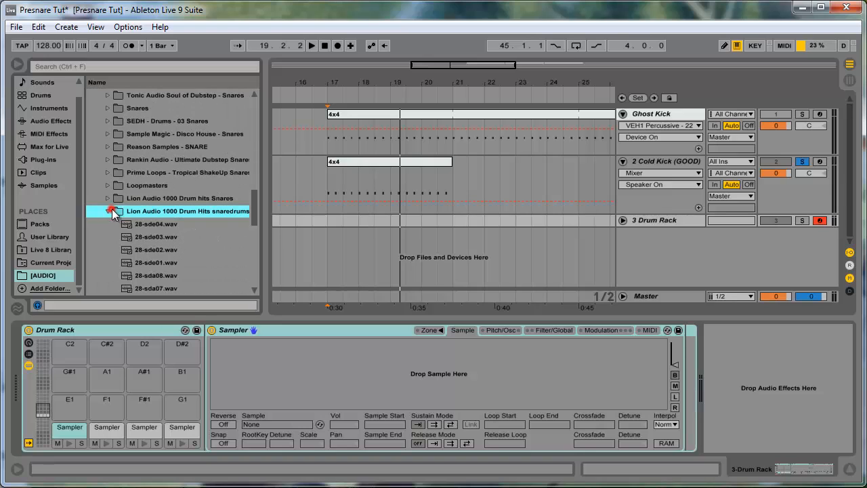
Audition the Lion Audio snare samples from 28-sde03.wav down to 28-sda04.wav.
{"action": "left_click", "coordinate": [157, 236]}
{"action": "left_click", "coordinate": [162, 263]}
{"action": "scroll", "coordinate": [156, 267], "scroll_direction": "down", "scroll_amount": 3}
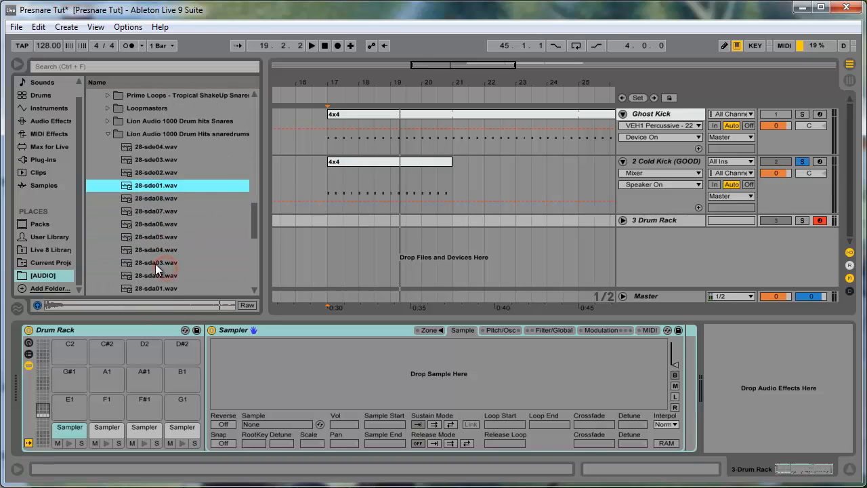
{"action": "key", "text": "Down"}
{"action": "key", "text": "Down"}
{"action": "key", "text": "Down"}
{"action": "key", "text": "Down"}
{"action": "key", "text": "Down"}
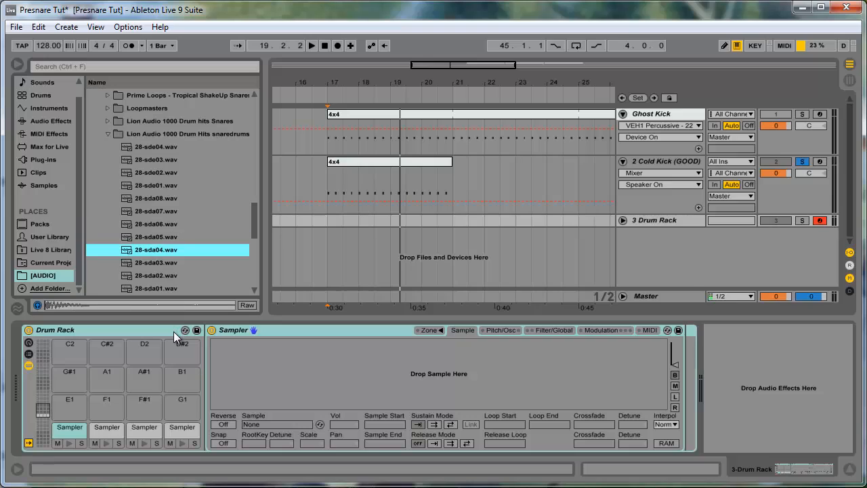
Audition the remaining Lion Audio snaredrums samples and load 28-sda01.wav into the first Drum Rack pad's Sampler.
{"action": "key", "text": "Down"}
{"action": "key", "text": "Down"}
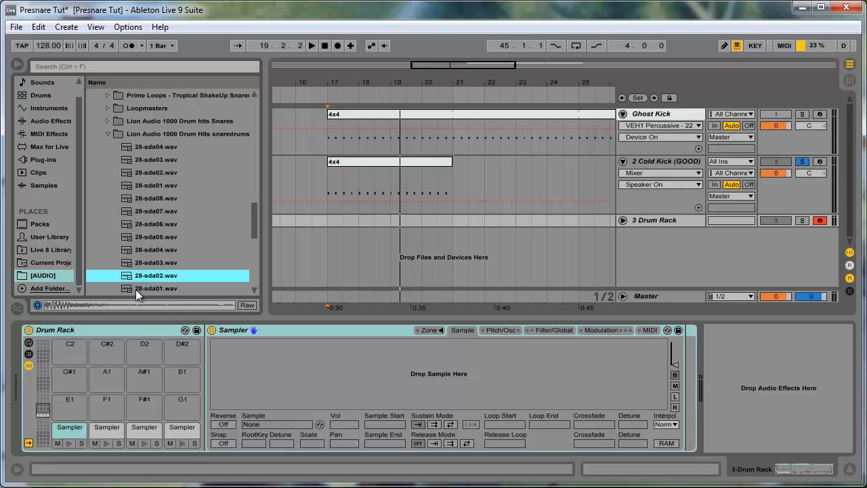
{"action": "scroll", "coordinate": [163, 264], "scroll_direction": "down", "scroll_amount": 3}
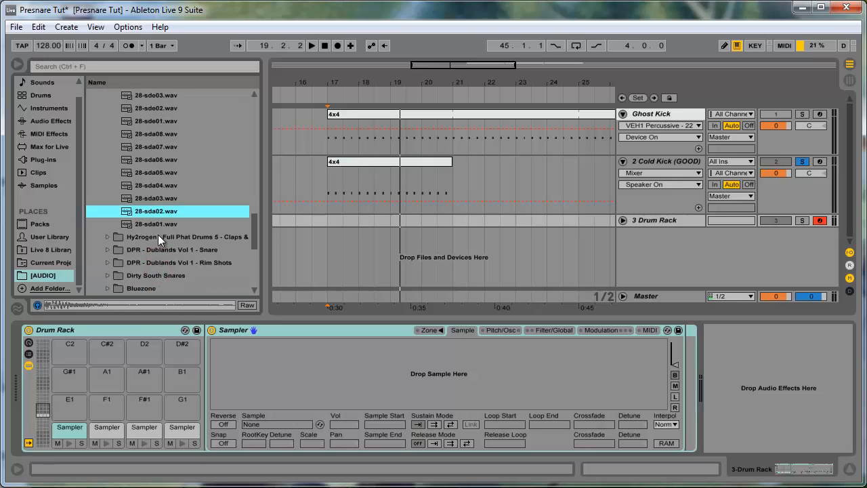
{"action": "left_click", "coordinate": [158, 235]}
{"action": "left_click", "coordinate": [160, 225]}
{"action": "scroll", "coordinate": [173, 193], "scroll_direction": "up", "scroll_amount": 2}
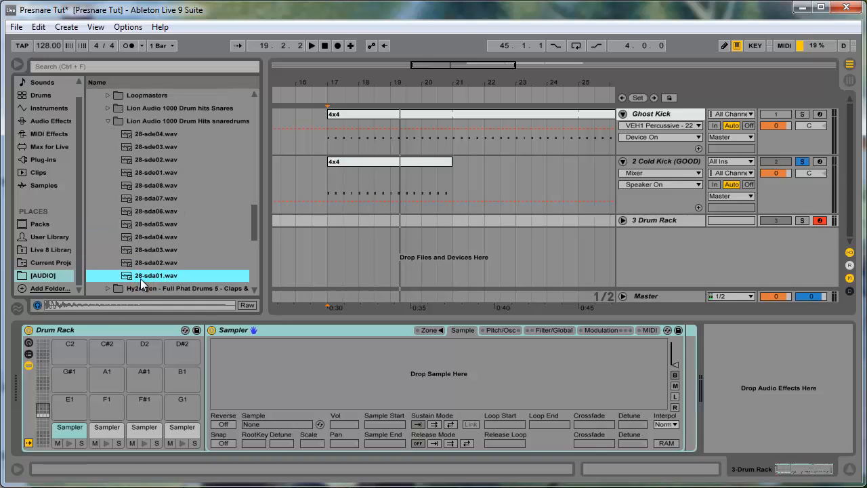
{"action": "left_click_drag", "start_coordinate": [141, 275], "coordinate": [262, 370]}
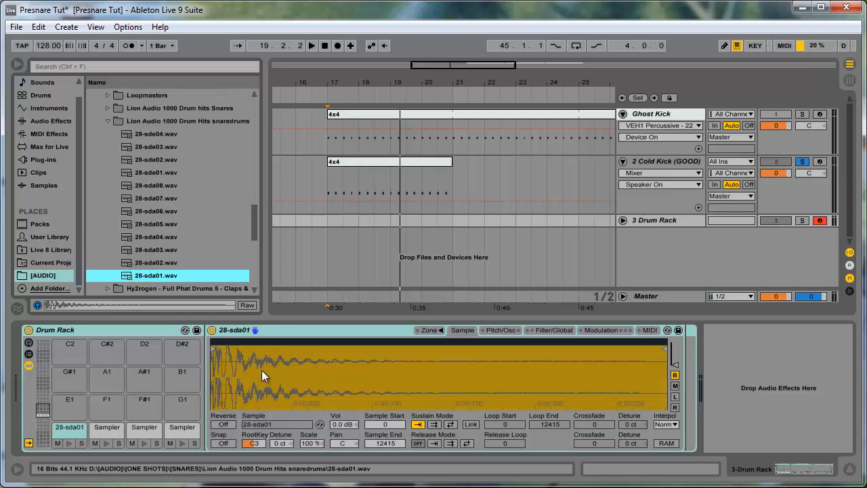
Collapse the Lion Audio 1000 Drum Hits snaredrums folder and expand the Lion Audio 1000 Drum hits Snares folder.
{"action": "left_click", "coordinate": [103, 431]}
{"action": "scroll", "coordinate": [167, 251], "scroll_direction": "up", "scroll_amount": 3}
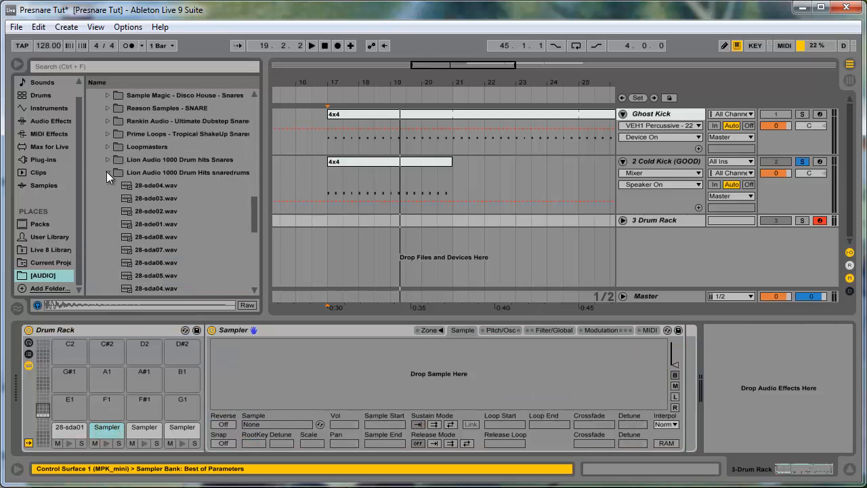
{"action": "left_click", "coordinate": [106, 172]}
{"action": "left_click", "coordinate": [106, 159]}
Audition samples in the Lion Audio 1000 Drum hits Snares folder from Yak Snare.wav down to SN1Boots.wav.
{"action": "left_click", "coordinate": [142, 185]}
{"action": "left_click", "coordinate": [187, 249]}
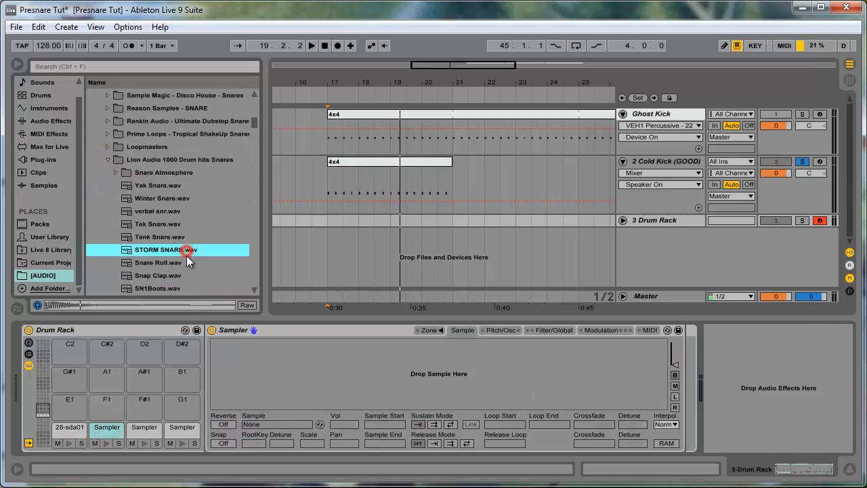
{"action": "key", "text": "Down"}
{"action": "key", "text": "Down"}
{"action": "key", "text": "Down"}
{"action": "key", "text": "Down"}
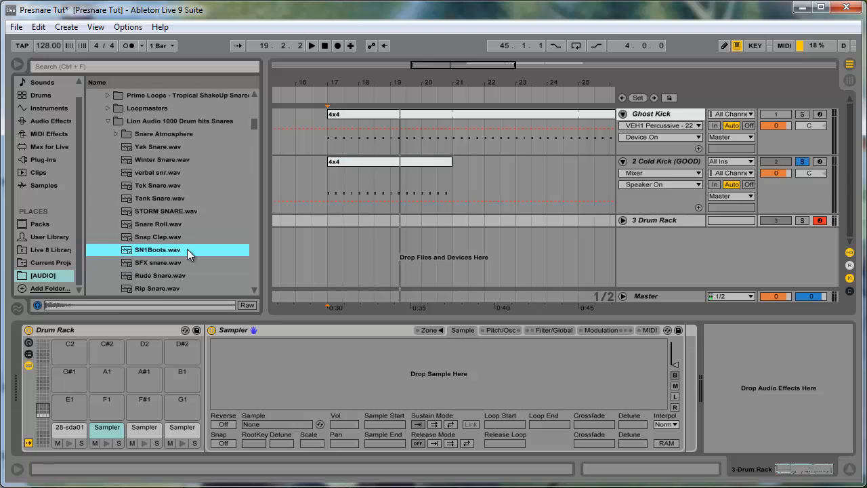
Load Snap Clap.wav into the Sampler on the fourth Drum Rack pad.
{"action": "key", "text": "Up"}
{"action": "key", "text": "Up"}
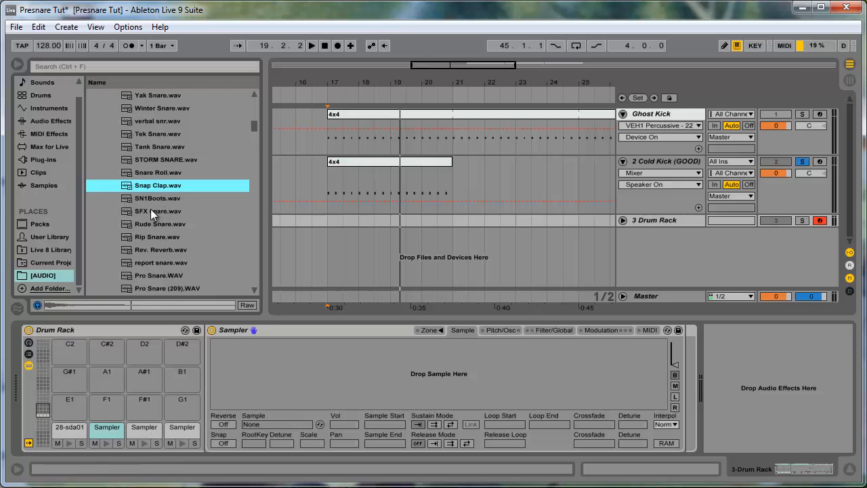
{"action": "left_click", "coordinate": [182, 429]}
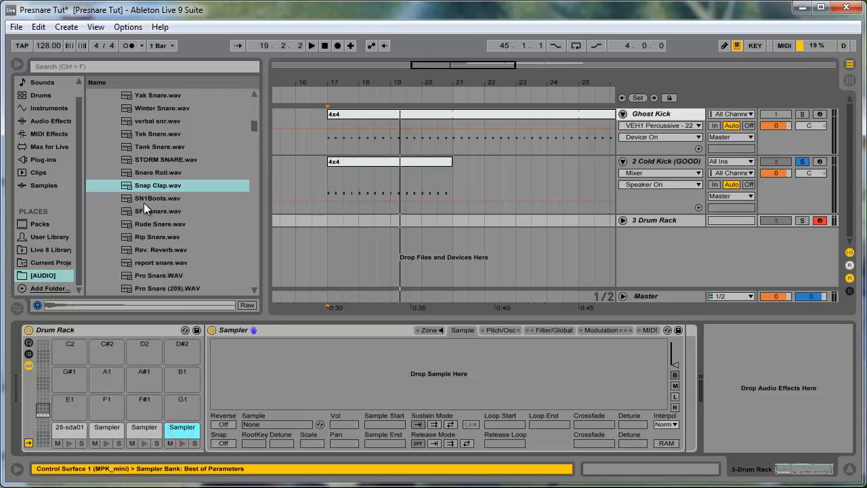
{"action": "left_click", "coordinate": [156, 185]}
{"action": "left_click_drag", "start_coordinate": [258, 250], "coordinate": [281, 358]}
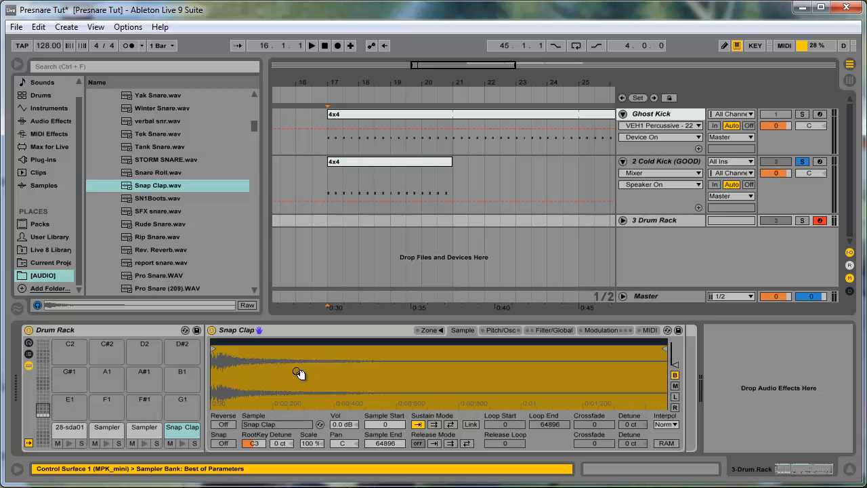
Audition the snare samples from Rip Snare.wav down to Pro Snare (199).WAV.
{"action": "left_click", "coordinate": [166, 237]}
{"action": "scroll", "coordinate": [167, 254], "scroll_direction": "down", "scroll_amount": 3}
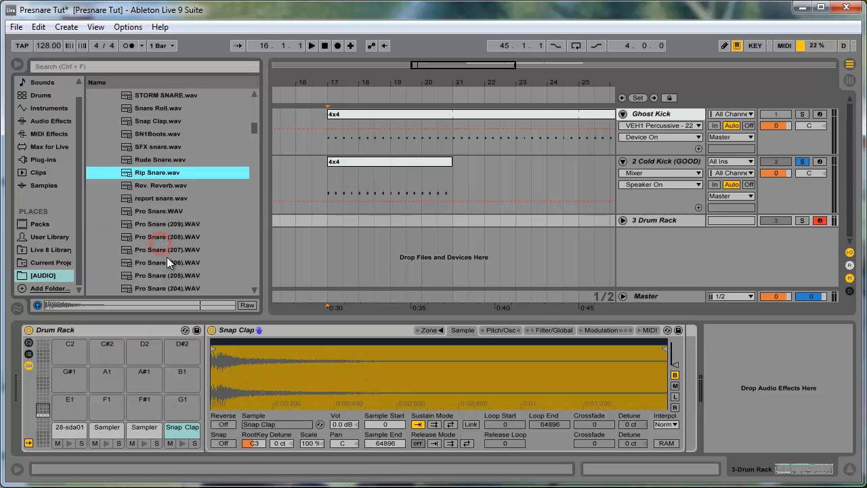
{"action": "left_click", "coordinate": [167, 250]}
{"action": "scroll", "coordinate": [169, 265], "scroll_direction": "down", "scroll_amount": 2}
{"action": "key", "text": "Down"}
{"action": "key", "text": "Down"}
{"action": "key", "text": "Down"}
{"action": "key", "text": "Down"}
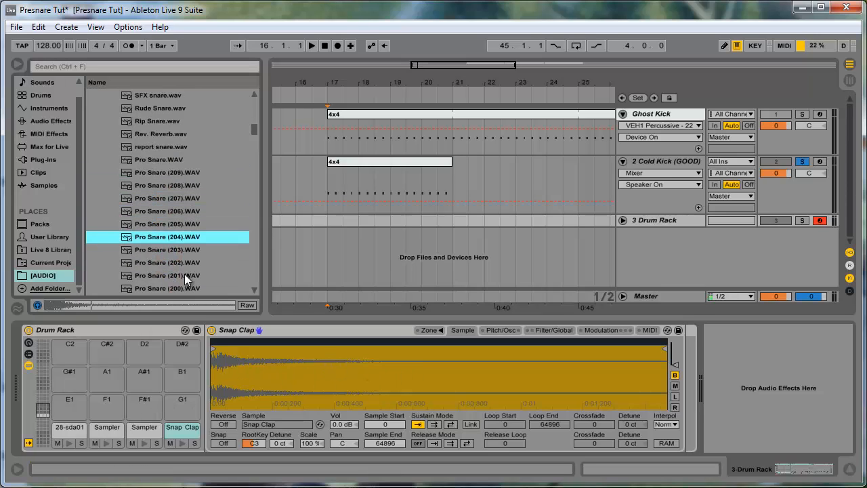
{"action": "key", "text": "Up"}
{"action": "key", "text": "Down"}
{"action": "key", "text": "Down"}
{"action": "key", "text": "Down"}
{"action": "scroll", "coordinate": [210, 204], "scroll_direction": "down", "scroll_amount": 2}
{"action": "key", "text": "Down"}
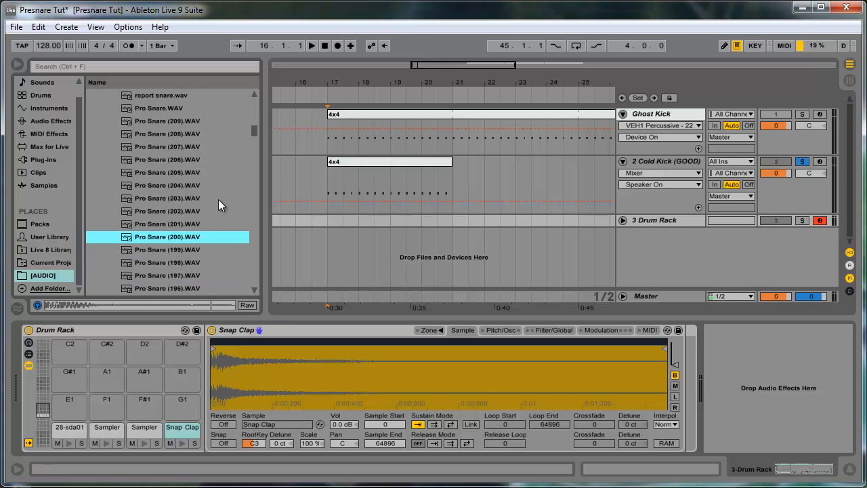
{"action": "key", "text": "Down"}
Load Pro Snare (201).WAV into the Sampler on the third Drum Rack pad.
{"action": "key", "text": "Up"}
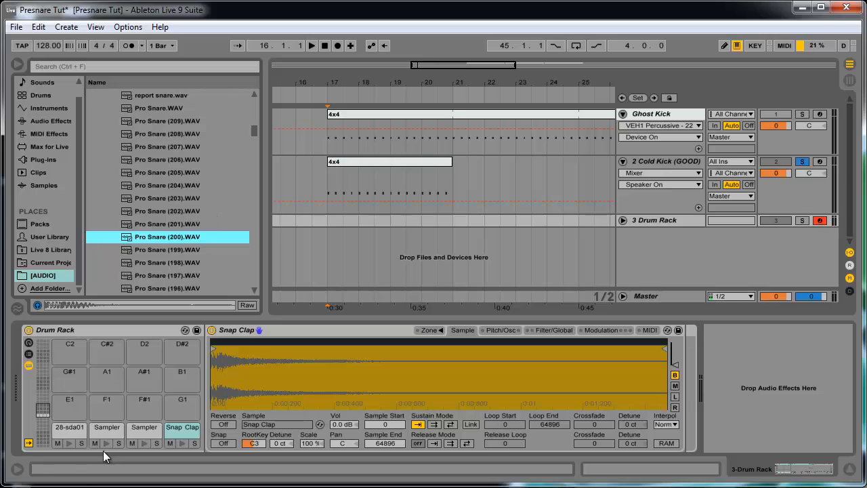
{"action": "key", "text": "Up"}
{"action": "left_click", "coordinate": [139, 432]}
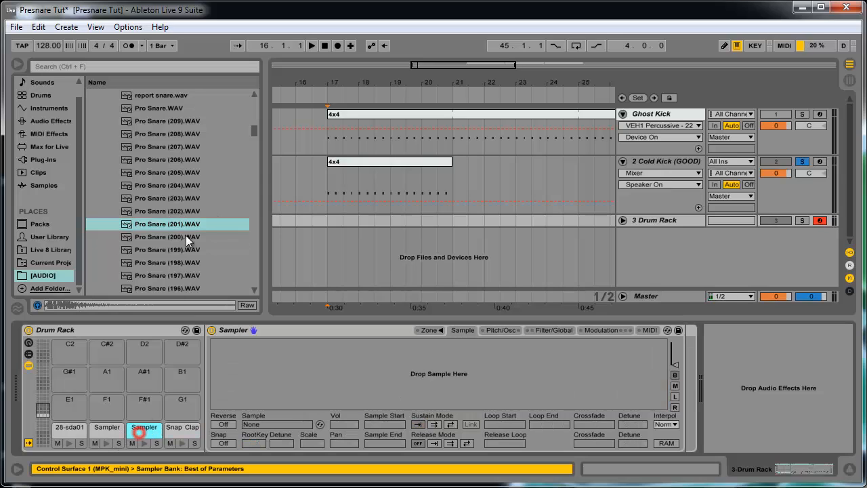
{"action": "double_click", "coordinate": [162, 224]}
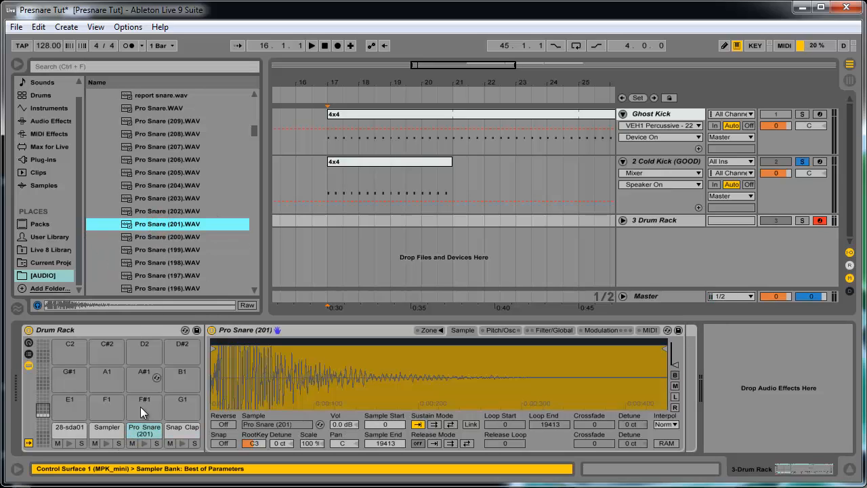
Select the second pad's empty Sampler and audition the Pro Snare samples down past Pro Snare (166).WAV.
{"action": "left_click", "coordinate": [105, 430]}
{"action": "scroll", "coordinate": [143, 266], "scroll_direction": "down", "scroll_amount": 7}
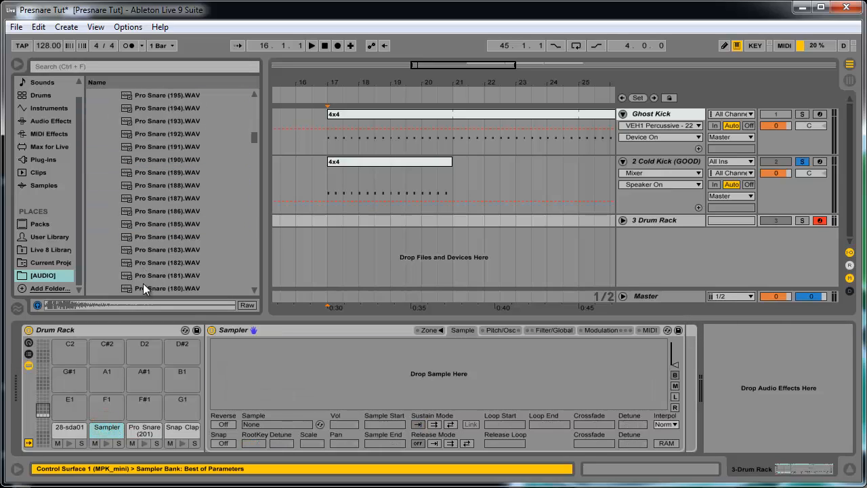
{"action": "left_click", "coordinate": [163, 250]}
{"action": "key", "text": "Down"}
{"action": "key", "text": "Down"}
{"action": "key", "text": "Down"}
{"action": "key", "text": "Down"}
{"action": "key", "text": "Down"}
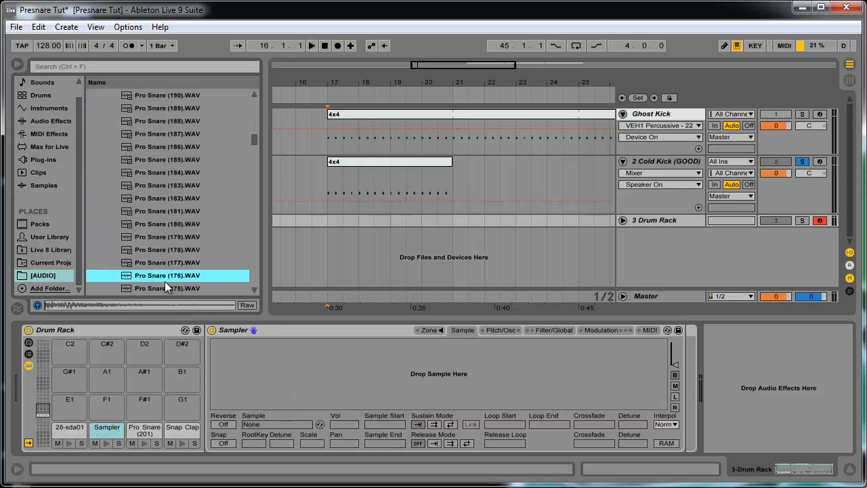
{"action": "key", "text": "Down"}
{"action": "key", "text": "Down"}
{"action": "key", "text": "Down"}
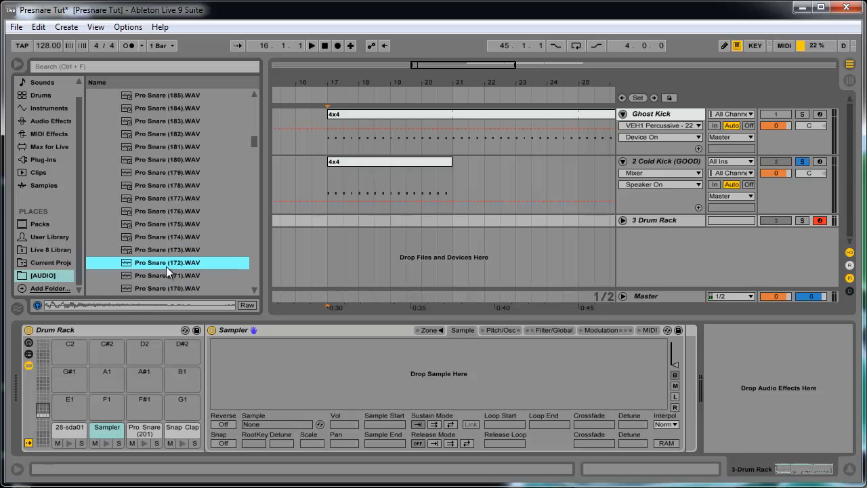
{"action": "key", "text": "Up"}
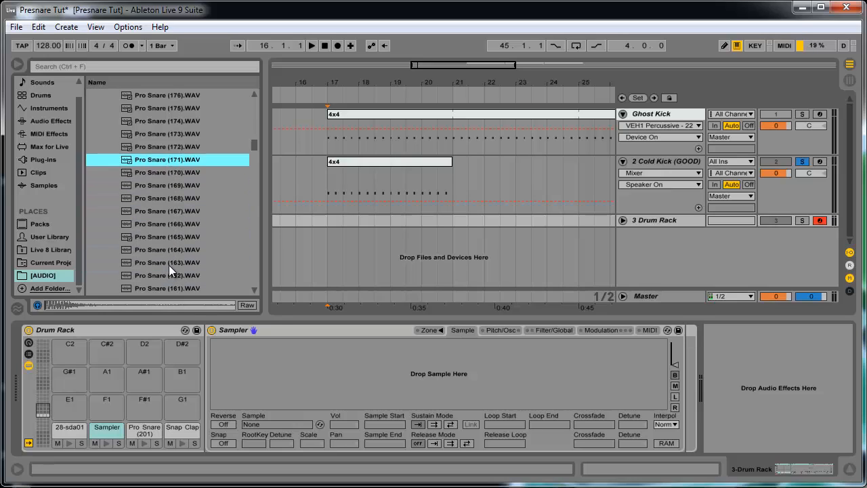
{"action": "key", "text": "Down"}
{"action": "key", "text": "Down"}
{"action": "key", "text": "Down"}
{"action": "key", "text": "Down"}
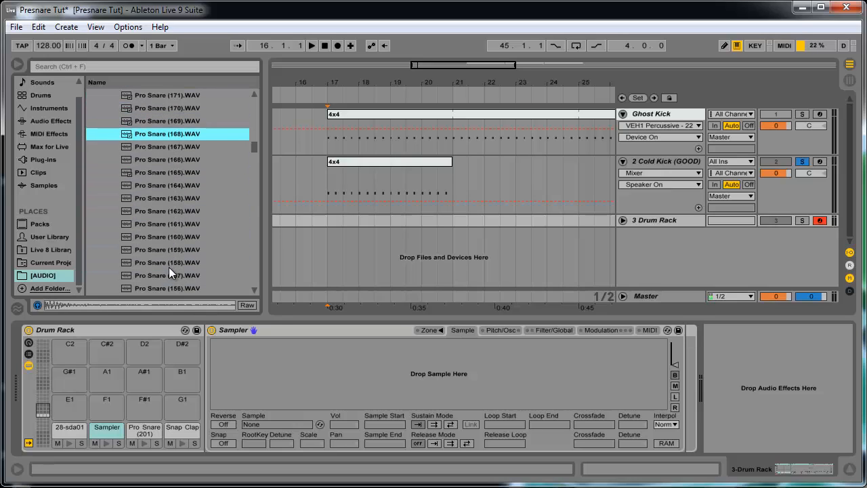
{"action": "key", "text": "Down"}
{"action": "key", "text": "Down"}
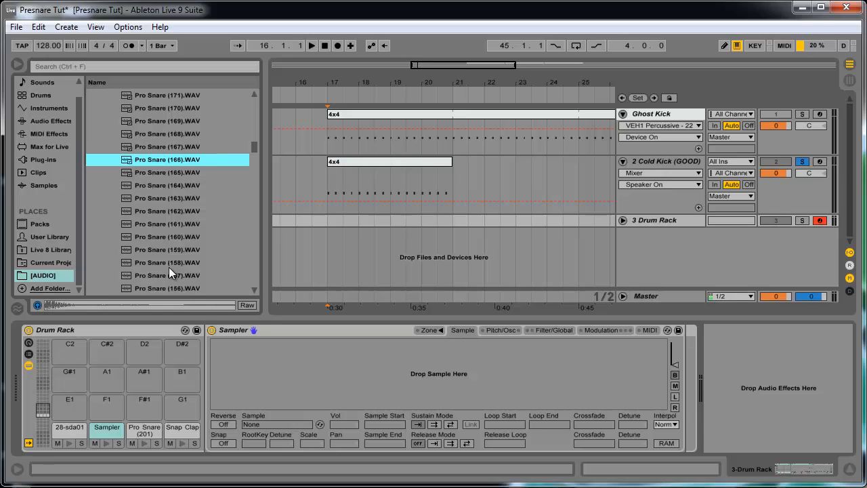
{"action": "key", "text": "Down"}
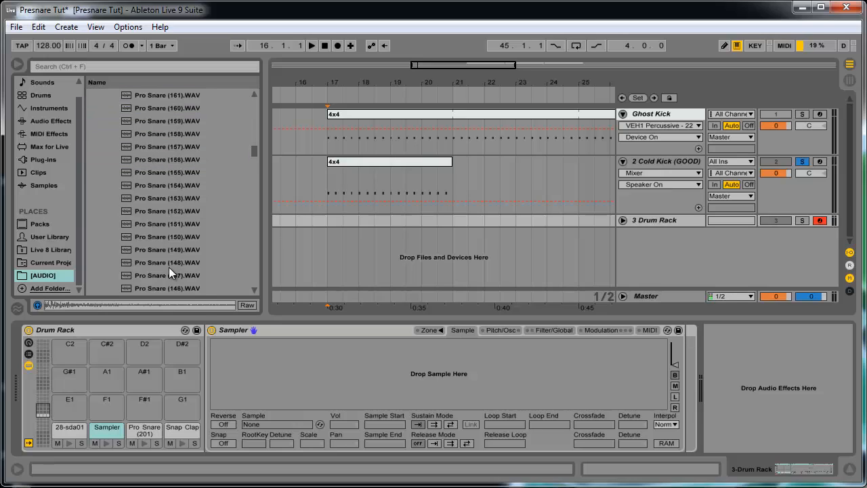
Audition a few more Pro Snare samples and load Pro Snare (163).WAV into the second Drum Rack pad's Sampler.
{"action": "scroll", "coordinate": [170, 270], "scroll_direction": "up", "scroll_amount": 2}
{"action": "key", "text": "Down"}
{"action": "key", "text": "Down"}
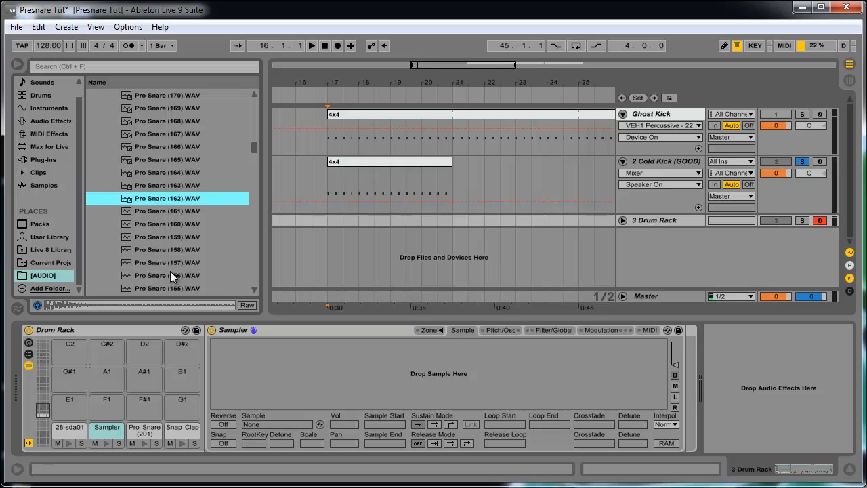
{"action": "key", "text": "Up"}
{"action": "left_click_drag", "start_coordinate": [173, 187], "coordinate": [300, 376]}
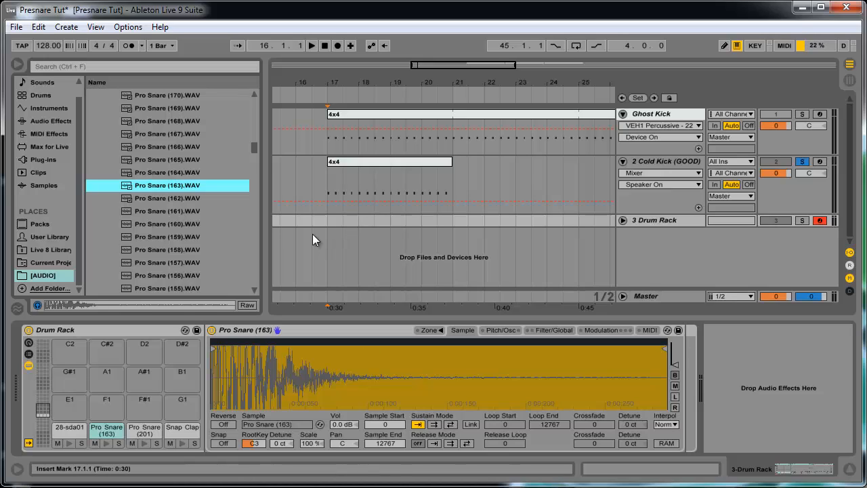
Insert an empty four-bar MIDI clip on the Drum Rack track from bar 17 to bar 21.
{"action": "left_click_drag", "start_coordinate": [328, 221], "coordinate": [446, 215]}
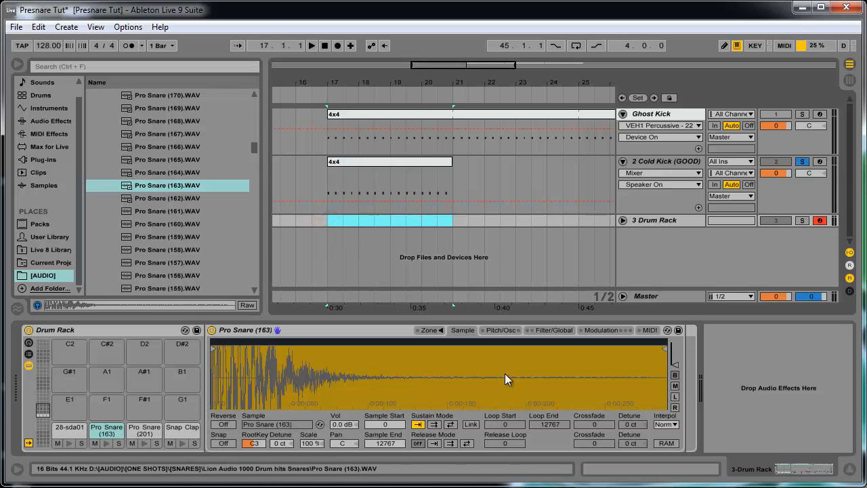
{"action": "key", "text": "ctrl+shift+m"}
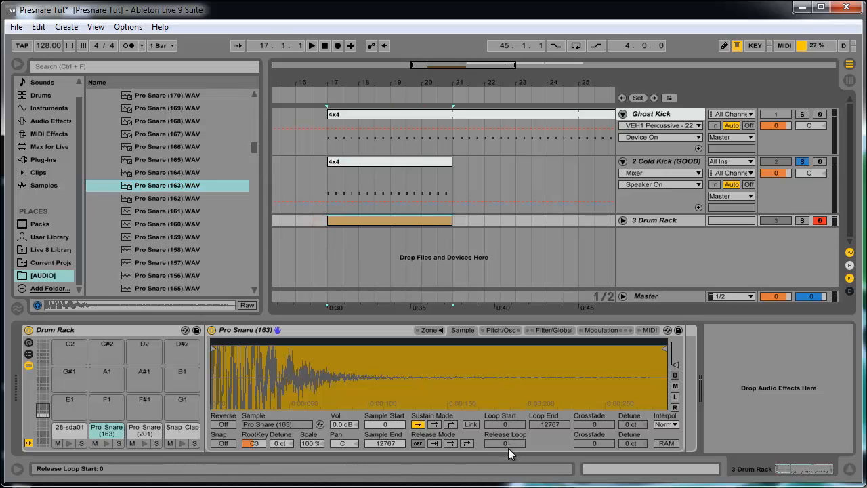
{"action": "left_click", "coordinate": [332, 220]}
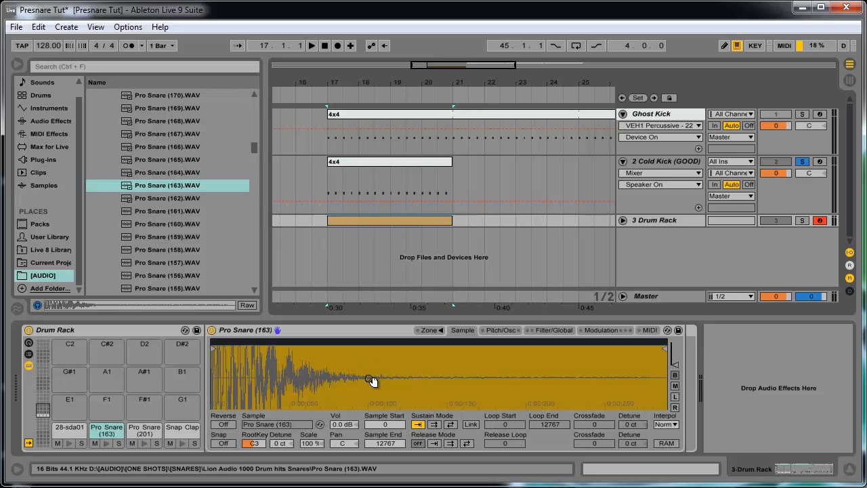
Loop the arrangement from bar 17 to bar 21 and play it with the Drum Rack track soloed as well.
{"action": "key", "text": "ctrl+l"}
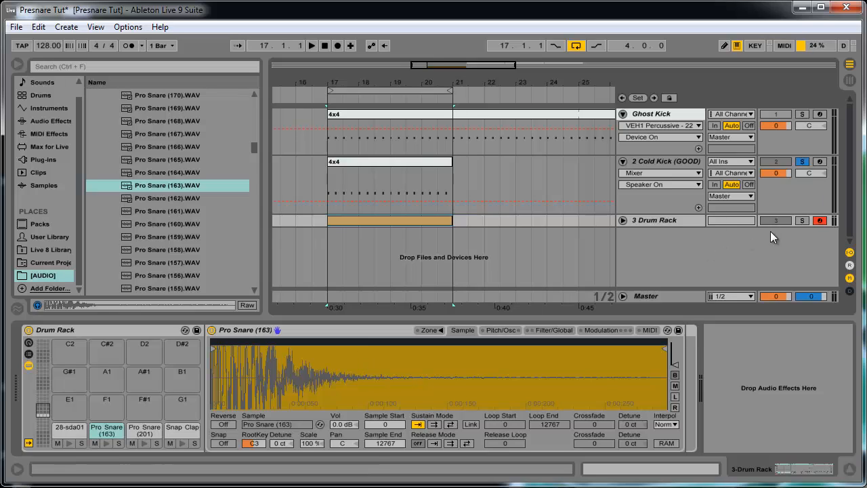
{"action": "left_click", "coordinate": [802, 221]}
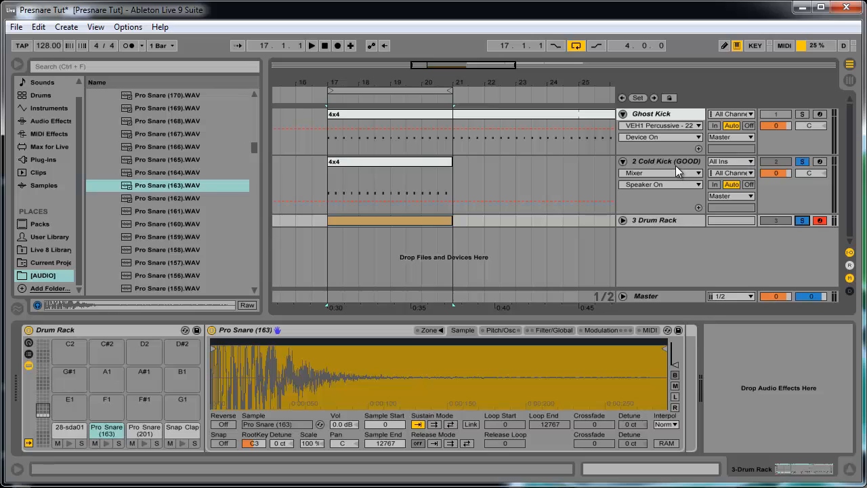
{"action": "key", "text": "space"}
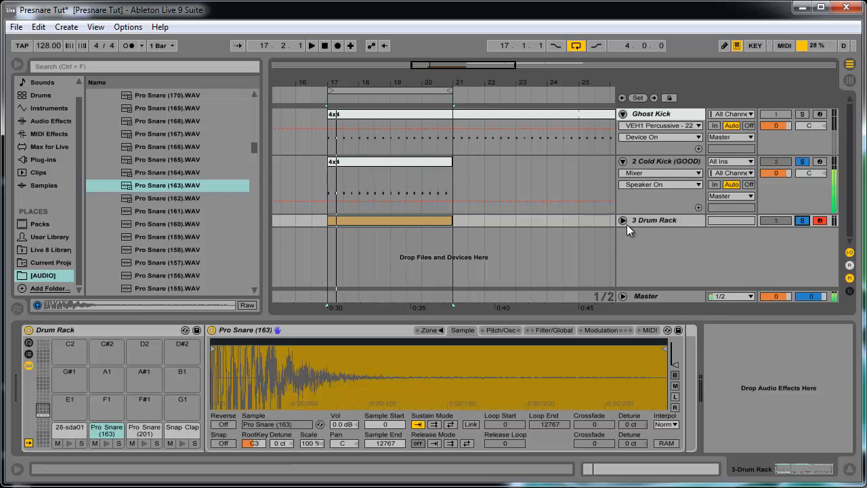
Open the empty Drum Rack clip with its track unfolded and enlarge the note editor to show all four sample rows.
{"action": "left_click", "coordinate": [650, 220]}
{"action": "left_click", "coordinate": [380, 221]}
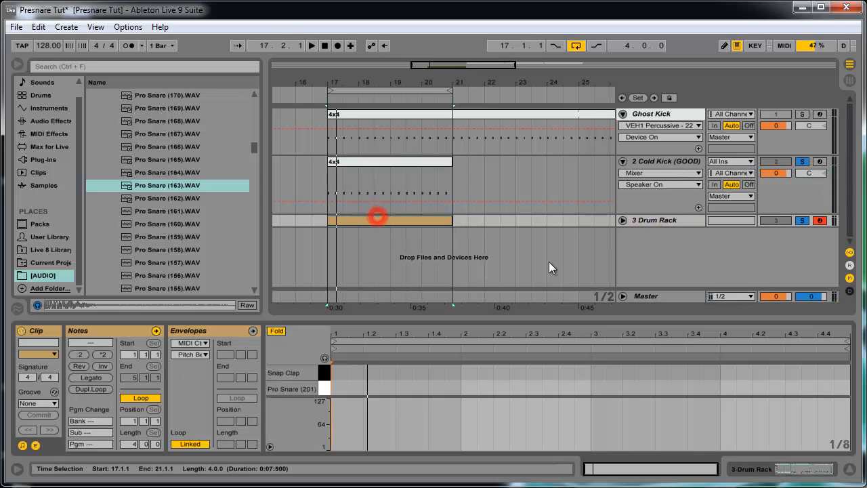
{"action": "left_click", "coordinate": [634, 227]}
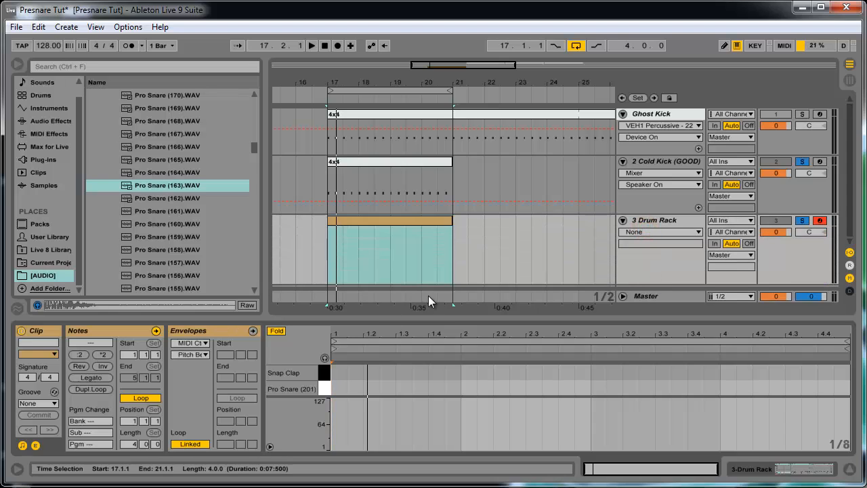
{"action": "left_click_drag", "start_coordinate": [431, 320], "coordinate": [455, 249]}
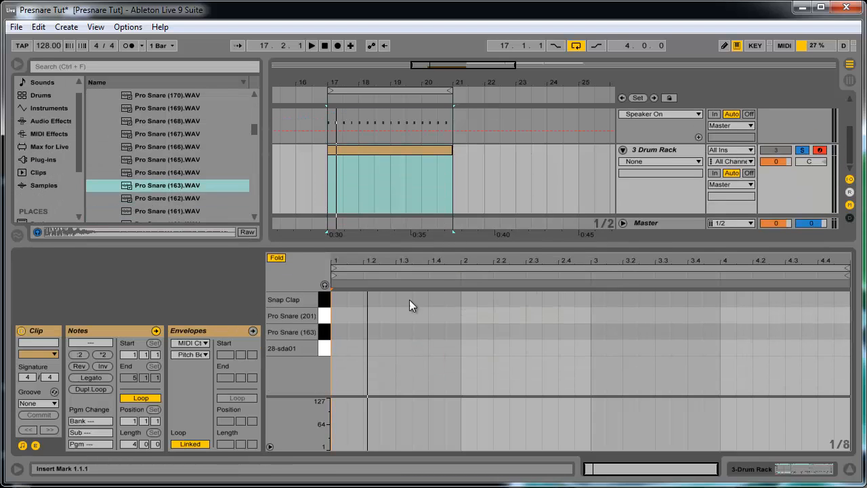
Add an eighth-note on beat 1.2 for Snap Clap, Pro Snare (201), Pro Snare (163) and 28-sda01.
{"action": "left_click", "coordinate": [368, 299]}
{"action": "left_click", "coordinate": [373, 316]}
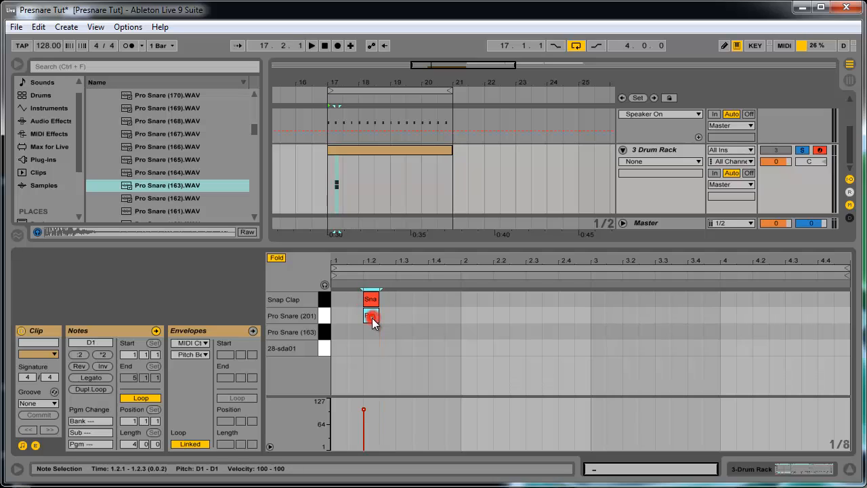
{"action": "left_click", "coordinate": [372, 332]}
{"action": "left_click", "coordinate": [372, 348]}
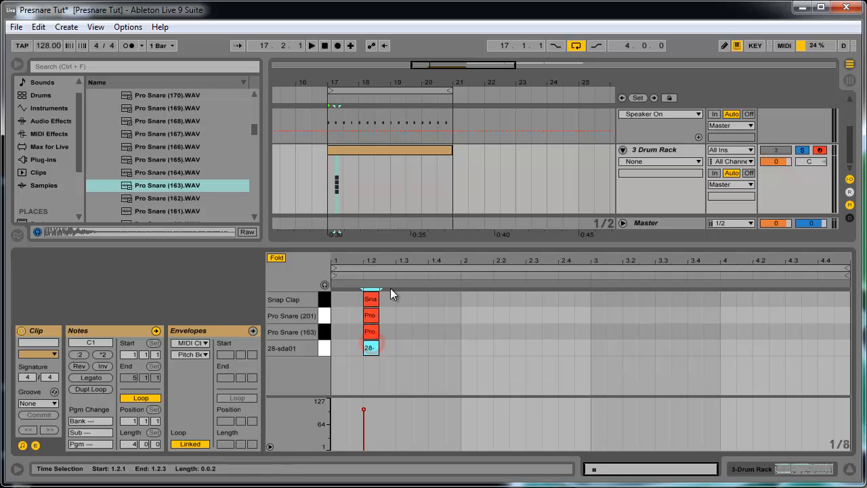
Duplicate the half-bar with the stacked snare hits until it fills the four-bar clip.
{"action": "mouse_move", "coordinate": [392, 302]}
{"action": "left_mouse_down"}
{"action": "mouse_move", "coordinate": [293, 385]}
{"action": "mouse_move", "coordinate": [306, 347]}
{"action": "mouse_move", "coordinate": [335, 351]}
{"action": "left_mouse_up"}
{"action": "key", "text": "ctrl+d"}
{"action": "key", "text": "ctrl+d"}
{"action": "key", "text": "ctrl+d"}
{"action": "key", "text": "ctrl+d"}
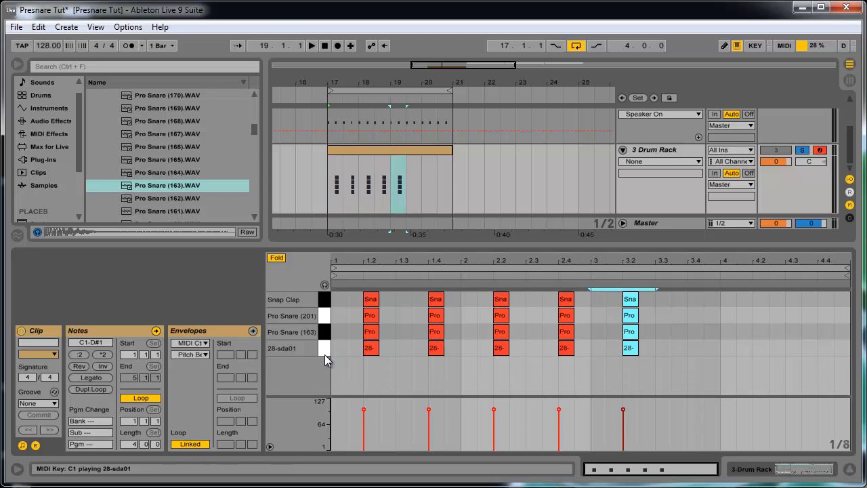
{"action": "key", "text": "ctrl+d"}
{"action": "key", "text": "ctrl+d"}
{"action": "key", "text": "ctrl+d"}
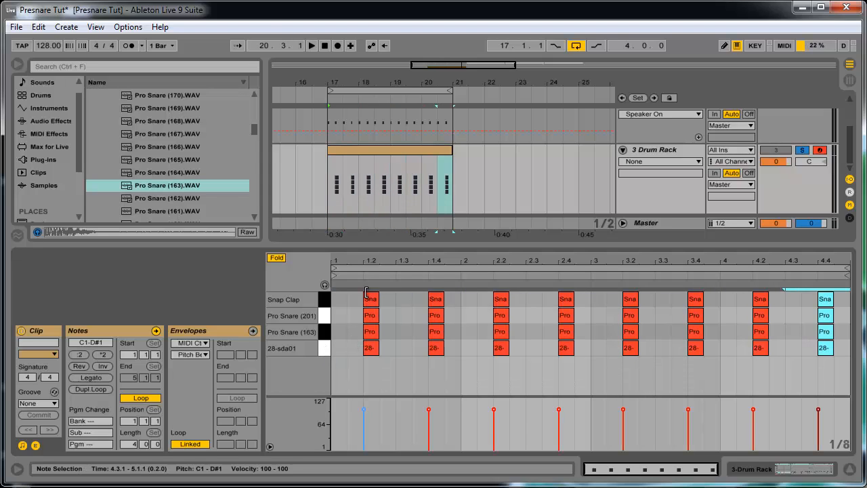
Delete all Pro Snare (201), Pro Snare (163) and 28-sda01 notes, and play the loop with only the Snap Clap hits.
{"action": "left_click_drag", "start_coordinate": [352, 308], "coordinate": [844, 355]}
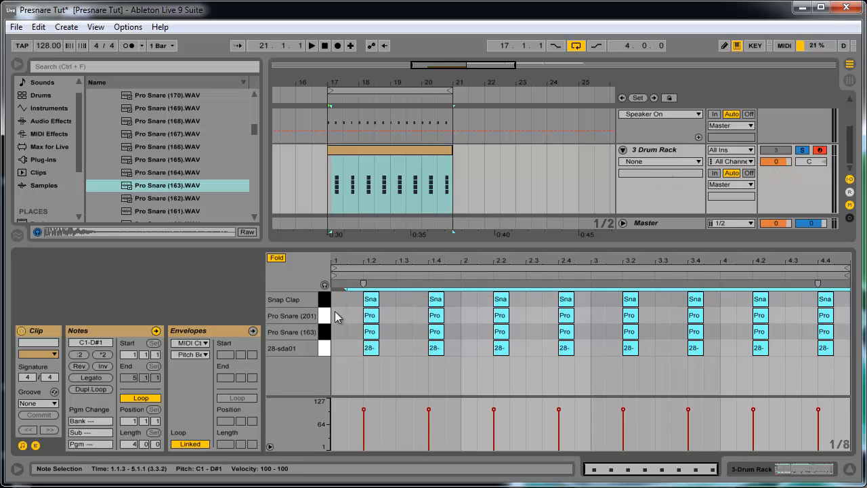
{"action": "left_click_drag", "start_coordinate": [346, 309], "coordinate": [825, 358]}
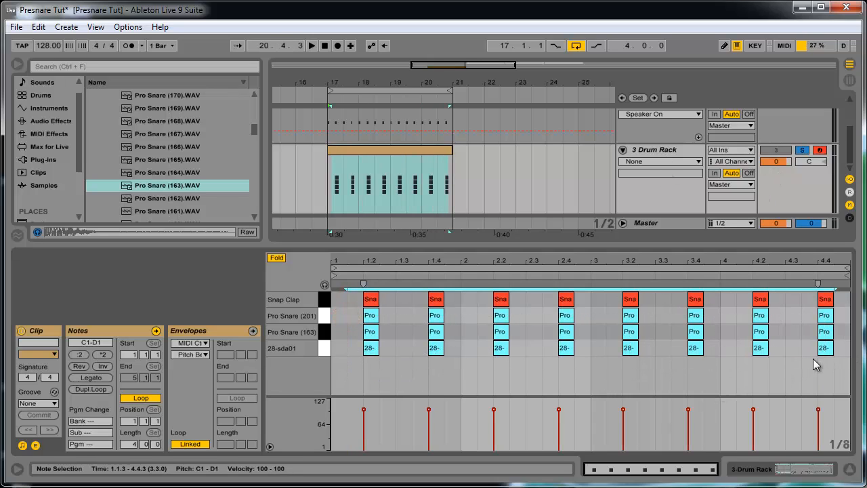
{"action": "key", "text": "Delete"}
{"action": "left_click_drag", "start_coordinate": [349, 298], "coordinate": [827, 294]}
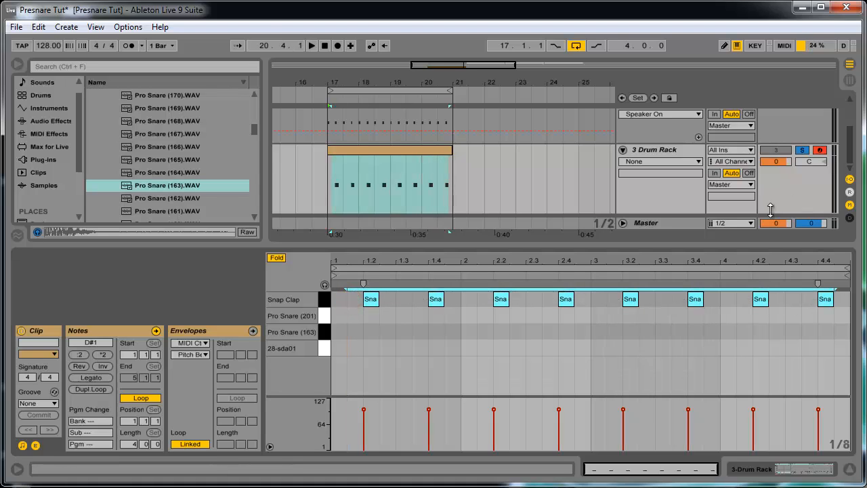
{"action": "left_click_drag", "start_coordinate": [433, 66], "coordinate": [434, 67]}
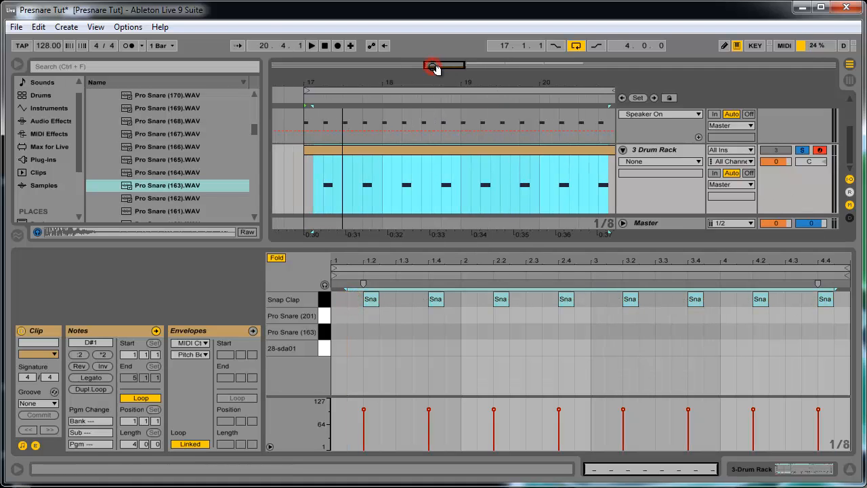
{"action": "key", "text": "space"}
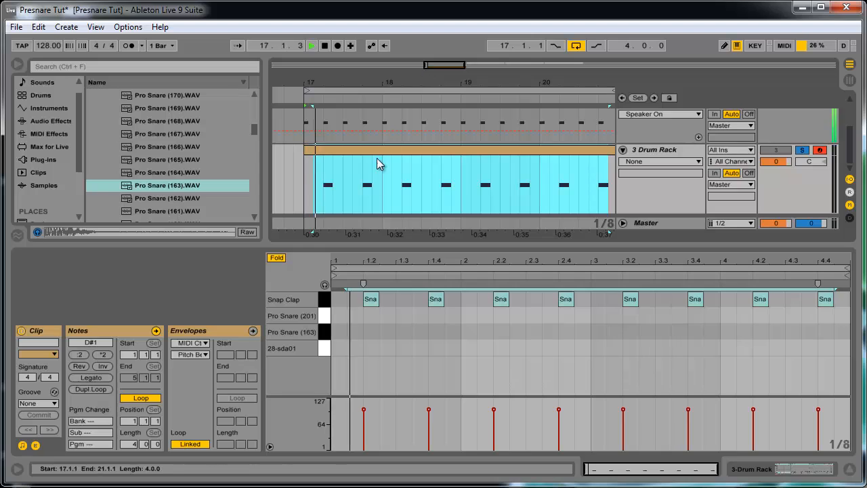
{"action": "key", "text": "space"}
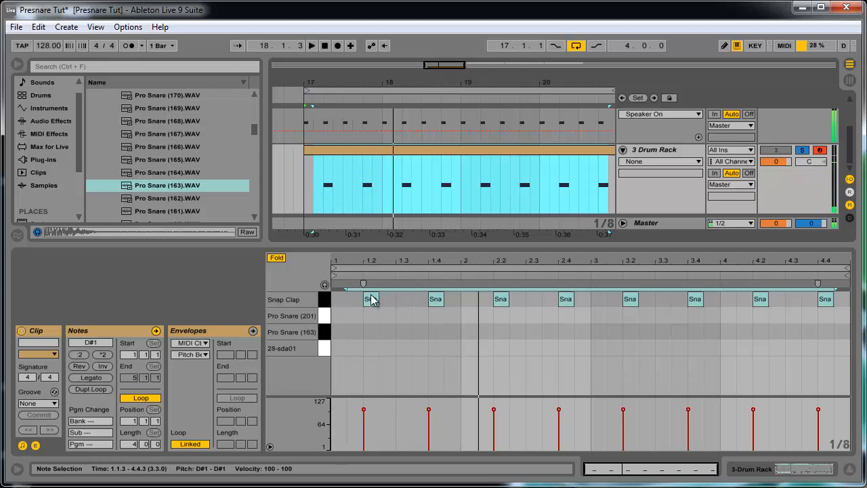
Shift all Snap Clap notes slightly ahead of the beat and play the loop.
{"action": "mouse_move", "coordinate": [600, 468]}
{"action": "left_mouse_down"}
{"action": "mouse_move", "coordinate": [608, 472]}
{"action": "mouse_move", "coordinate": [599, 469]}
{"action": "left_mouse_up"}
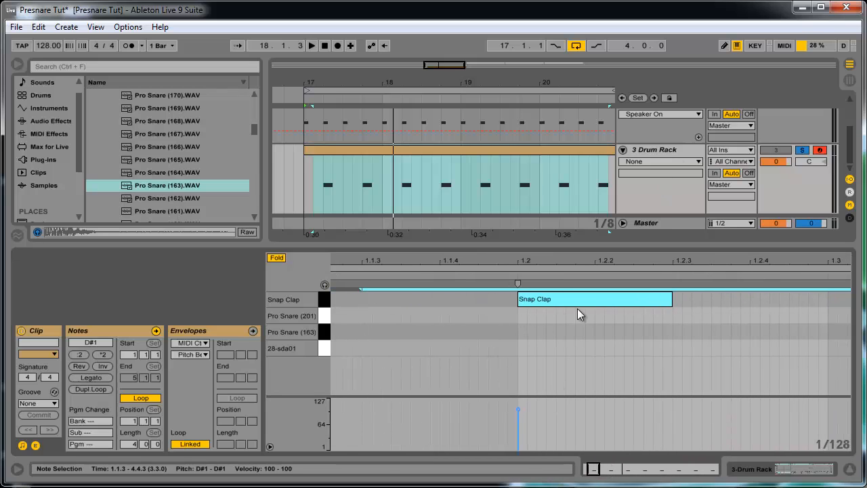
{"action": "left_click_drag", "start_coordinate": [530, 302], "coordinate": [524, 300]}
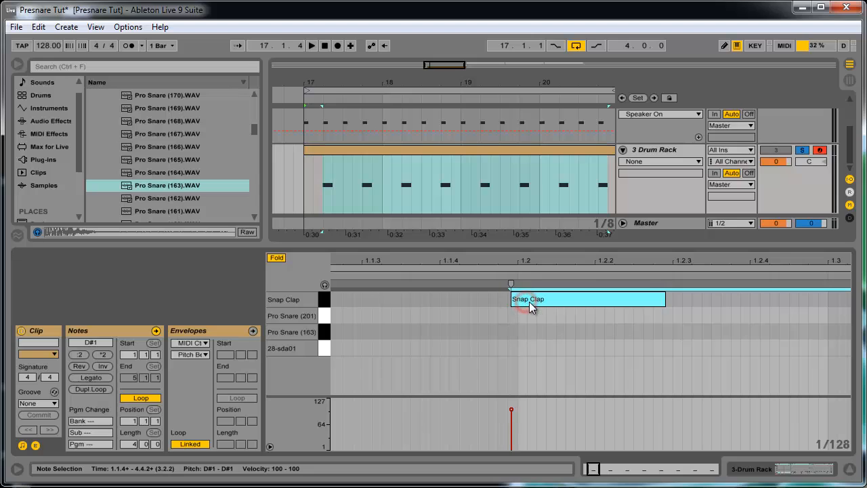
{"action": "key", "text": "space"}
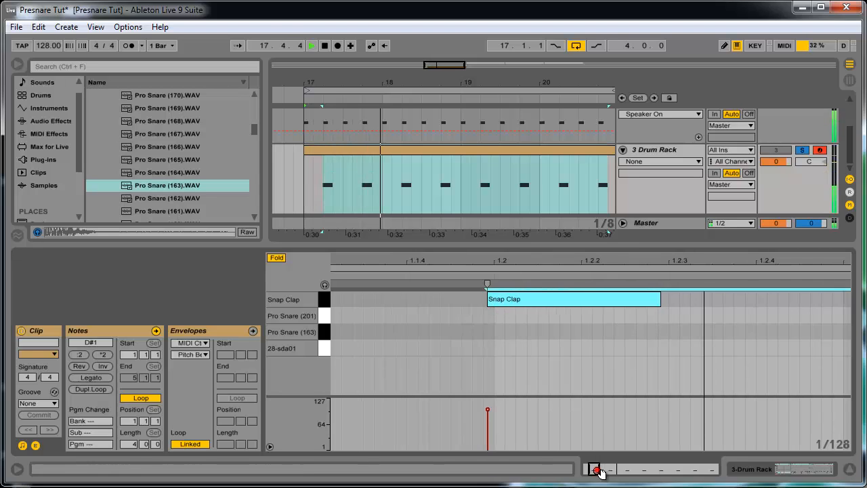
Fine-tune how early the Snap Clap notes start before beat 1.2 and audition the loop again.
{"action": "left_click_drag", "start_coordinate": [593, 469], "coordinate": [595, 471]}
{"action": "key", "text": "space"}
{"action": "left_click", "coordinate": [442, 301]}
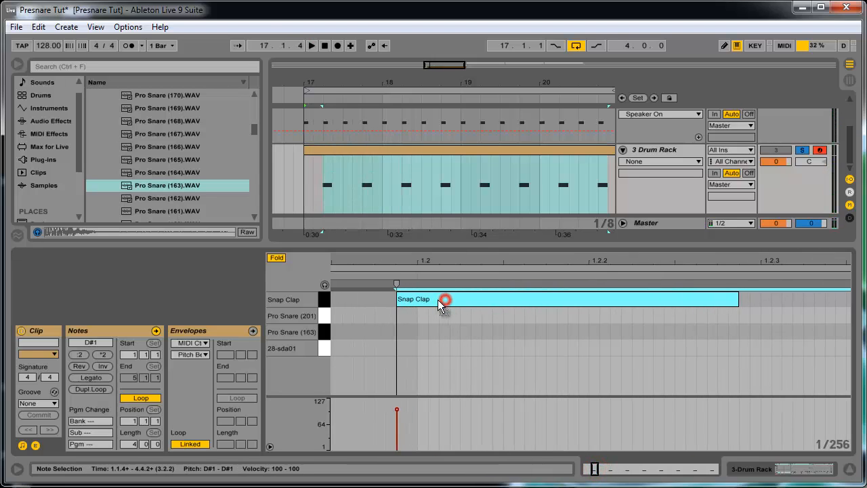
{"action": "key", "text": "space"}
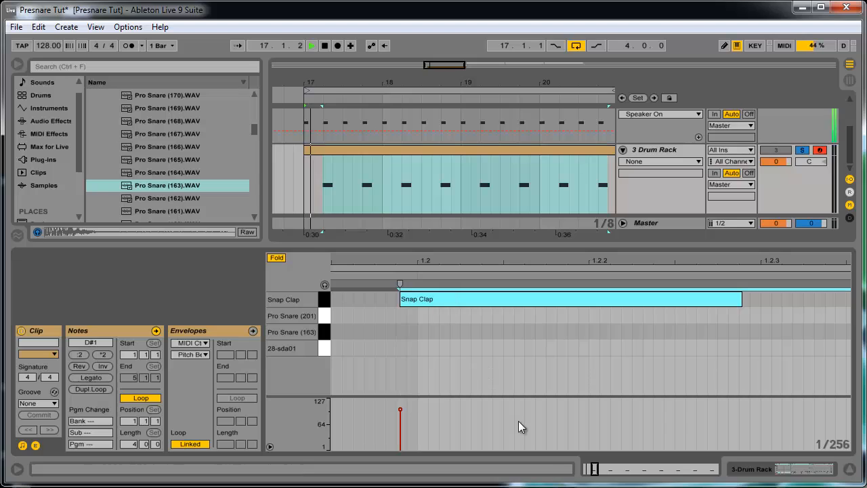
{"action": "double_click", "coordinate": [594, 468]}
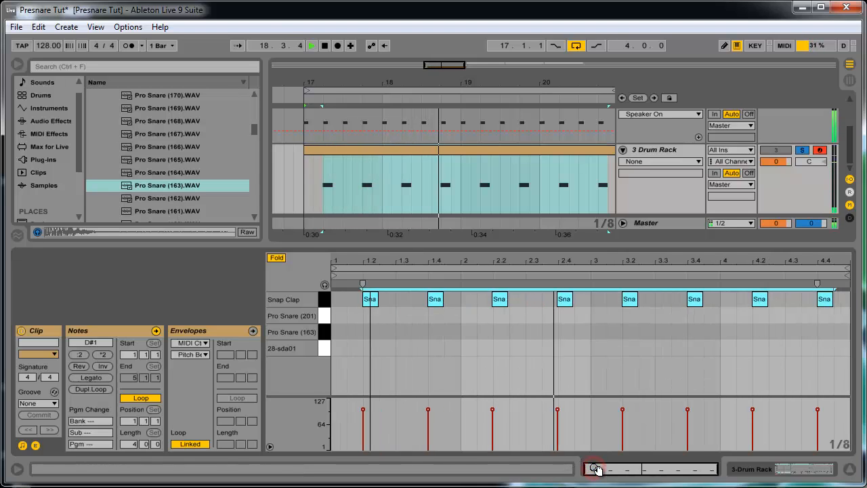
Add a Compressor from the audio effects after the Drum Rack on the Drum Rack track.
{"action": "left_click", "coordinate": [677, 150]}
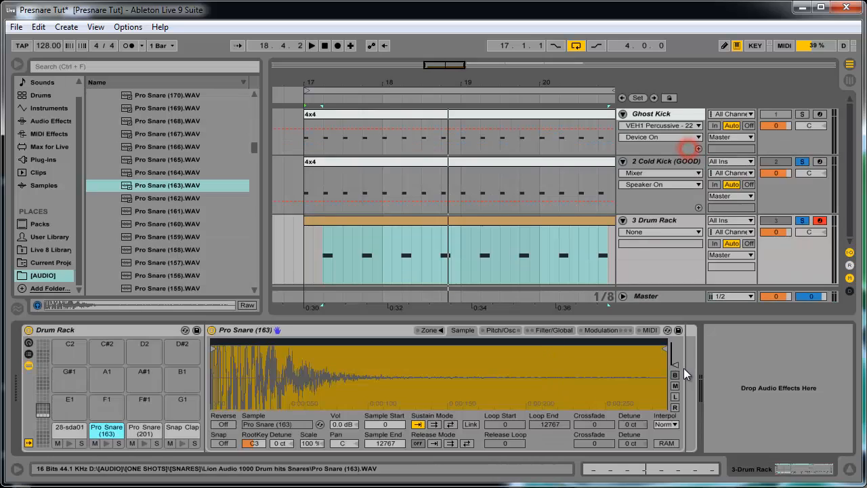
{"action": "scroll", "coordinate": [61, 134], "scroll_direction": "up", "scroll_amount": 1}
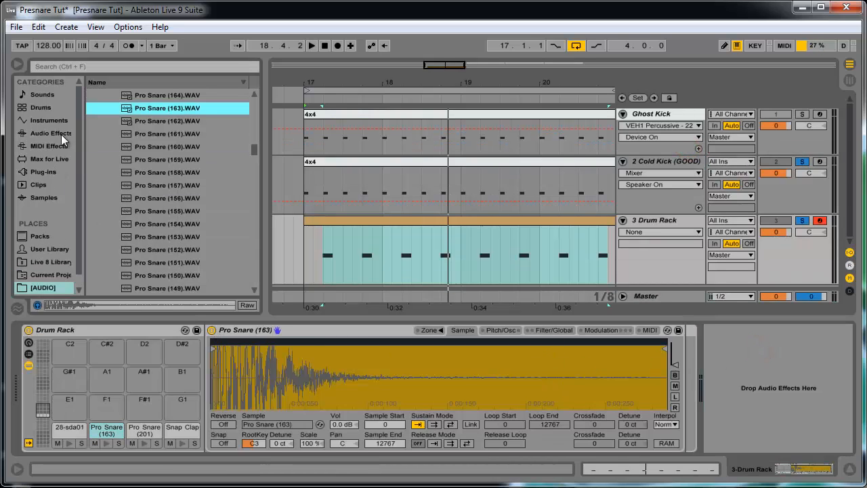
{"action": "left_click", "coordinate": [59, 126]}
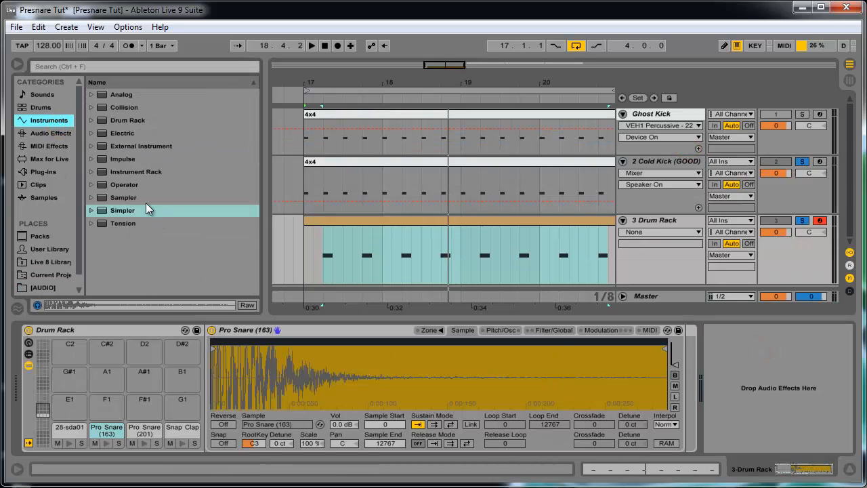
{"action": "left_click", "coordinate": [34, 171]}
{"action": "left_click", "coordinate": [53, 160]}
{"action": "left_click", "coordinate": [60, 183]}
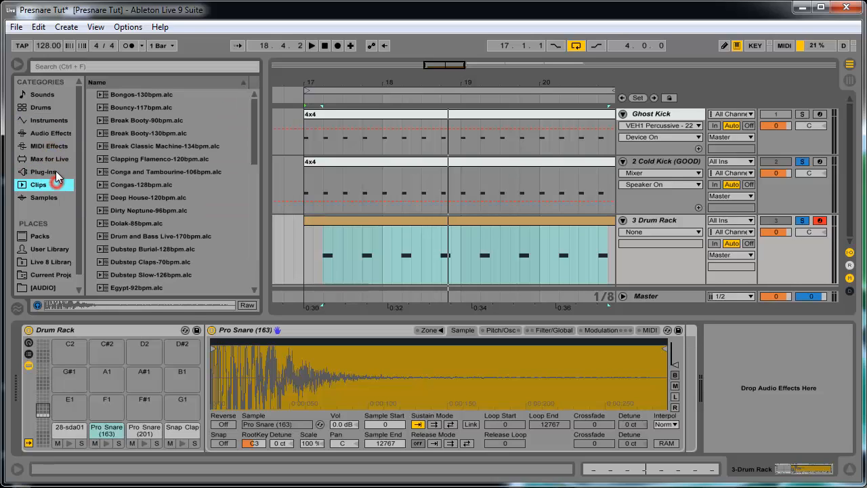
{"action": "left_click", "coordinate": [56, 121]}
{"action": "left_click", "coordinate": [58, 132]}
{"action": "scroll", "coordinate": [157, 197], "scroll_direction": "down", "scroll_amount": 6}
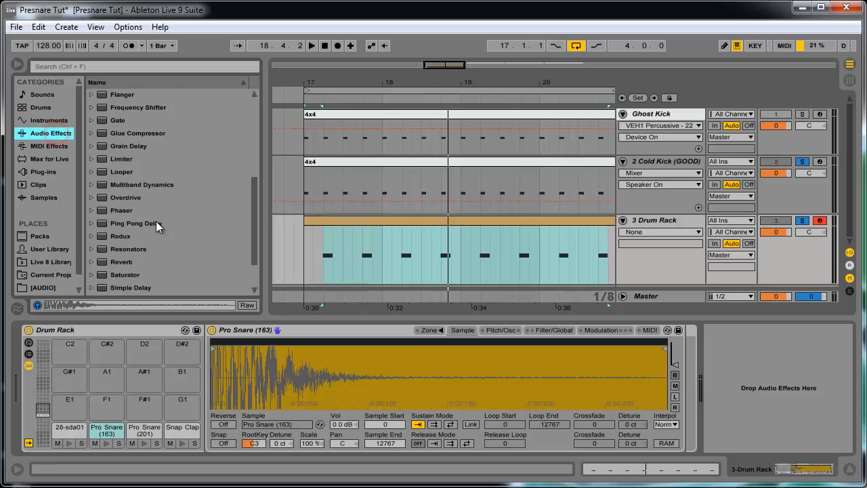
{"action": "scroll", "coordinate": [157, 222], "scroll_direction": "up", "scroll_amount": 7}
{"action": "left_click", "coordinate": [142, 121]}
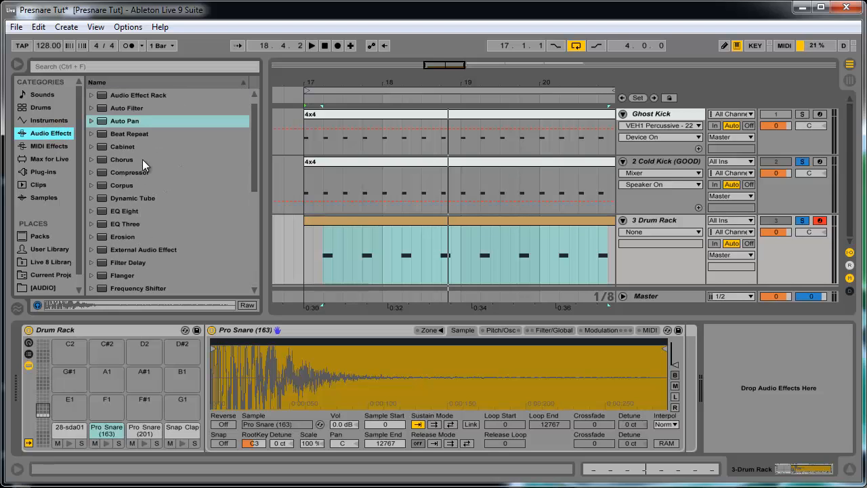
{"action": "left_click_drag", "start_coordinate": [136, 173], "coordinate": [783, 392]}
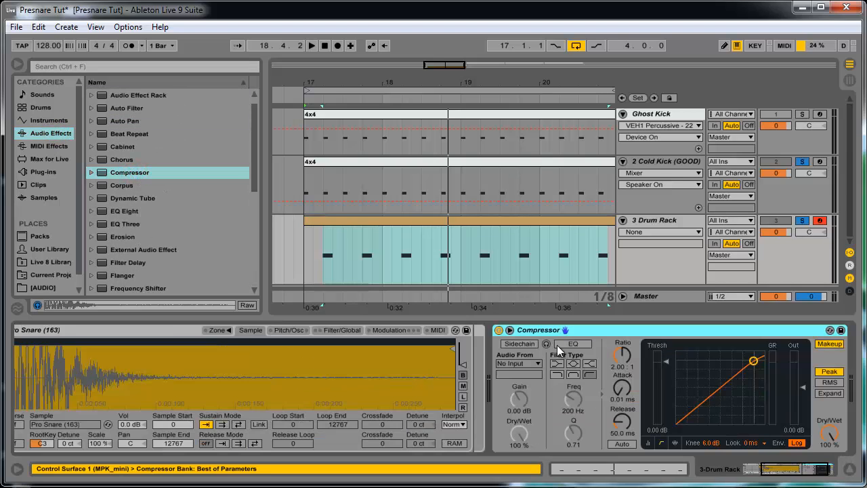
Sidechain the Compressor from Ghost Kick with a threshold of -12.0 dB and play the loop.
{"action": "left_click", "coordinate": [517, 344]}
{"action": "left_click", "coordinate": [513, 364]}
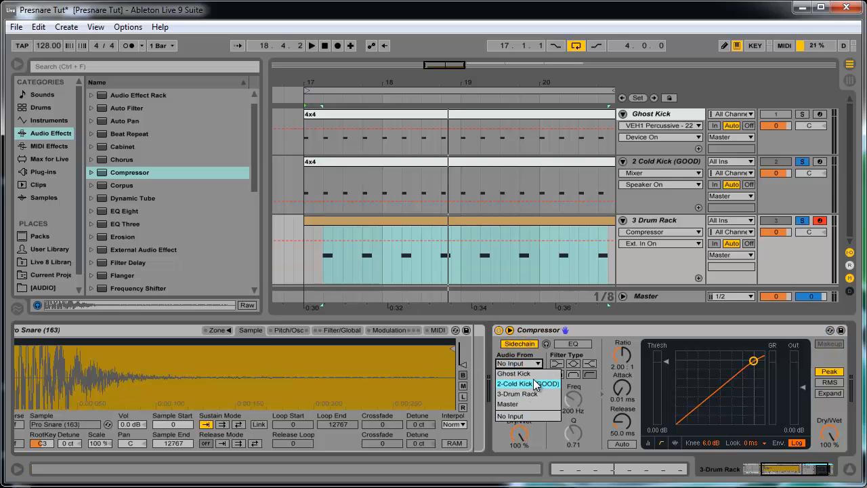
{"action": "left_click", "coordinate": [532, 374]}
{"action": "left_click_drag", "start_coordinate": [663, 361], "coordinate": [655, 384]}
{"action": "left_click", "coordinate": [622, 387]}
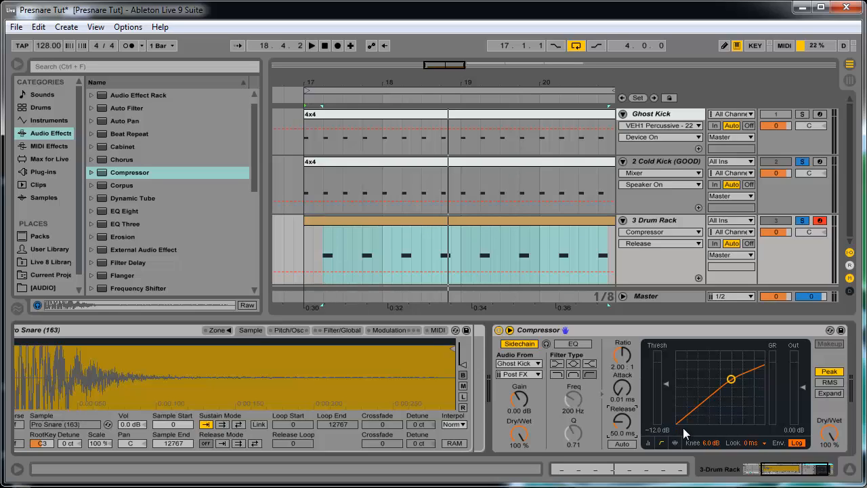
{"action": "key", "text": "space"}
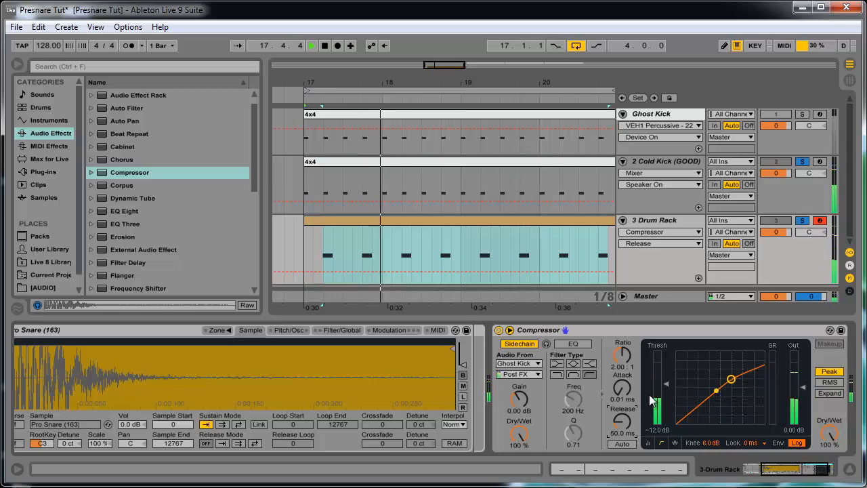
{"action": "key", "text": "space"}
Set the Compressor's threshold to -12.7 dB, knee to 13 dB and ratio to 2.63:1 while auditioning the loop.
{"action": "left_click_drag", "start_coordinate": [668, 383], "coordinate": [668, 389]}
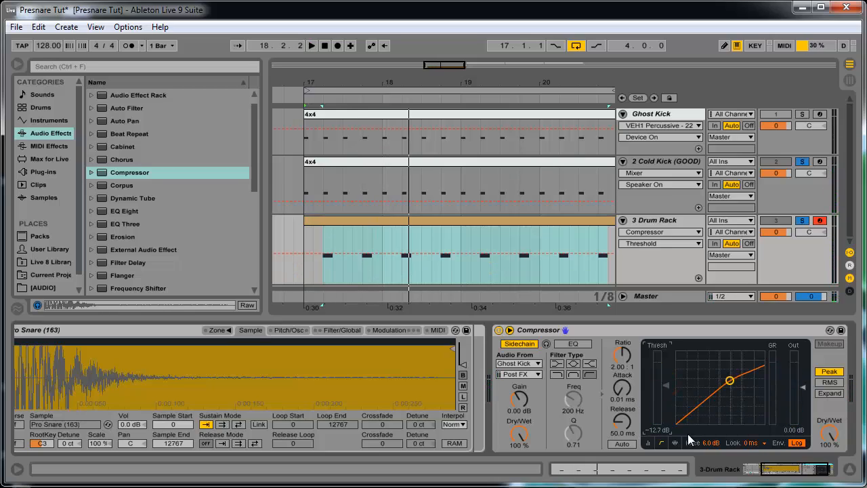
{"action": "left_click_drag", "start_coordinate": [709, 444], "coordinate": [689, 432]}
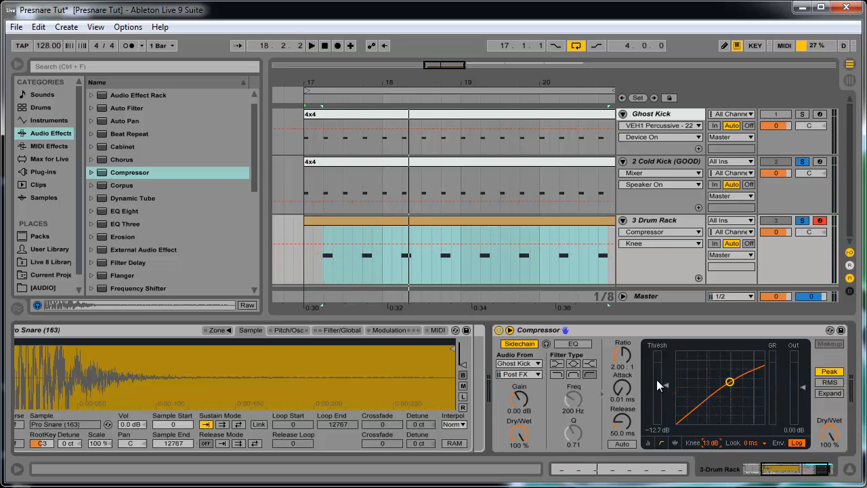
{"action": "left_click_drag", "start_coordinate": [625, 356], "coordinate": [624, 344]}
{"action": "key", "text": "space"}
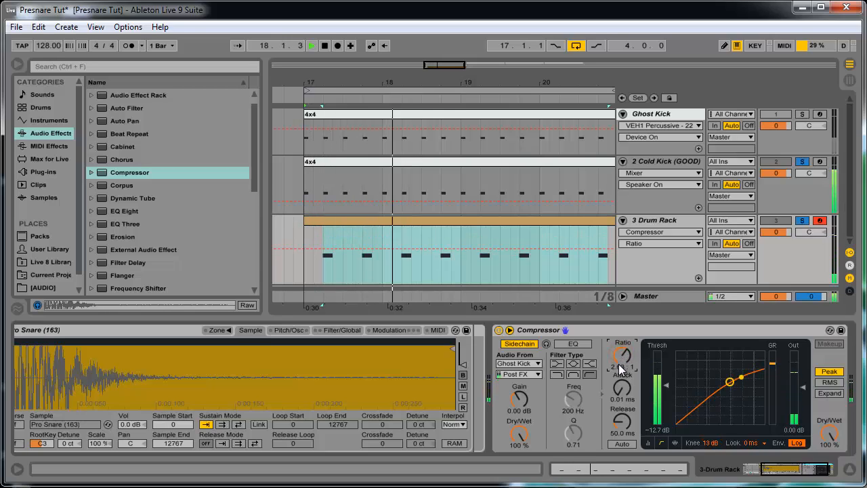
{"action": "key", "text": "space"}
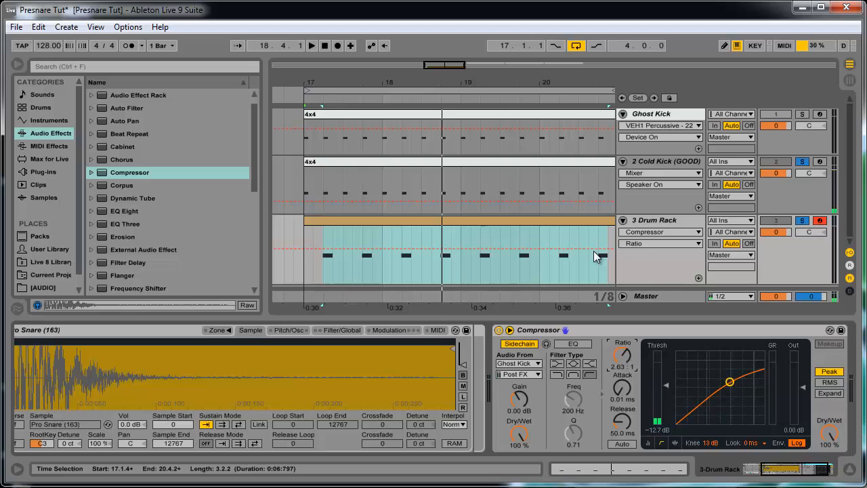
View the Snap Clap notes in the Drum Rack clip and return to the track's device chain.
{"action": "left_click", "coordinate": [584, 223]}
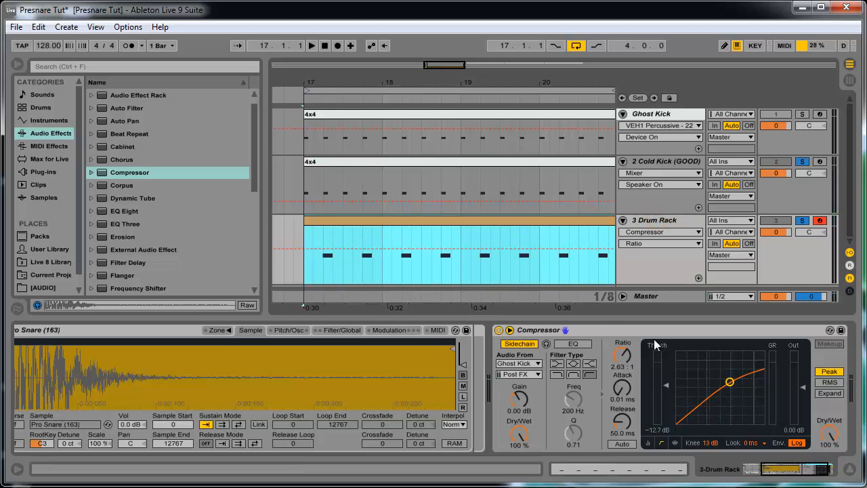
{"action": "left_click_drag", "start_coordinate": [822, 456], "coordinate": [799, 468]}
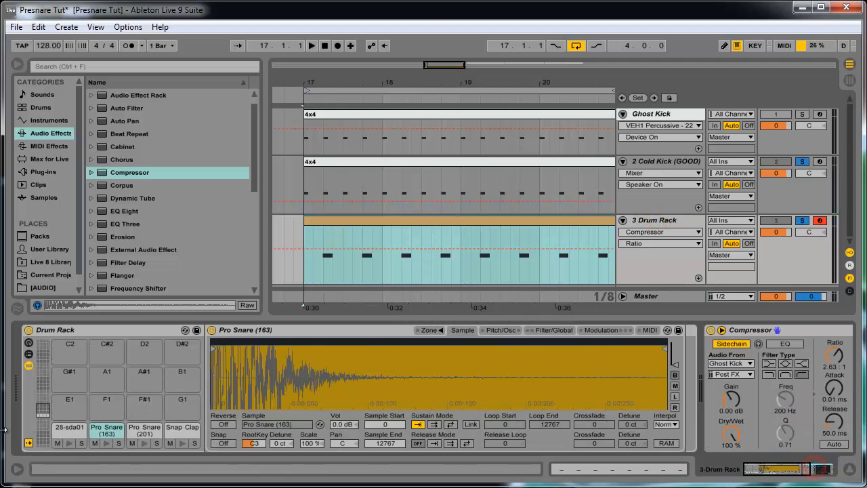
{"action": "double_click", "coordinate": [357, 220]}
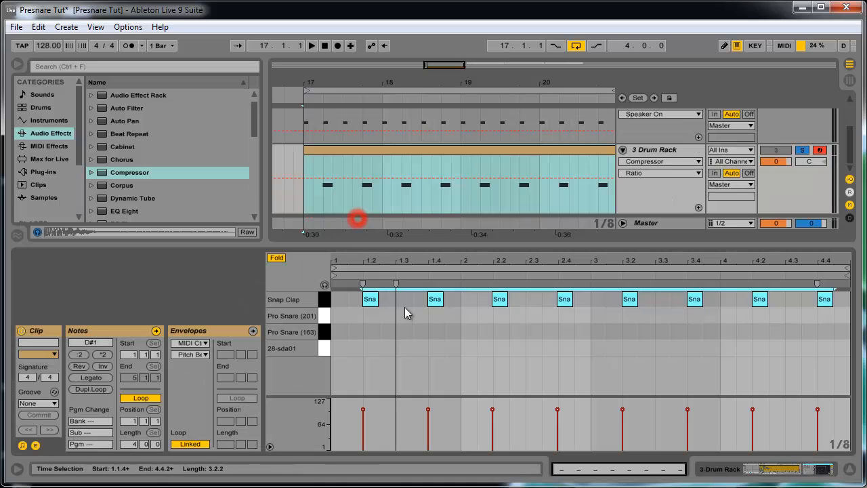
{"action": "left_click", "coordinate": [358, 319]}
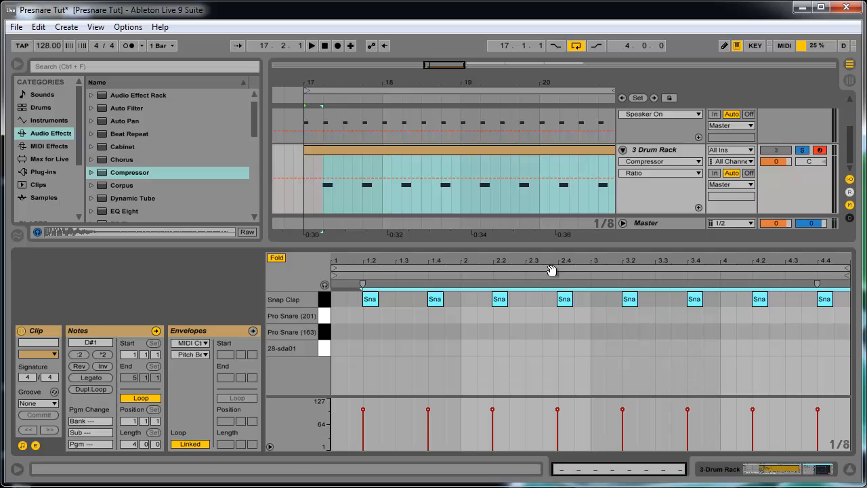
{"action": "left_click", "coordinate": [654, 150]}
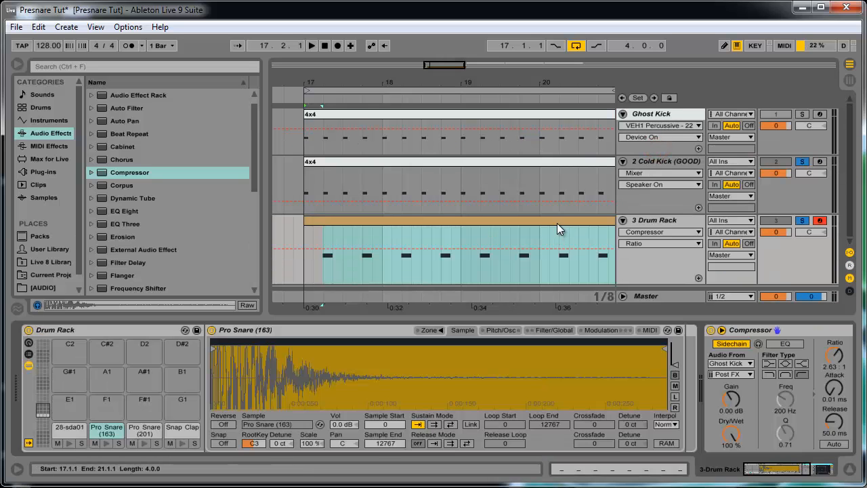
Copy the Snap Clap notes in the Drum Rack clip onto the Pro Snare (201) row and deactivate the Snap Clap notes.
{"action": "left_click", "coordinate": [557, 223]}
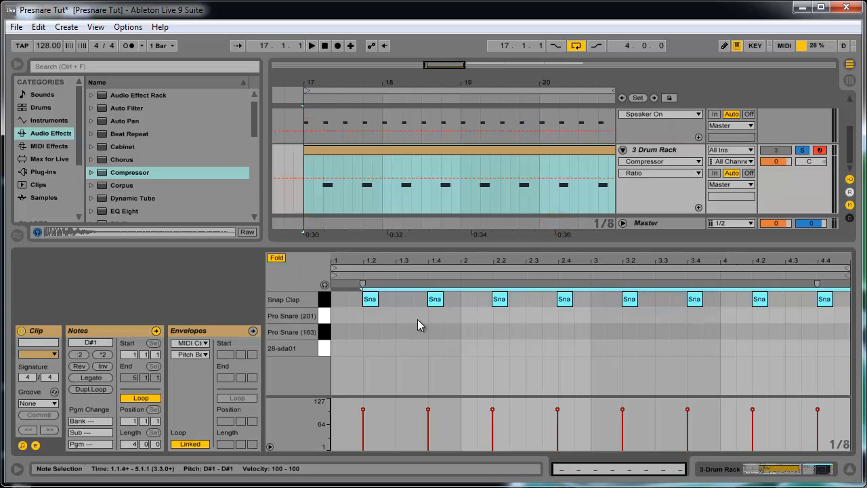
{"action": "key", "text": "Down"}
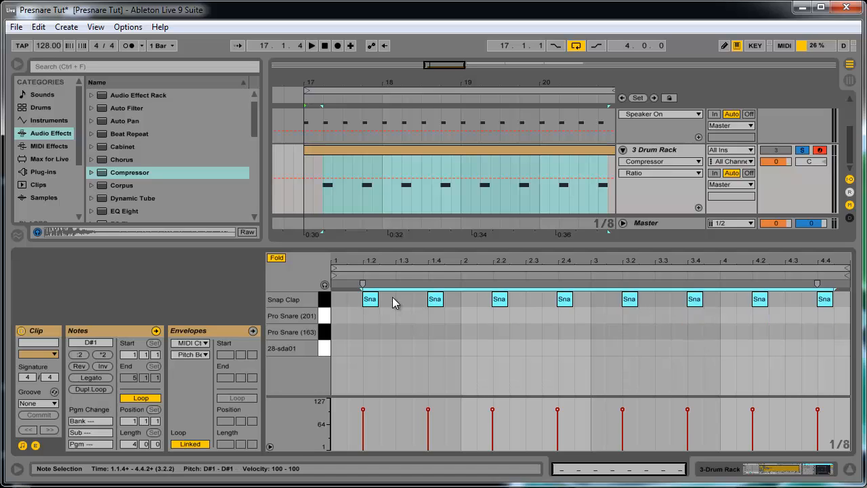
{"action": "left_click_drag", "start_coordinate": [370, 315], "coordinate": [849, 303]}
{"action": "key", "text": "0"}
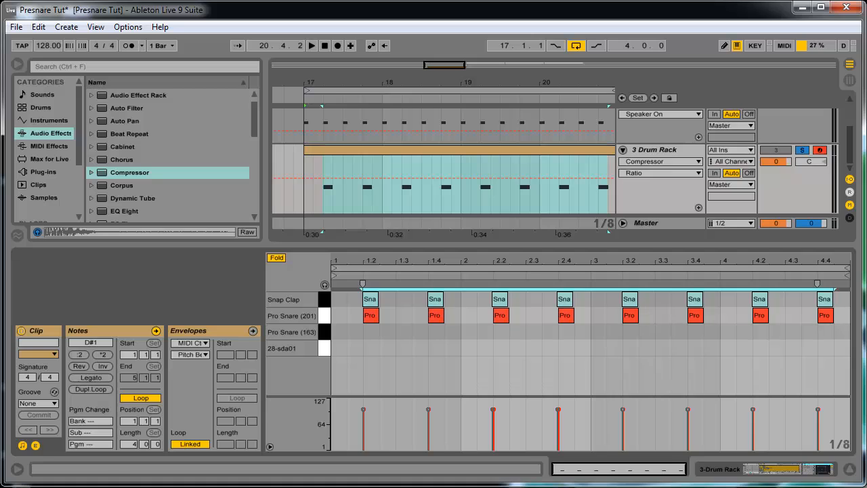
Nudge all the Pro Snare (201) notes slightly ahead of the beat, starting just before 1.2, while auditioning the loop.
{"action": "left_click_drag", "start_coordinate": [353, 323], "coordinate": [847, 324]}
{"action": "mouse_move", "coordinate": [611, 464]}
{"action": "left_mouse_down"}
{"action": "mouse_move", "coordinate": [589, 468]}
{"action": "mouse_move", "coordinate": [609, 469]}
{"action": "left_mouse_up"}
{"action": "key", "text": "space"}
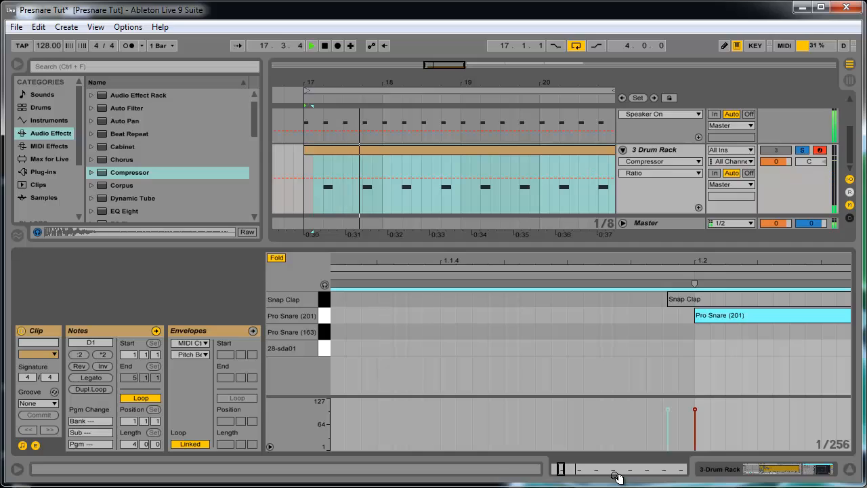
{"action": "key", "text": "space"}
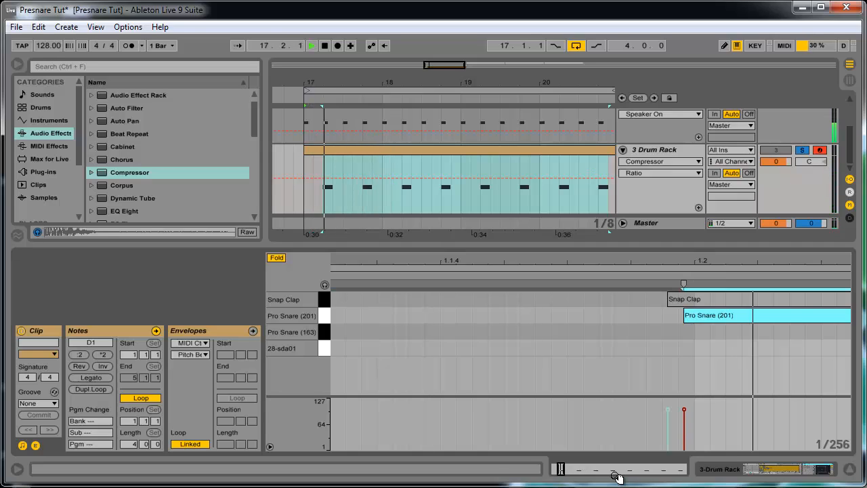
{"action": "key", "text": "space"}
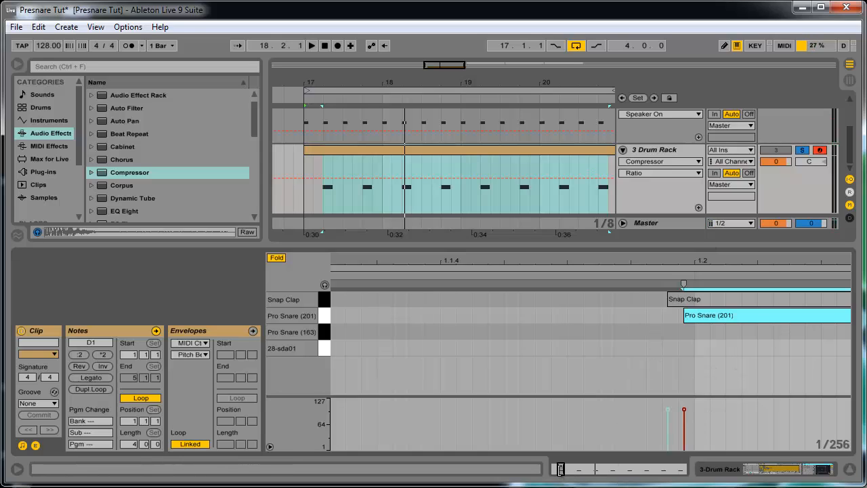
{"action": "left_click_drag", "start_coordinate": [562, 473], "coordinate": [559, 466]}
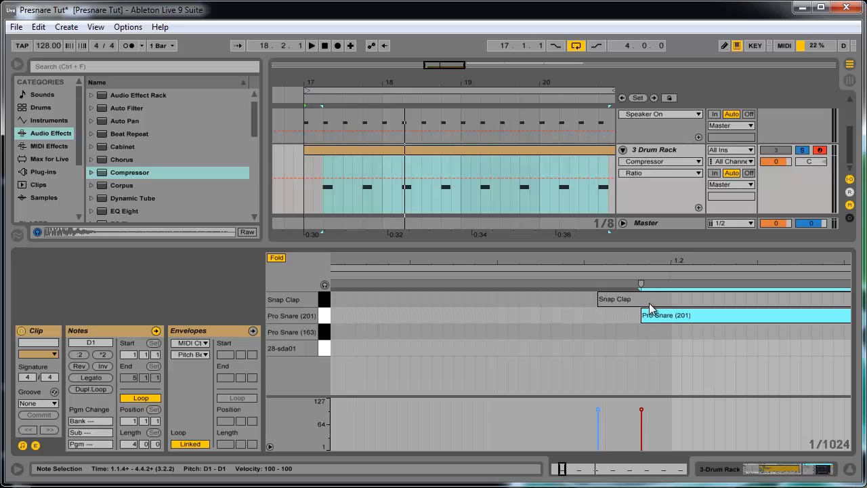
{"action": "left_click", "coordinate": [661, 325]}
{"action": "left_click_drag", "start_coordinate": [661, 325], "coordinate": [665, 325]}
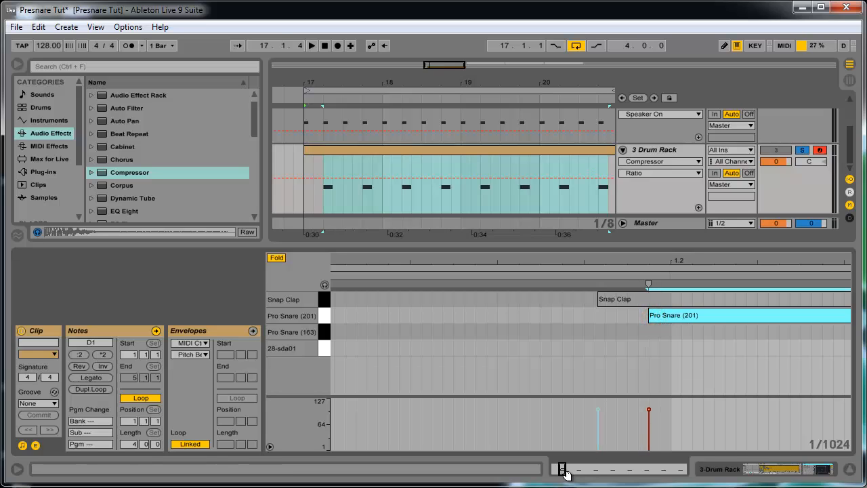
Copy the Pro Snare (201) notes onto the Pro Snare (163) row, starting on beat 1.2, and deactivate the Pro Snare (201) notes.
{"action": "left_click_drag", "start_coordinate": [562, 472], "coordinate": [579, 467]}
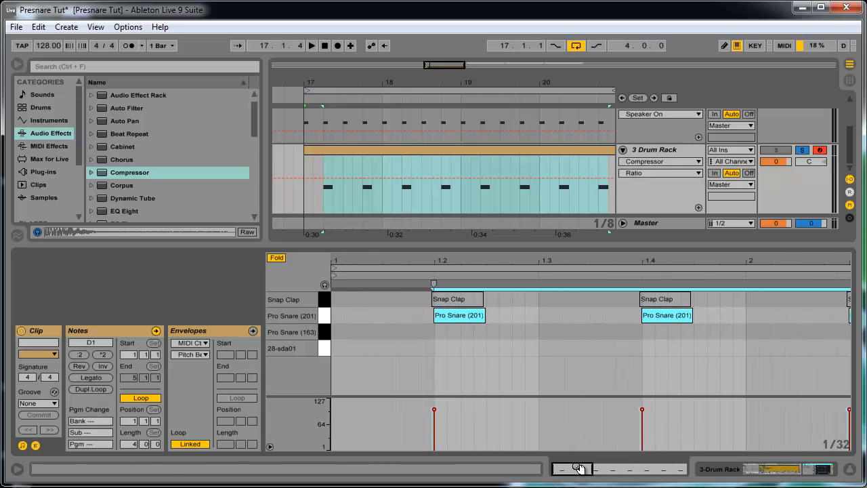
{"action": "left_click_drag", "start_coordinate": [455, 316], "coordinate": [460, 333], "text": "ctrl"}
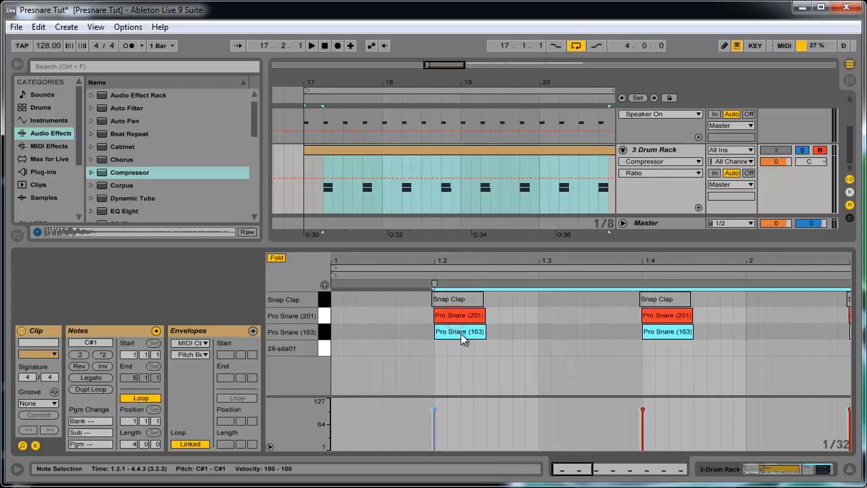
{"action": "left_click_drag", "start_coordinate": [568, 472], "coordinate": [560, 476]}
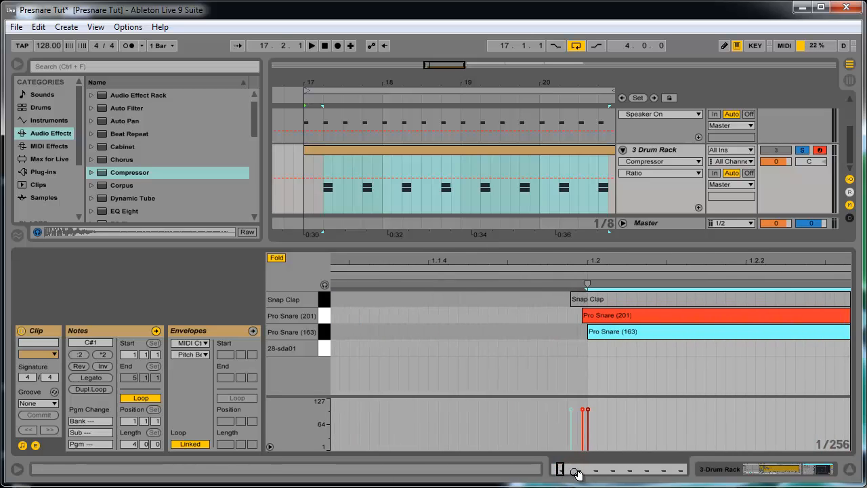
{"action": "left_click", "coordinate": [325, 319]}
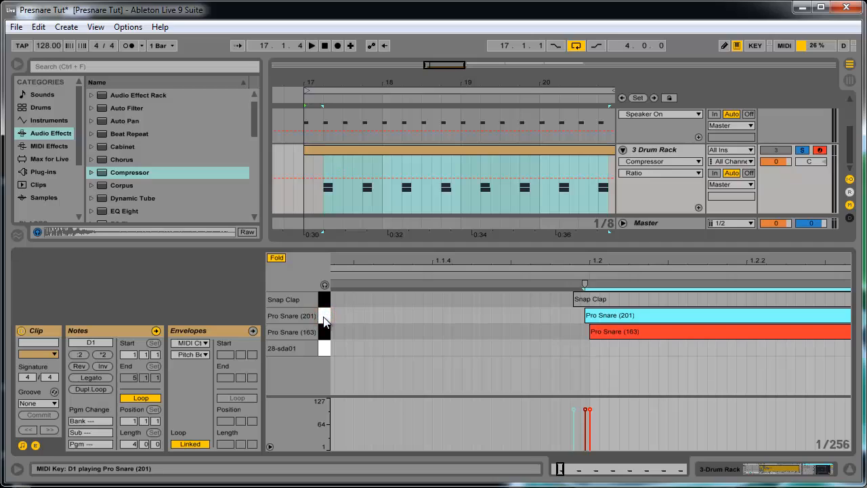
{"action": "left_click", "coordinate": [325, 332]}
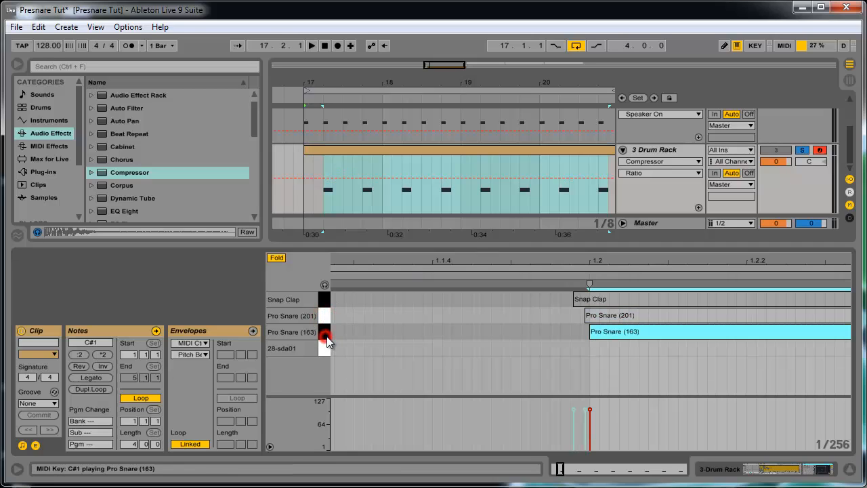
Audition the Pro Snare (163) notes on the beat and ahead of Snap Clap, placing them between the Snap Clap and Pro Snare (201) starts.
{"action": "key", "text": "space"}
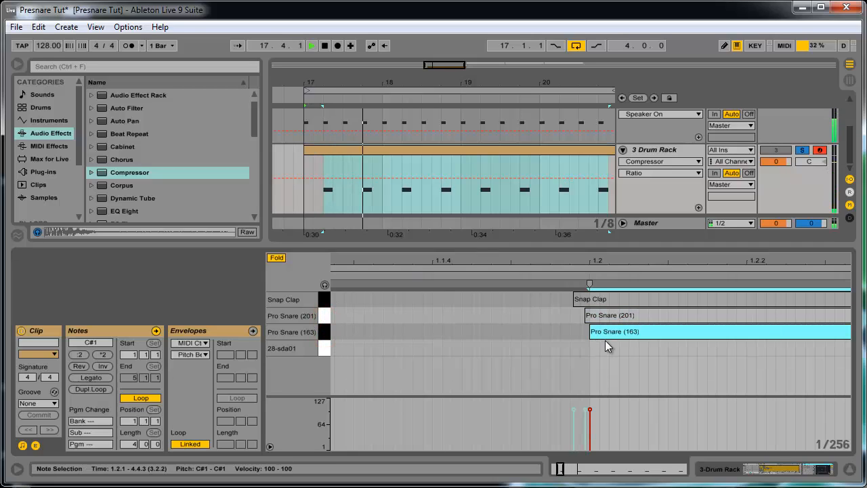
{"action": "key", "text": "space"}
{"action": "left_click_drag", "start_coordinate": [607, 332], "coordinate": [578, 328]}
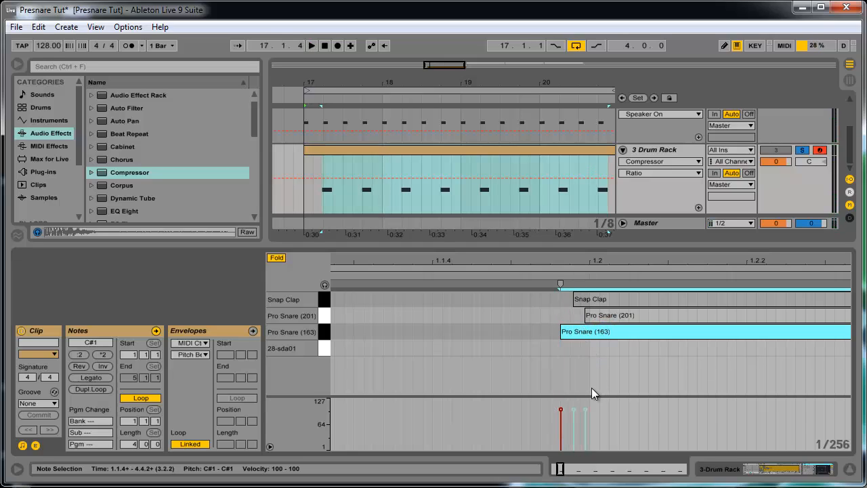
{"action": "key", "text": "space"}
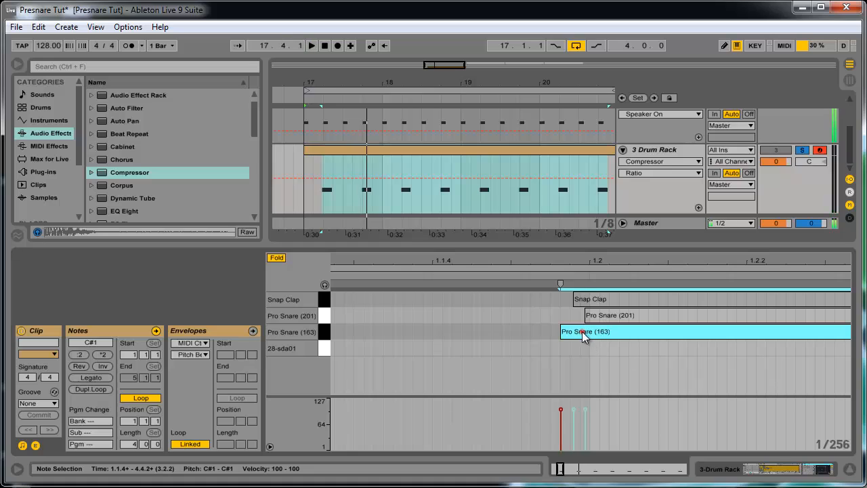
{"action": "left_click_drag", "start_coordinate": [582, 332], "coordinate": [607, 332]}
{"action": "key", "text": "space"}
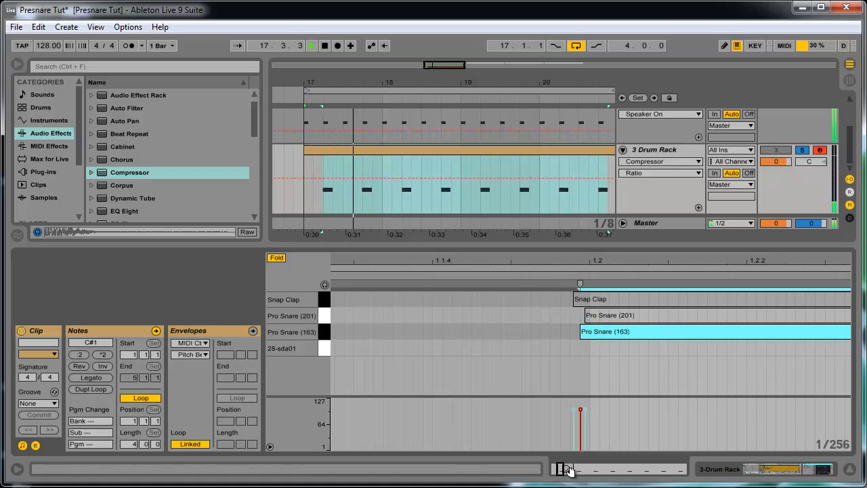
Fine-tune the Pro Snare (163) notes to start slightly before the Pro Snare (201) notes, playing the loop to check the timing.
{"action": "left_click_drag", "start_coordinate": [562, 466], "coordinate": [561, 469]}
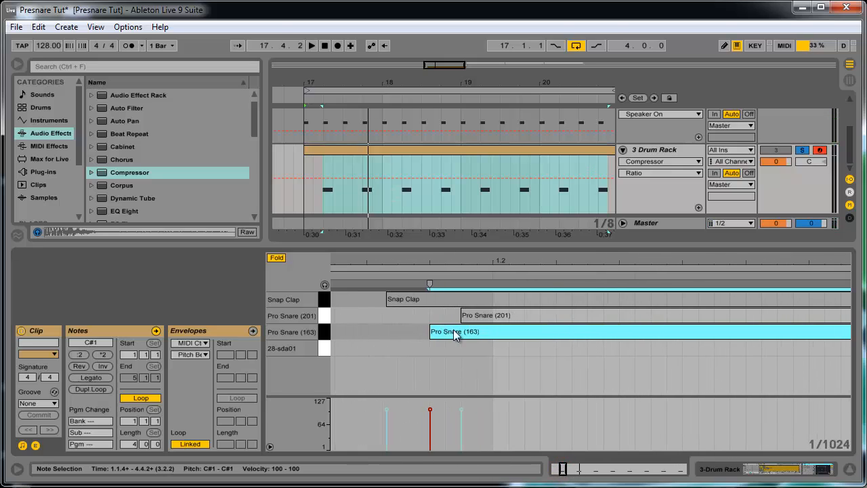
{"action": "left_click_drag", "start_coordinate": [462, 332], "coordinate": [469, 334]}
{"action": "key", "text": "space"}
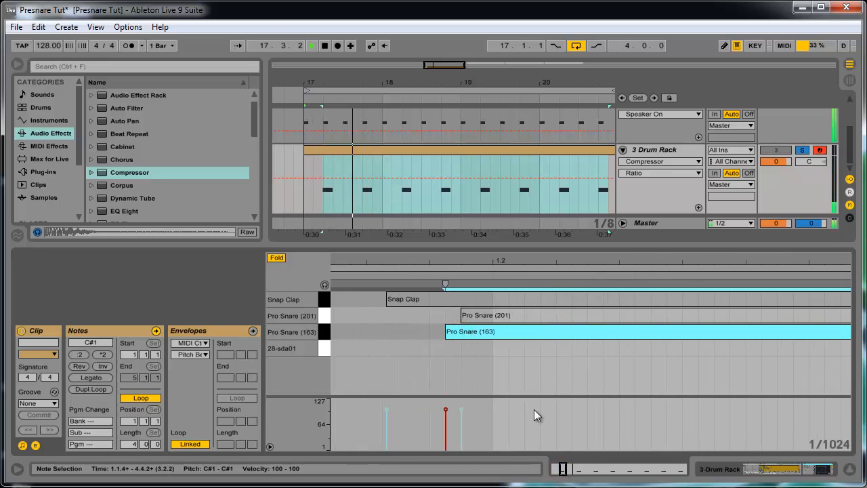
{"action": "key", "text": "space"}
{"action": "mouse_move", "coordinate": [567, 472]}
{"action": "left_mouse_down"}
{"action": "mouse_move", "coordinate": [558, 468]}
{"action": "mouse_move", "coordinate": [567, 471]}
{"action": "left_mouse_up"}
{"action": "key", "text": "space"}
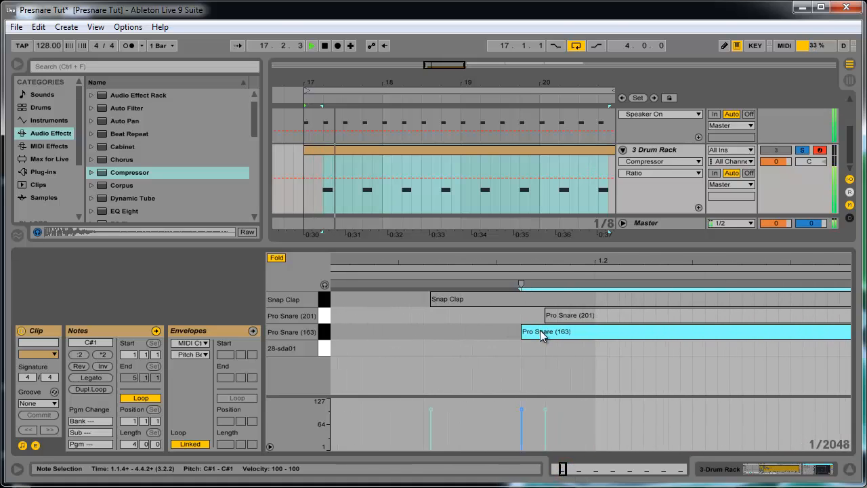
{"action": "key", "text": "space"}
{"action": "mouse_move", "coordinate": [542, 336]}
{"action": "left_mouse_down"}
{"action": "mouse_move", "coordinate": [553, 336]}
{"action": "mouse_move", "coordinate": [519, 332]}
{"action": "mouse_move", "coordinate": [545, 335]}
{"action": "left_mouse_up"}
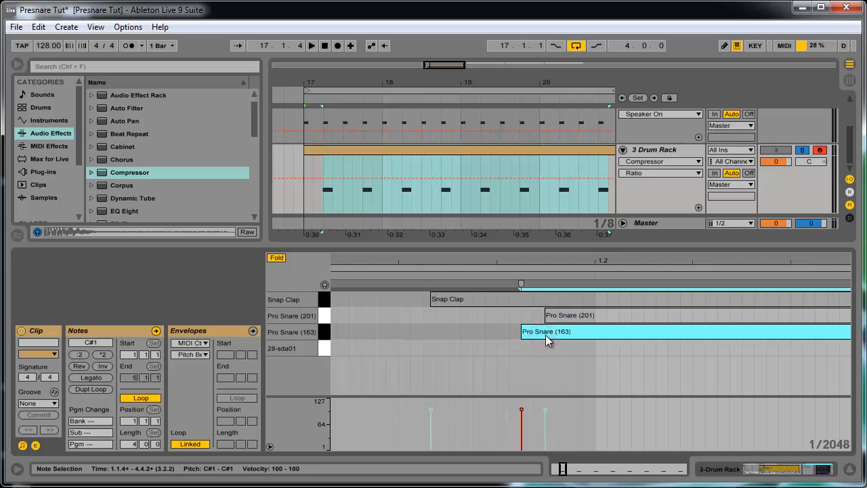
{"action": "key", "text": "space"}
{"action": "key", "text": "space"}
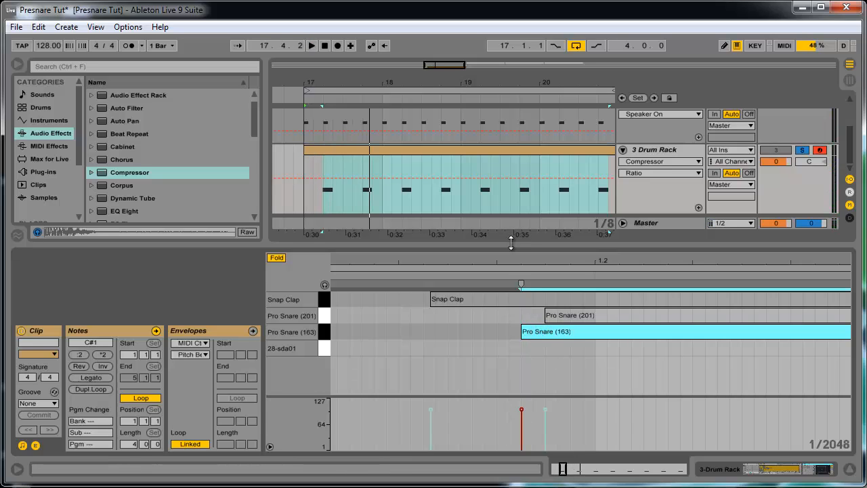
Copy the Pro Snare (163) notes onto the 28-sda01 row, starting on beat 1.2, and deactivate the Pro Snare (163) notes.
{"action": "mouse_move", "coordinate": [509, 242]}
{"action": "left_mouse_down"}
{"action": "mouse_move", "coordinate": [509, 308]}
{"action": "mouse_move", "coordinate": [495, 244]}
{"action": "left_mouse_up"}
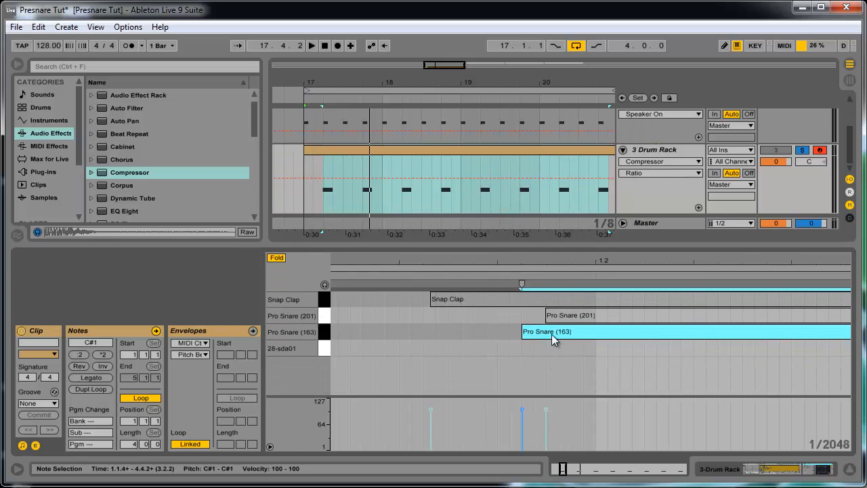
{"action": "left_click_drag", "start_coordinate": [552, 334], "coordinate": [615, 348]}
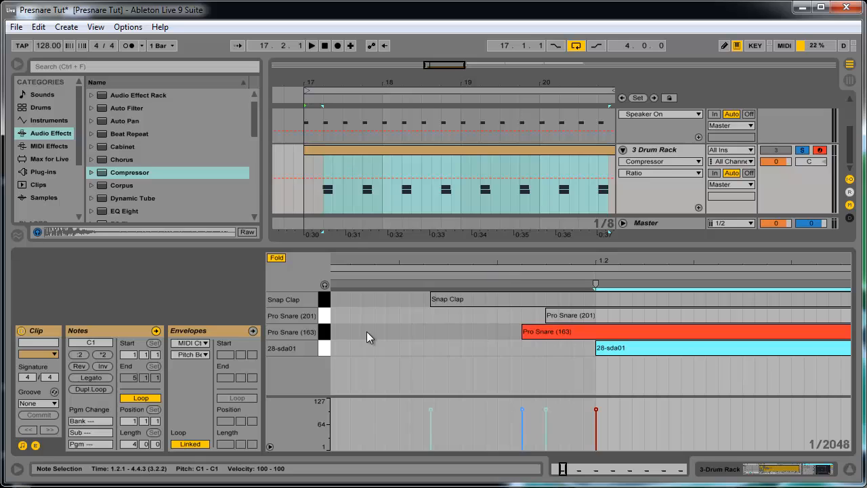
{"action": "left_click", "coordinate": [328, 331]}
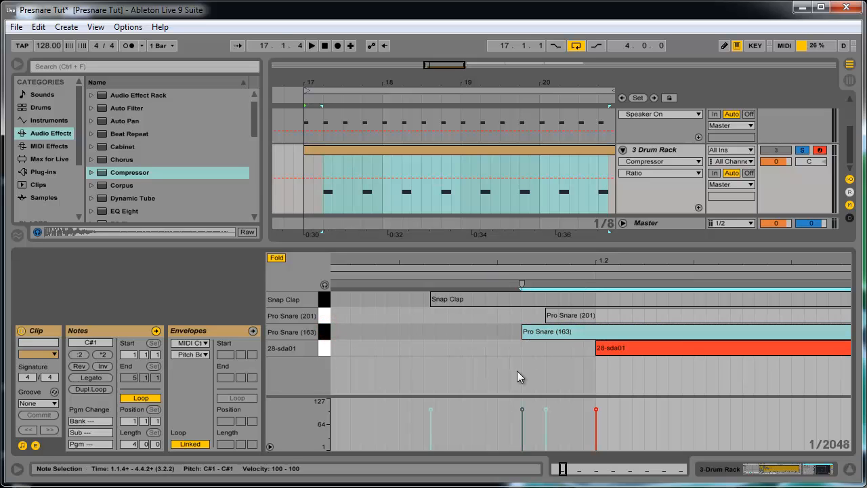
View the Cold Kick (GOOD) track's devices and 4x4 clip notes, and return to the Drum Rack clip.
{"action": "left_click", "coordinate": [702, 148]}
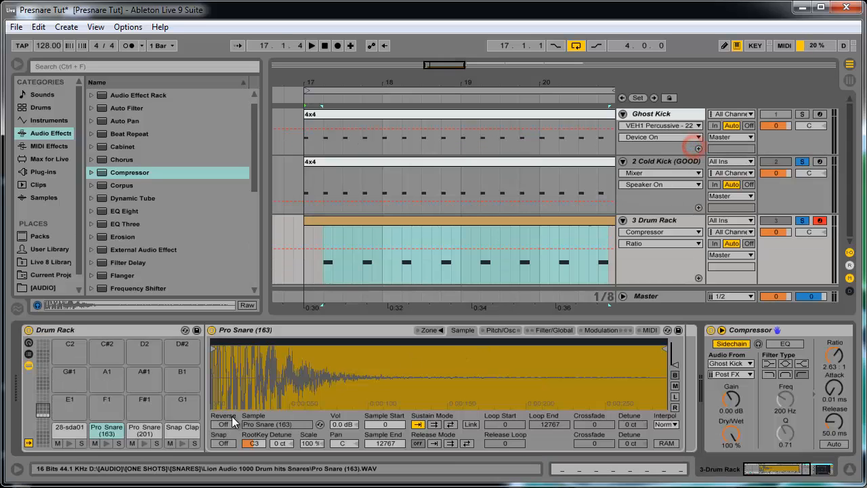
{"action": "left_click", "coordinate": [641, 168]}
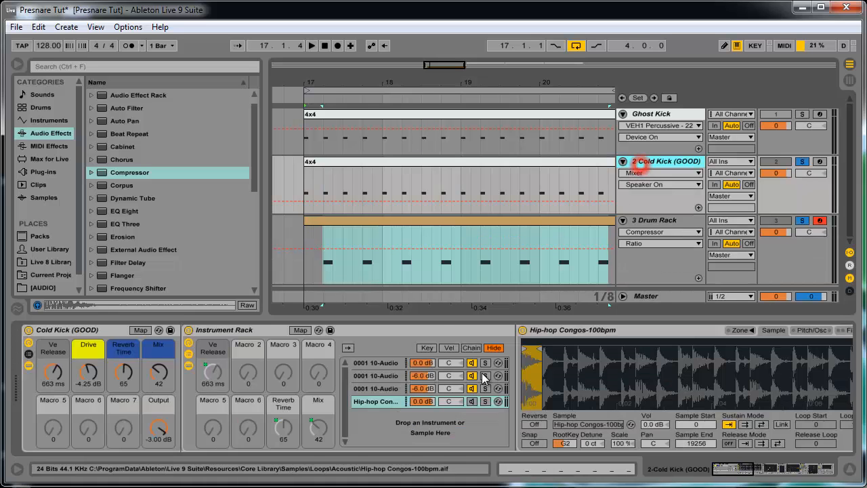
{"action": "double_click", "coordinate": [573, 164]}
{"action": "scroll", "coordinate": [485, 203], "scroll_direction": "down", "scroll_amount": 2}
{"action": "left_click", "coordinate": [484, 188]}
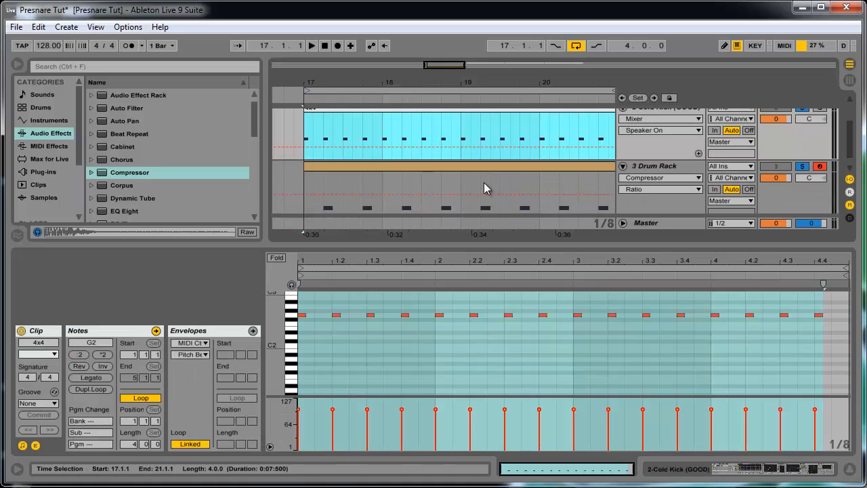
{"action": "double_click", "coordinate": [492, 166]}
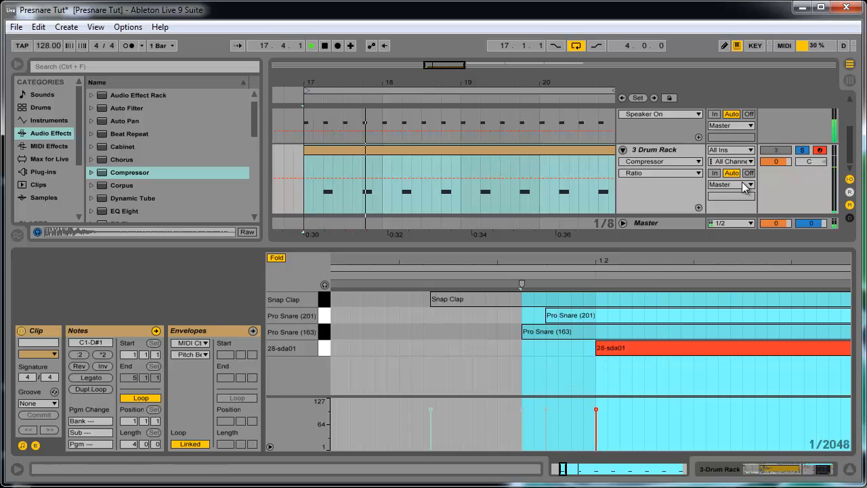
Try nudging the first 28-sda01 note just after beat 1.2 and audition the loop.
{"action": "left_click", "coordinate": [614, 348]}
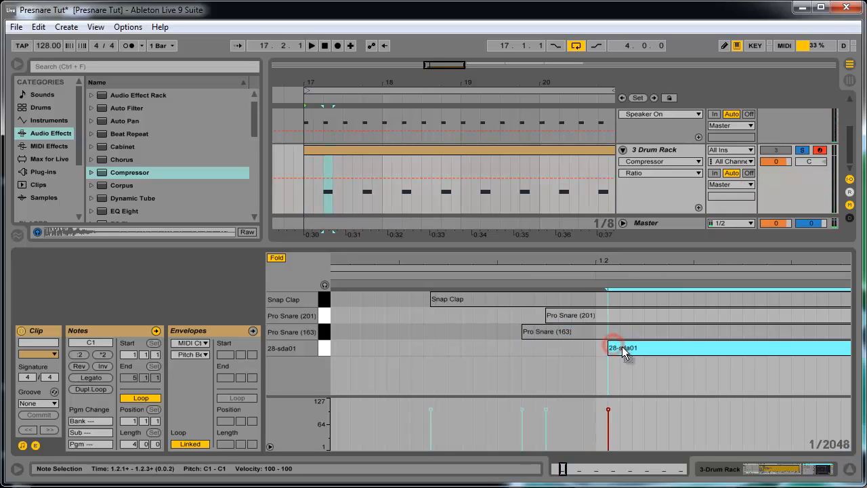
{"action": "key", "text": "space"}
{"action": "mouse_move", "coordinate": [613, 348]}
{"action": "left_mouse_down"}
{"action": "mouse_move", "coordinate": [578, 348]}
{"action": "mouse_move", "coordinate": [629, 343]}
{"action": "mouse_move", "coordinate": [634, 334]}
{"action": "mouse_move", "coordinate": [626, 350]}
{"action": "mouse_move", "coordinate": [627, 334]}
{"action": "mouse_move", "coordinate": [604, 348]}
{"action": "mouse_move", "coordinate": [625, 352]}
{"action": "left_mouse_up"}
{"action": "key", "text": "space"}
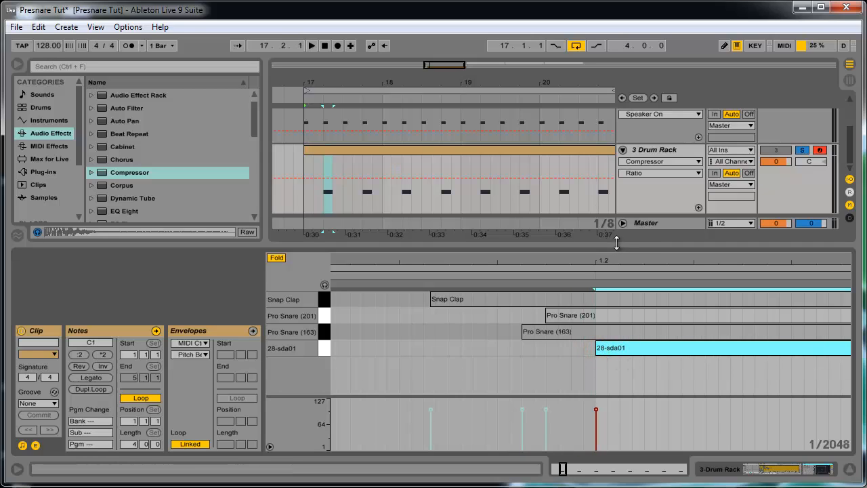
Review the Drum Rack track's device chain and reopen its clip with the note editor expanded to full height.
{"action": "left_click_drag", "start_coordinate": [617, 244], "coordinate": [617, 317]}
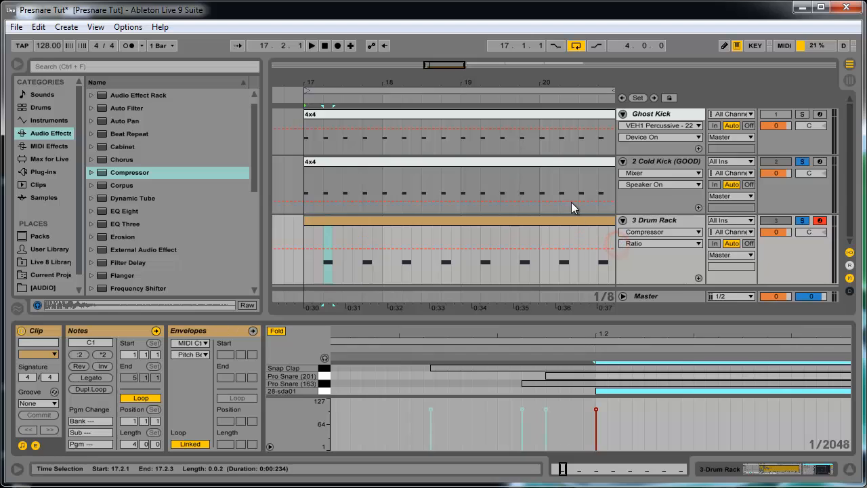
{"action": "left_click", "coordinate": [664, 222]}
{"action": "double_click", "coordinate": [666, 222]}
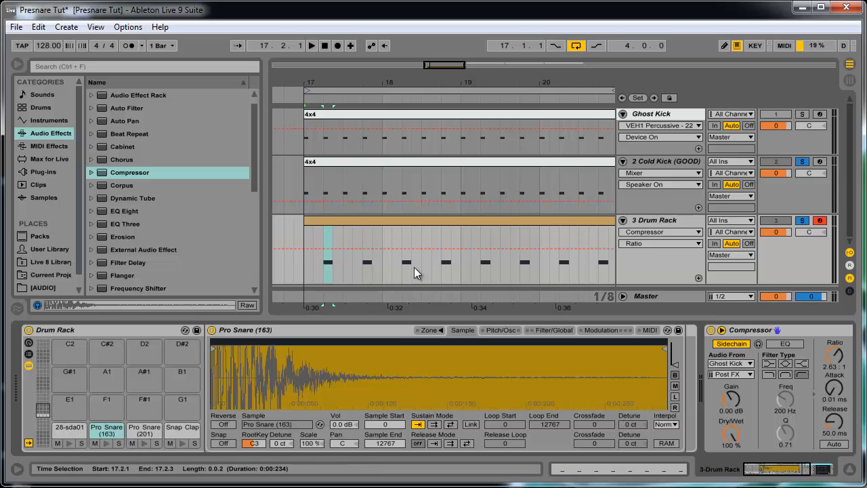
{"action": "double_click", "coordinate": [498, 218]}
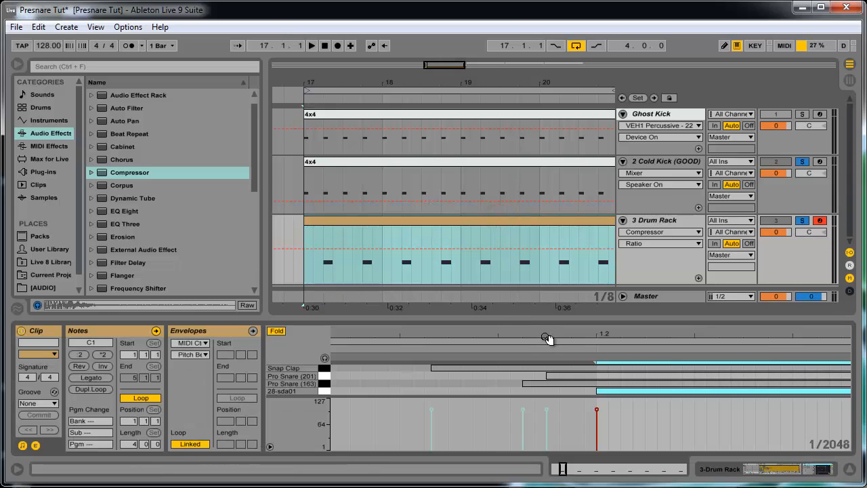
{"action": "double_click", "coordinate": [546, 321]}
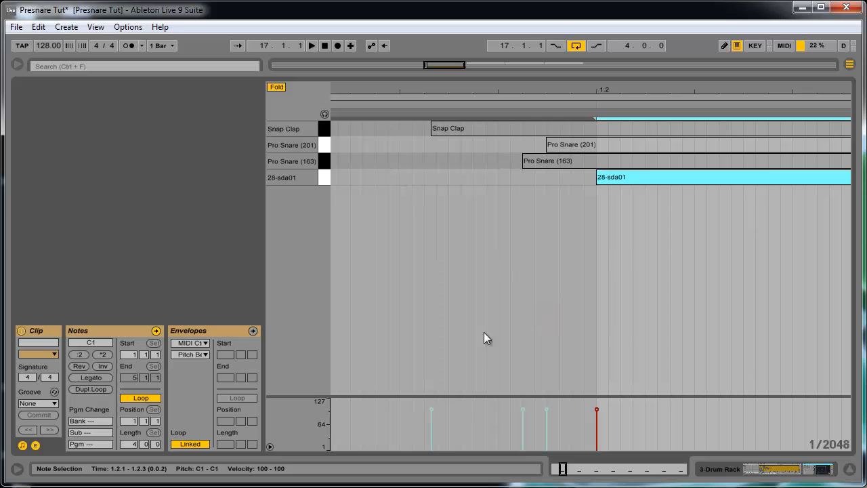
Reactivate all the snare notes in the Drum Rack clip and audition the loop with every layer playing.
{"action": "left_click_drag", "start_coordinate": [567, 473], "coordinate": [569, 464]}
{"action": "left_click_drag", "start_coordinate": [356, 126], "coordinate": [781, 210]}
{"action": "left_click", "coordinate": [397, 156]}
{"action": "key", "text": "ctrl+a"}
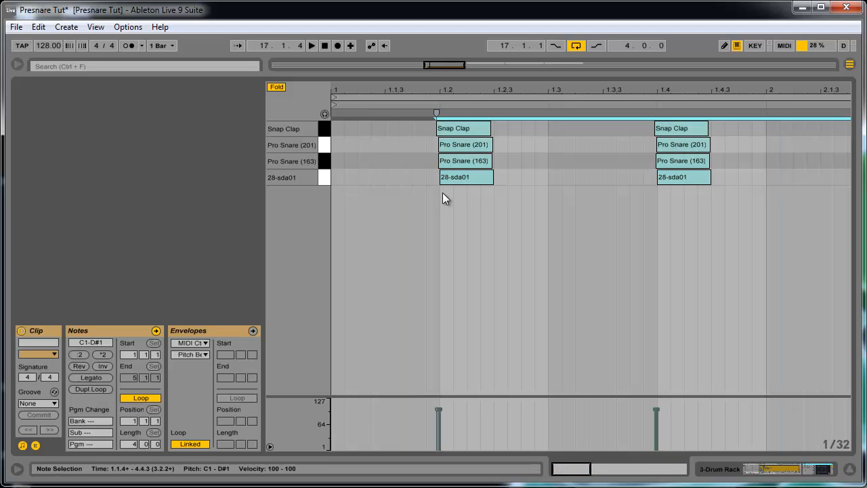
{"action": "key", "text": "0"}
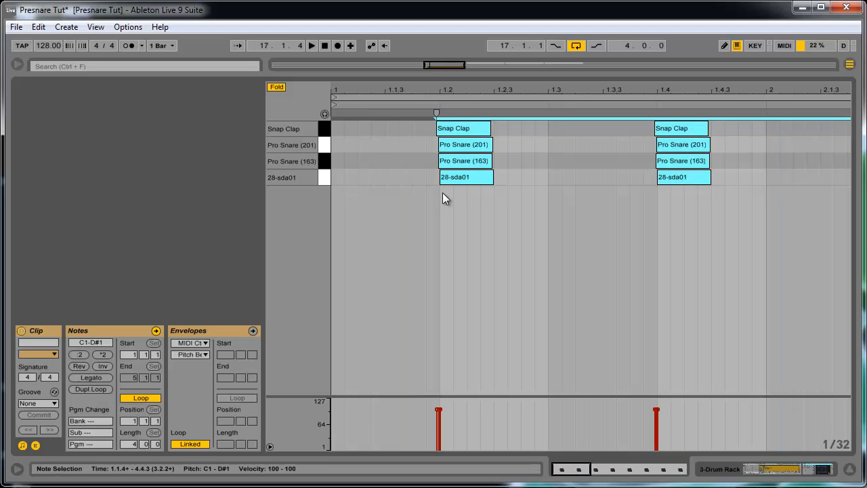
{"action": "key", "text": "space"}
{"action": "key", "text": "space"}
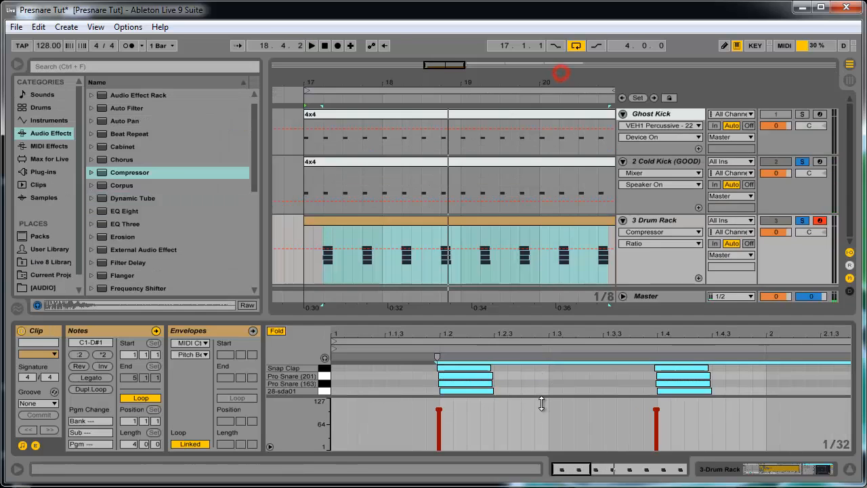
Set the Drum Rack track's Compressor output gain to -2.31 dB while auditioning the loop.
{"action": "double_click", "coordinate": [637, 219]}
{"action": "left_click", "coordinate": [775, 468]}
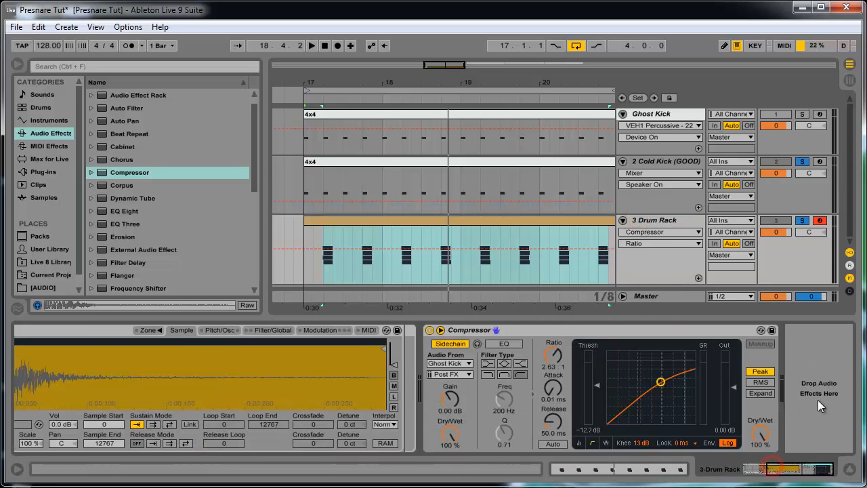
{"action": "key", "text": "space"}
{"action": "left_click", "coordinate": [730, 386]}
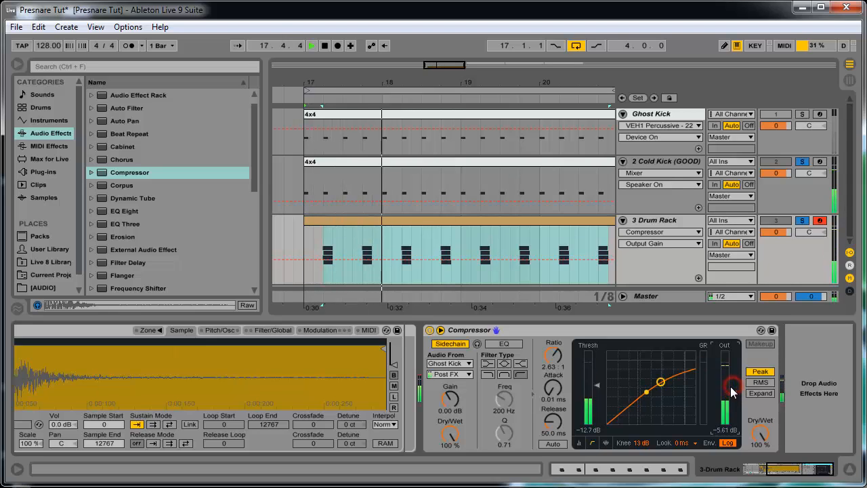
{"action": "key", "text": "space"}
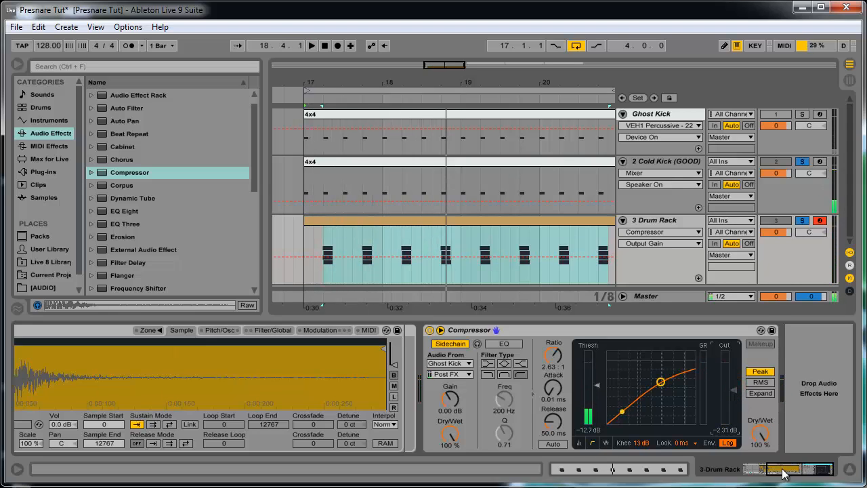
Audition the Pro Snare (163), 28-sda01 and Pro Snare (201) pads and display the Pro Snare (201) pad's devices.
{"action": "left_click", "coordinate": [783, 469]}
{"action": "left_click", "coordinate": [107, 444]}
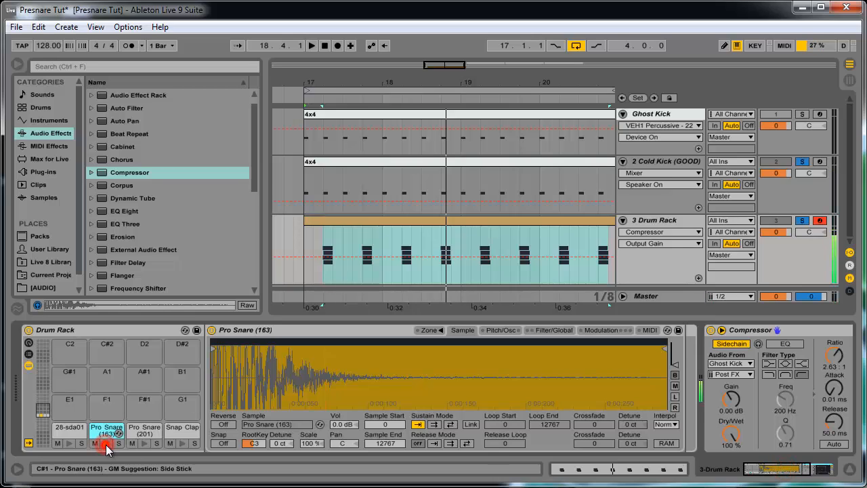
{"action": "left_click", "coordinate": [69, 443]}
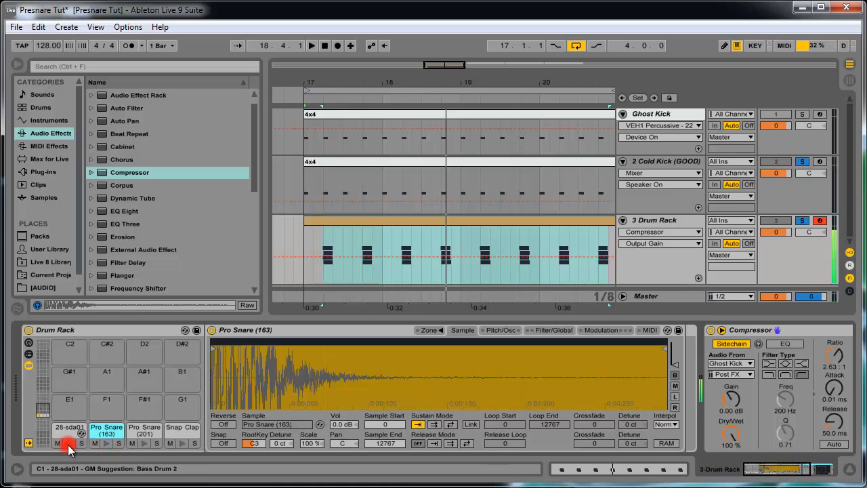
{"action": "left_click", "coordinate": [146, 444]}
{"action": "left_click", "coordinate": [145, 434]}
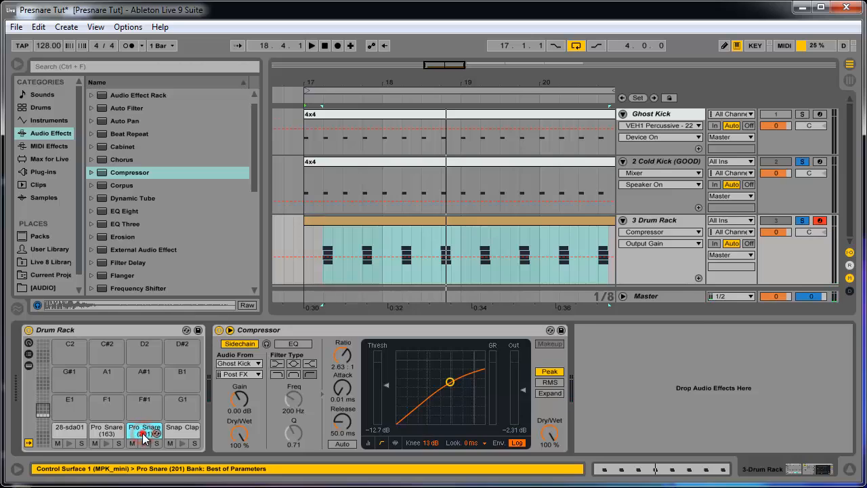
{"action": "left_click", "coordinate": [144, 435]}
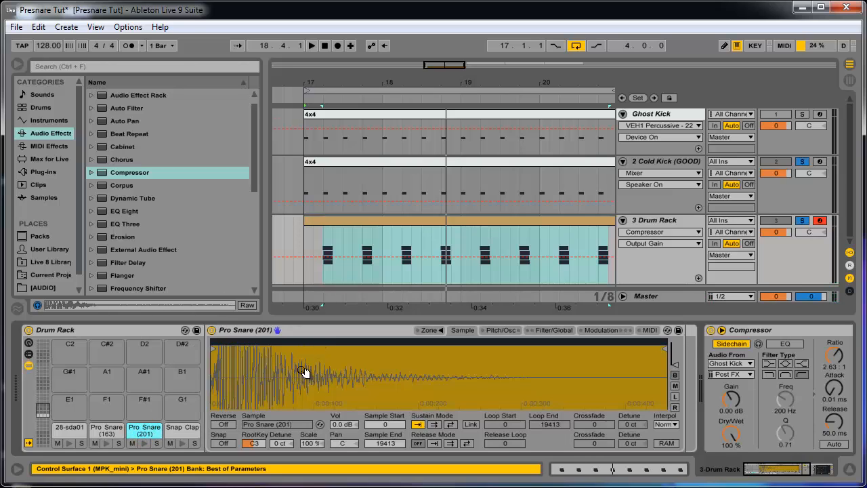
Add an EQ Eight after the Pro Snare (201) sampler and examine the start of the sample's waveform up close.
{"action": "left_click", "coordinate": [129, 186]}
{"action": "left_click", "coordinate": [132, 211]}
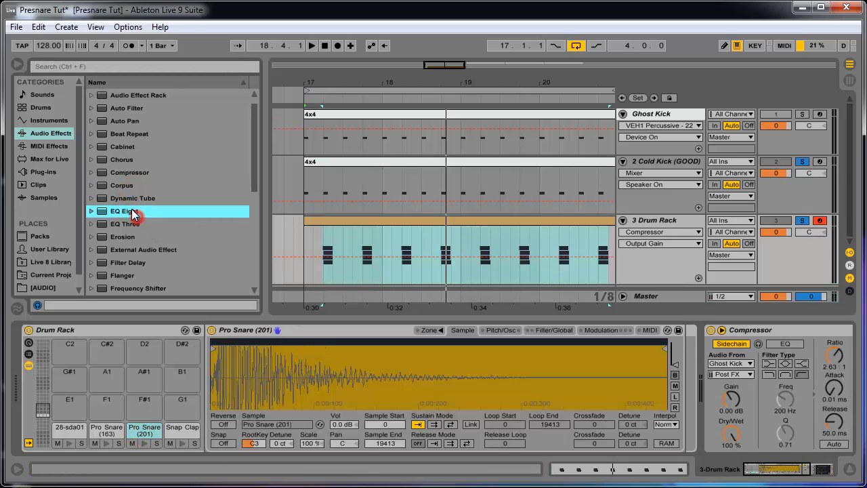
{"action": "left_click_drag", "start_coordinate": [132, 212], "coordinate": [673, 427]}
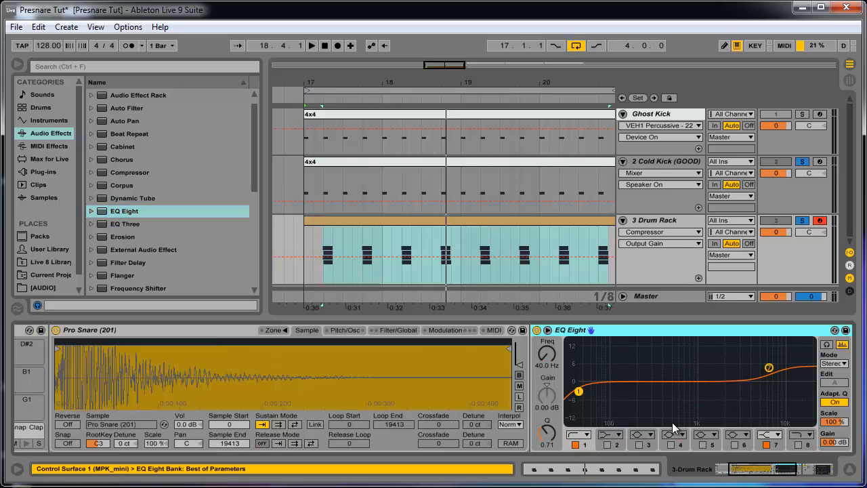
{"action": "left_click_drag", "start_coordinate": [63, 368], "coordinate": [50, 368]}
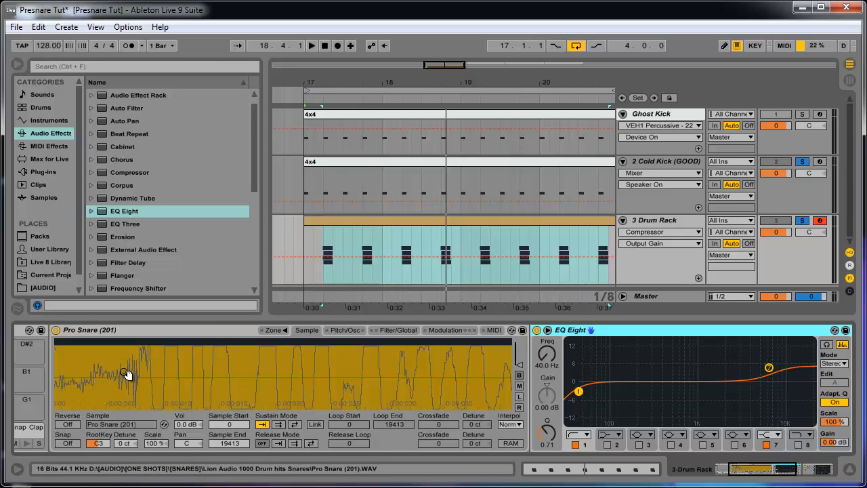
{"action": "left_click_drag", "start_coordinate": [775, 473], "coordinate": [713, 479]}
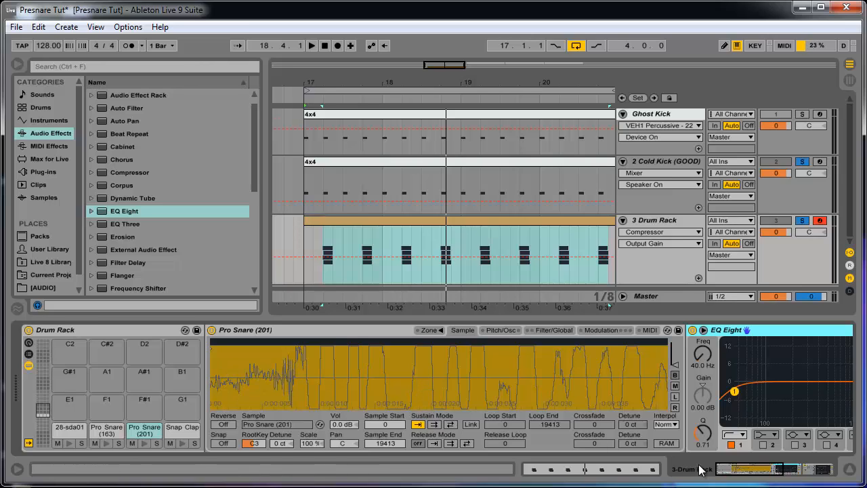
{"action": "left_click_drag", "start_coordinate": [722, 469], "coordinate": [801, 474]}
During playback, set the EQ Eight's band 1 low cut to 237 Hz with Q 0.93 and lower the band 7 high shelf near 2 kHz.
{"action": "left_click", "coordinate": [155, 443]}
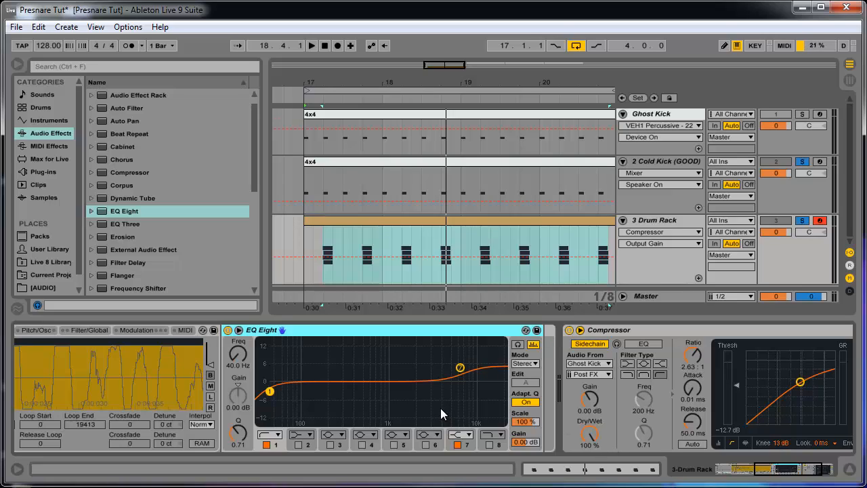
{"action": "left_click_drag", "start_coordinate": [270, 392], "coordinate": [297, 397]}
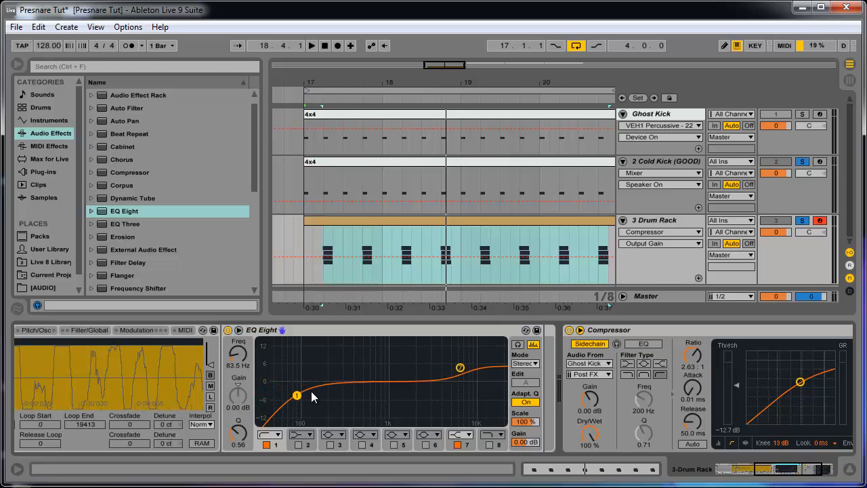
{"action": "key", "text": "space"}
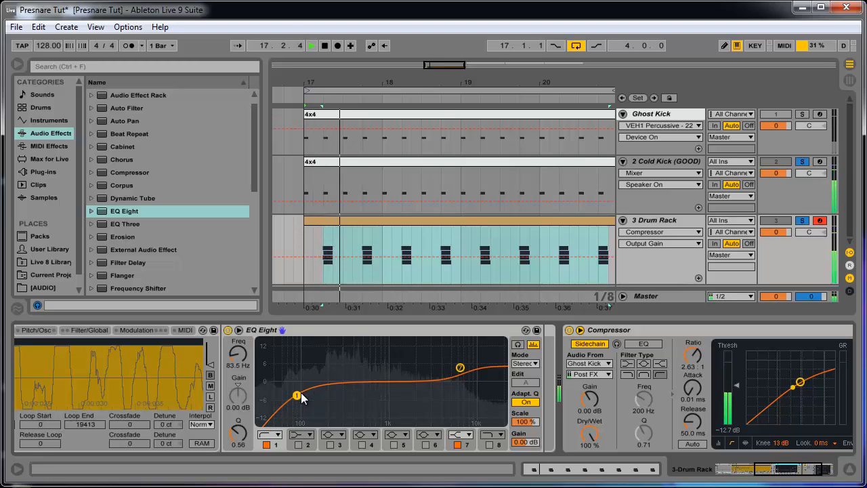
{"action": "mouse_move", "coordinate": [332, 387]}
{"action": "left_mouse_down"}
{"action": "mouse_move", "coordinate": [312, 396]}
{"action": "mouse_move", "coordinate": [325, 383]}
{"action": "mouse_move", "coordinate": [330, 393]}
{"action": "left_mouse_up"}
{"action": "left_click_drag", "start_coordinate": [461, 367], "coordinate": [414, 404]}
{"action": "left_click_drag", "start_coordinate": [333, 388], "coordinate": [336, 387]}
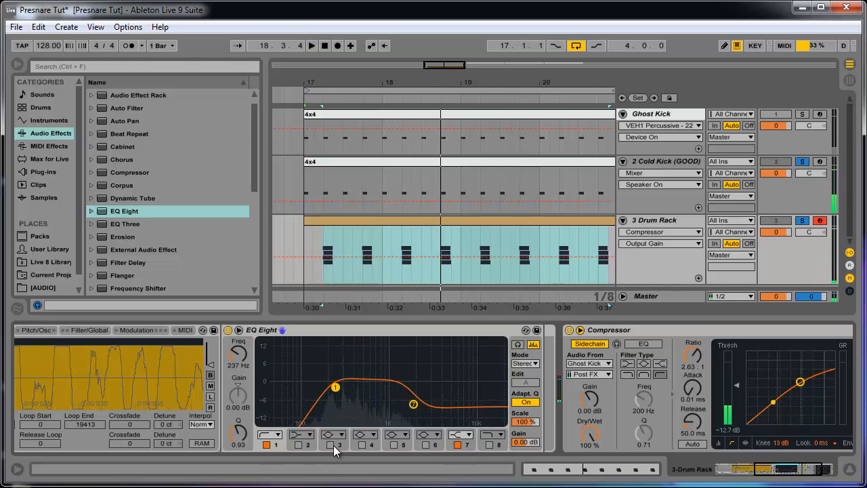
Enable EQ Eight band 3 as a steep low-cut filter and raise its frequency to about 198 Hz.
{"action": "left_click", "coordinate": [330, 445]}
{"action": "left_click", "coordinate": [331, 434]}
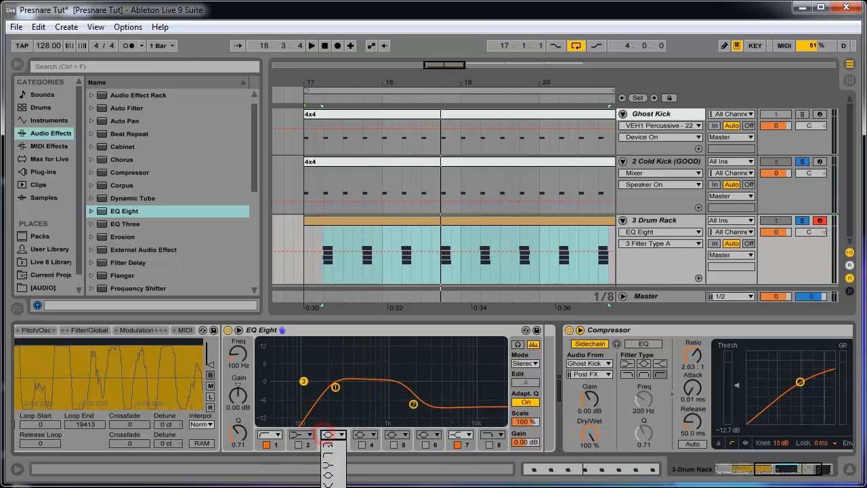
{"action": "left_click", "coordinate": [328, 454]}
{"action": "left_click_drag", "start_coordinate": [245, 366], "coordinate": [242, 359]}
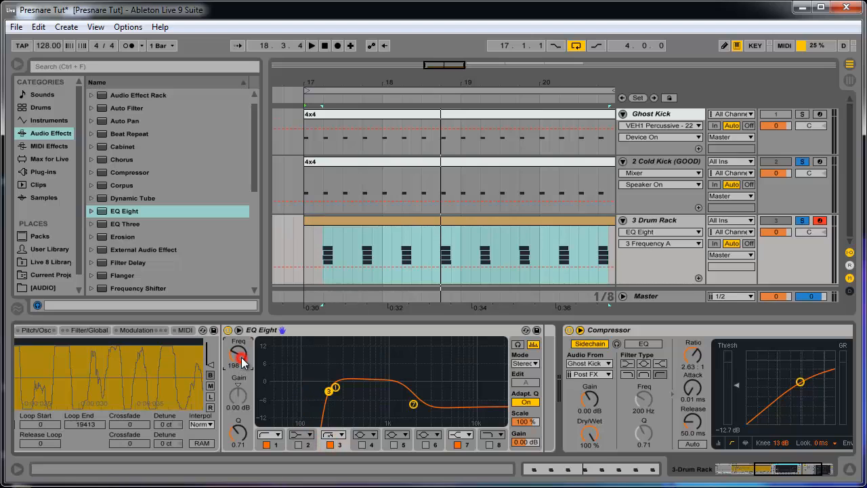
Raise the Pro Snare (201) EQ's filter 3 frequency to 271 Hz and its filter 1 frequency to 390 Hz during playback.
{"action": "key", "text": "space"}
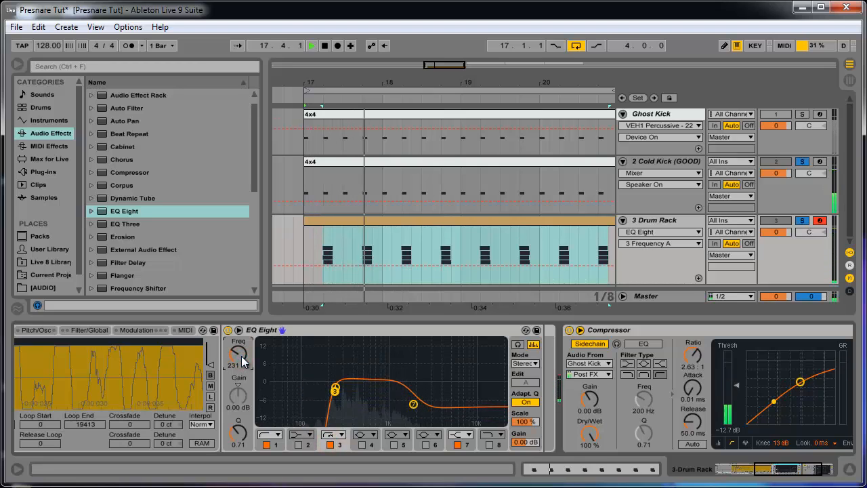
{"action": "left_click_drag", "start_coordinate": [241, 356], "coordinate": [241, 349]}
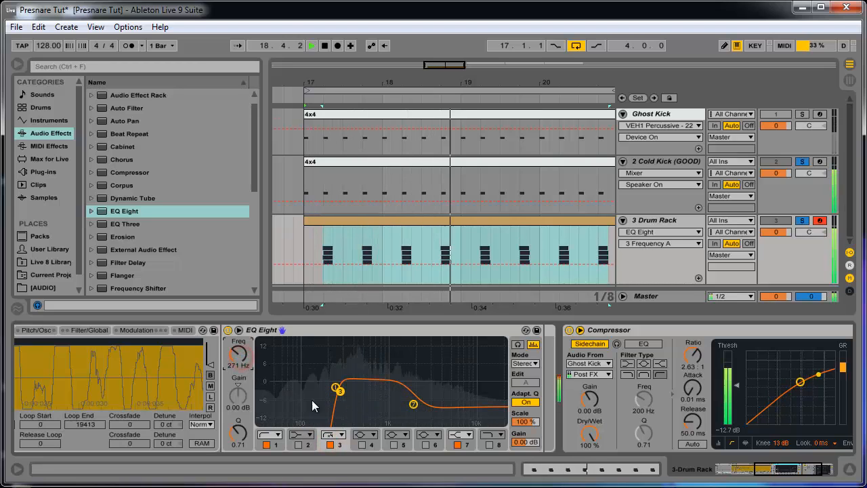
{"action": "left_click", "coordinate": [278, 445]}
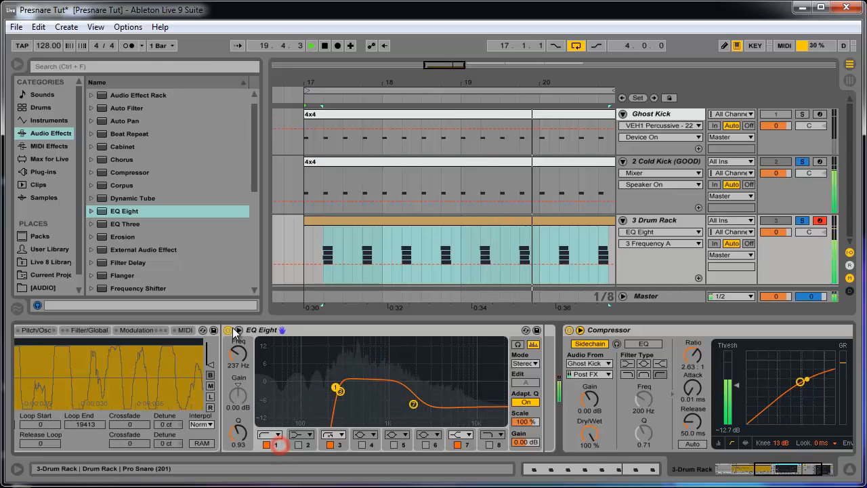
{"action": "left_click_drag", "start_coordinate": [239, 360], "coordinate": [239, 347]}
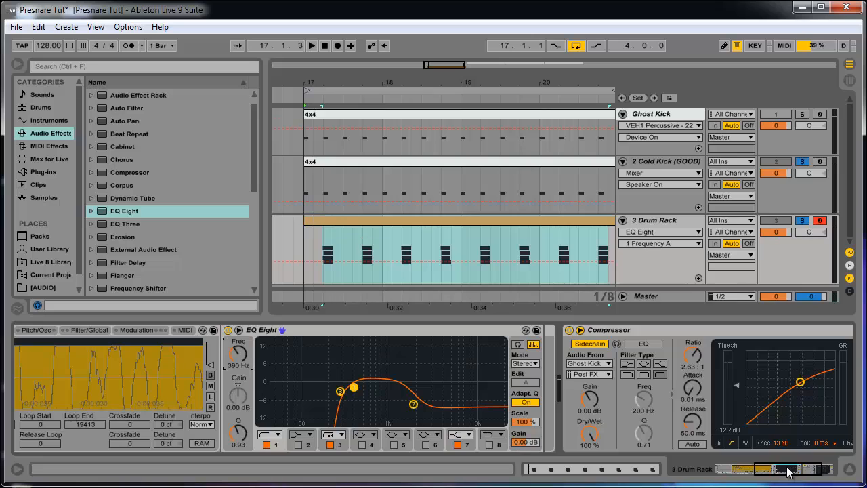
Lower the Pro Snare (201) EQ Eight's output gain to about -4.5 dB while auditioning it.
{"action": "left_click_drag", "start_coordinate": [788, 472], "coordinate": [775, 473]}
{"action": "left_click_drag", "start_coordinate": [690, 437], "coordinate": [690, 444]}
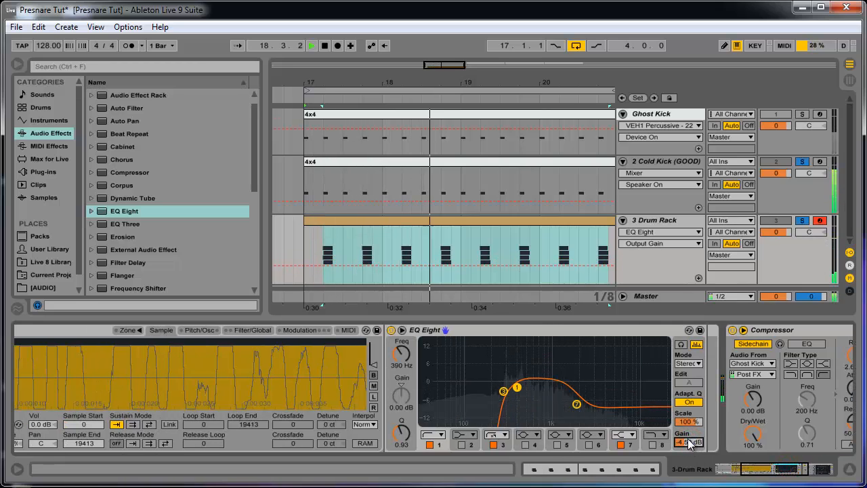
{"action": "key", "text": "space"}
Solo the Snap Clap pad in the Drum Rack, audition it and show its device chain.
{"action": "left_click_drag", "start_coordinate": [771, 470], "coordinate": [738, 472]}
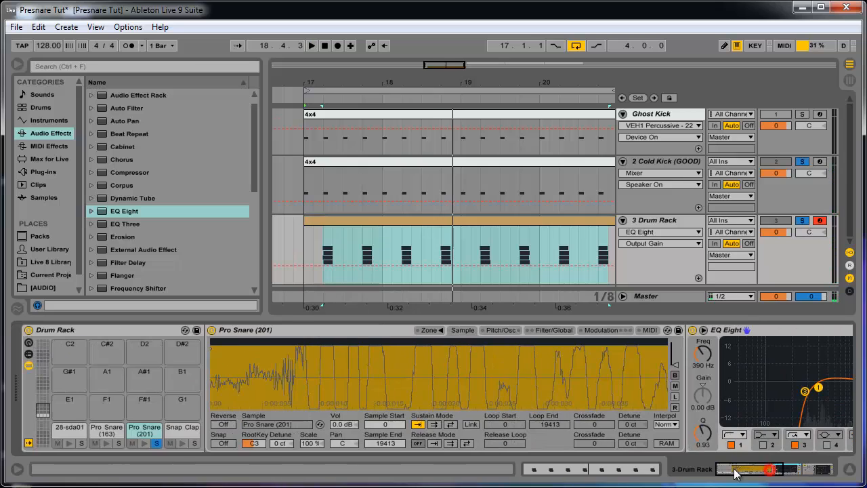
{"action": "left_click", "coordinate": [194, 444]}
{"action": "key", "text": "space"}
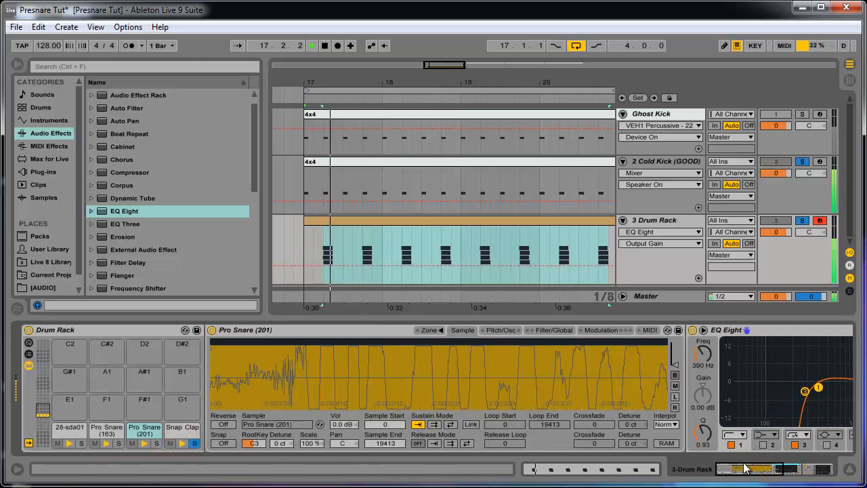
{"action": "left_click_drag", "start_coordinate": [744, 468], "coordinate": [719, 471]}
{"action": "left_click", "coordinate": [172, 426]}
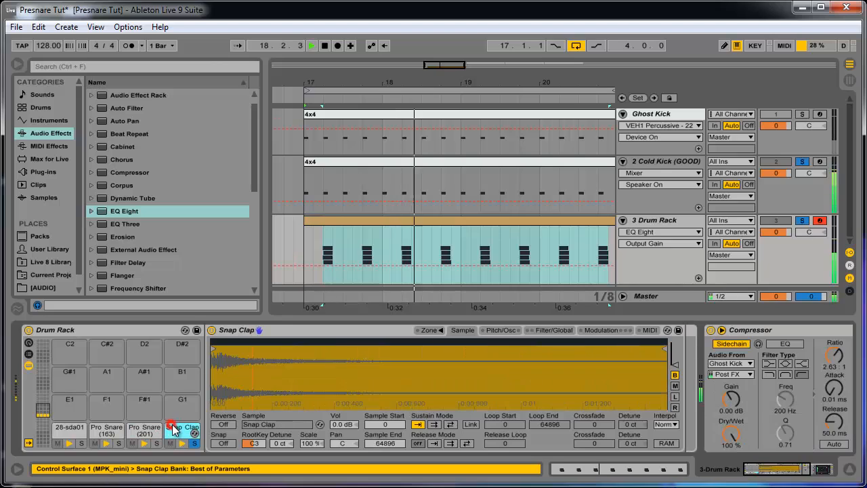
{"action": "key", "text": "space"}
Add an EQ Eight after the Snap Clap sampler with a low cut at 224 Hz and a raised high shelf, and audition it.
{"action": "double_click", "coordinate": [275, 332]}
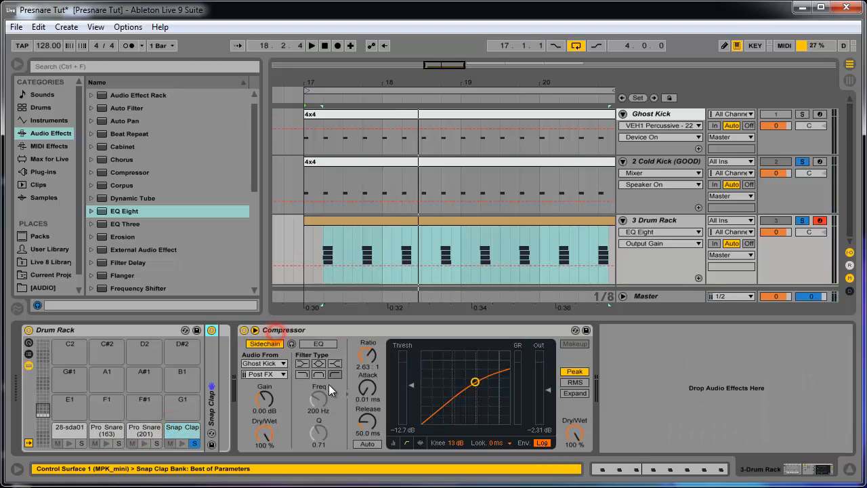
{"action": "double_click", "coordinate": [207, 356]}
{"action": "left_click_drag", "start_coordinate": [771, 468], "coordinate": [777, 471]}
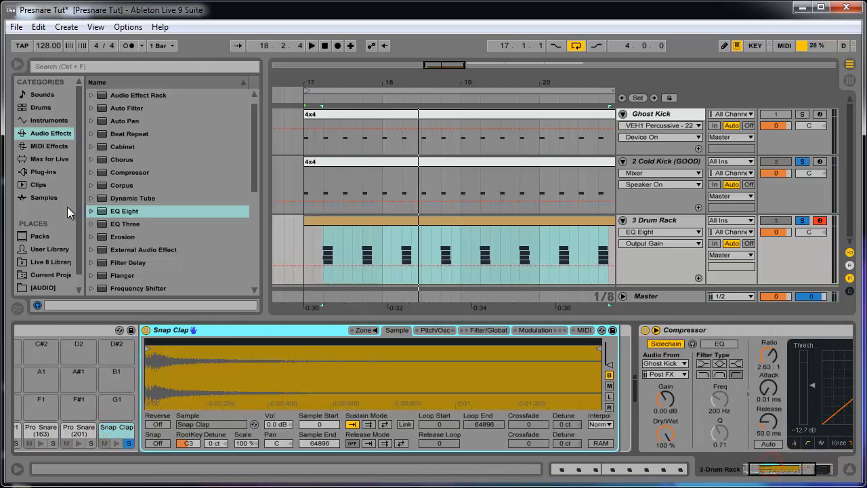
{"action": "left_click_drag", "start_coordinate": [103, 215], "coordinate": [642, 399]}
{"action": "key", "text": "space"}
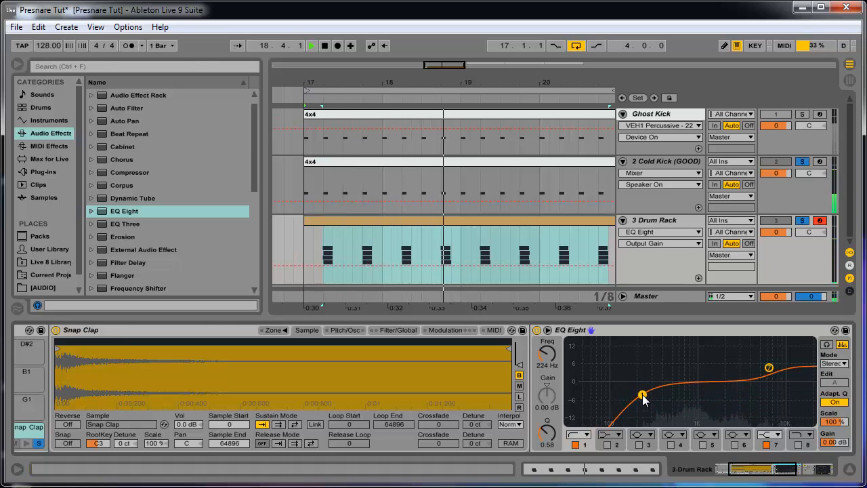
{"action": "key", "text": "space"}
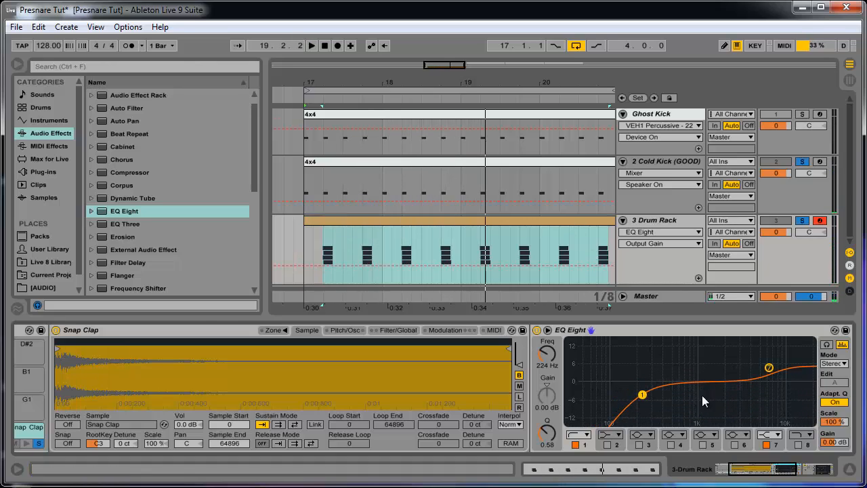
In the Drum Rack track's MIDI clip, shift all Snap Clap notes slightly earlier than the snare notes.
{"action": "left_click", "coordinate": [530, 231]}
{"action": "double_click", "coordinate": [539, 223]}
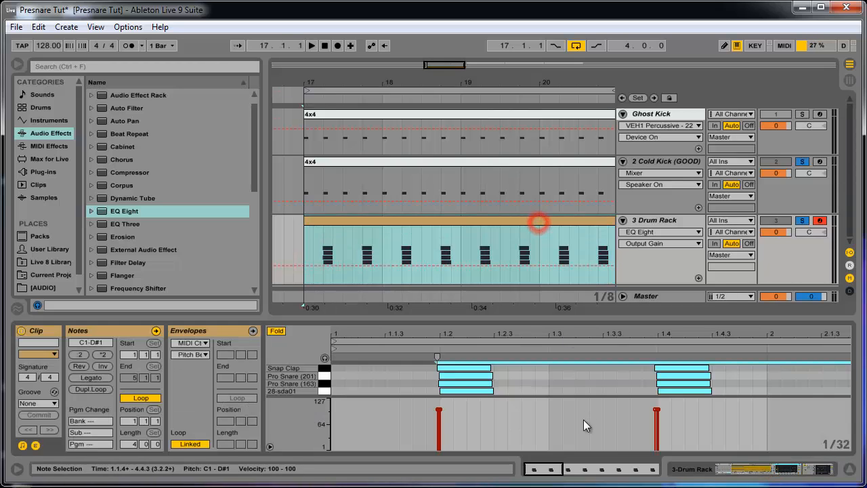
{"action": "left_click", "coordinate": [419, 372]}
{"action": "left_click", "coordinate": [324, 368]}
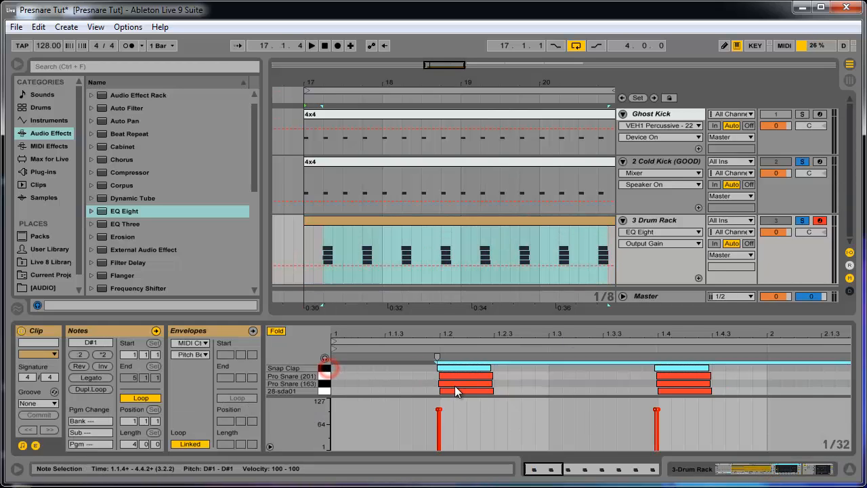
{"action": "left_click_drag", "start_coordinate": [539, 468], "coordinate": [535, 468]}
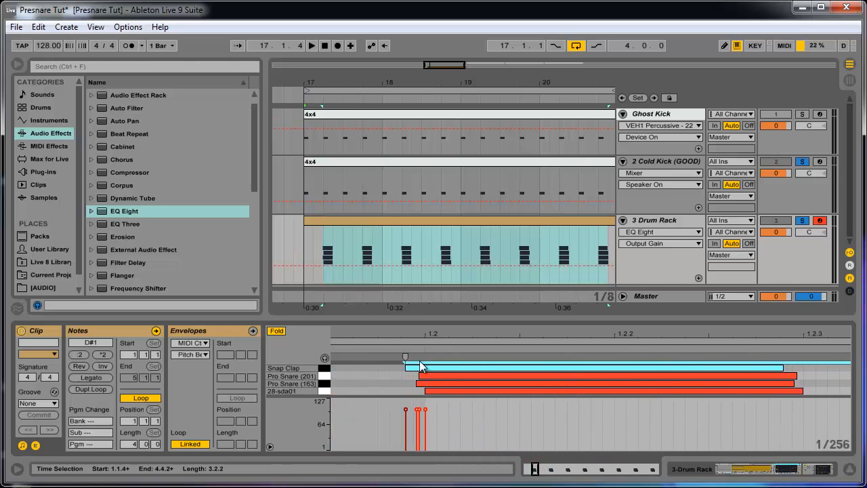
{"action": "left_click_drag", "start_coordinate": [418, 367], "coordinate": [410, 368]}
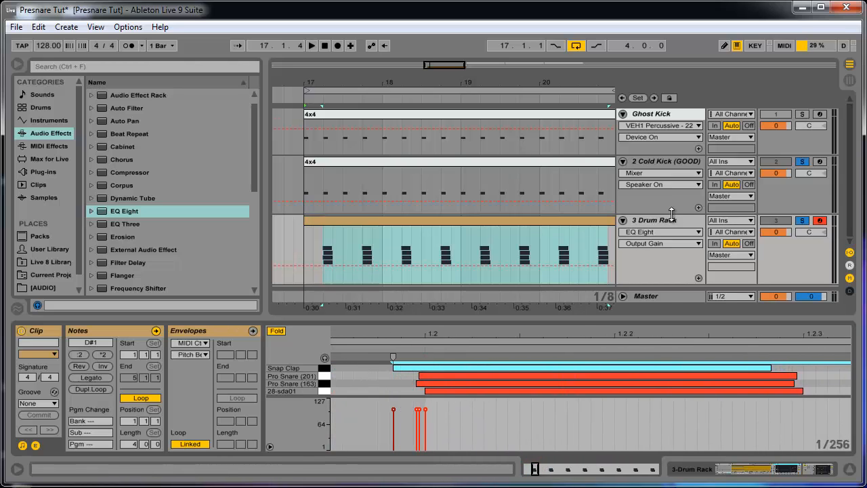
Set the Snap Clap sampler's volume envelope attack to 11.8 ms while auditioning it.
{"action": "left_click", "coordinate": [672, 216]}
{"action": "key", "text": "space"}
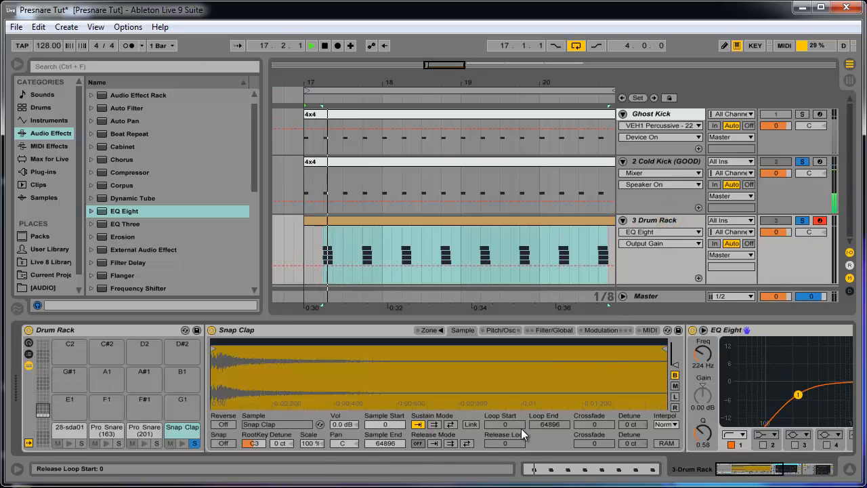
{"action": "left_click", "coordinate": [560, 330]}
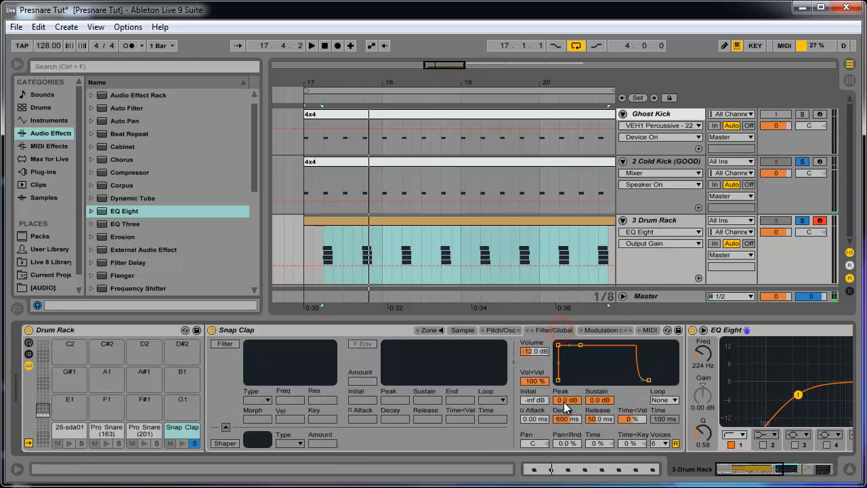
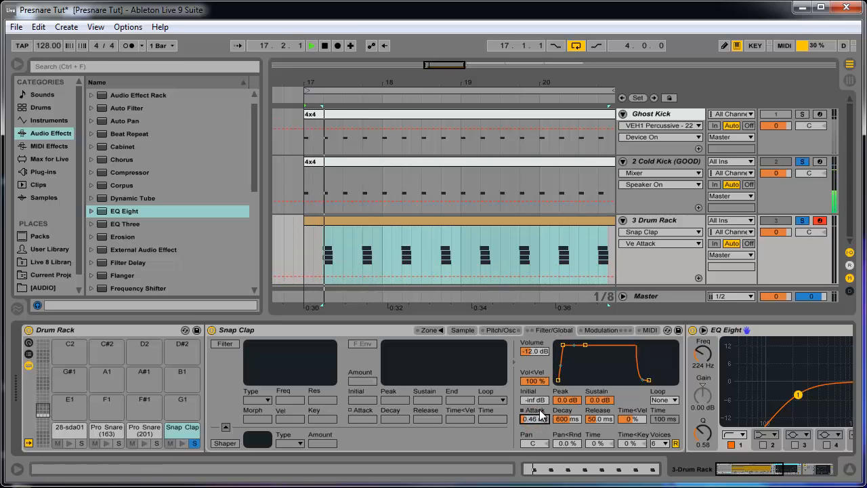
{"action": "left_click_drag", "start_coordinate": [541, 416], "coordinate": [544, 425]}
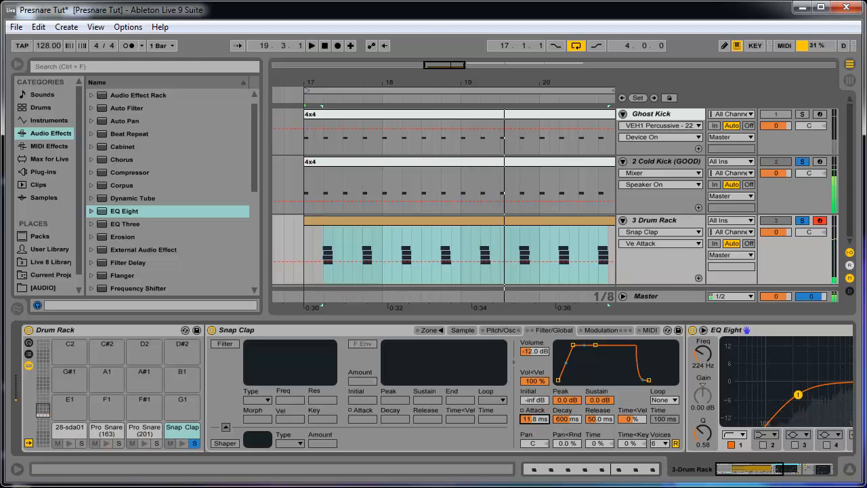
Set the Drum Rack's sidechain Compressor to an inf:1 ratio and a -32.0 dB threshold.
{"action": "scroll", "coordinate": [693, 424], "scroll_direction": "right", "scroll_amount": 8}
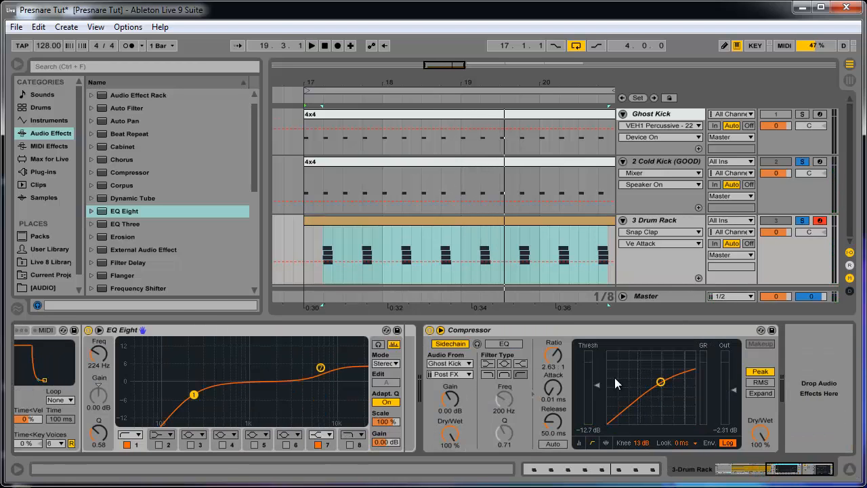
{"action": "left_click_drag", "start_coordinate": [557, 367], "coordinate": [556, 362]}
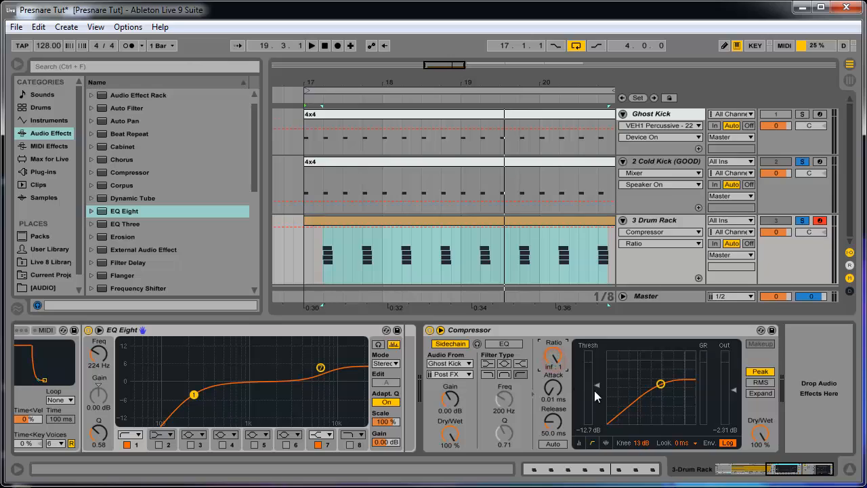
{"action": "left_click_drag", "start_coordinate": [594, 391], "coordinate": [593, 385]}
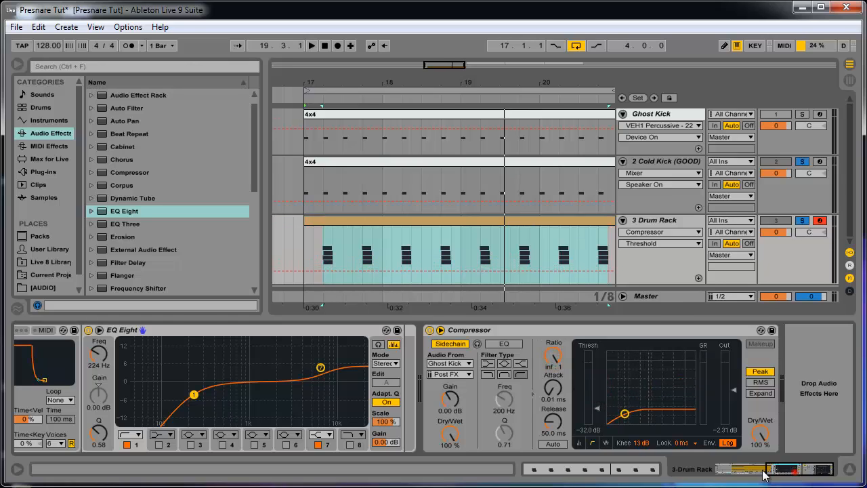
Audition the Snap Clap, shorten its volume envelope attack to 4.72 ms and turn off the pad's solo.
{"action": "left_click_drag", "start_coordinate": [766, 475], "coordinate": [705, 472]}
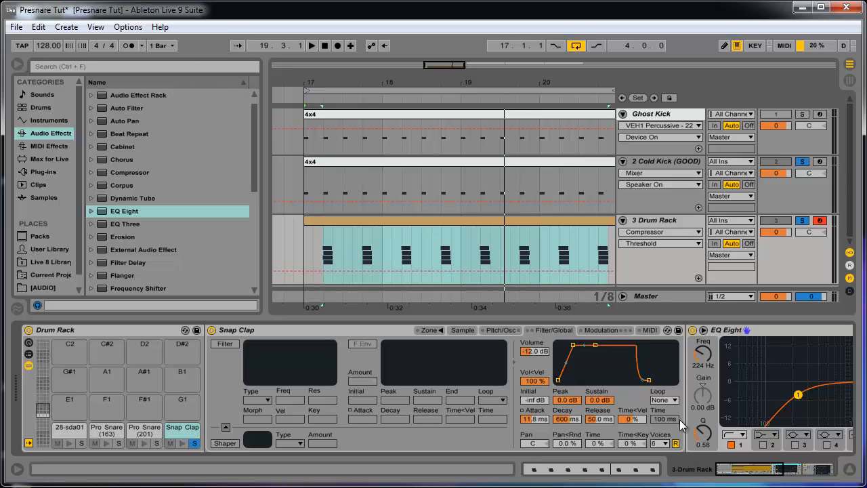
{"action": "key", "text": "space"}
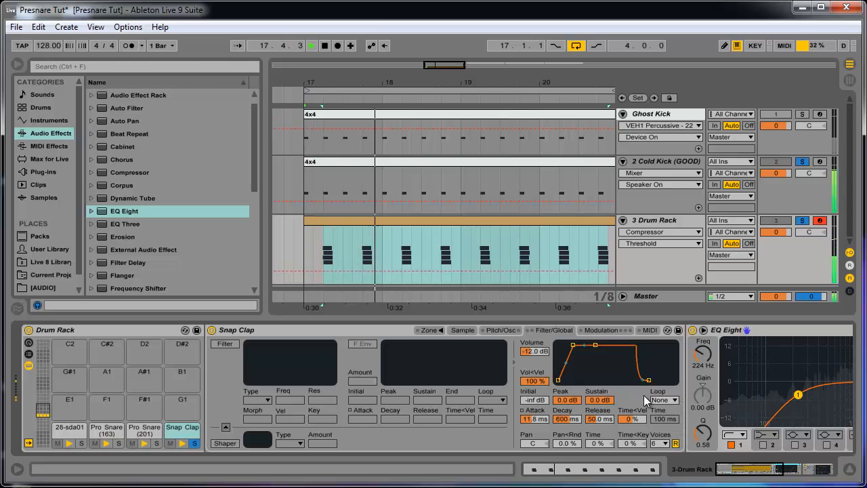
{"action": "key", "text": "space"}
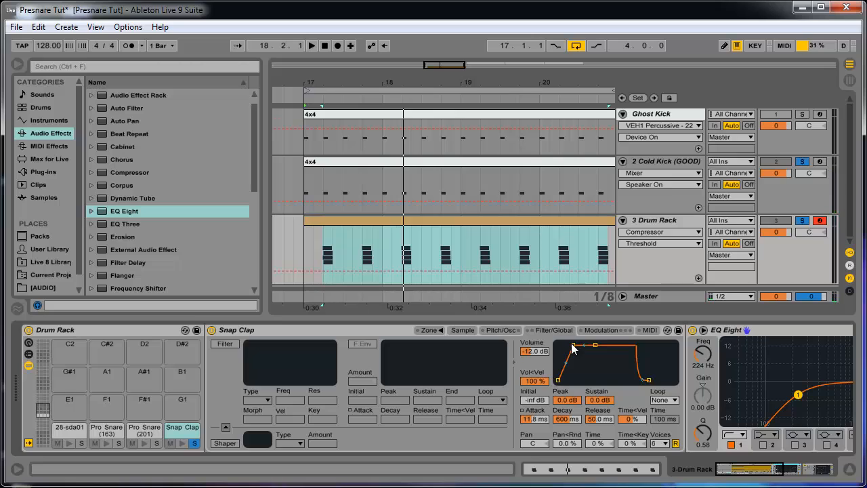
{"action": "key", "text": "space"}
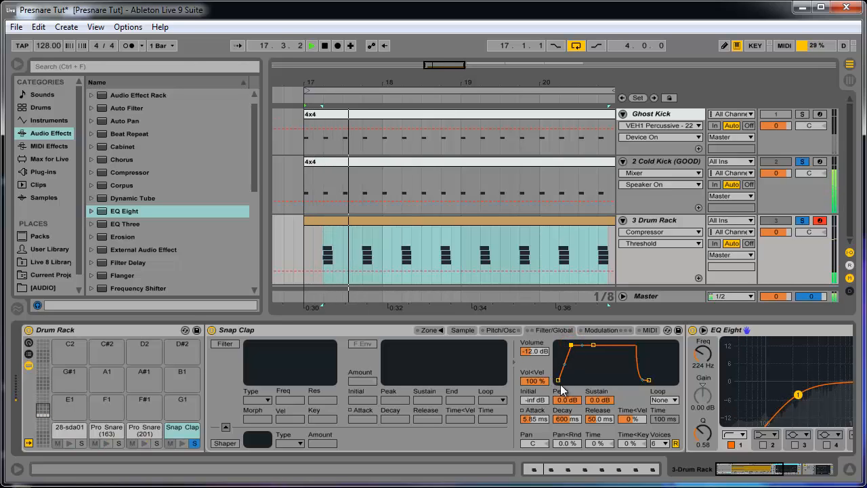
{"action": "left_click_drag", "start_coordinate": [572, 351], "coordinate": [571, 350]}
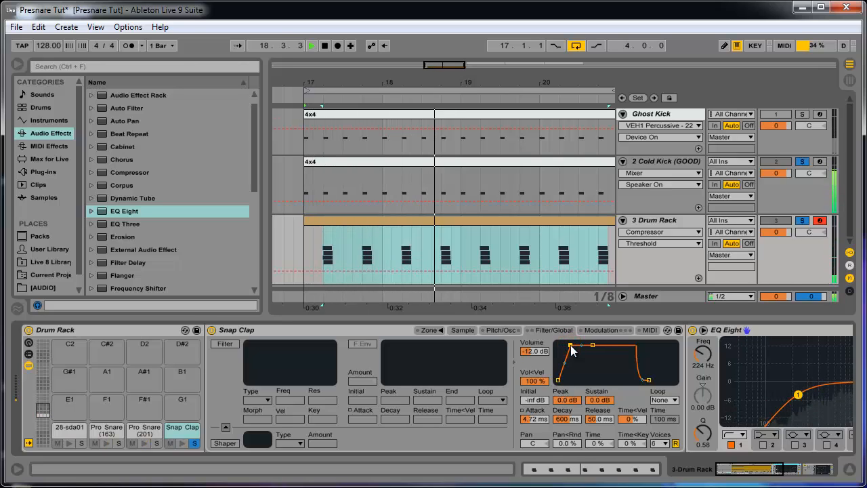
{"action": "key", "text": "space"}
{"action": "left_click", "coordinate": [194, 443]}
Reduce the sidechain Compressor's ratio to about 7.88:1 and raise its threshold.
{"action": "left_click_drag", "start_coordinate": [757, 468], "coordinate": [817, 469]}
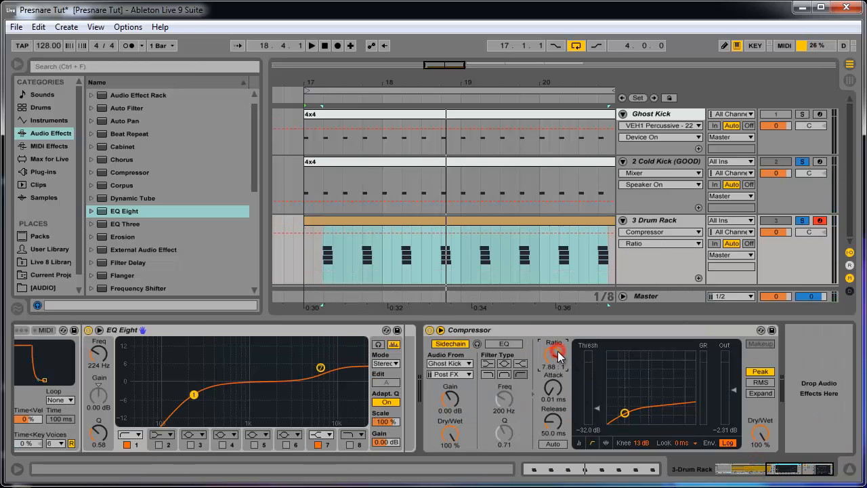
{"action": "left_click_drag", "start_coordinate": [595, 412], "coordinate": [595, 411]}
{"action": "left_click_drag", "start_coordinate": [817, 468], "coordinate": [650, 470]}
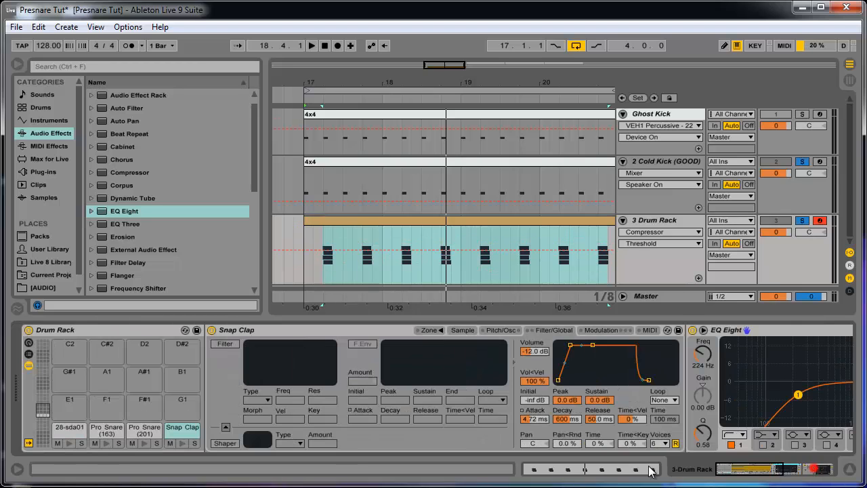
Move the Snap Clap EQ's filter 1 low cut up to 835 Hz with a Q of 1.02 during playback.
{"action": "left_click_drag", "start_coordinate": [733, 469], "coordinate": [751, 479]}
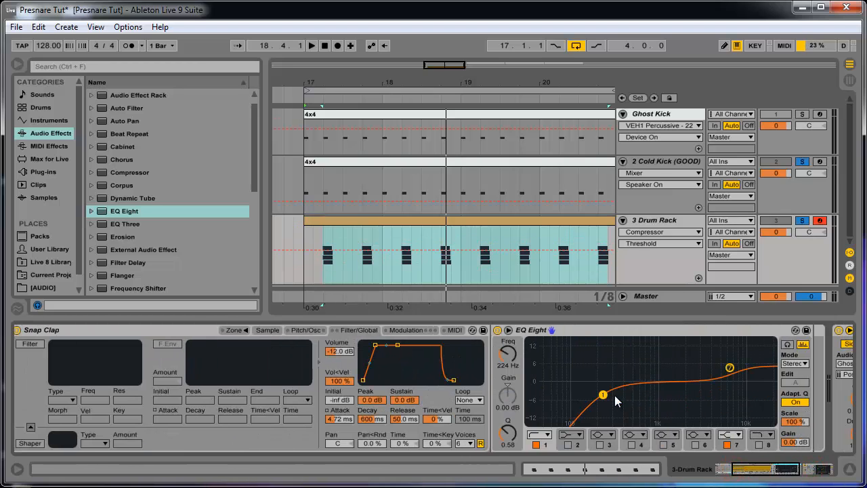
{"action": "left_click_drag", "start_coordinate": [602, 397], "coordinate": [618, 393]}
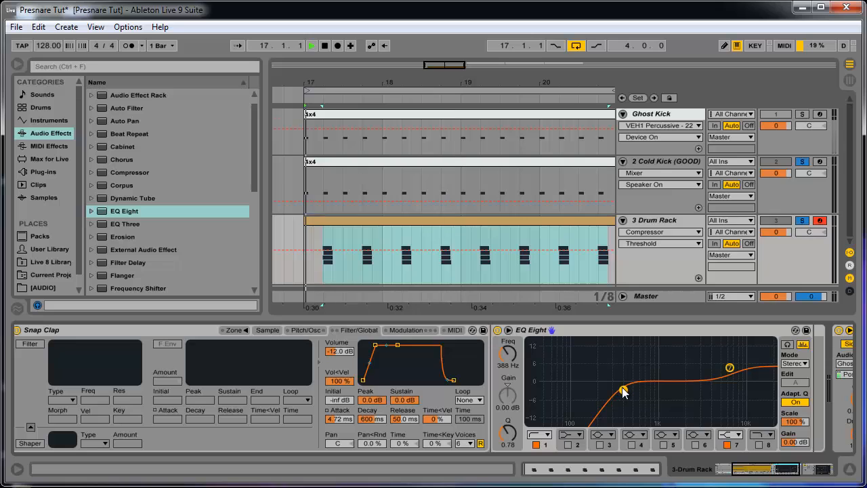
{"action": "left_click_drag", "start_coordinate": [625, 392], "coordinate": [653, 388]}
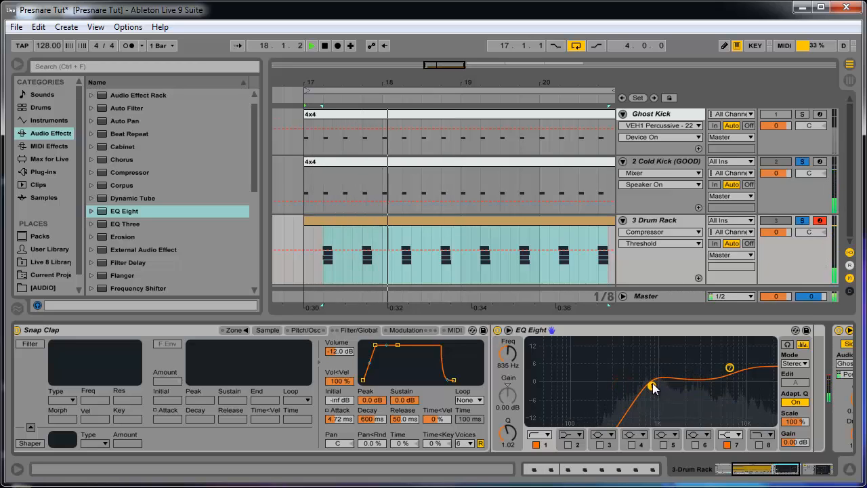
Solo the Snap Clap and boost its EQ with filter 4 by 4.59 dB at 1.37 kHz and filter 7 by 6.82 dB at 8.82 kHz.
{"action": "mouse_move", "coordinate": [785, 470]}
{"action": "left_mouse_down"}
{"action": "mouse_move", "coordinate": [745, 469]}
{"action": "mouse_move", "coordinate": [768, 469]}
{"action": "left_mouse_up"}
{"action": "left_click", "coordinate": [194, 444]}
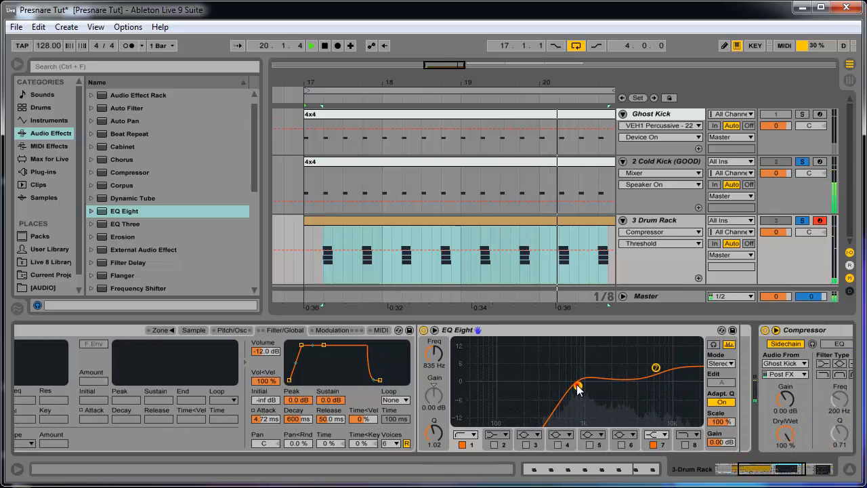
{"action": "left_click_drag", "start_coordinate": [577, 387], "coordinate": [573, 427]}
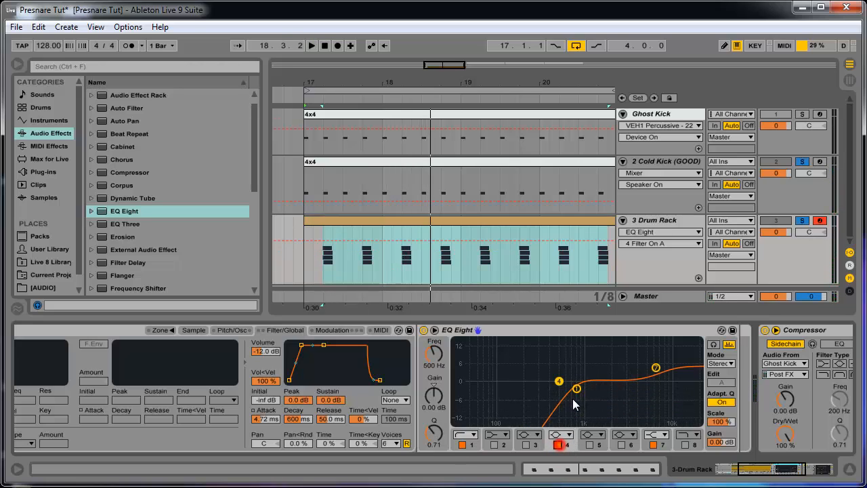
{"action": "mouse_move", "coordinate": [606, 364]}
{"action": "left_mouse_down"}
{"action": "mouse_move", "coordinate": [638, 364]}
{"action": "mouse_move", "coordinate": [599, 372]}
{"action": "left_mouse_up"}
{"action": "key", "text": "space"}
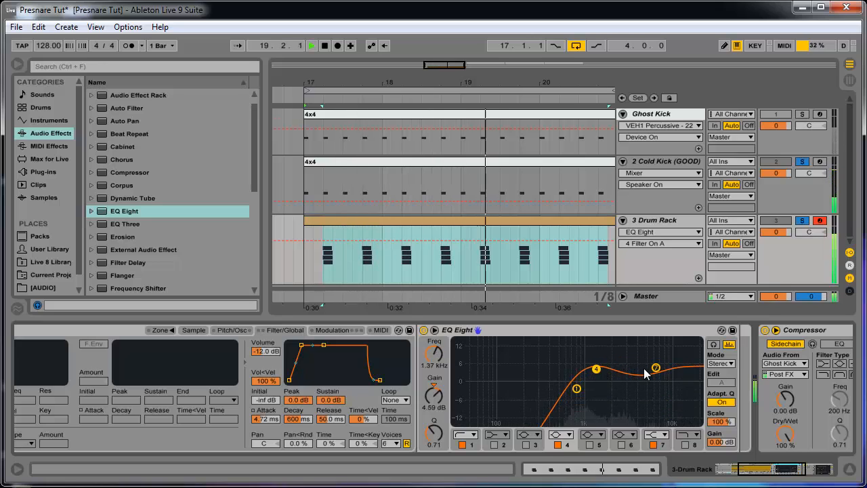
{"action": "mouse_move", "coordinate": [657, 370]}
{"action": "left_mouse_down"}
{"action": "mouse_move", "coordinate": [663, 396]}
{"action": "mouse_move", "coordinate": [658, 380]}
{"action": "mouse_move", "coordinate": [682, 370]}
{"action": "mouse_move", "coordinate": [666, 363]}
{"action": "left_mouse_up"}
Enable filter 2 in the Snap Clap's EQ Eight as a steep low cut at 390 Hz.
{"action": "left_click", "coordinate": [759, 475]}
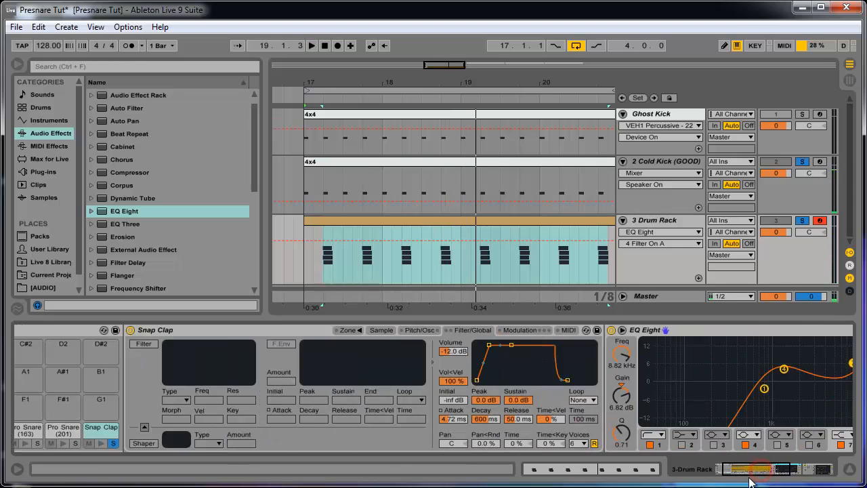
{"action": "left_click", "coordinate": [617, 444]}
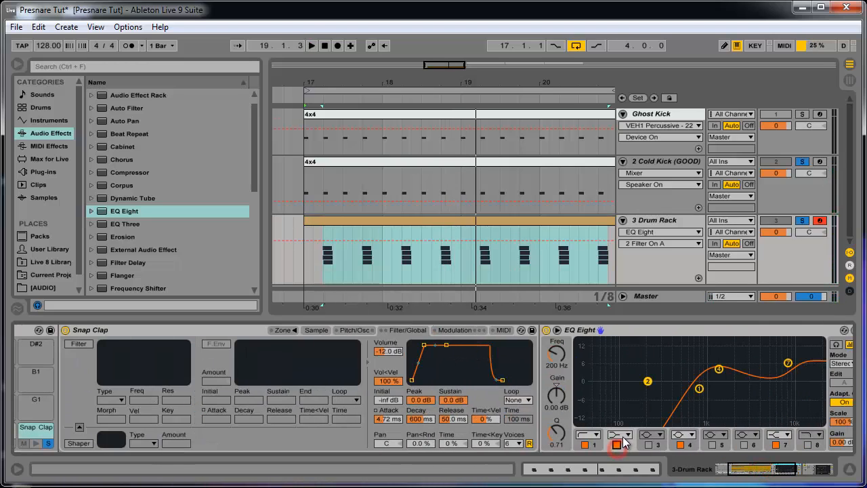
{"action": "left_click", "coordinate": [623, 435]}
{"action": "left_click", "coordinate": [624, 446]}
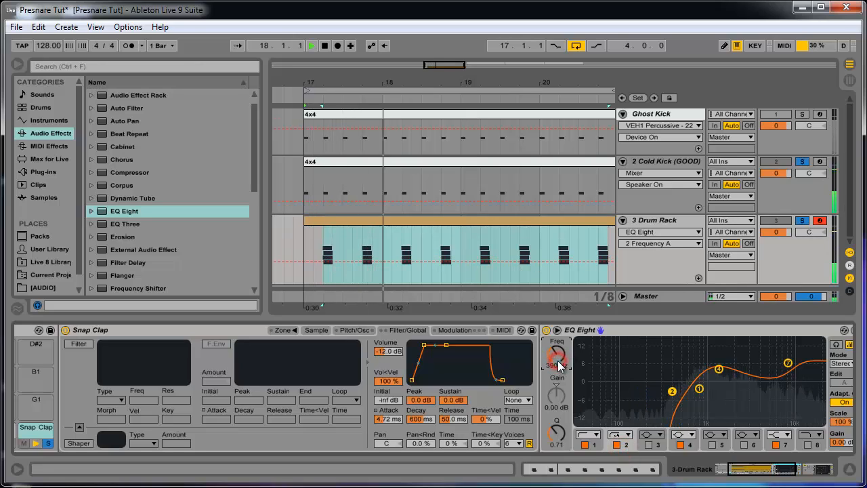
Turn off the Snap Clap's solo and audition Pro Snare (201) on its own.
{"action": "left_click_drag", "start_coordinate": [801, 476], "coordinate": [745, 467]}
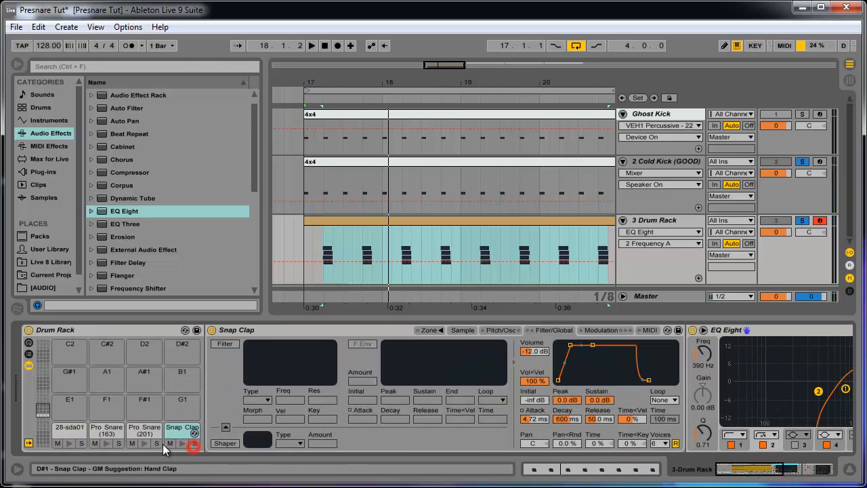
{"action": "key", "text": "space"}
{"action": "key", "text": "space"}
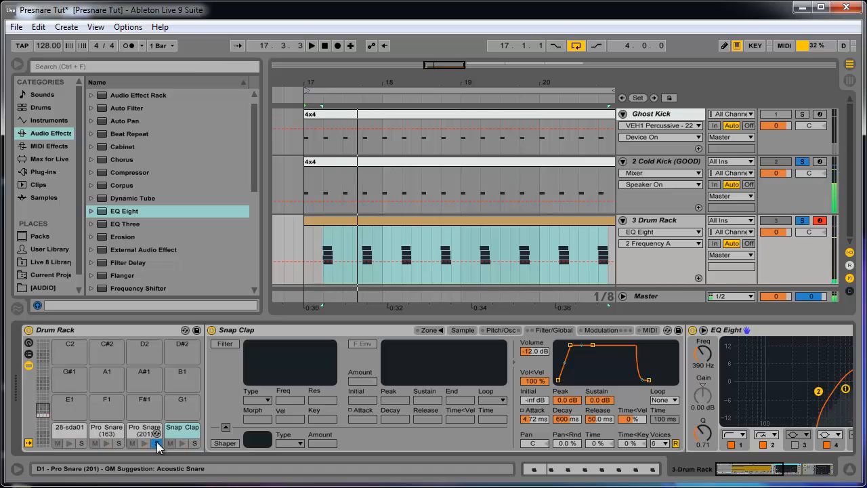
{"action": "left_click", "coordinate": [156, 442]}
Solo and audition Pro Snare (163), and zoom in on the start of its sample waveform.
{"action": "left_click", "coordinate": [106, 430]}
{"action": "left_click", "coordinate": [118, 443]}
{"action": "key", "text": "space"}
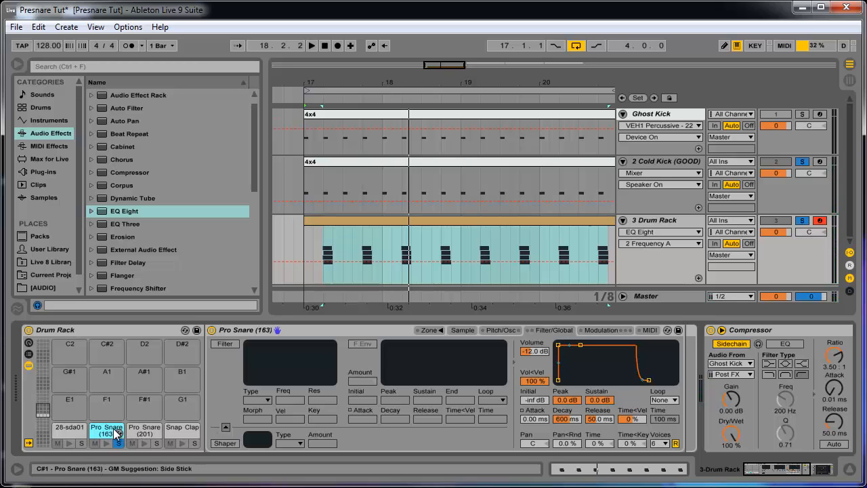
{"action": "left_click", "coordinate": [462, 330]}
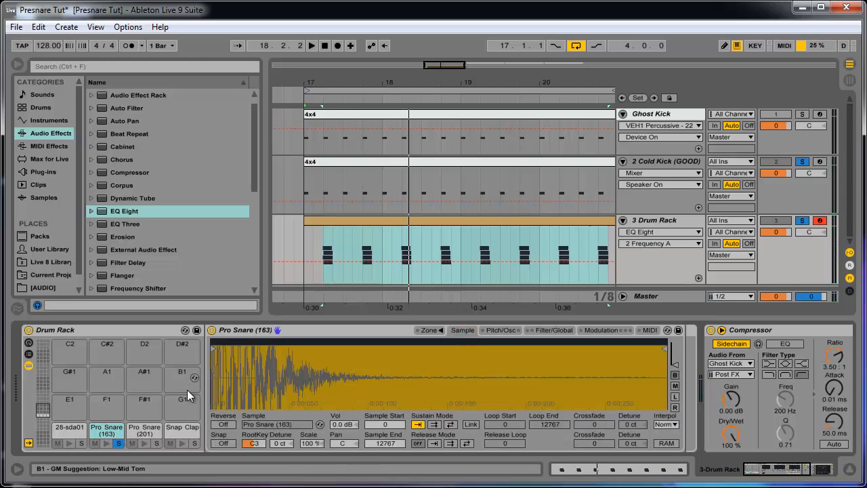
{"action": "mouse_move", "coordinate": [264, 384]}
{"action": "left_mouse_down"}
{"action": "mouse_move", "coordinate": [281, 372]}
{"action": "mouse_move", "coordinate": [268, 373]}
{"action": "left_mouse_up"}
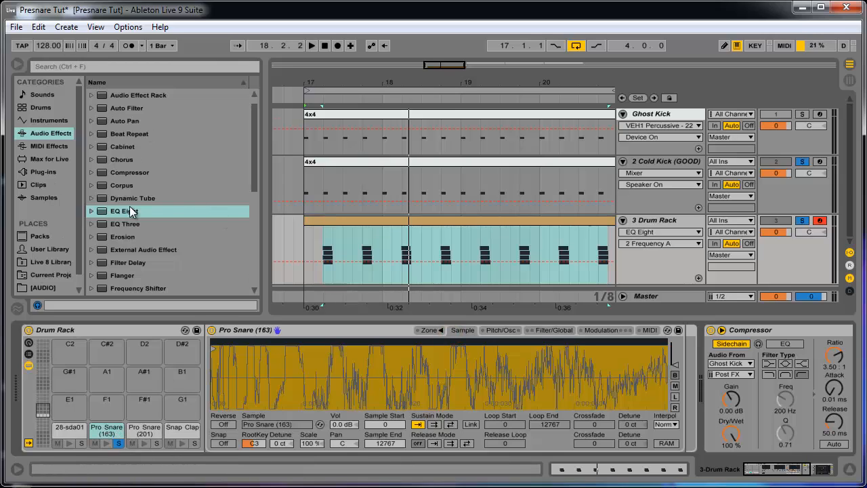
Insert an EQ Eight after Pro Snare (163) and set its filter 1 low cut to 201 Hz with a Q of 0.72 during playback.
{"action": "left_click_drag", "start_coordinate": [130, 211], "coordinate": [711, 389]}
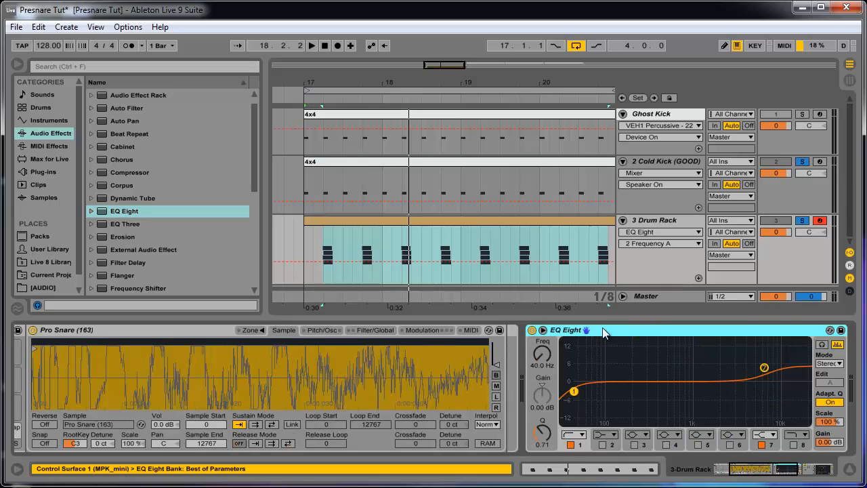
{"action": "key", "text": "space"}
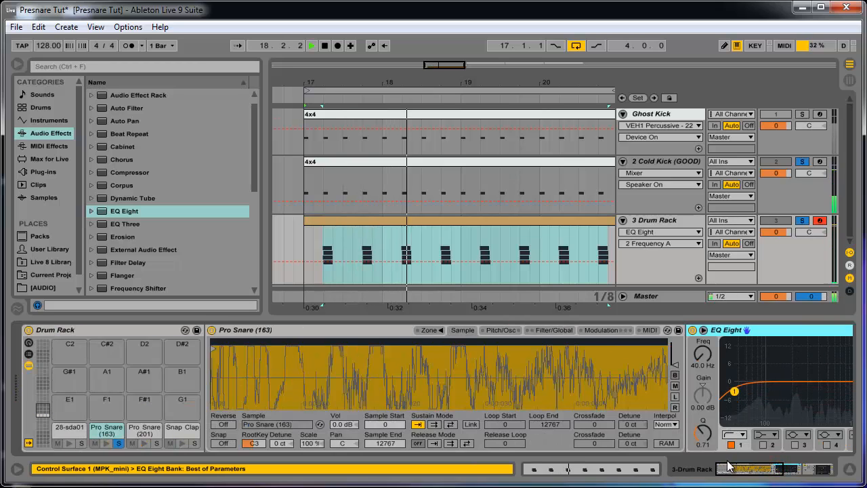
{"action": "left_click_drag", "start_coordinate": [734, 465], "coordinate": [758, 470]}
{"action": "left_click_drag", "start_coordinate": [466, 390], "coordinate": [525, 391]}
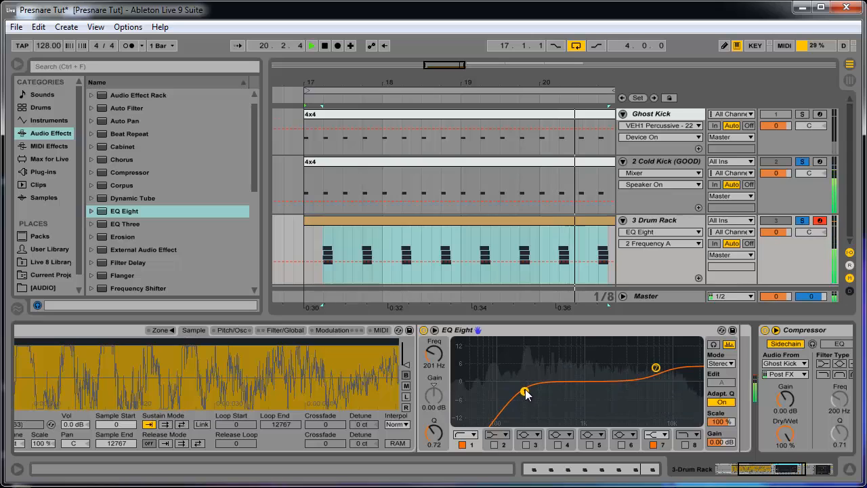
Set the Pro Snare (163) EQ's filter 7 to 5.83 dB at 7.76 kHz, filter 5 to -5.33 dB at 1.73 kHz and output gain to -1.13 dB.
{"action": "mouse_move", "coordinate": [655, 370]}
{"action": "left_mouse_down"}
{"action": "mouse_move", "coordinate": [679, 376]}
{"action": "mouse_move", "coordinate": [633, 360]}
{"action": "mouse_move", "coordinate": [663, 364]}
{"action": "left_mouse_up"}
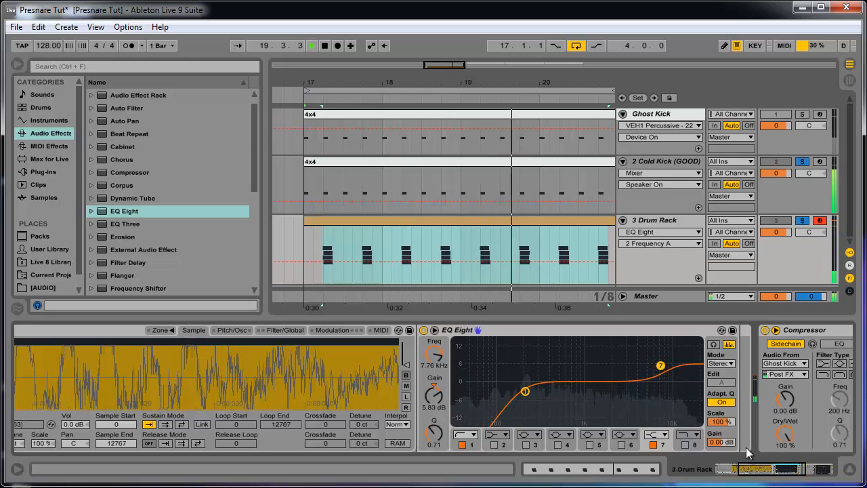
{"action": "left_click", "coordinate": [734, 442]}
{"action": "left_click", "coordinate": [589, 445]}
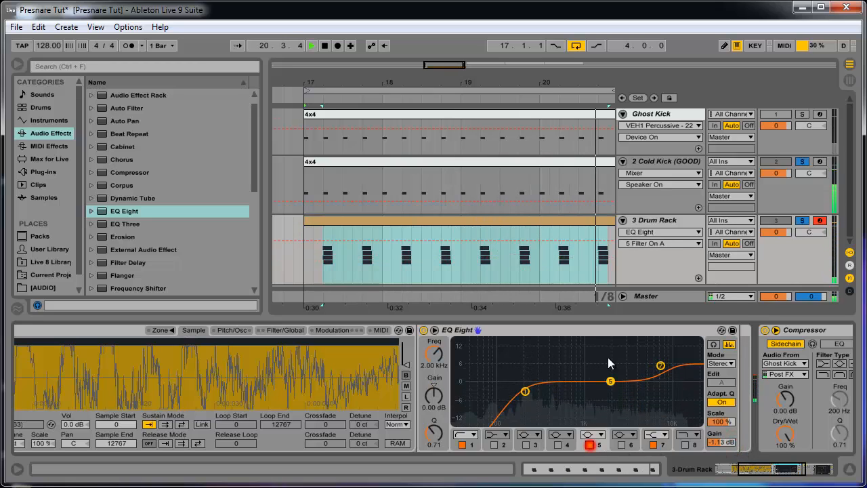
{"action": "left_click_drag", "start_coordinate": [611, 381], "coordinate": [609, 400]}
{"action": "key", "text": "space"}
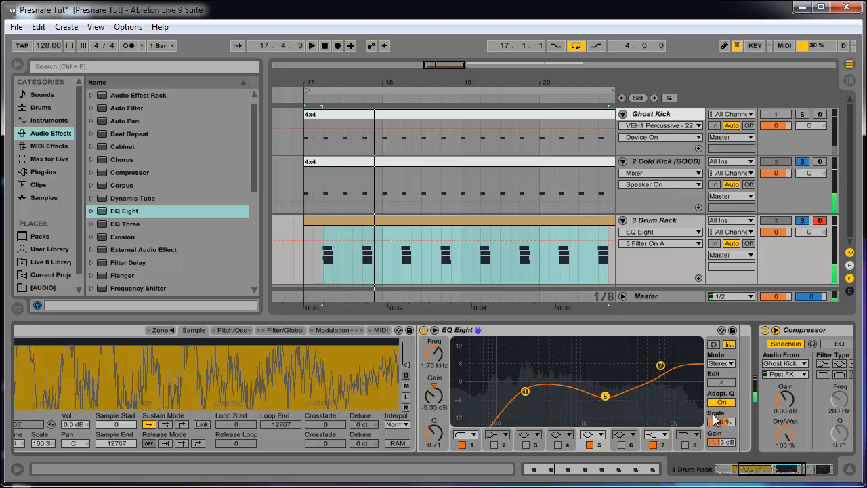
Readjust the Pro Snare (163) EQ's filter 1 low cut and enable filter 2 as a steep low cut at 187 Hz with a Q of 0.85.
{"action": "left_click_drag", "start_coordinate": [524, 394], "coordinate": [530, 395]}
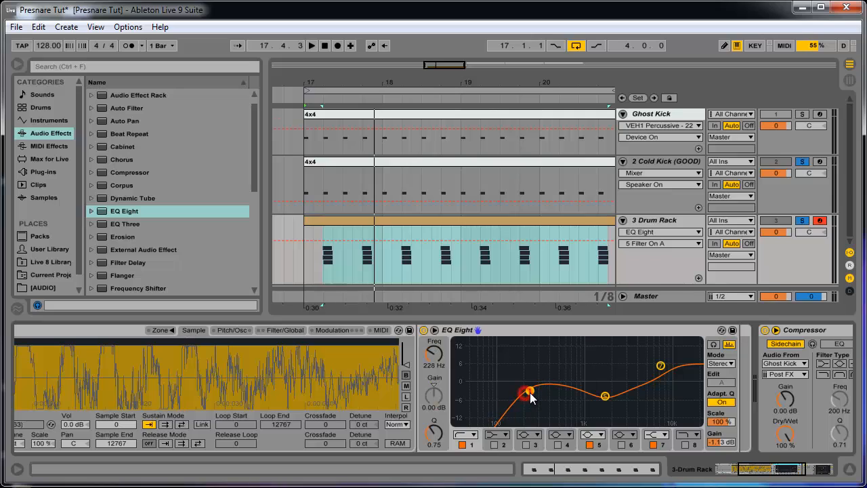
{"action": "left_click", "coordinate": [494, 445]}
{"action": "left_click", "coordinate": [505, 434]}
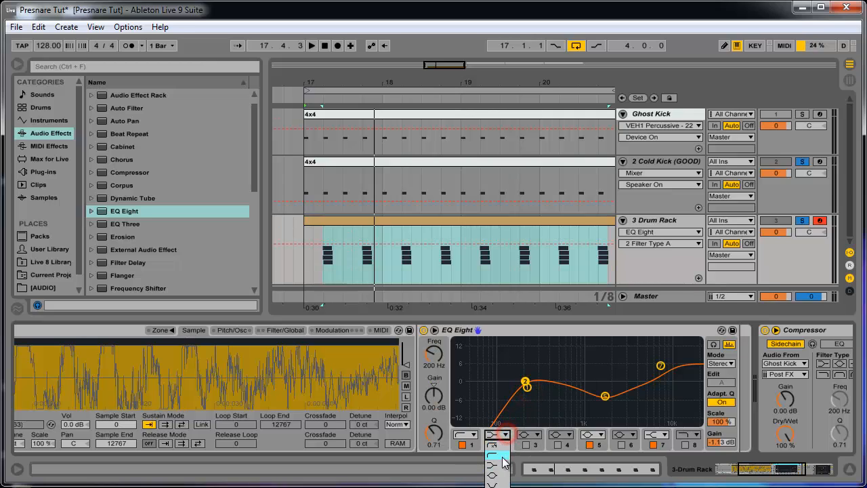
{"action": "left_click", "coordinate": [499, 448]}
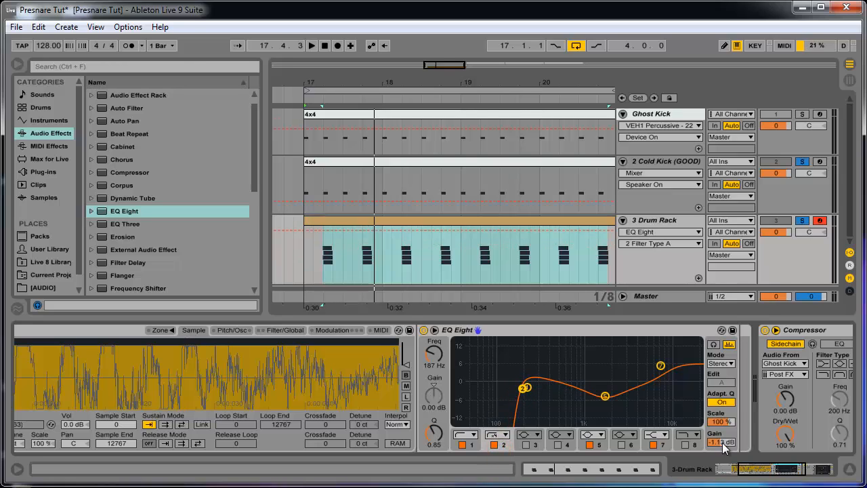
Switch the solo from Pro Snare (163) to 28-sda01, audition it and inspect that pad's device chain.
{"action": "left_click_drag", "start_coordinate": [768, 480], "coordinate": [747, 478]}
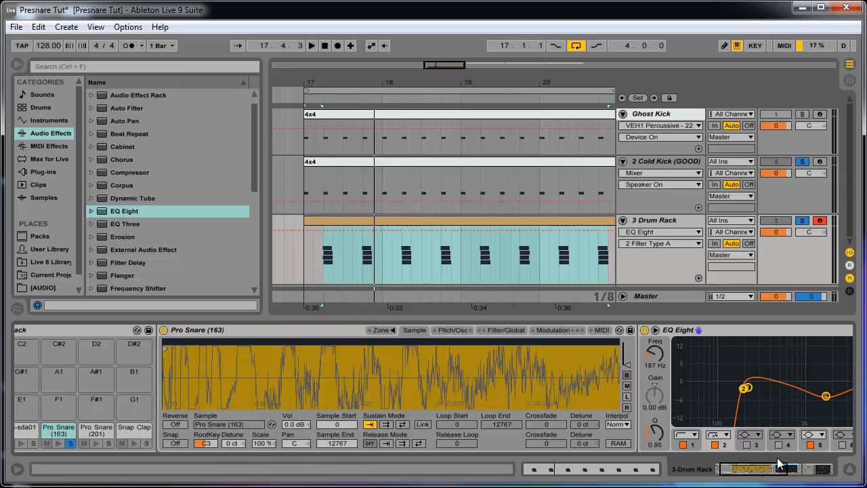
{"action": "left_click_drag", "start_coordinate": [742, 474], "coordinate": [726, 469]}
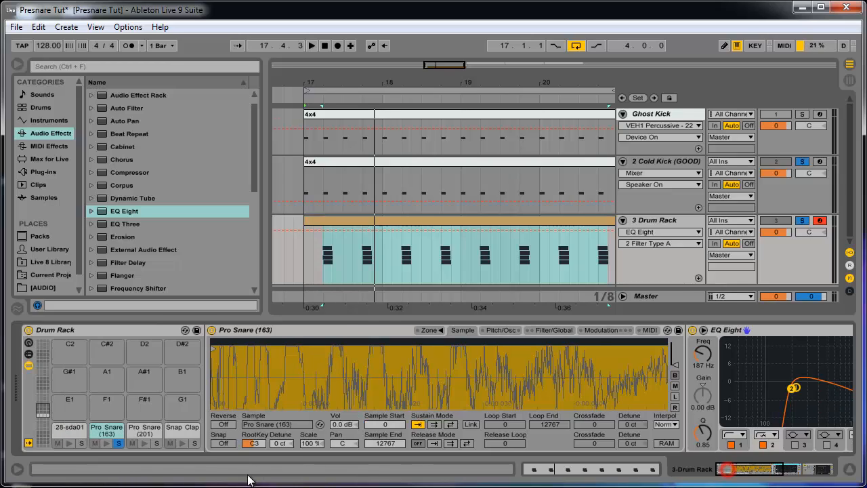
{"action": "left_click", "coordinate": [119, 443]}
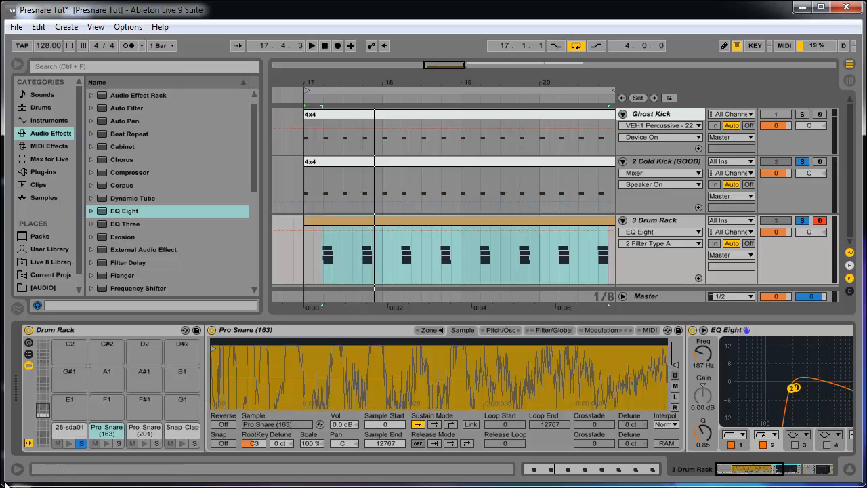
{"action": "left_click", "coordinate": [66, 430]}
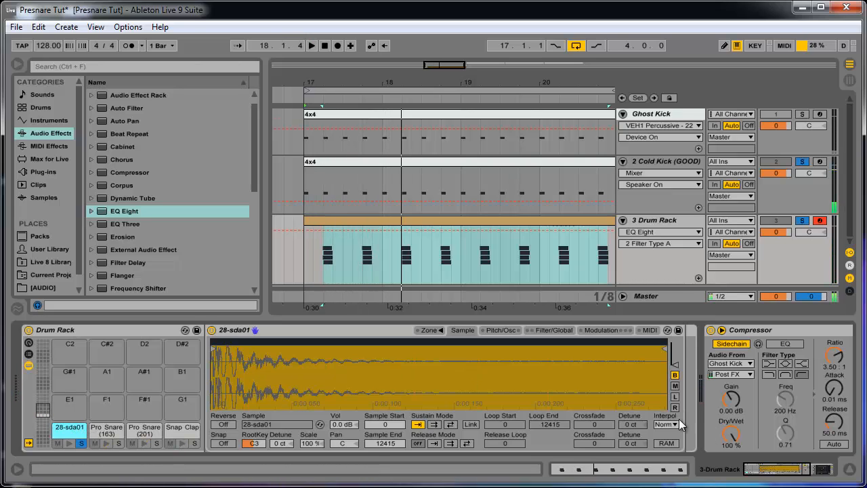
{"action": "left_click_drag", "start_coordinate": [770, 469], "coordinate": [781, 460]}
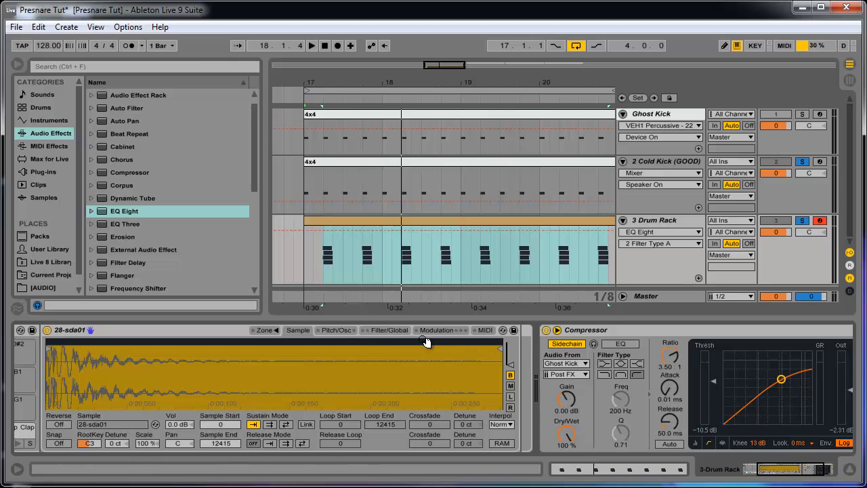
{"action": "left_click_drag", "start_coordinate": [762, 472], "coordinate": [732, 472]}
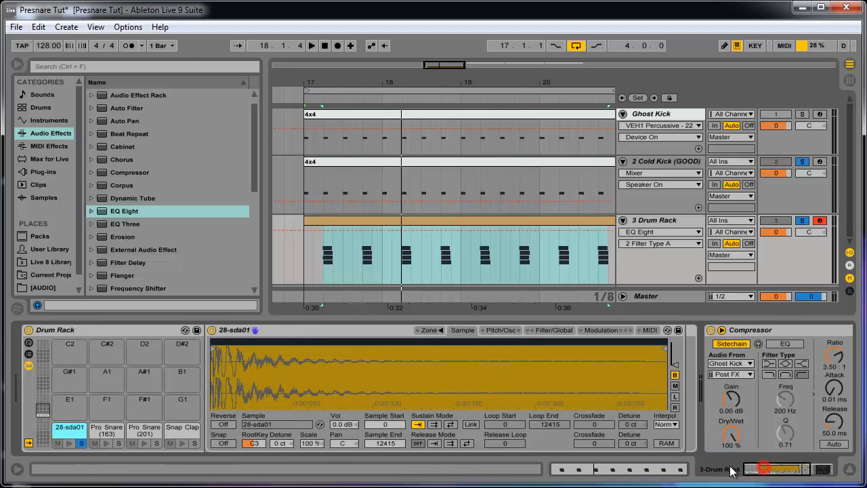
Add an EQ Eight after 28-sda01 with filter 1 cutting lows at 354 Hz (Q 0.75) and filter 2 as a steep low cut at 269 Hz (Q 0.69).
{"action": "mouse_move", "coordinate": [121, 214]}
{"action": "left_mouse_down"}
{"action": "mouse_move", "coordinate": [673, 383]}
{"action": "mouse_move", "coordinate": [667, 387]}
{"action": "left_mouse_up"}
{"action": "key", "text": "space"}
{"action": "left_click_drag", "start_coordinate": [576, 399], "coordinate": [659, 391]}
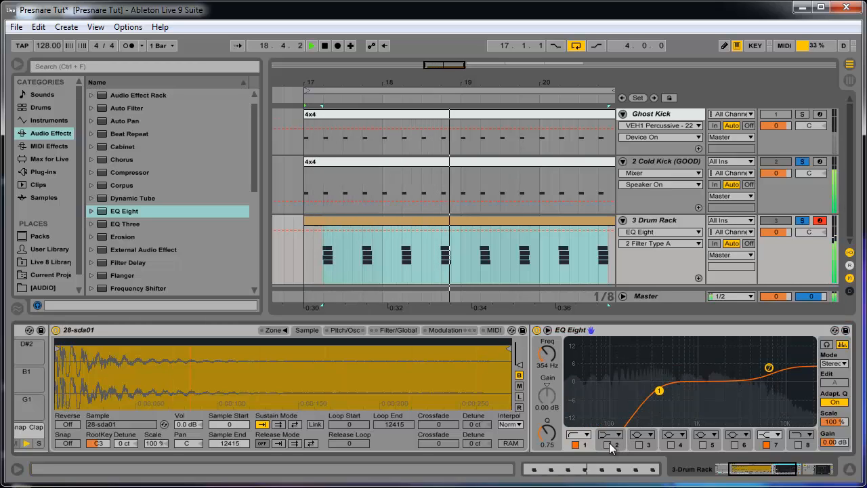
{"action": "left_click", "coordinate": [609, 445]}
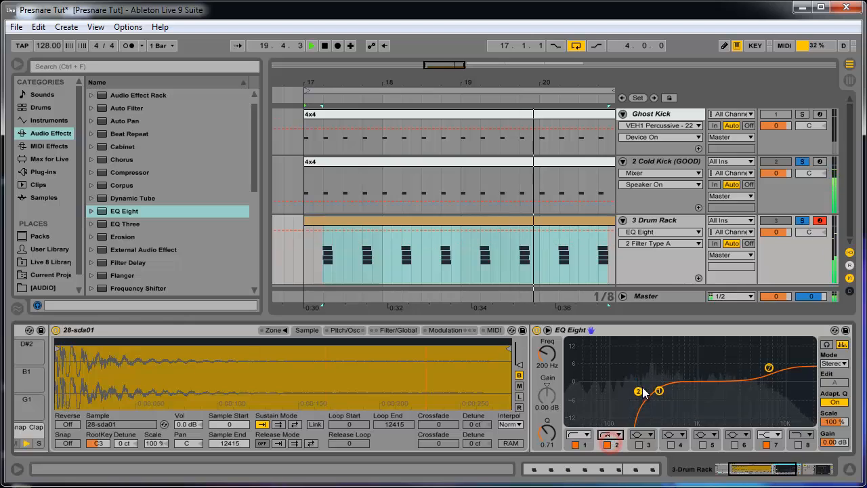
{"action": "left_click_drag", "start_coordinate": [644, 393], "coordinate": [656, 395]}
{"action": "left_click_drag", "start_coordinate": [776, 469], "coordinate": [720, 466]}
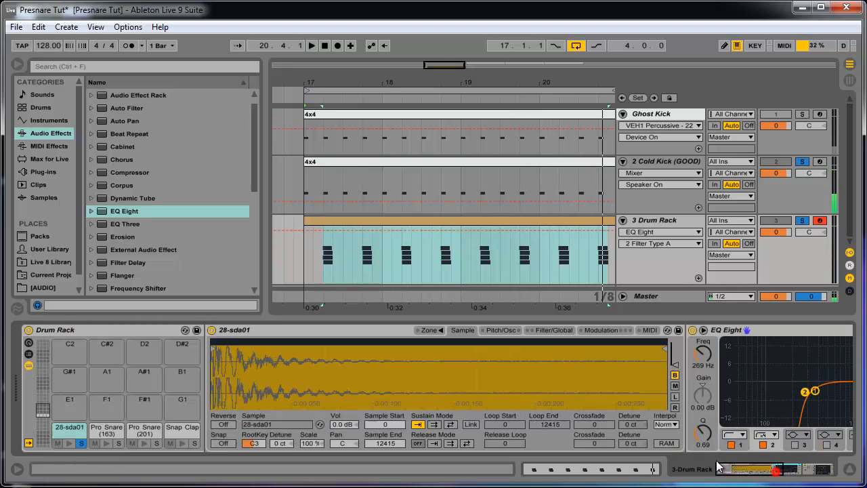
Turn off the 28-sda01 pad's solo and audition all the Drum Rack layers together.
{"action": "left_click", "coordinate": [72, 430]}
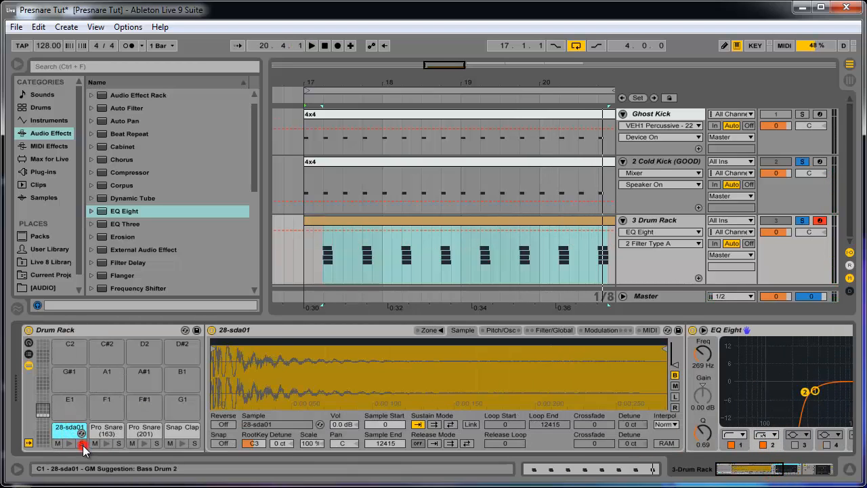
{"action": "left_click_drag", "start_coordinate": [745, 472], "coordinate": [751, 473]}
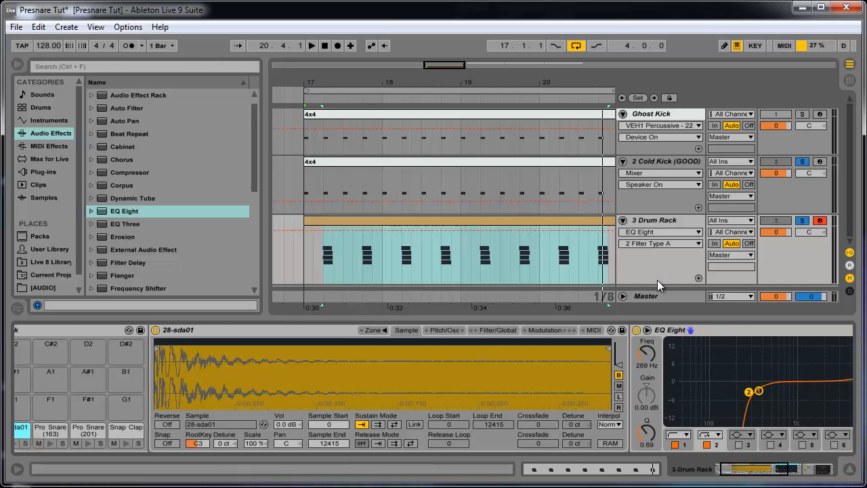
{"action": "key", "text": "space"}
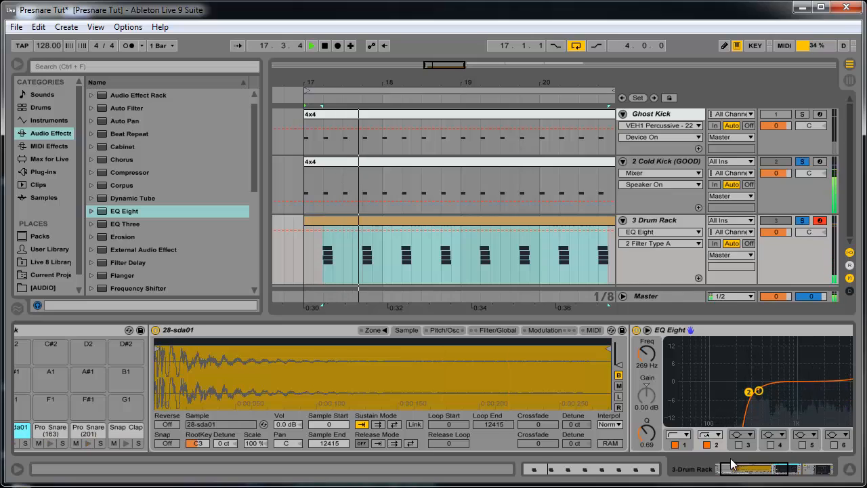
{"action": "key", "text": "space"}
{"action": "left_click_drag", "start_coordinate": [743, 472], "coordinate": [738, 472]}
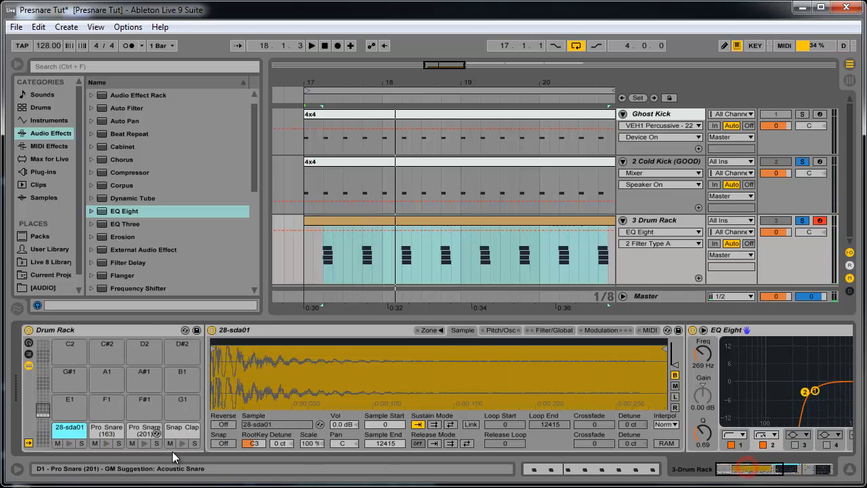
Audition Pro Snare (201) soloed, and switch the solo to the Snap Clap during playback.
{"action": "key", "text": "space"}
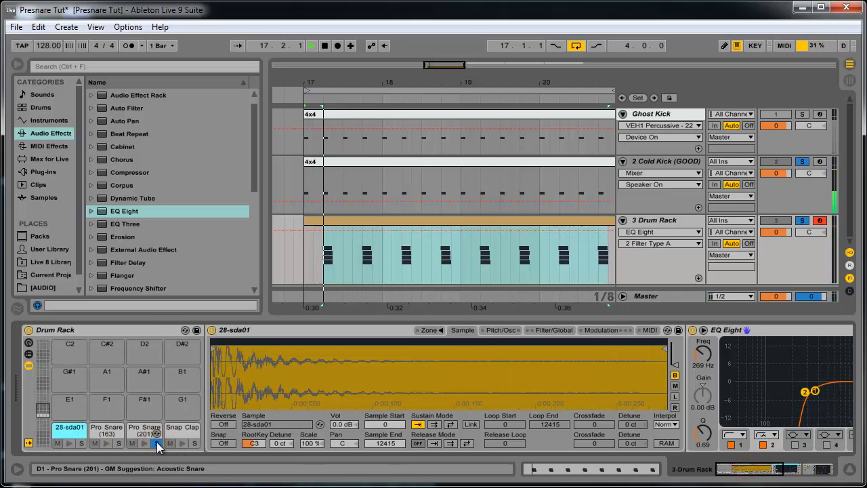
{"action": "left_click", "coordinate": [156, 444]}
{"action": "key", "text": "space"}
{"action": "left_click", "coordinate": [194, 444]}
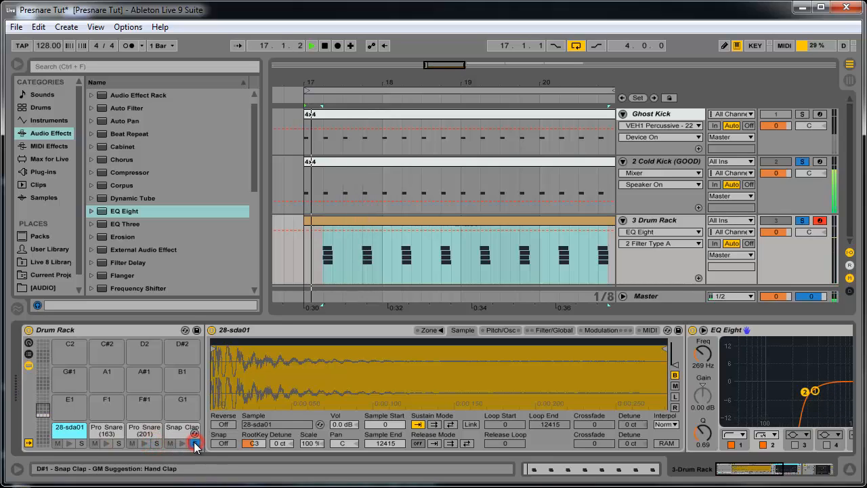
Lower the output gain of Snap Clap's EQ Eight to -5.25 dB, audition it and turn off the pad's solo.
{"action": "left_click", "coordinate": [175, 433]}
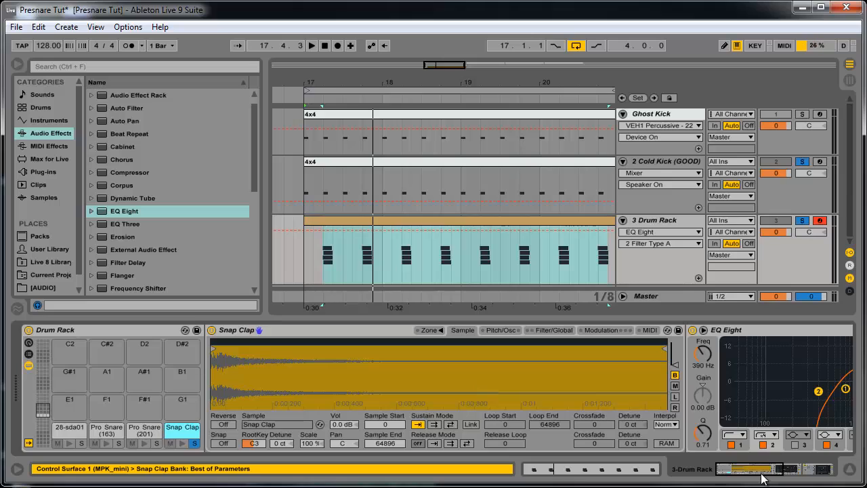
{"action": "left_click_drag", "start_coordinate": [760, 473], "coordinate": [776, 472]}
{"action": "left_click_drag", "start_coordinate": [812, 442], "coordinate": [785, 465]}
{"action": "key", "text": "space"}
{"action": "key", "text": "space"}
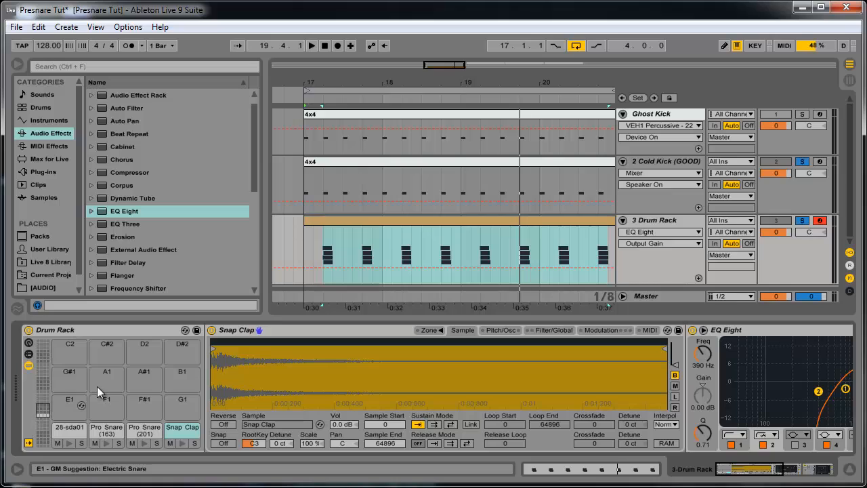
Show the Drum Rack's chain list and go through the Pro Snare (201), Snap Clap and 28-sda01 chains.
{"action": "left_click", "coordinate": [27, 356]}
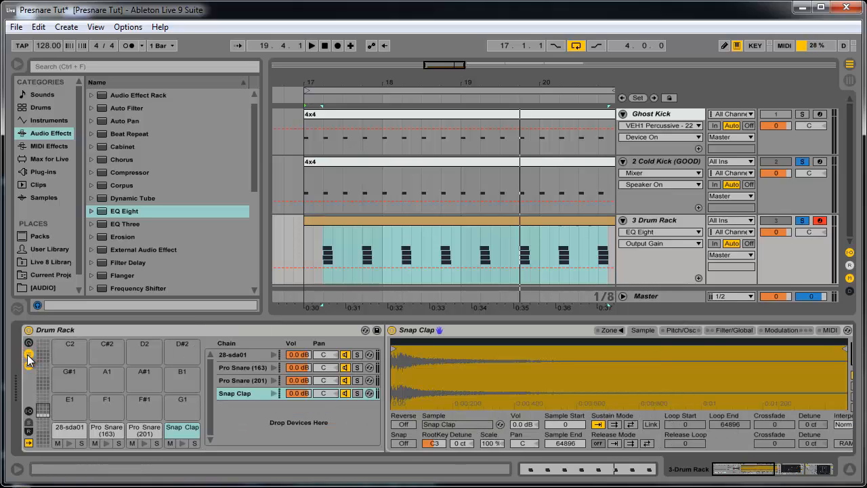
{"action": "left_click", "coordinate": [28, 356]}
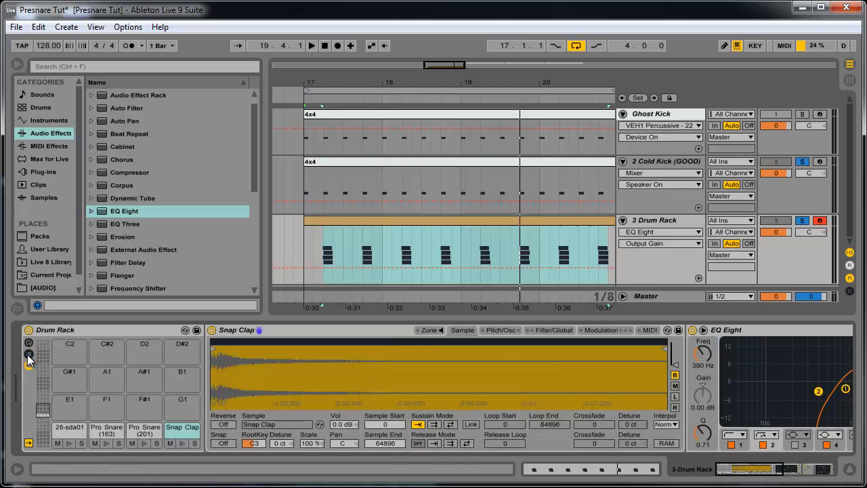
{"action": "left_click", "coordinate": [28, 356]}
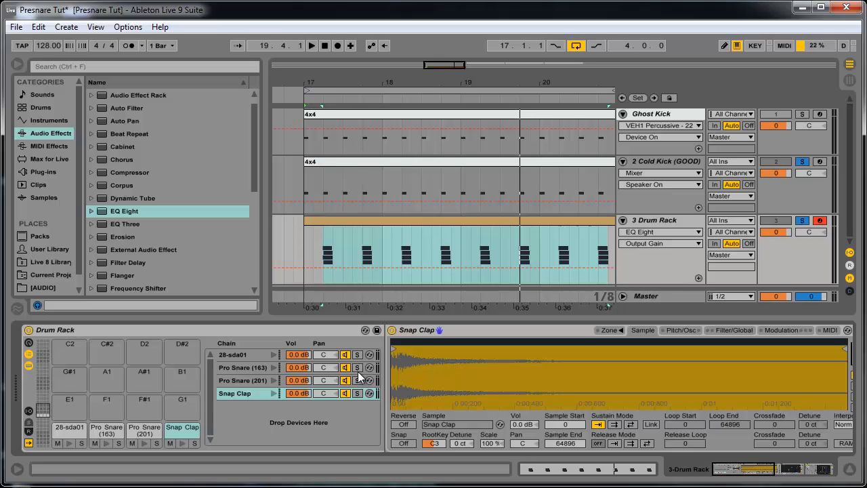
{"action": "left_click", "coordinate": [256, 386]}
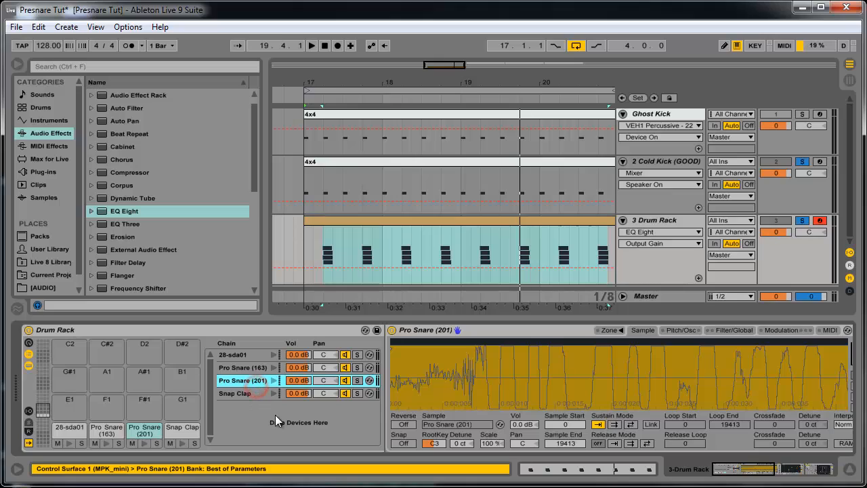
{"action": "left_click", "coordinate": [238, 397]}
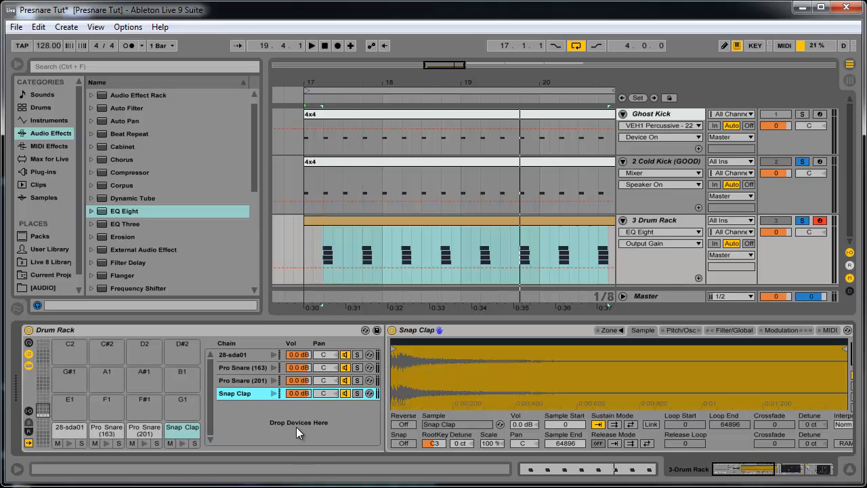
{"action": "left_click", "coordinate": [248, 355]}
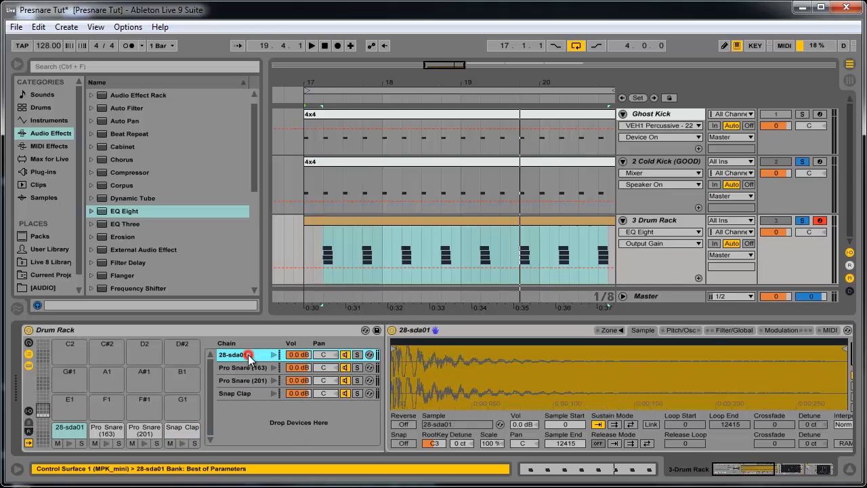
{"action": "left_click", "coordinate": [254, 384]}
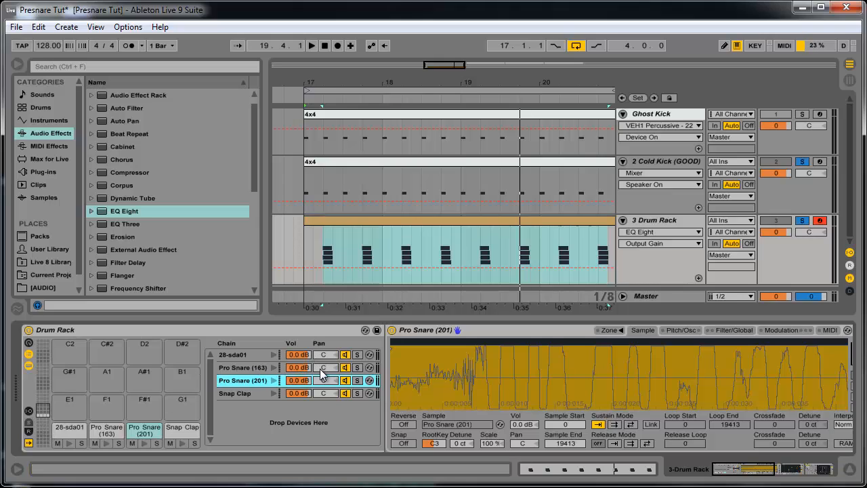
During playback, set the chain volumes of Pro Snare (201) to -5.0 dB and Snap Clap to -3.0 dB, soloing each.
{"action": "key", "text": "space"}
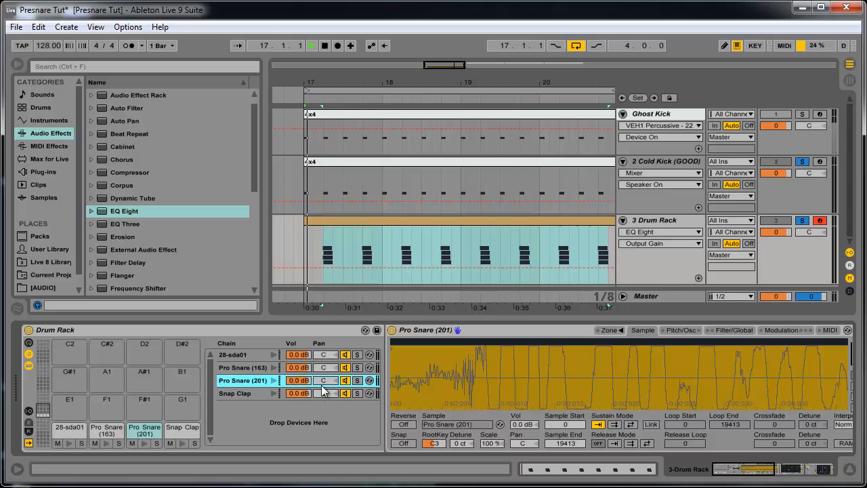
{"action": "left_click_drag", "start_coordinate": [306, 378], "coordinate": [300, 385]}
{"action": "left_click", "coordinate": [358, 381]}
{"action": "left_click", "coordinate": [356, 393]}
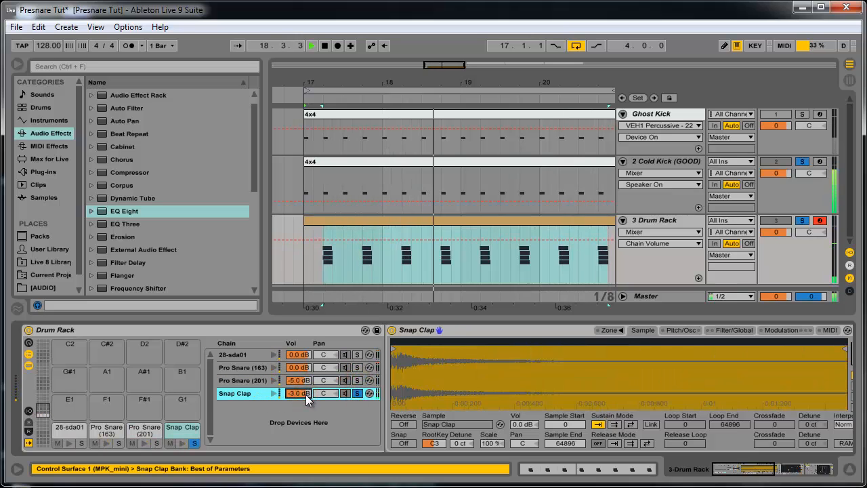
{"action": "left_click_drag", "start_coordinate": [306, 394], "coordinate": [306, 404]}
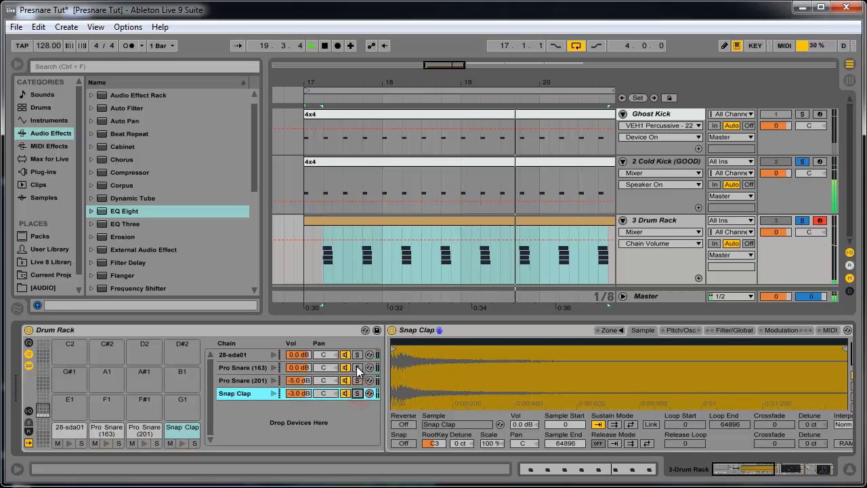
Set the soloed Pro Snare (163) chain to -1.5 dB and 28-sda01 to -1.2 dB, then audition all layers without solo.
{"action": "left_click", "coordinate": [357, 367]}
{"action": "left_click_drag", "start_coordinate": [305, 371], "coordinate": [309, 370]}
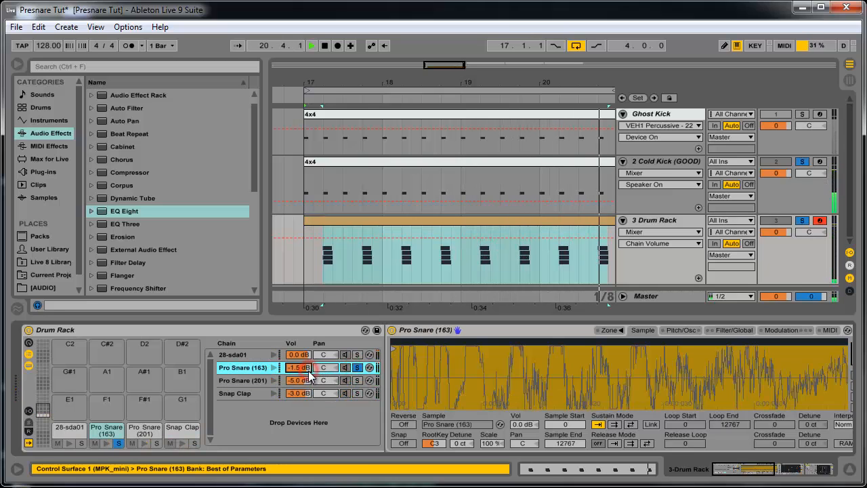
{"action": "left_click", "coordinate": [357, 354]}
{"action": "left_click_drag", "start_coordinate": [309, 357], "coordinate": [309, 359]}
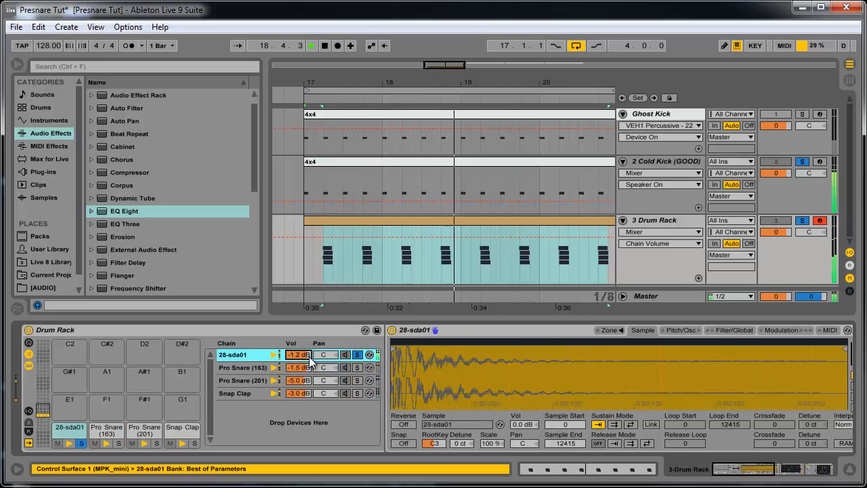
{"action": "left_click", "coordinate": [358, 359]}
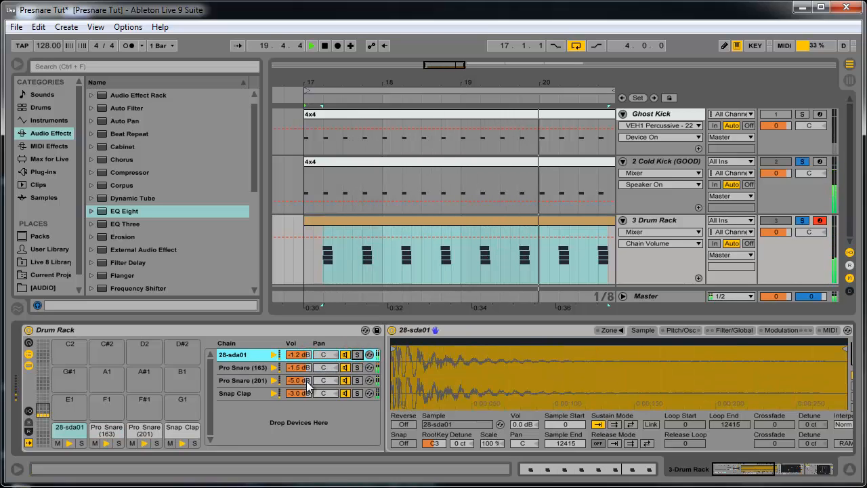
{"action": "key", "text": "space"}
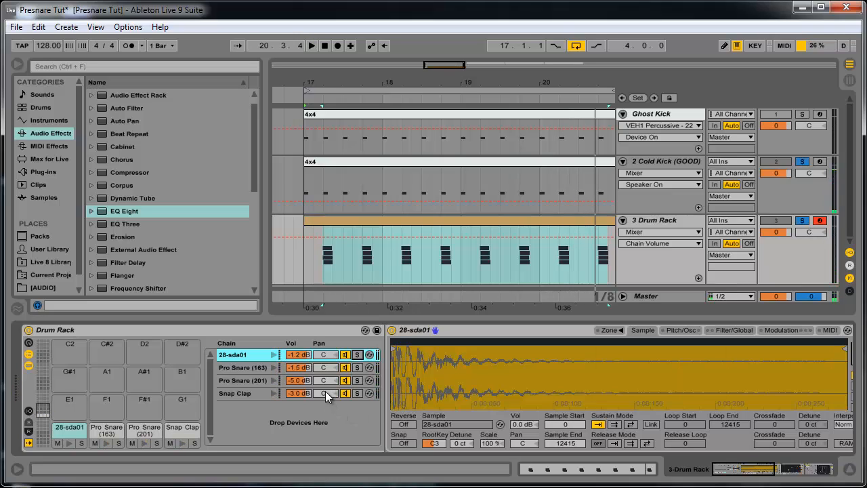
Shorten Snap Clap's volume envelope to an 84.7 ms decay with sustain at -inf dB and audition the layers.
{"action": "left_click", "coordinate": [257, 391]}
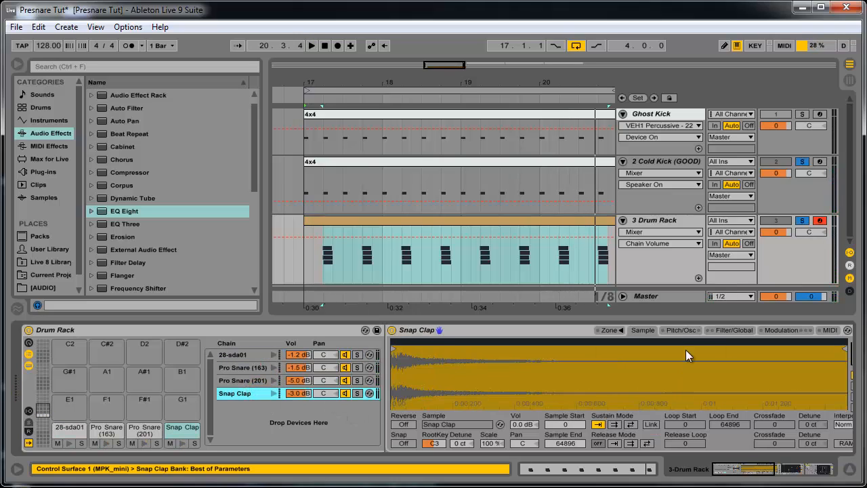
{"action": "left_click", "coordinate": [715, 332]}
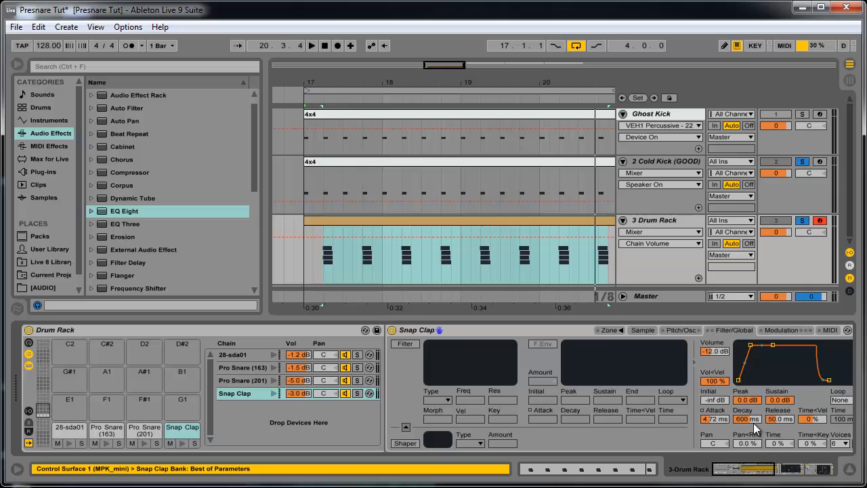
{"action": "left_click_drag", "start_coordinate": [773, 345], "coordinate": [766, 380]}
{"action": "key", "text": "space"}
{"action": "key", "text": "space"}
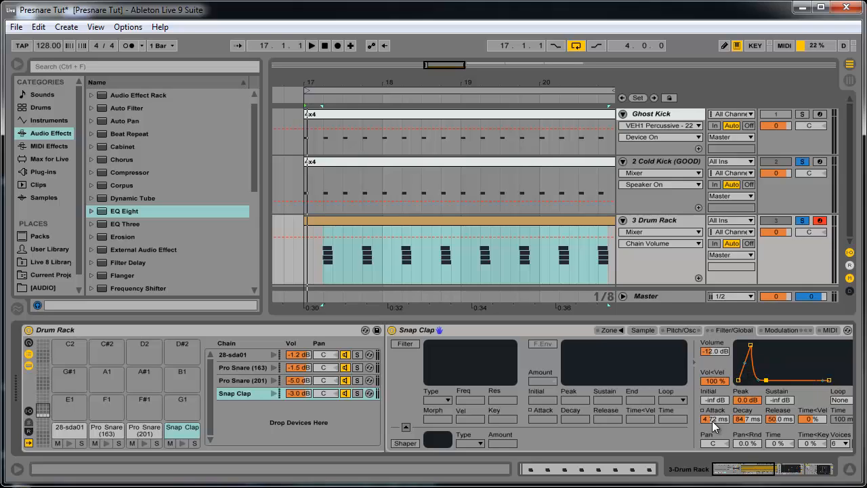
{"action": "key", "text": "space"}
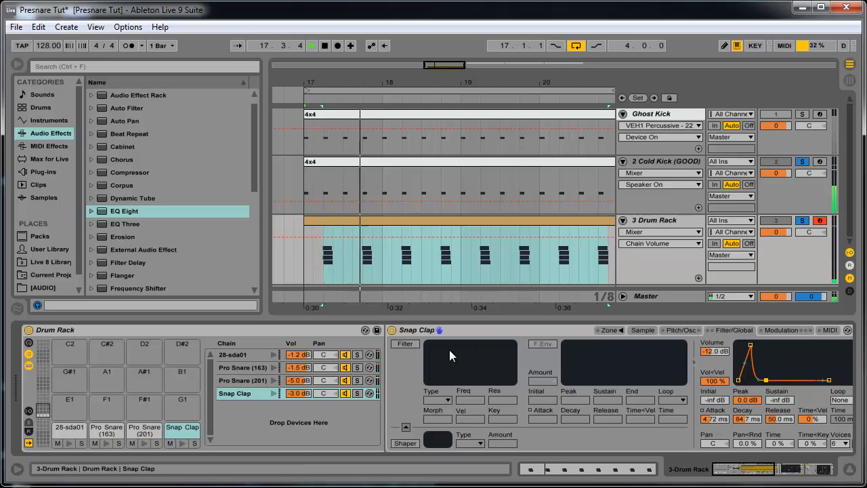
Rebalance the chain volumes: Snap Clap -1.5 dB, Pro Snare (201) -6.5 dB, Pro Snare (163) -3.0 dB and 28-sda01 -1.0 dB.
{"action": "left_click", "coordinate": [304, 393]}
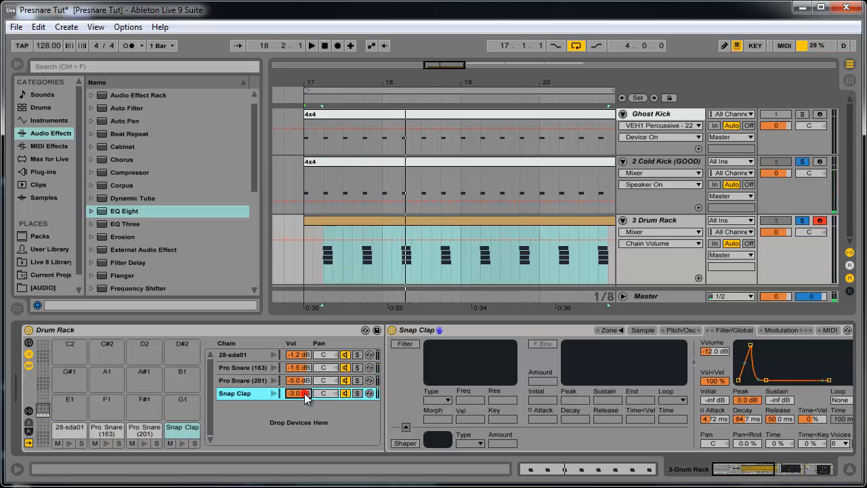
{"action": "left_click_drag", "start_coordinate": [305, 393], "coordinate": [304, 383]}
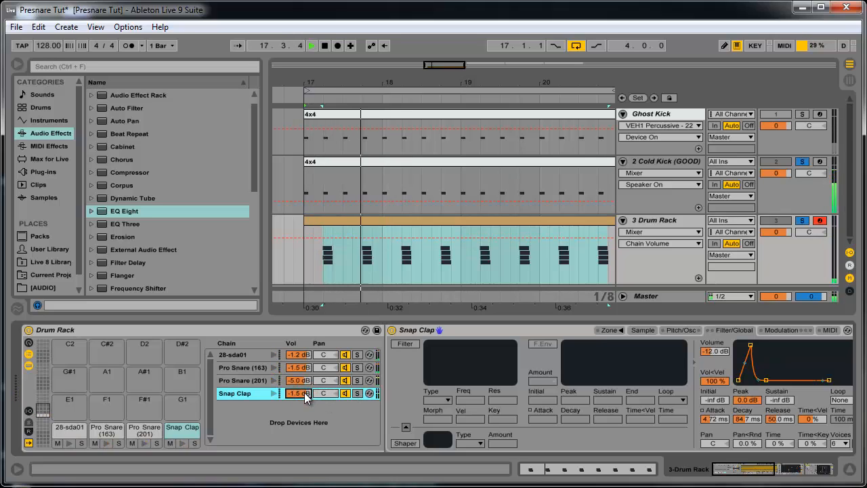
{"action": "mouse_move", "coordinate": [305, 381]}
{"action": "left_mouse_down"}
{"action": "mouse_move", "coordinate": [308, 389]}
{"action": "mouse_move", "coordinate": [308, 366]}
{"action": "mouse_move", "coordinate": [308, 373]}
{"action": "left_mouse_up"}
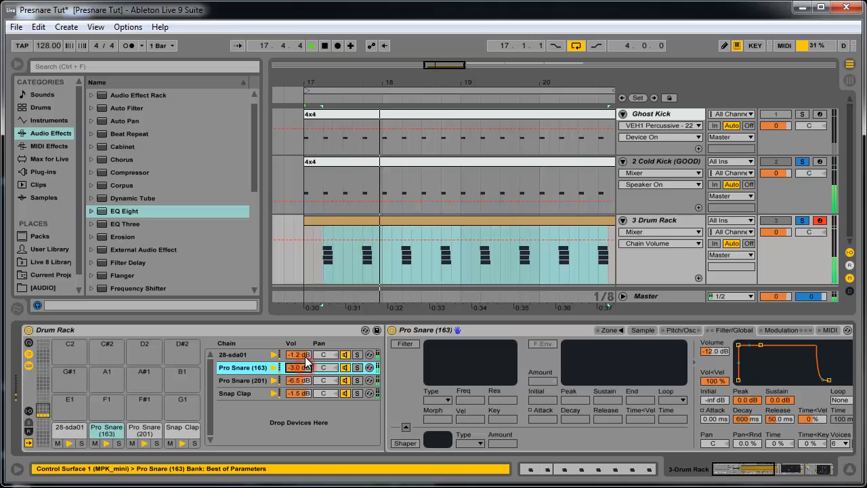
{"action": "left_click", "coordinate": [307, 354]}
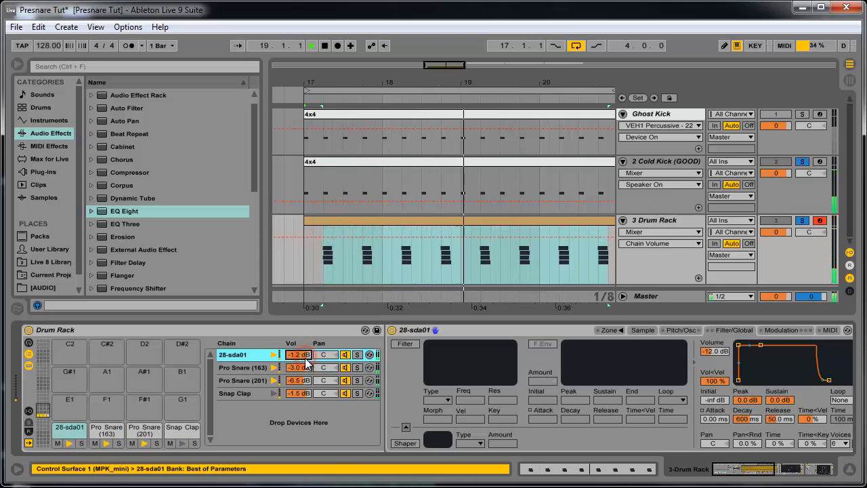
{"action": "left_click_drag", "start_coordinate": [306, 359], "coordinate": [306, 357]}
{"action": "key", "text": "space"}
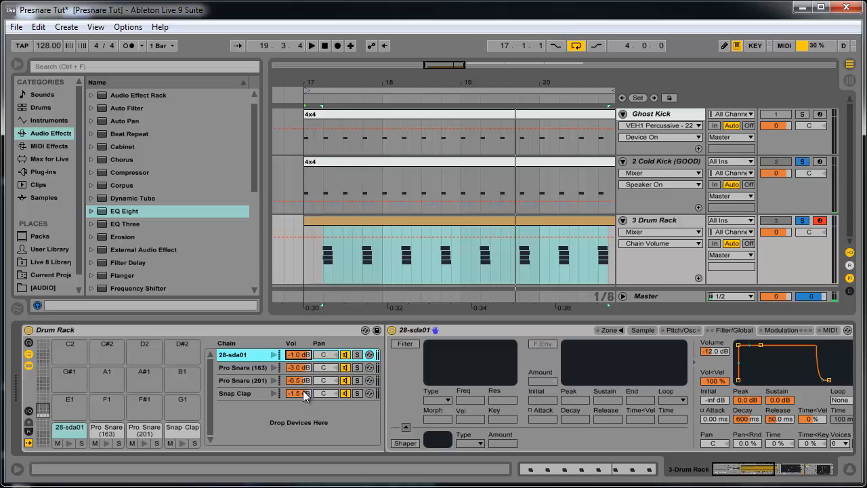
Inspect Snap Clap's envelope, EQ Eight and Compressor, and switch the chain's solo on and off.
{"action": "left_click", "coordinate": [303, 394]}
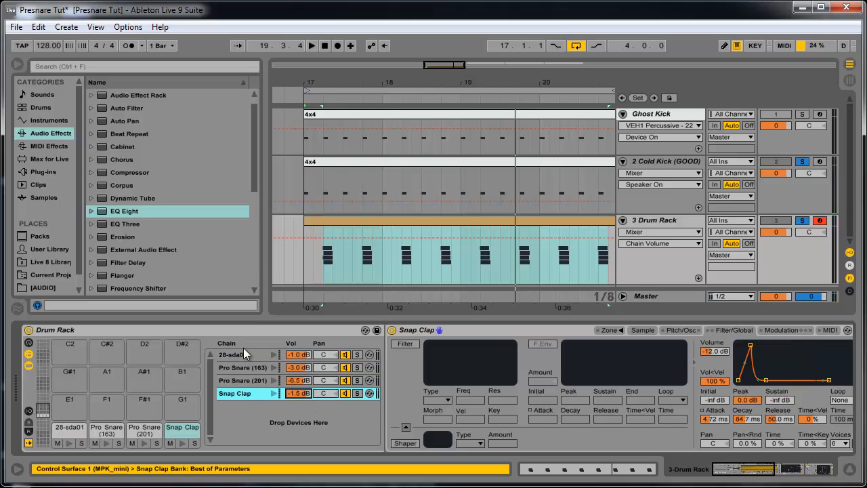
{"action": "left_click", "coordinate": [755, 465]}
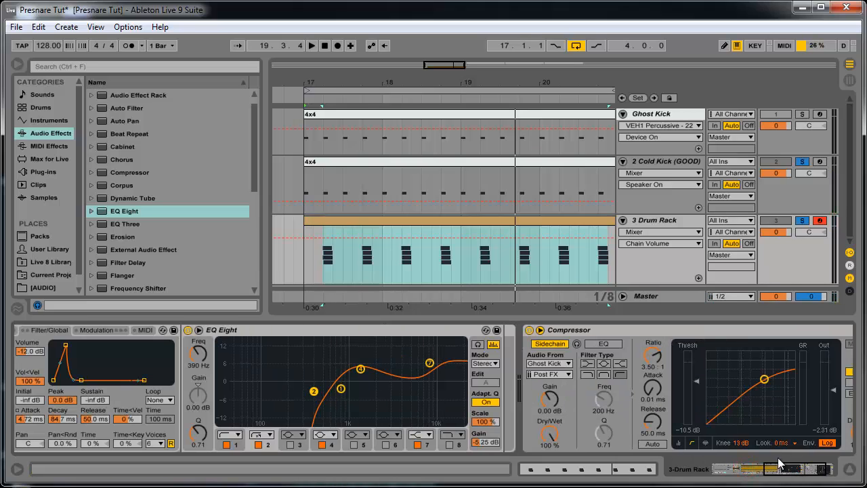
{"action": "left_click_drag", "start_coordinate": [780, 465], "coordinate": [678, 474]}
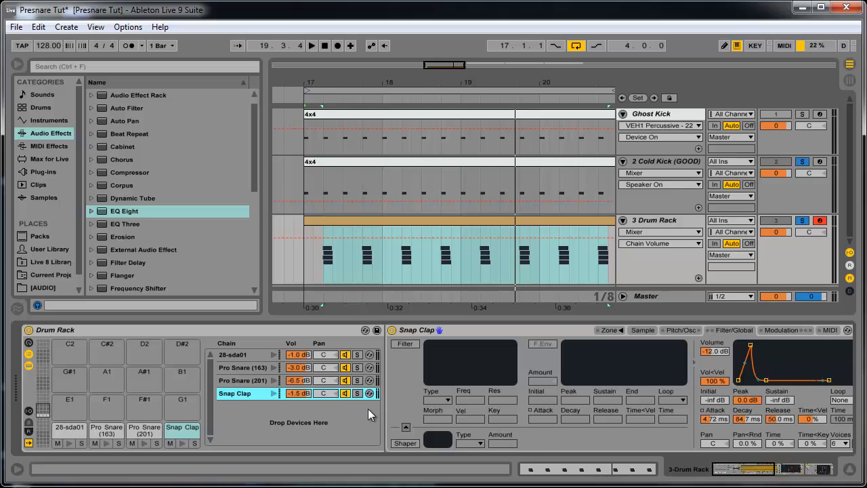
{"action": "left_click", "coordinate": [357, 394]}
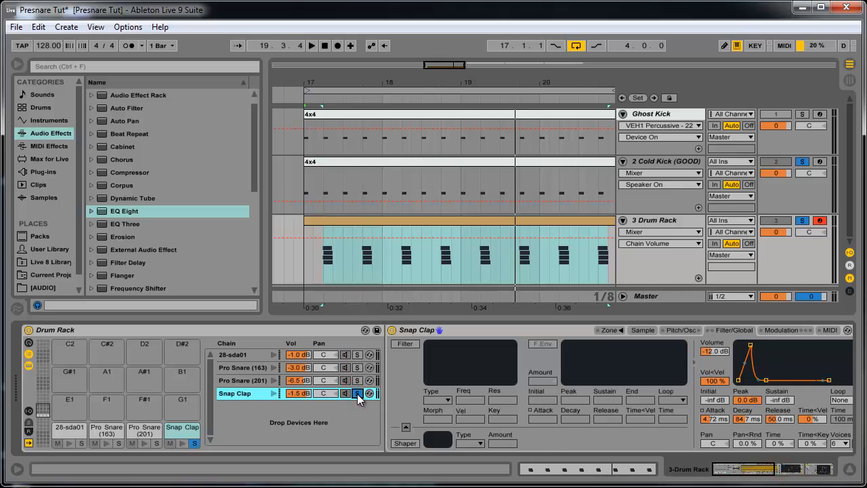
{"action": "left_click", "coordinate": [358, 394]}
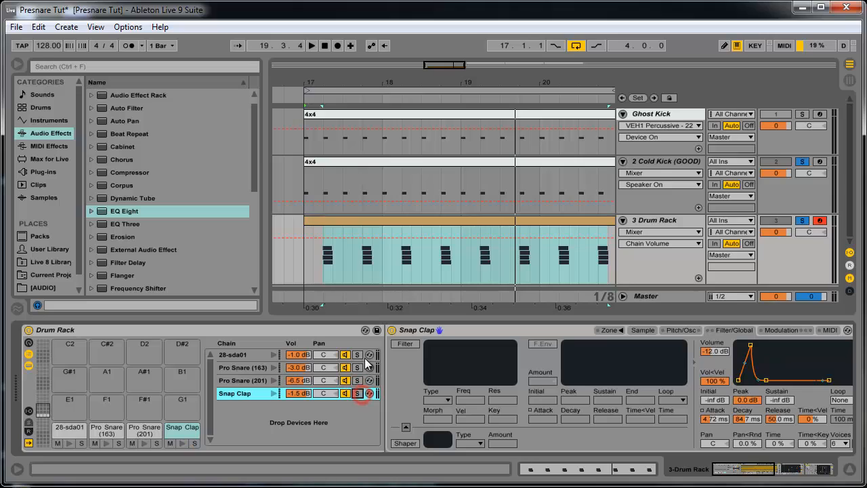
Audition the 28-sda01 chain soloed, and switch the solo to Pro Snare (163).
{"action": "left_click", "coordinate": [358, 354]}
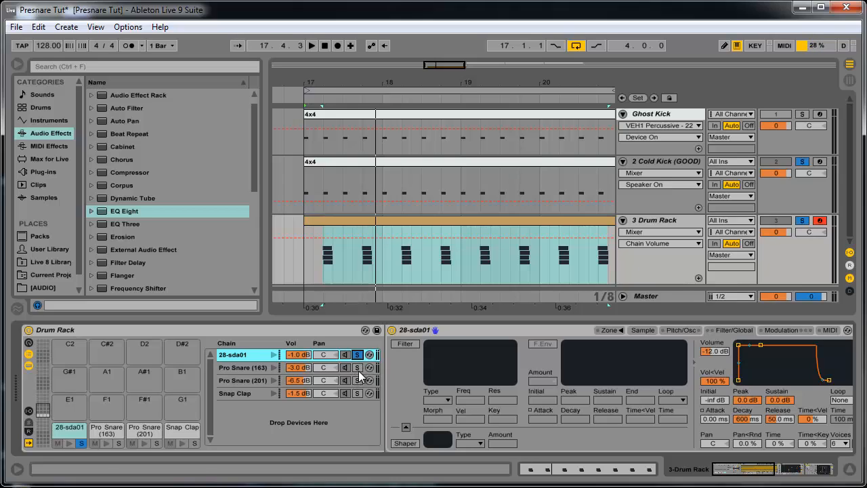
{"action": "left_click", "coordinate": [357, 368]}
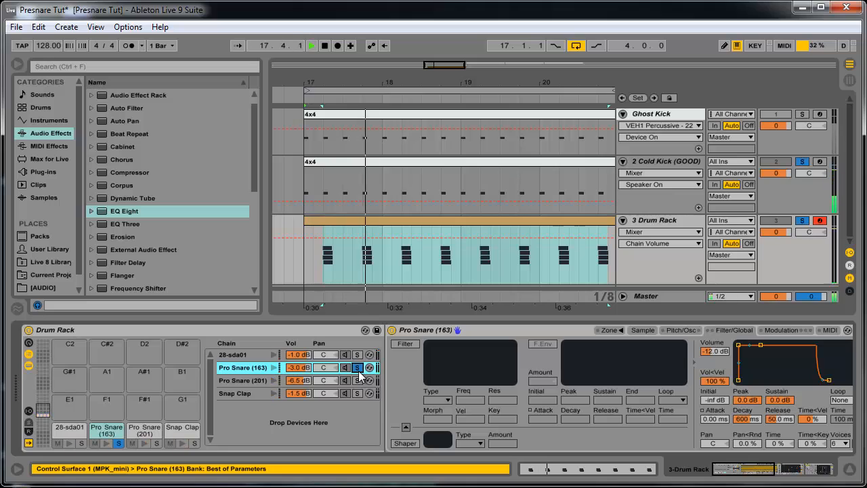
{"action": "key", "text": "space"}
Insert a Simple Delay before the EQ Eight in the Pro Snare (163) chain.
{"action": "left_click", "coordinate": [259, 367]}
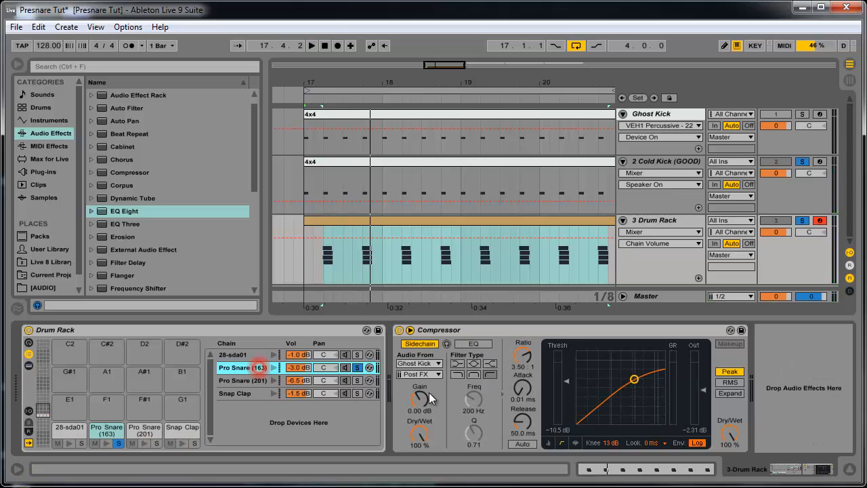
{"action": "left_click", "coordinate": [250, 370]}
{"action": "scroll", "coordinate": [159, 224], "scroll_direction": "down", "scroll_amount": 5}
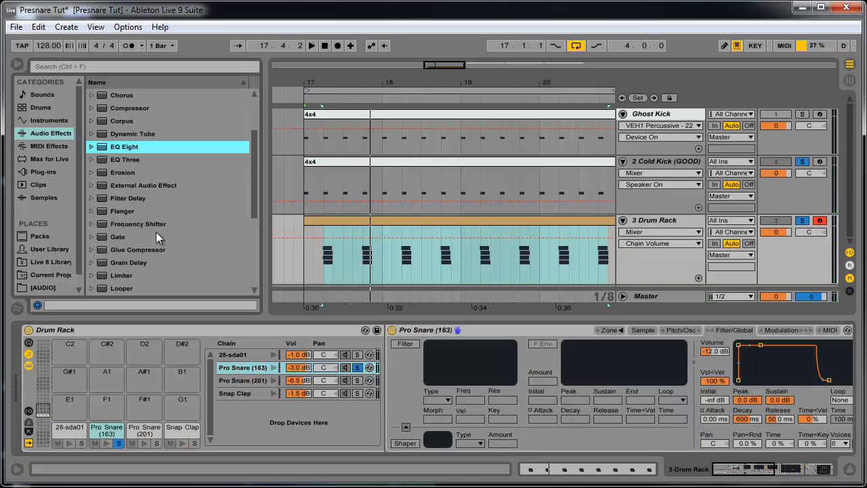
{"action": "scroll", "coordinate": [156, 236], "scroll_direction": "down", "scroll_amount": 3}
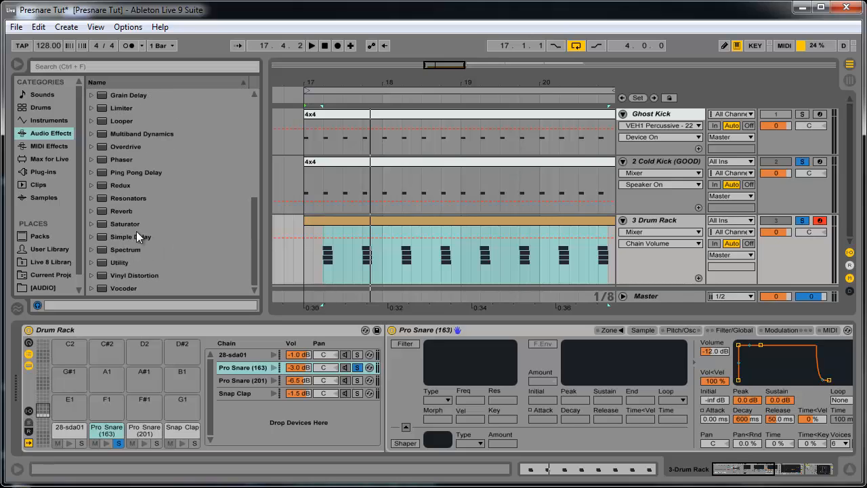
{"action": "left_click_drag", "start_coordinate": [122, 239], "coordinate": [547, 379]}
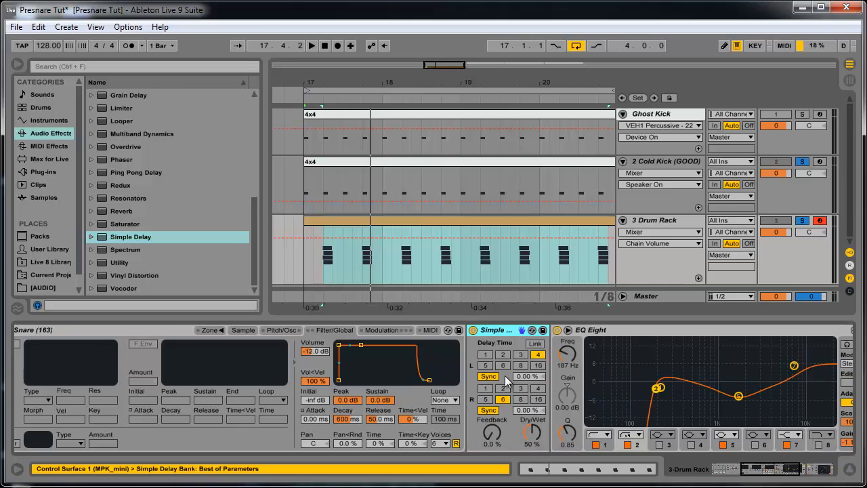
Switch both Simple Delay channels to Time mode and set left to 24.4 ms, right to 1.00 ms and dry/wet to 100%.
{"action": "left_click", "coordinate": [484, 377]}
{"action": "left_click", "coordinate": [494, 407]}
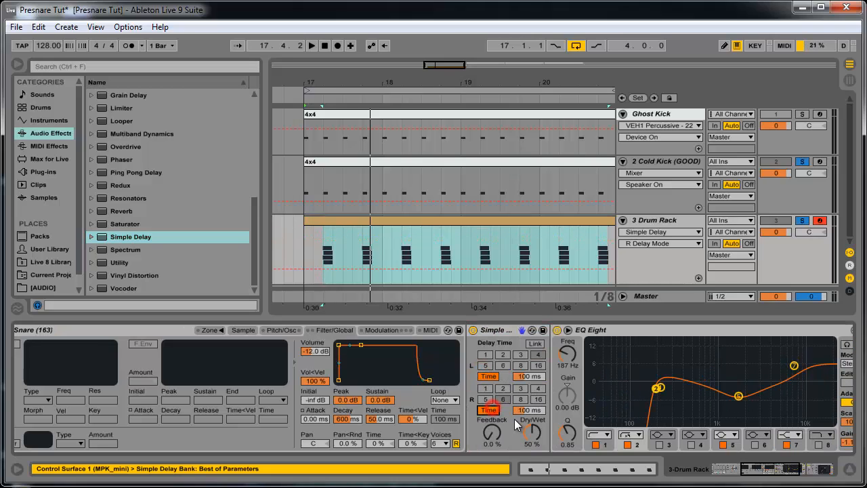
{"action": "left_click_drag", "start_coordinate": [526, 377], "coordinate": [525, 390]}
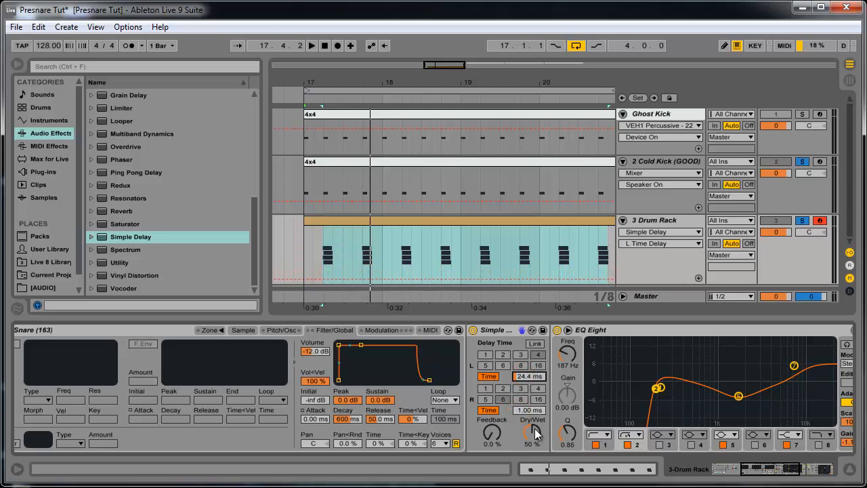
{"action": "left_click_drag", "start_coordinate": [534, 427], "coordinate": [536, 422]}
Audition the delayed Pro Snare (163) and shorten the Simple Delay's left delay time to about 10 ms.
{"action": "left_click", "coordinate": [774, 469]}
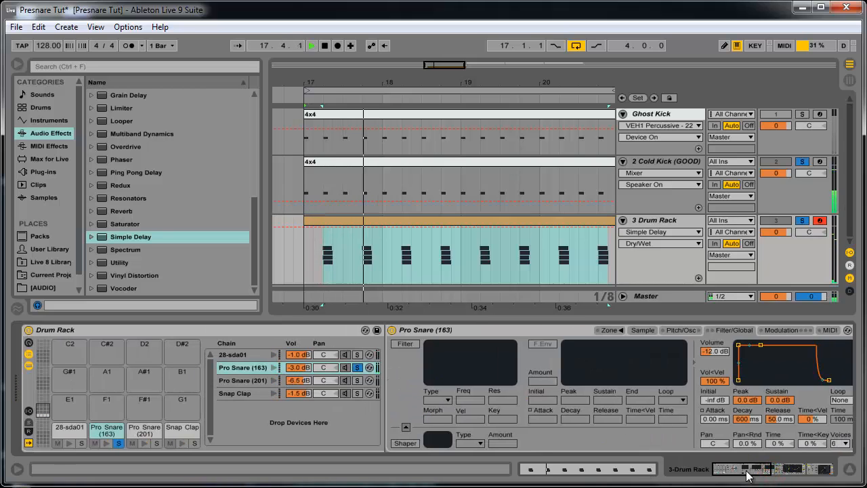
{"action": "key", "text": "space"}
{"action": "mouse_move", "coordinate": [745, 476]}
{"action": "left_mouse_down"}
{"action": "mouse_move", "coordinate": [807, 474]}
{"action": "mouse_move", "coordinate": [755, 473]}
{"action": "left_mouse_up"}
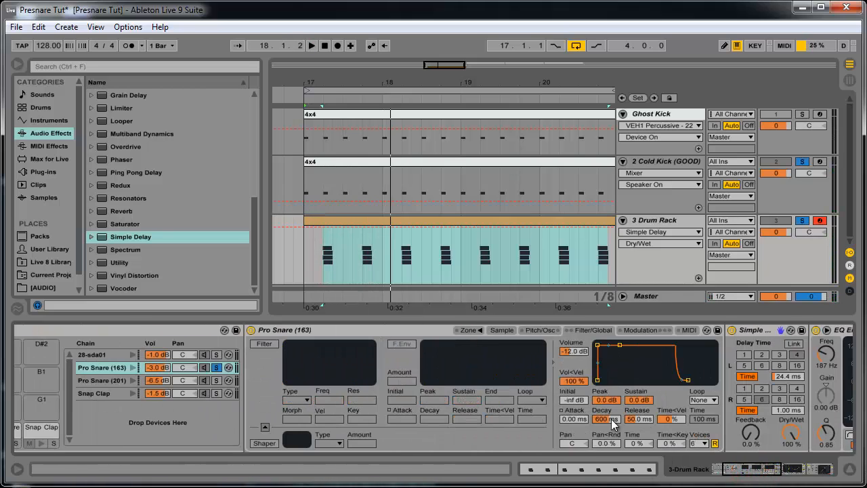
{"action": "left_click_drag", "start_coordinate": [793, 377], "coordinate": [792, 381]}
{"action": "key", "text": "space"}
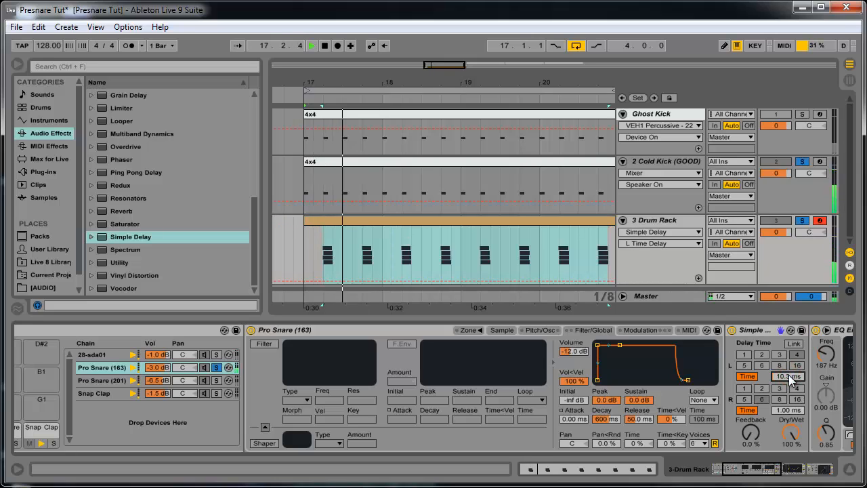
{"action": "key", "text": "space"}
Solo the Pro Snare (201) chain and audition it.
{"action": "left_click_drag", "start_coordinate": [743, 466], "coordinate": [716, 467]}
{"action": "left_click", "coordinate": [363, 380]}
{"action": "left_click", "coordinate": [359, 381]}
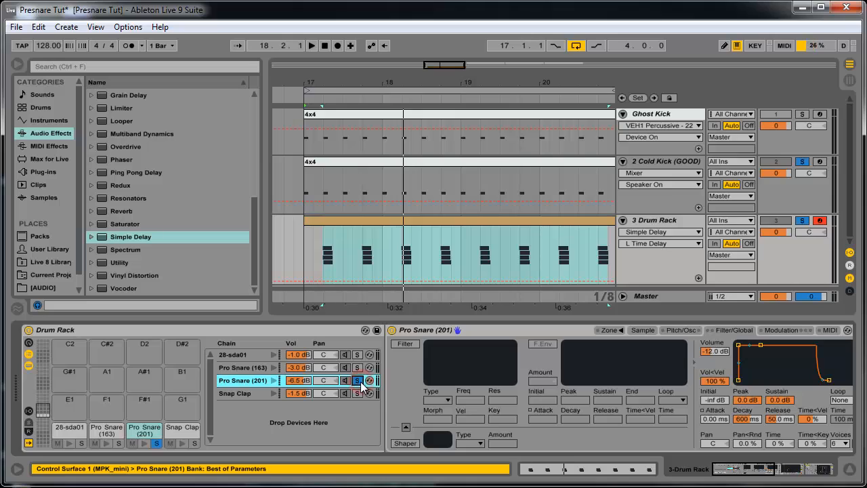
{"action": "key", "text": "space"}
{"action": "left_click_drag", "start_coordinate": [732, 466], "coordinate": [736, 467]}
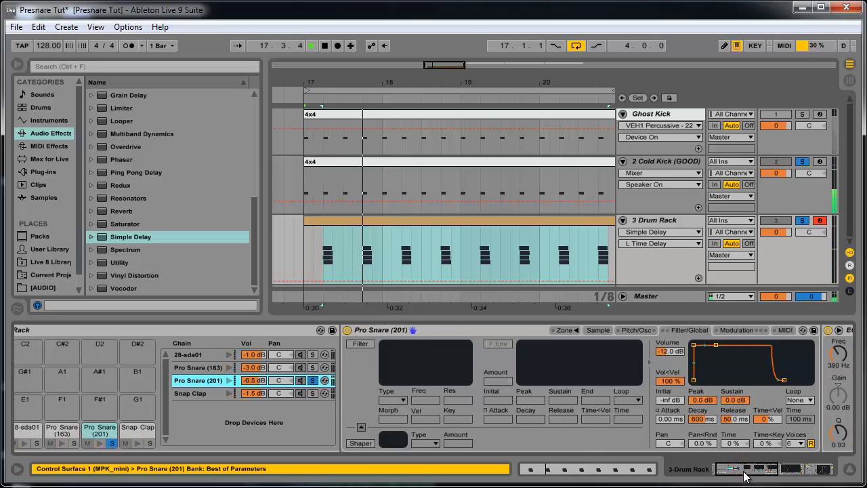
Stop playback and insert a second EQ Eight between Pro Snare (201)'s existing EQ Eight and Compressor.
{"action": "left_click", "coordinate": [154, 263]}
{"action": "key", "text": "space"}
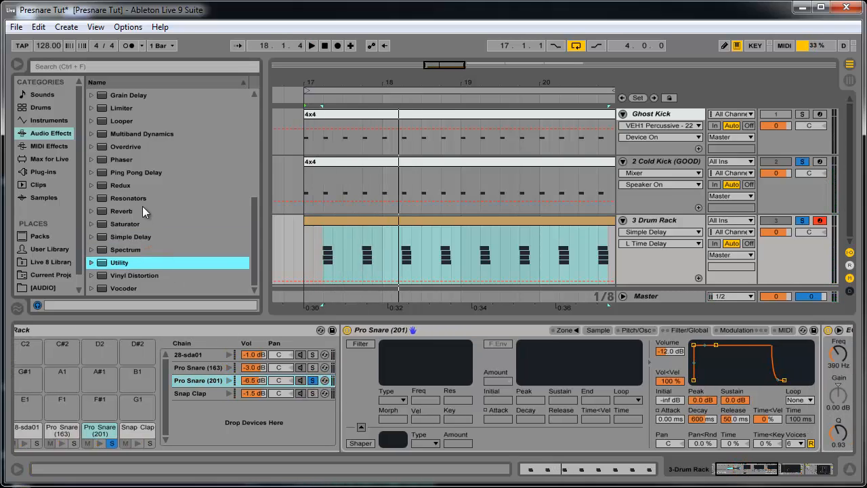
{"action": "scroll", "coordinate": [139, 210], "scroll_direction": "up", "scroll_amount": 5}
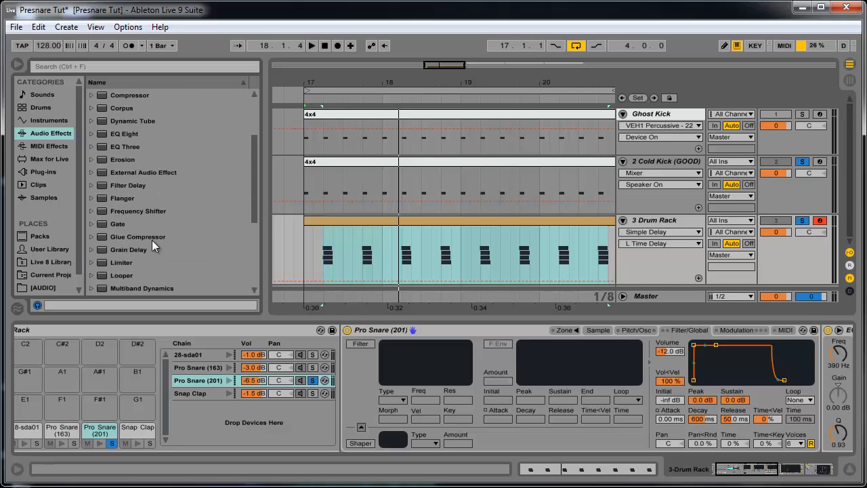
{"action": "scroll", "coordinate": [147, 164], "scroll_direction": "down", "scroll_amount": 5}
{"action": "scroll", "coordinate": [144, 231], "scroll_direction": "up", "scroll_amount": 5}
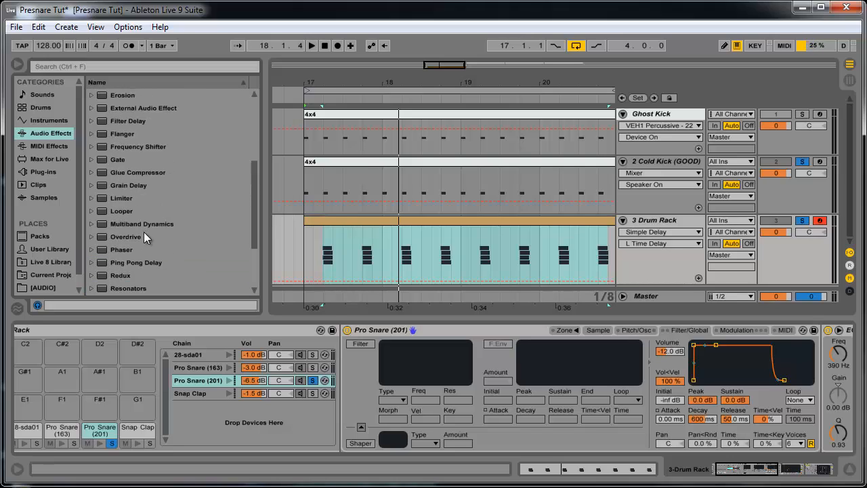
{"action": "left_click", "coordinate": [128, 122]}
{"action": "left_click_drag", "start_coordinate": [128, 133], "coordinate": [843, 401]}
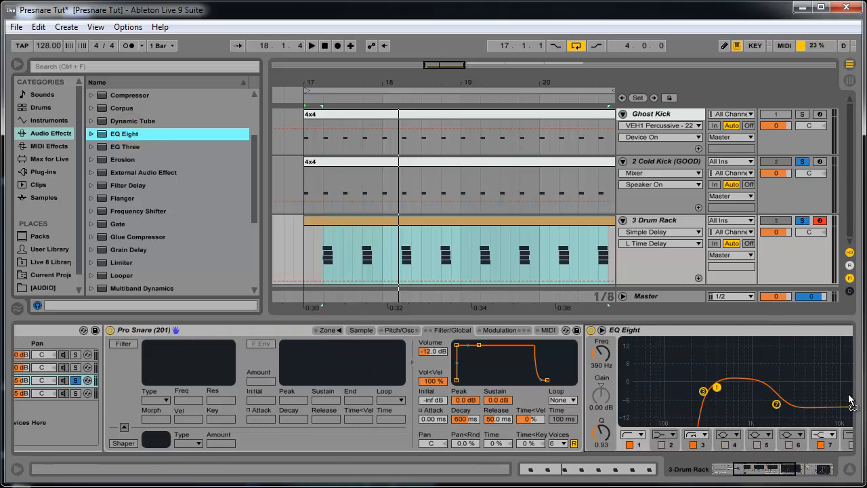
{"action": "left_click", "coordinate": [746, 372]}
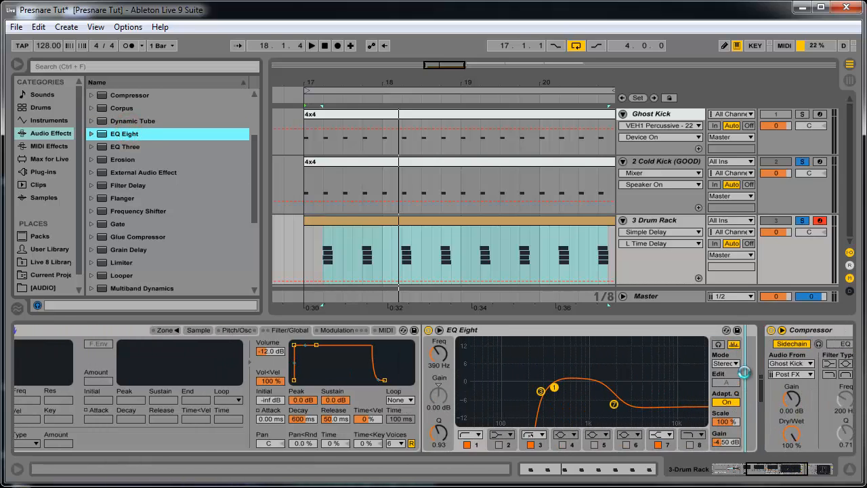
{"action": "left_click_drag", "start_coordinate": [744, 372], "coordinate": [746, 372]}
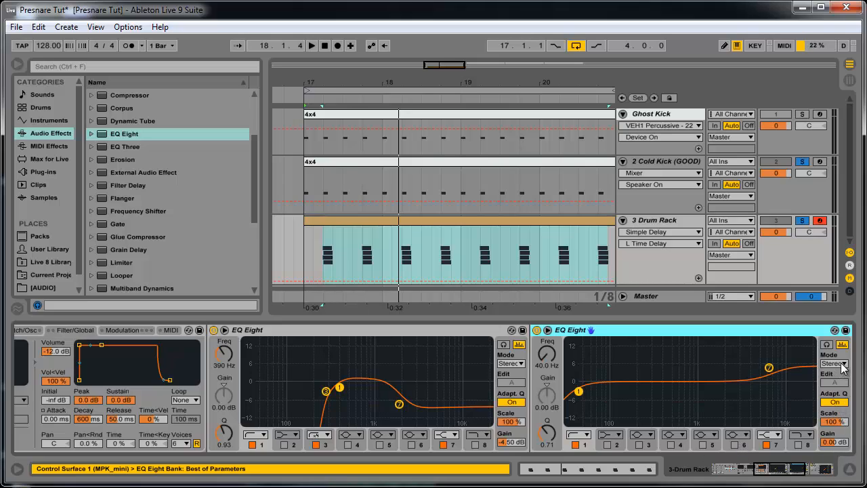
Set the new EQ Eight to M/S mode, with the mid channel's low cut at 164 Hz and band 7 at -0.37 dB.
{"action": "left_click", "coordinate": [842, 365]}
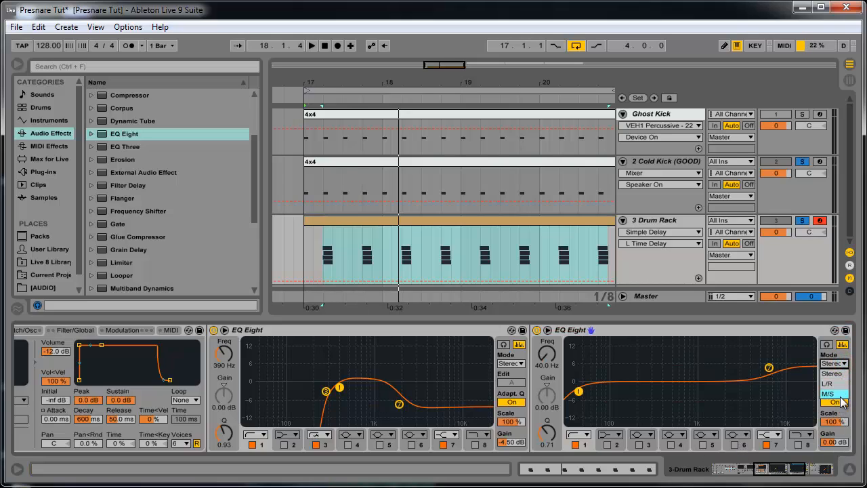
{"action": "left_click", "coordinate": [840, 394]}
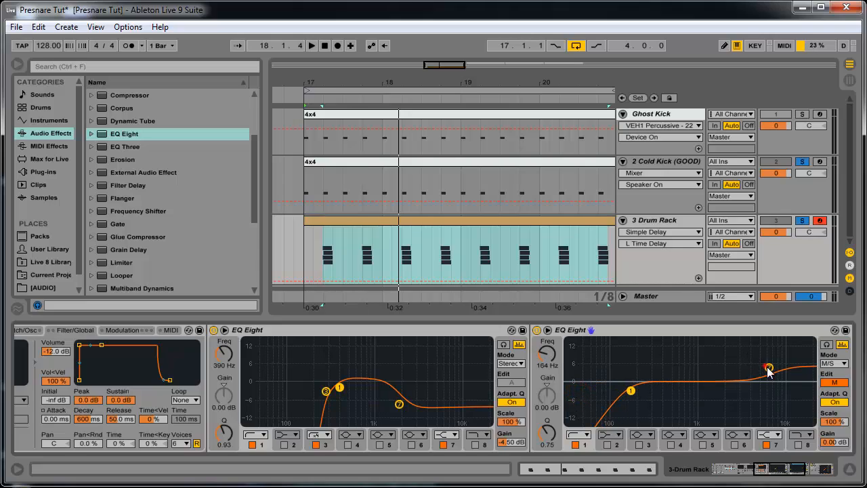
{"action": "left_click_drag", "start_coordinate": [769, 371], "coordinate": [768, 387]}
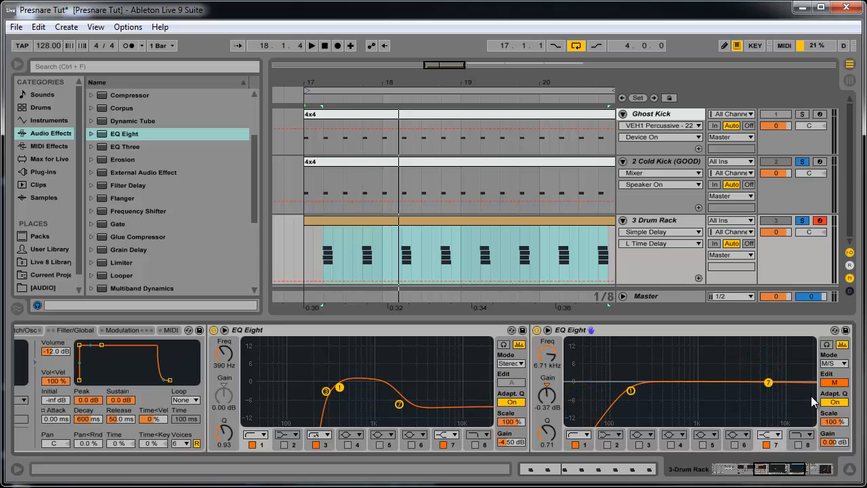
Switch the new EQ Eight to the side channel, enable its band 7 and disable band 6 after trying a few gains.
{"action": "left_click", "coordinate": [832, 383]}
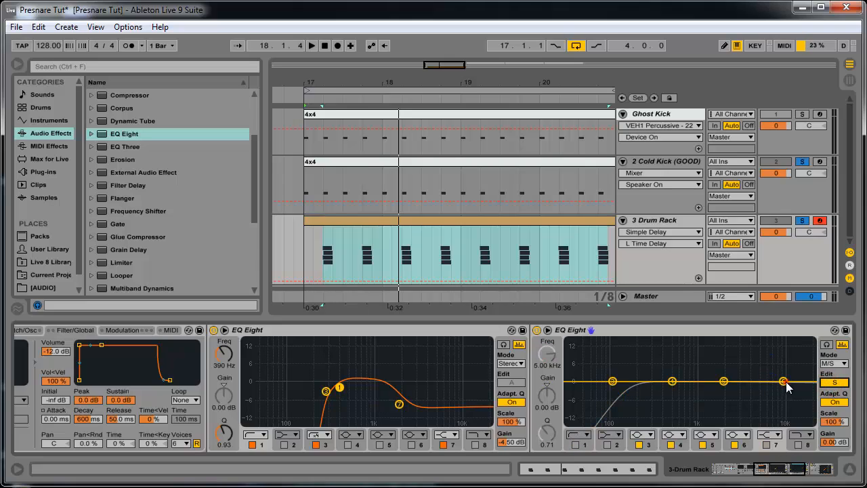
{"action": "left_click_drag", "start_coordinate": [784, 382], "coordinate": [778, 369]}
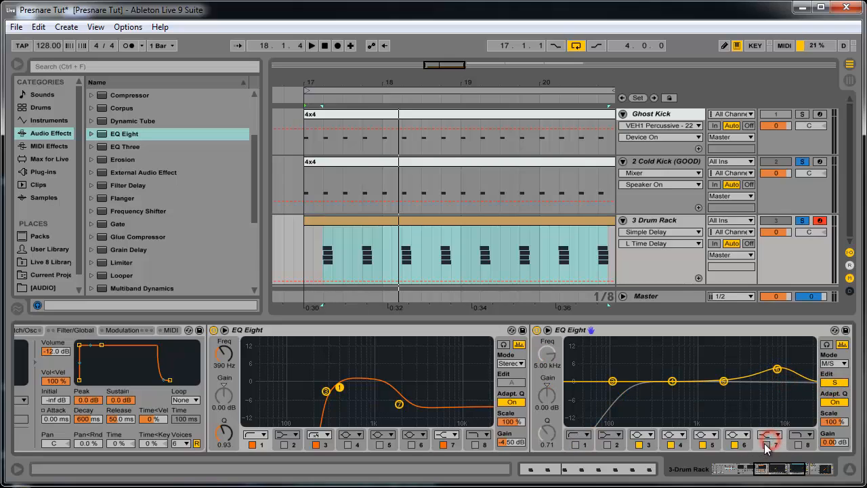
{"action": "left_click", "coordinate": [767, 444]}
{"action": "left_click_drag", "start_coordinate": [777, 370], "coordinate": [781, 397]}
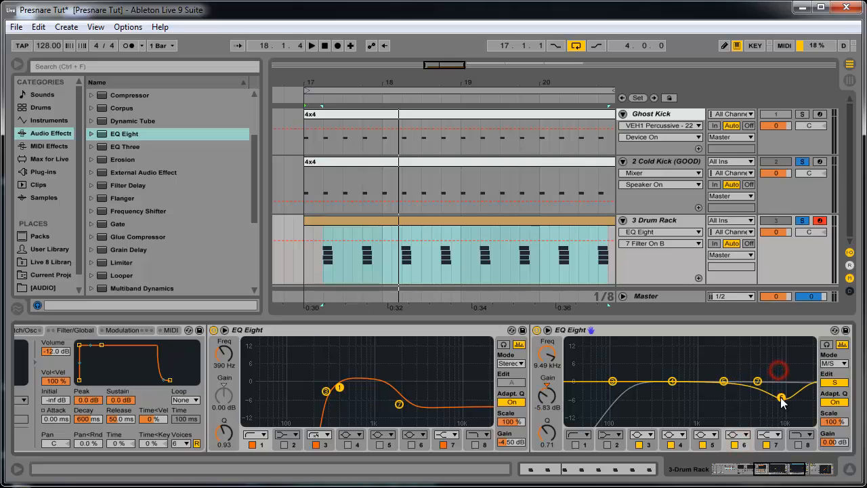
{"action": "left_click", "coordinate": [736, 445]}
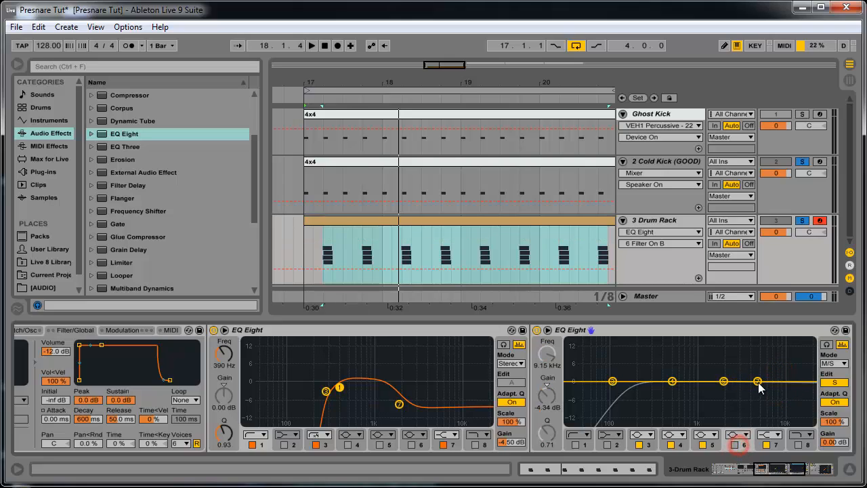
Boost the side channel's band 7 high shelf to 6.57 dB at 2.69 kHz while auditioning.
{"action": "left_click_drag", "start_coordinate": [758, 382], "coordinate": [741, 365]}
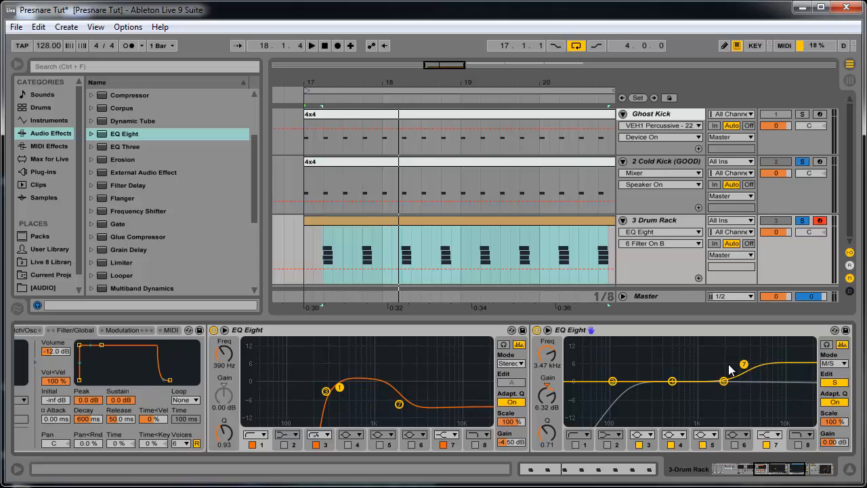
{"action": "key", "text": "space"}
{"action": "left_click_drag", "start_coordinate": [751, 366], "coordinate": [726, 364]}
{"action": "left_click_drag", "start_coordinate": [764, 472], "coordinate": [801, 481]}
{"action": "key", "text": "space"}
{"action": "left_click", "coordinate": [784, 468]}
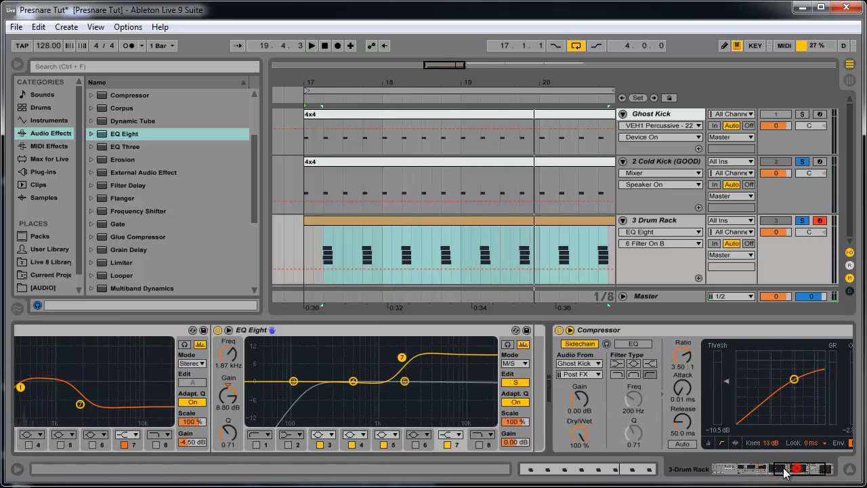
{"action": "left_click_drag", "start_coordinate": [701, 361], "coordinate": [717, 364]}
Insert a Reverb between Pro Snare (201)'s two EQ Eights with 28% dry/wet, 120 stereo width and 2.20 s decay time.
{"action": "left_click", "coordinate": [116, 160]}
{"action": "scroll", "coordinate": [137, 239], "scroll_direction": "down", "scroll_amount": 4}
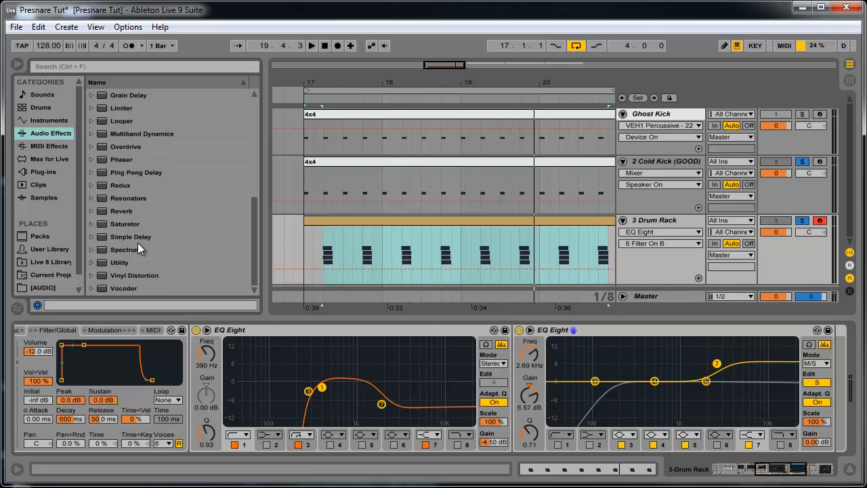
{"action": "left_click", "coordinate": [125, 212]}
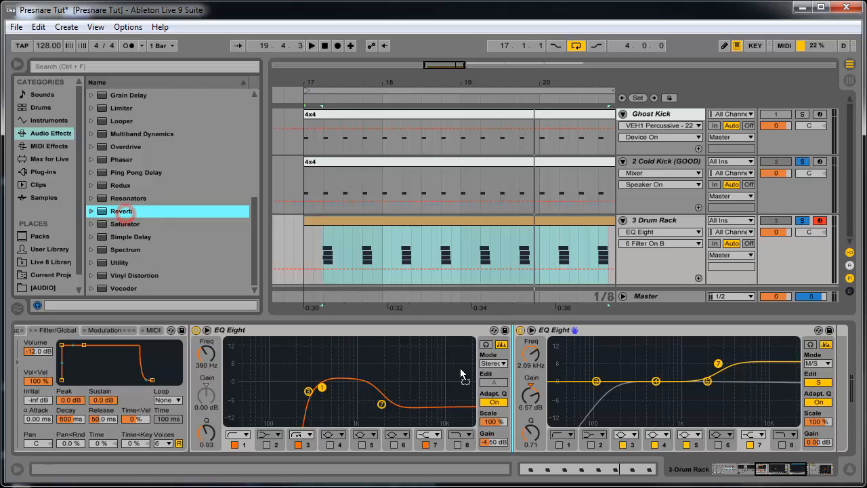
{"action": "left_click_drag", "start_coordinate": [486, 374], "coordinate": [498, 384]}
{"action": "left_click_drag", "start_coordinate": [821, 432], "coordinate": [820, 433]}
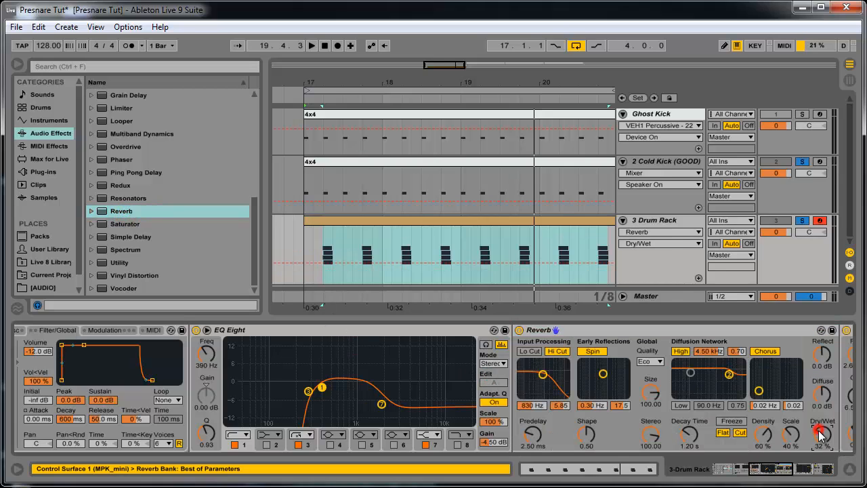
{"action": "left_click_drag", "start_coordinate": [784, 475], "coordinate": [803, 474]}
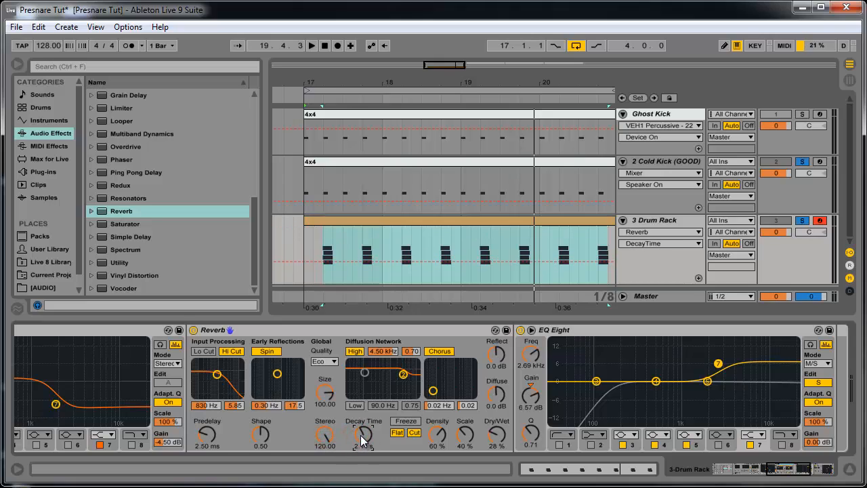
Enable the Reverb's input low cut, set the input filter to 3.95 kHz with a 6.88 bandwidth, and start playback.
{"action": "left_click", "coordinate": [206, 352]}
{"action": "left_click_drag", "start_coordinate": [218, 374], "coordinate": [229, 371]}
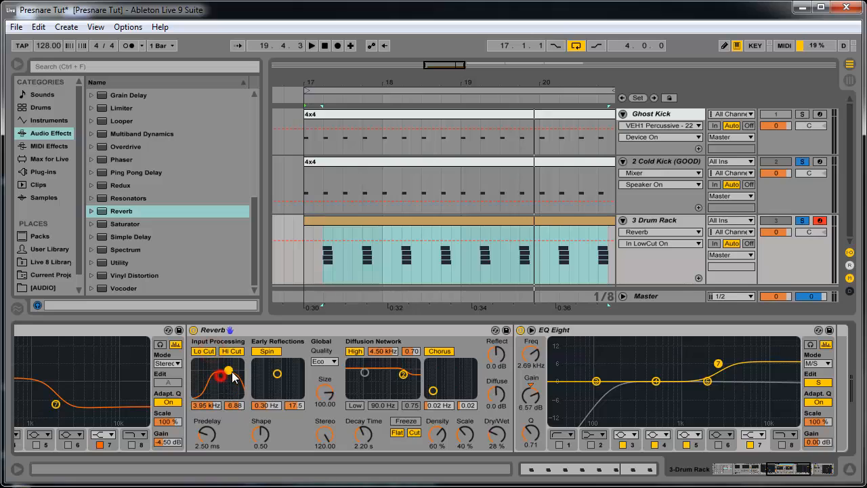
{"action": "key", "text": "space"}
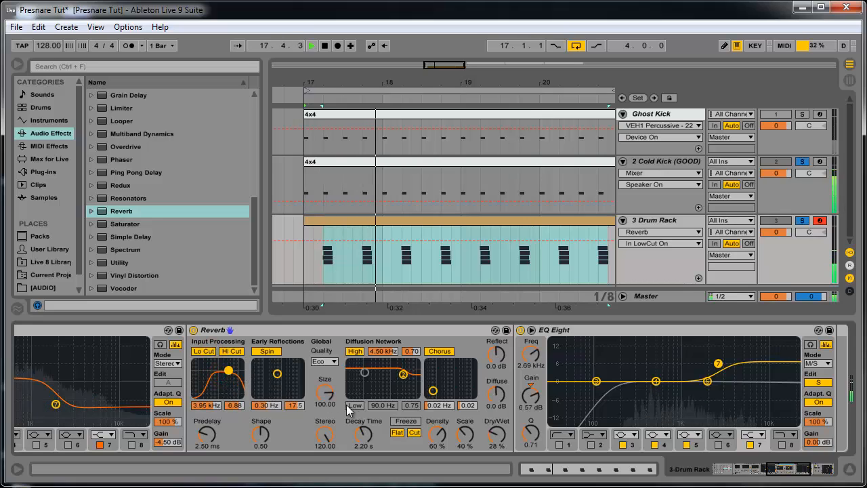
Enable the Reverb's diffusion low shelf at 124 Hz with a 0.20 gain and listen to the chain.
{"action": "left_click_drag", "start_coordinate": [359, 373], "coordinate": [366, 393]}
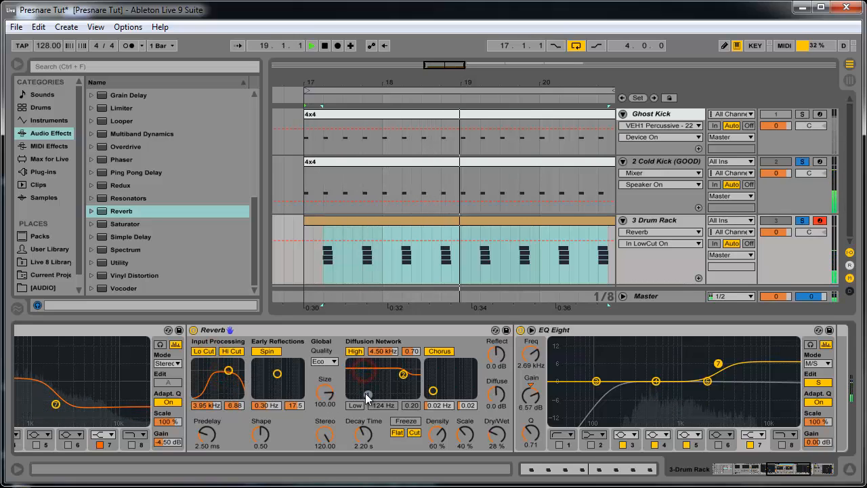
{"action": "left_click", "coordinate": [354, 405]}
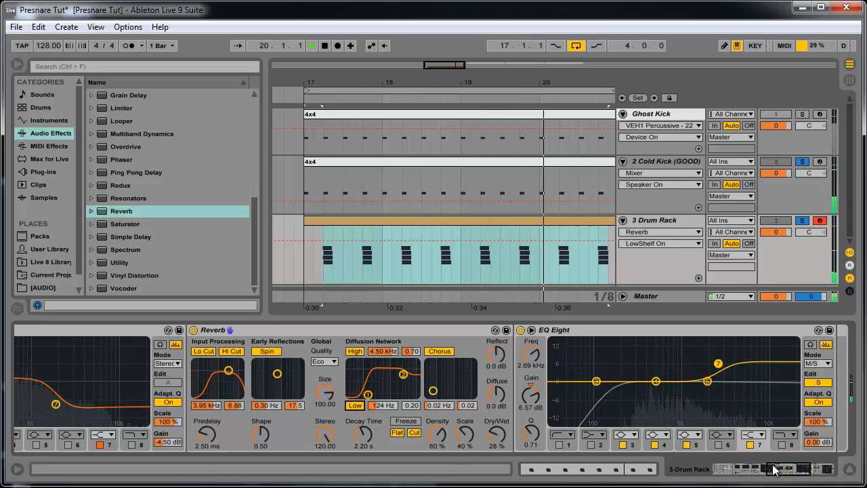
{"action": "left_click", "coordinate": [746, 468]}
{"action": "left_click", "coordinate": [735, 468]}
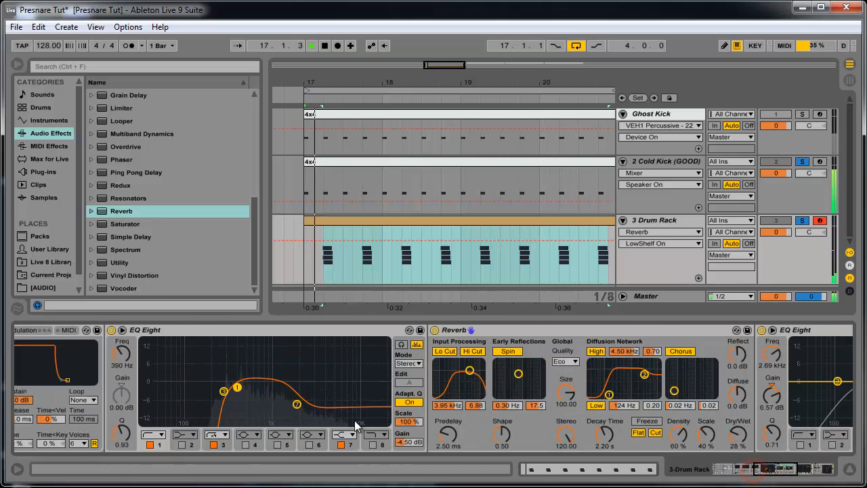
Set the first EQ Eight's band 7 to 0.62 dB at 4.09 kHz and enable the second's side low cut at 289 Hz with 0.85 Q.
{"action": "left_click_drag", "start_coordinate": [298, 405], "coordinate": [326, 381]}
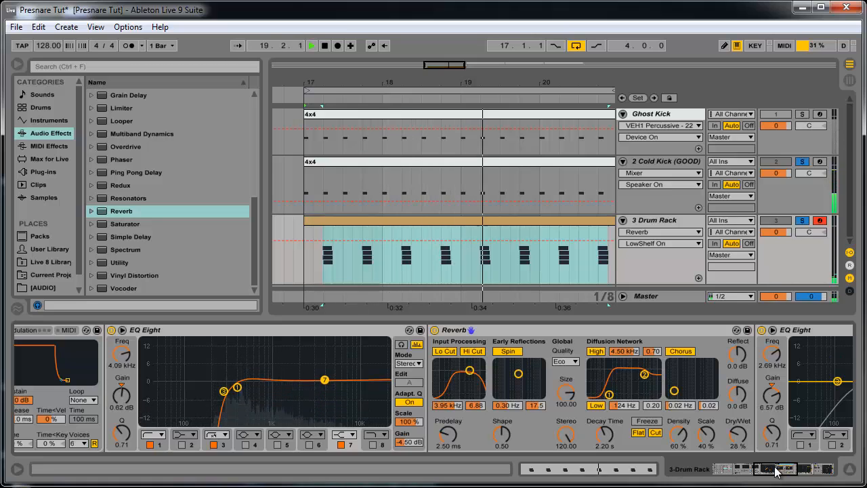
{"action": "left_click", "coordinate": [803, 468]}
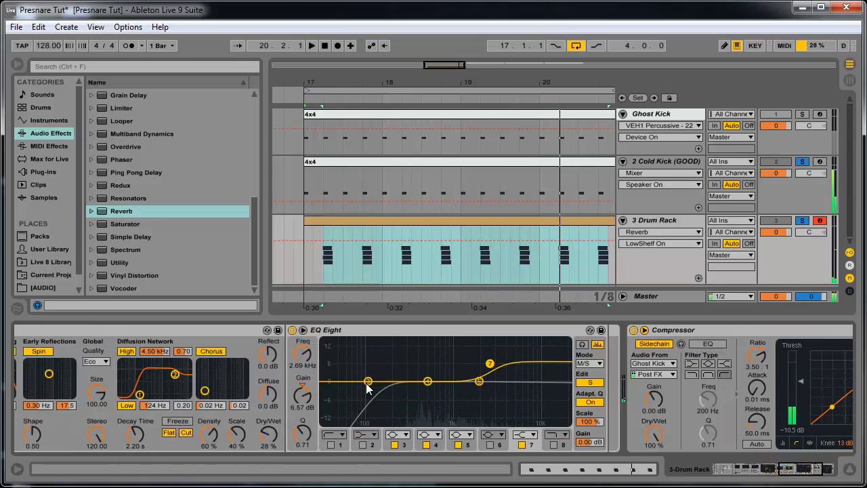
{"action": "left_click", "coordinate": [554, 444]}
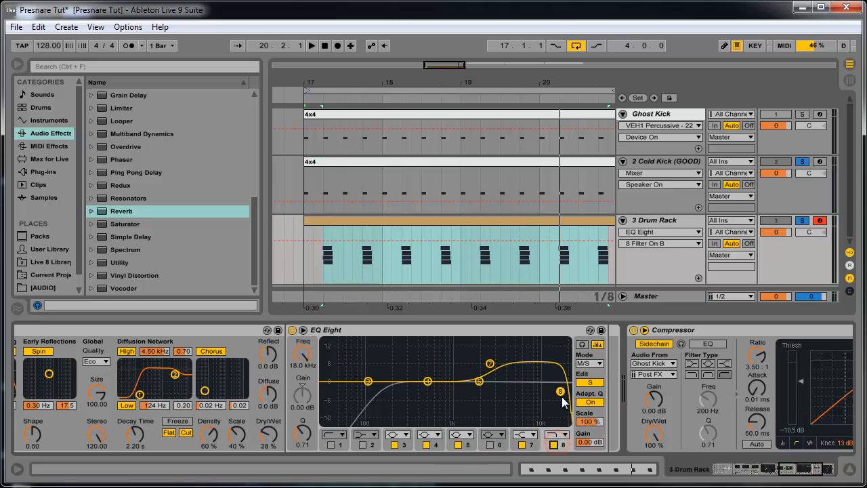
{"action": "left_click", "coordinate": [553, 445]}
{"action": "left_click", "coordinate": [332, 444]}
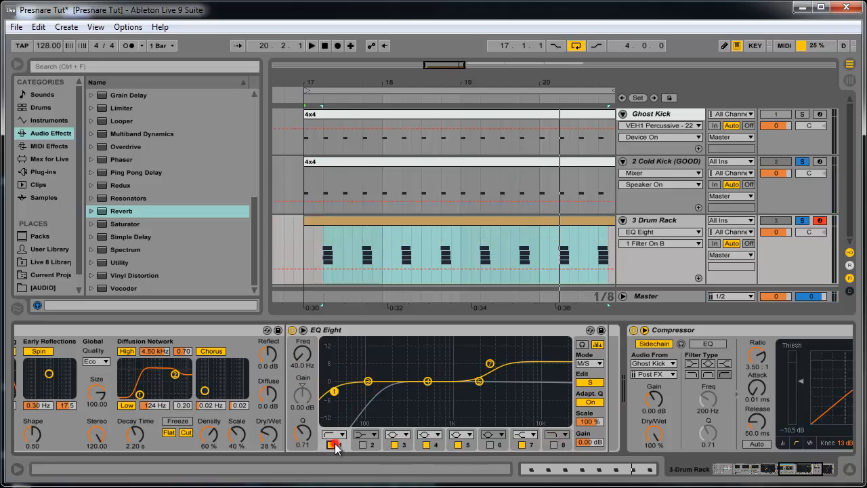
{"action": "left_click_drag", "start_coordinate": [332, 392], "coordinate": [408, 388]}
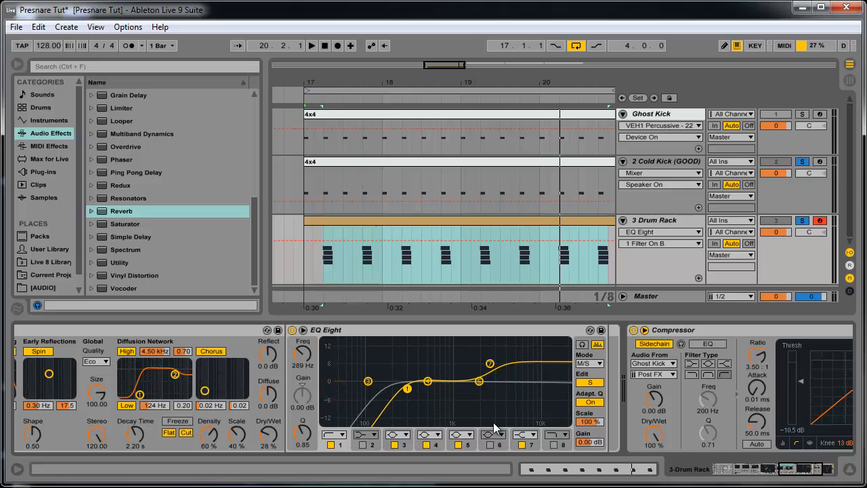
Unsolo Pro Snare (201) in the Drum Rack, listen to all layers, and audition the Snap Clap against it.
{"action": "left_click_drag", "start_coordinate": [802, 472], "coordinate": [722, 477]}
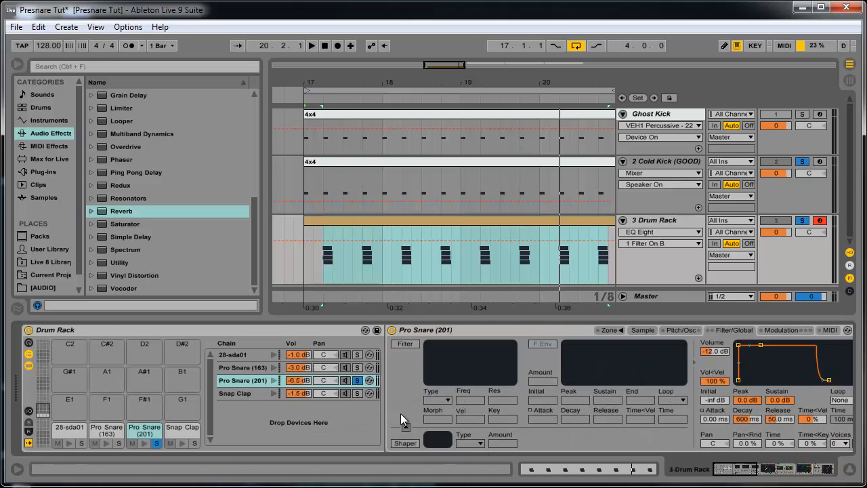
{"action": "left_click", "coordinate": [358, 380]}
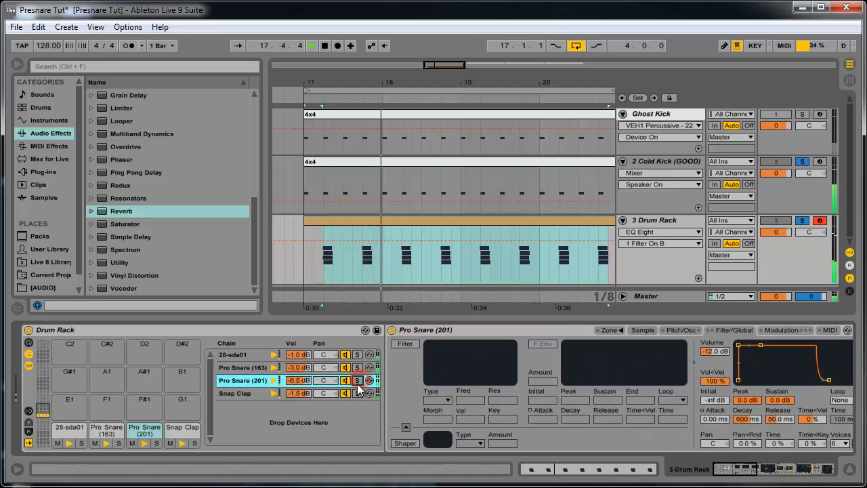
{"action": "left_click", "coordinate": [358, 393]}
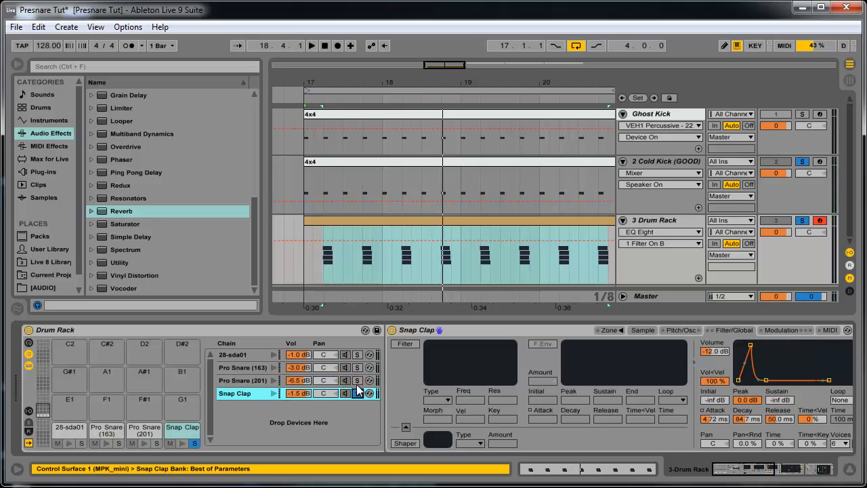
{"action": "left_click", "coordinate": [358, 380]}
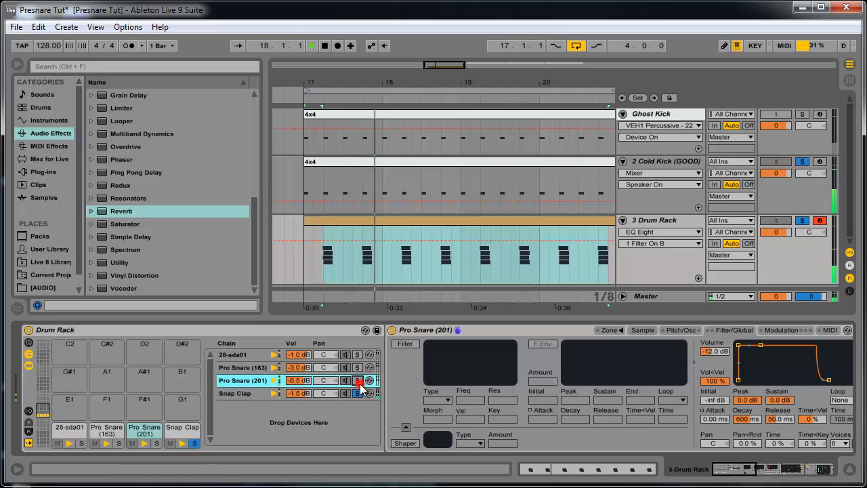
Switch off Pro Snare (201)'s Reverb and play the full Drum Rack.
{"action": "left_click_drag", "start_coordinate": [713, 469], "coordinate": [736, 473]}
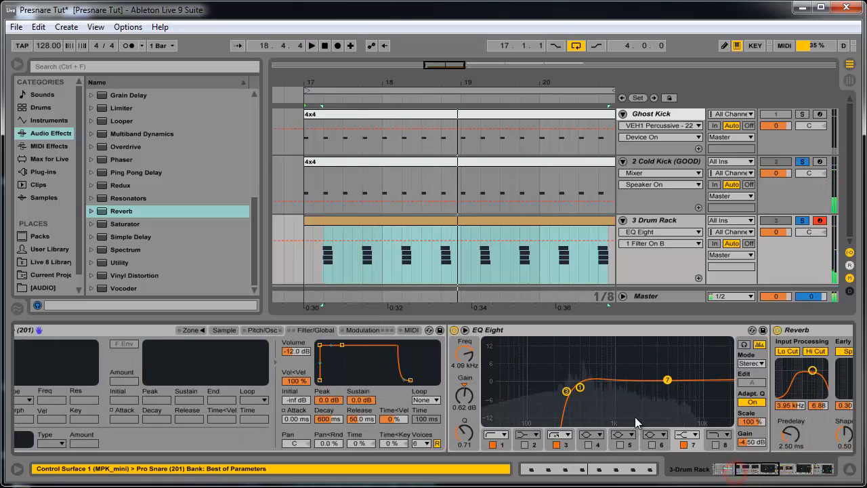
{"action": "left_click", "coordinate": [778, 330]}
{"action": "left_click_drag", "start_coordinate": [748, 477], "coordinate": [727, 476]}
{"action": "key", "text": "space"}
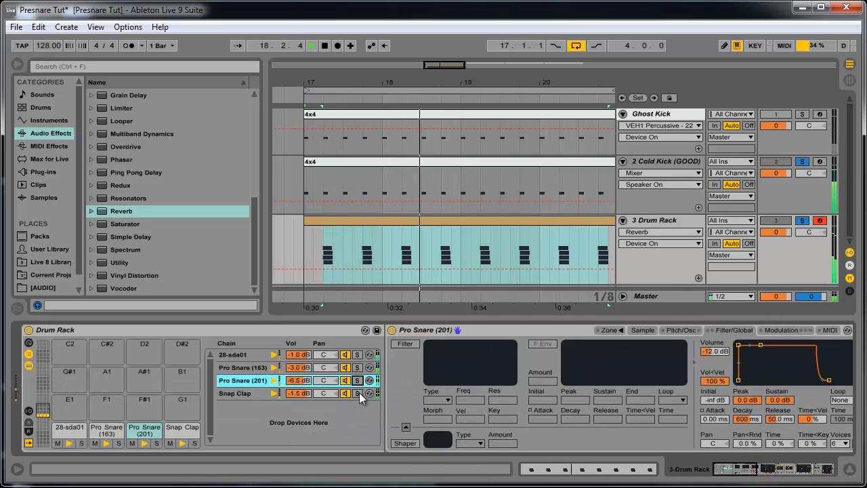
Solo the Snap Clap chain and set its volume envelope decay to 134 ms.
{"action": "left_click", "coordinate": [359, 393]}
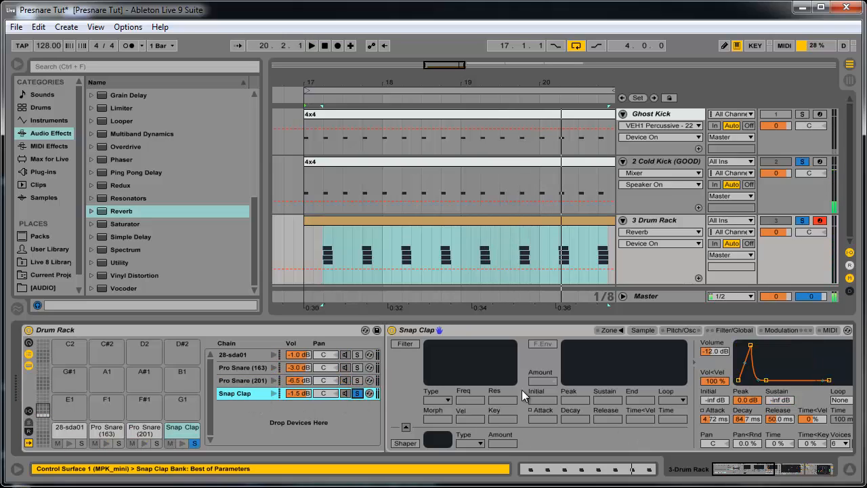
{"action": "left_click", "coordinate": [737, 474]}
{"action": "left_click_drag", "start_coordinate": [684, 422], "coordinate": [684, 406]}
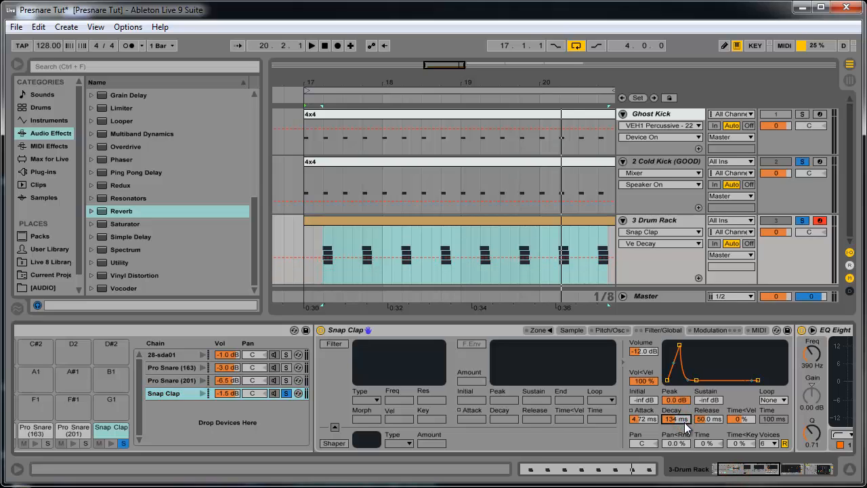
Insert an Overdrive between the Snap Clap's EQ Eight and its sidechain Compressor.
{"action": "left_click_drag", "start_coordinate": [740, 474], "coordinate": [769, 472]}
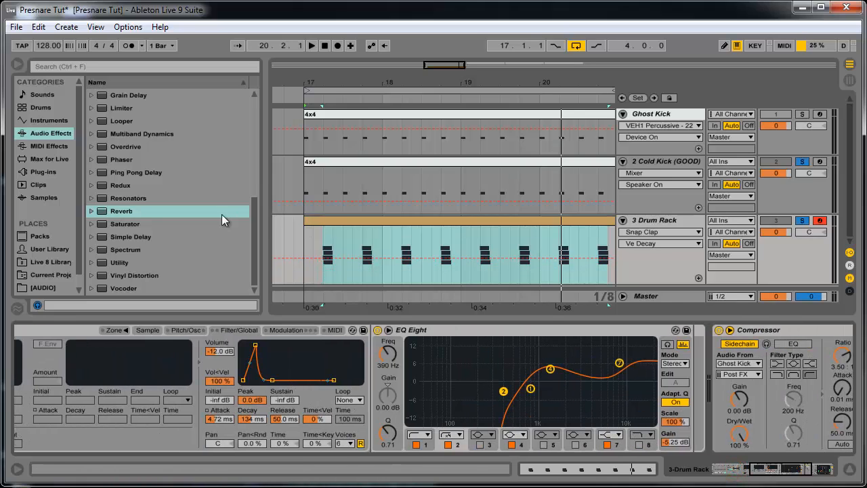
{"action": "left_click", "coordinate": [151, 238]}
{"action": "scroll", "coordinate": [143, 273], "scroll_direction": "up", "scroll_amount": 3}
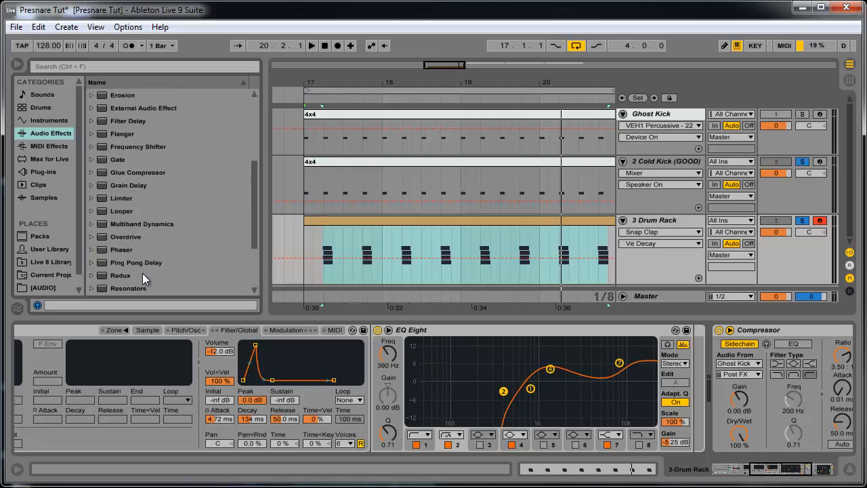
{"action": "scroll", "coordinate": [153, 253], "scroll_direction": "up", "scroll_amount": 5}
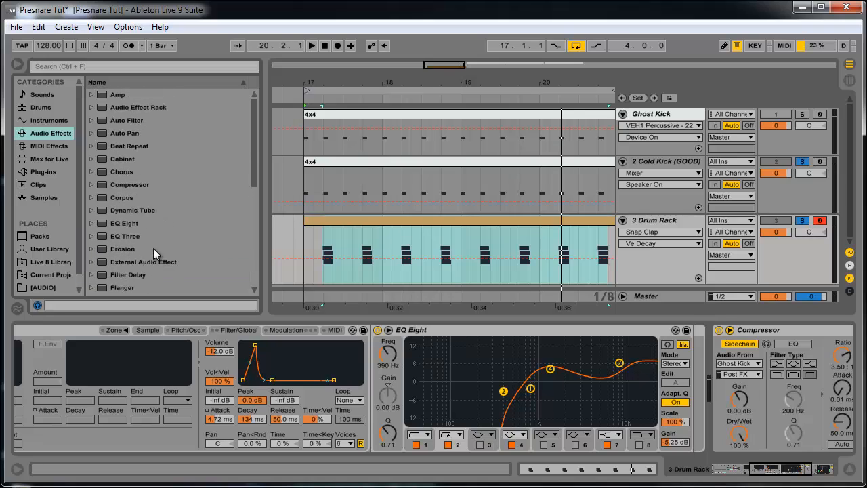
{"action": "scroll", "coordinate": [132, 205], "scroll_direction": "down", "scroll_amount": 5}
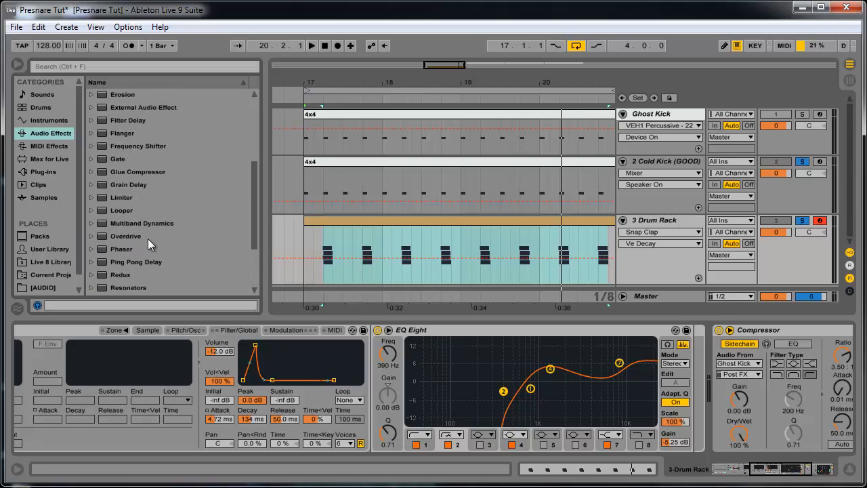
{"action": "left_click", "coordinate": [148, 239]}
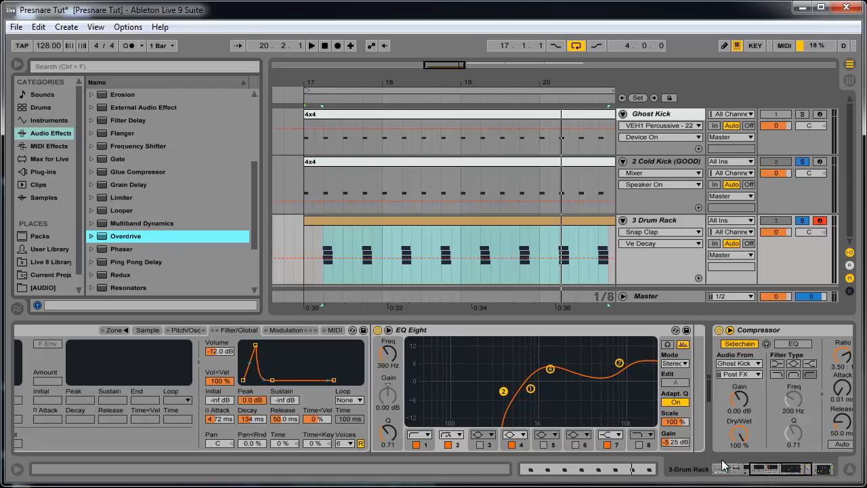
{"action": "scroll", "coordinate": [90, 197], "scroll_direction": "down", "scroll_amount": 1}
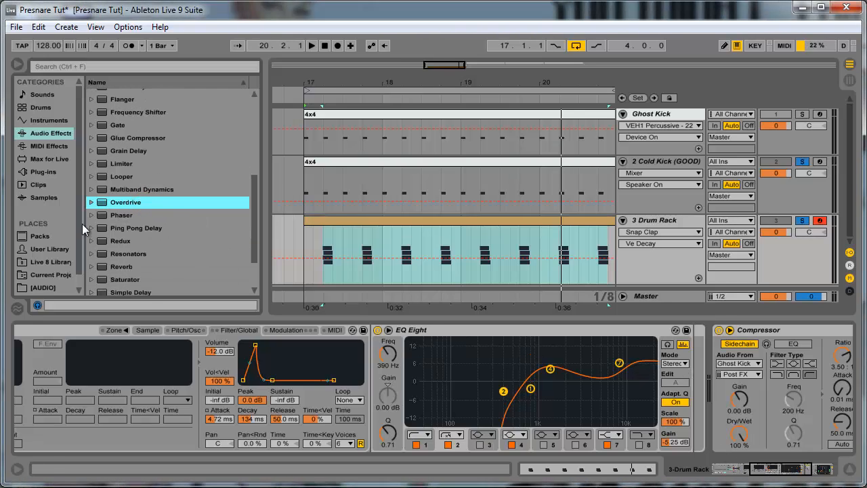
{"action": "left_click_drag", "start_coordinate": [171, 220], "coordinate": [626, 374]}
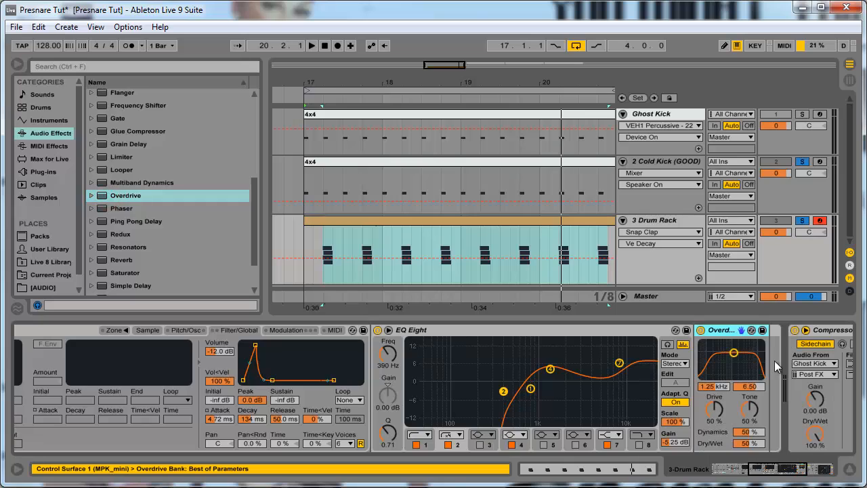
Group the Overdrive into an Audio Effect Rack, show its chain list and duplicate the Overdrive chain.
{"action": "key", "text": "ctrl+g"}
{"action": "left_click", "coordinate": [703, 353]}
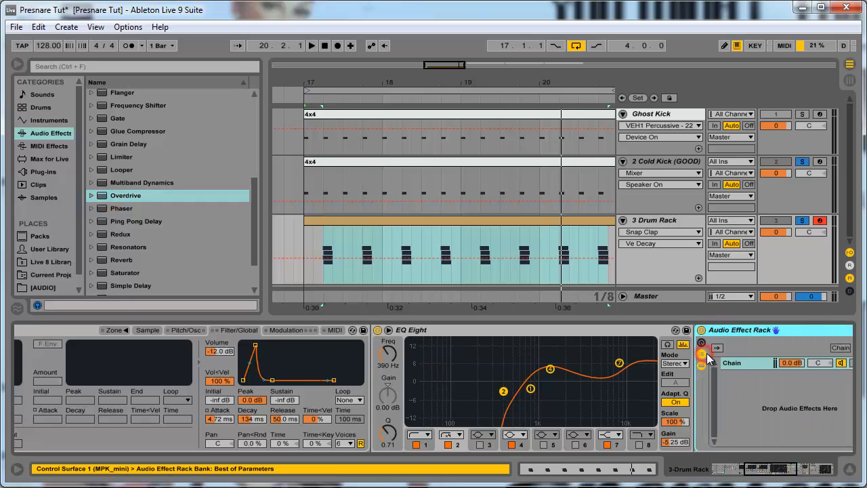
{"action": "left_click", "coordinate": [779, 472]}
{"action": "left_click_drag", "start_coordinate": [371, 331], "coordinate": [304, 393]}
{"action": "left_click", "coordinate": [227, 366]}
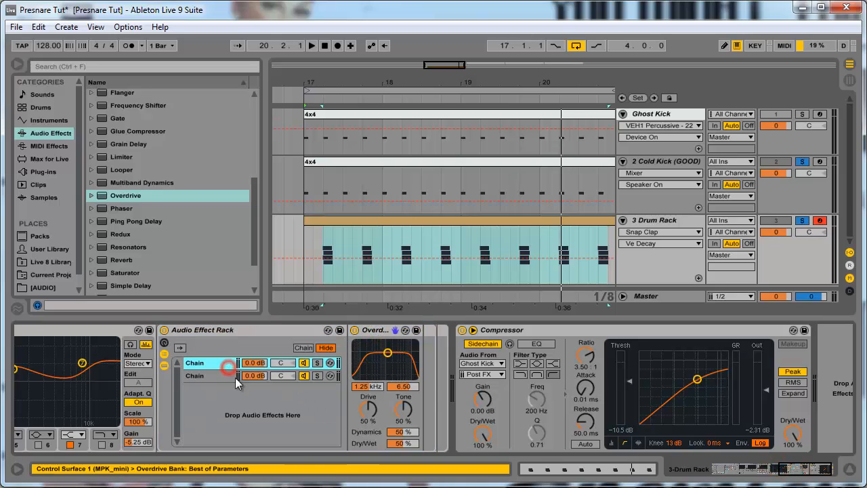
Pan the Audio Effect Rack's first chain to 50R and the second chain to 50L.
{"action": "left_click", "coordinate": [313, 364]}
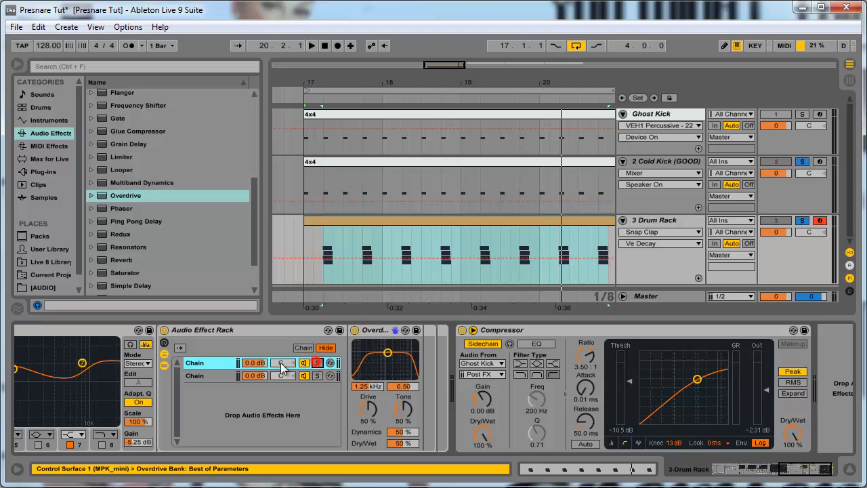
{"action": "left_click", "coordinate": [281, 364]}
{"action": "left_click", "coordinate": [292, 376]}
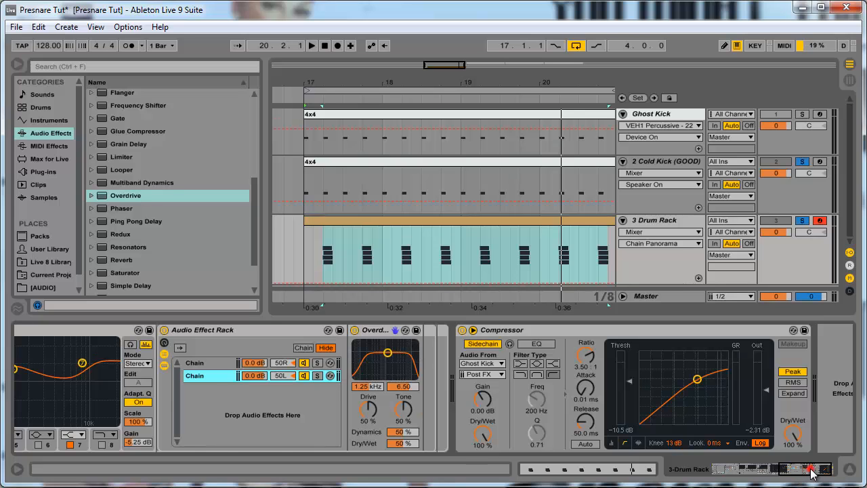
Solo the 50R chain during playback and set its Overdrive to 10.8 kHz, 7.23 bandwidth and 70% drive.
{"action": "left_click_drag", "start_coordinate": [813, 472], "coordinate": [775, 468]}
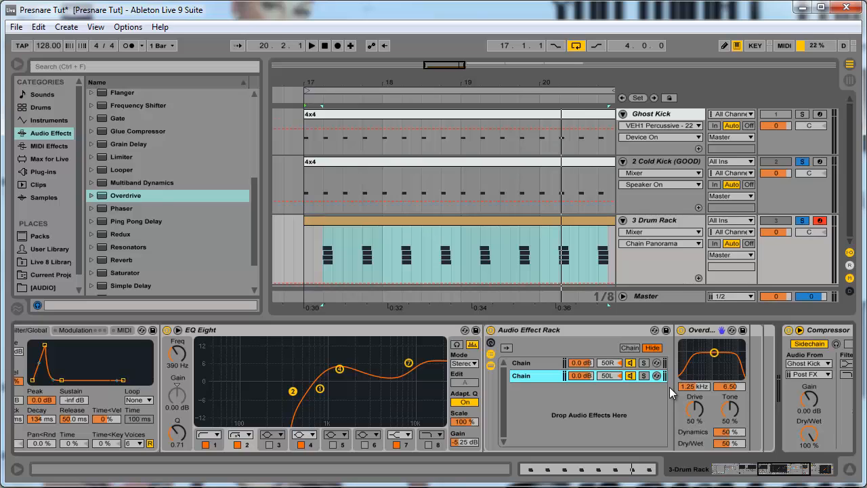
{"action": "left_click", "coordinate": [643, 364]}
{"action": "key", "text": "space"}
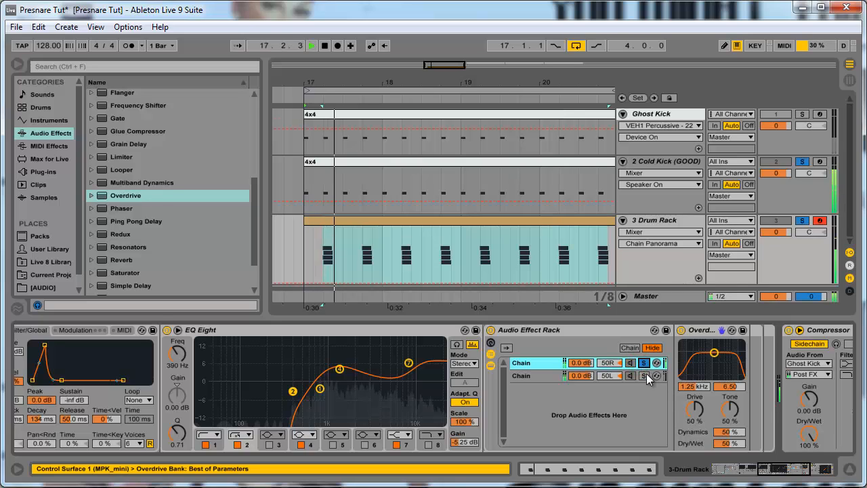
{"action": "left_click_drag", "start_coordinate": [714, 353], "coordinate": [735, 350]}
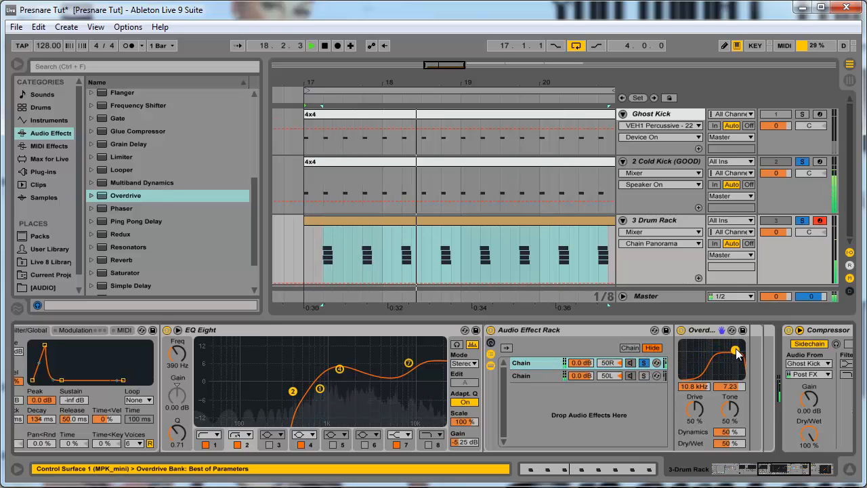
{"action": "mouse_move", "coordinate": [694, 408]}
{"action": "left_mouse_down"}
{"action": "mouse_move", "coordinate": [693, 420]}
{"action": "mouse_move", "coordinate": [695, 403]}
{"action": "left_mouse_up"}
Solo the 50L chain and set its Overdrive to 1.36 kHz, 5.28 bandwidth, 68% drive and 40% tone.
{"action": "left_click", "coordinate": [643, 376]}
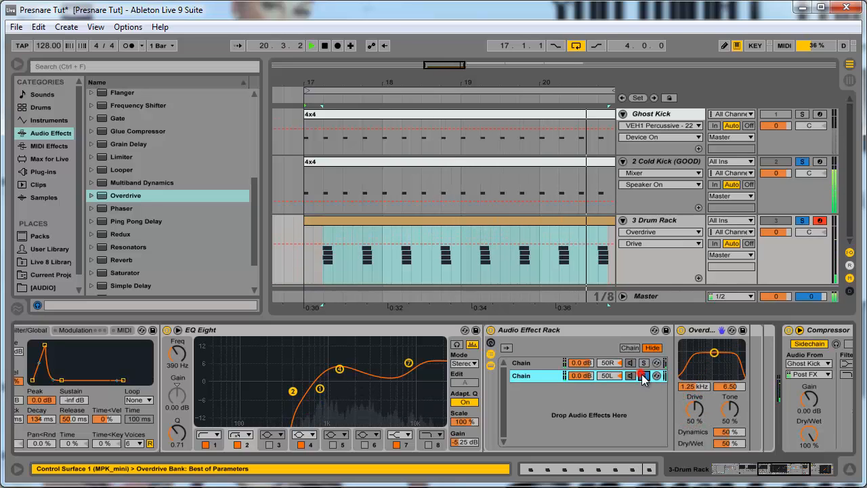
{"action": "left_click_drag", "start_coordinate": [707, 359], "coordinate": [725, 361]}
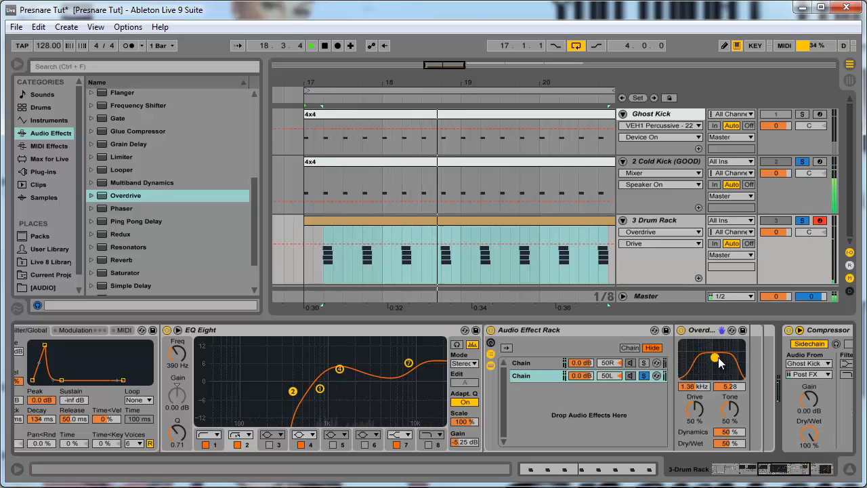
{"action": "left_click_drag", "start_coordinate": [698, 415], "coordinate": [730, 416]}
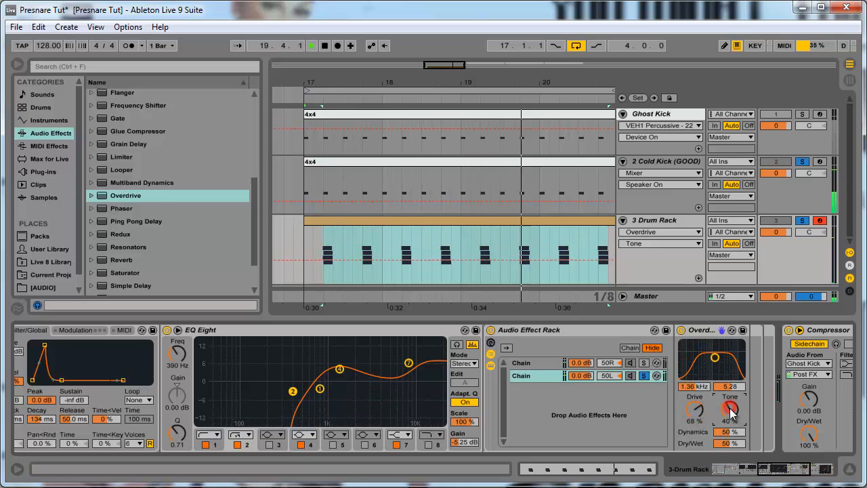
Solo both Overdrive chains and set the 50L Overdrive to 1.04 kHz, 4.04 bandwidth and 100% tone.
{"action": "left_click", "coordinate": [644, 363]}
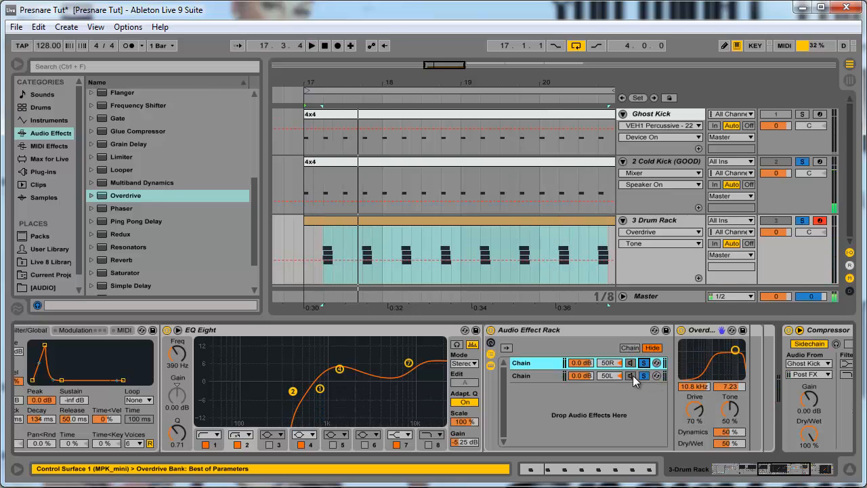
{"action": "left_click", "coordinate": [535, 375]}
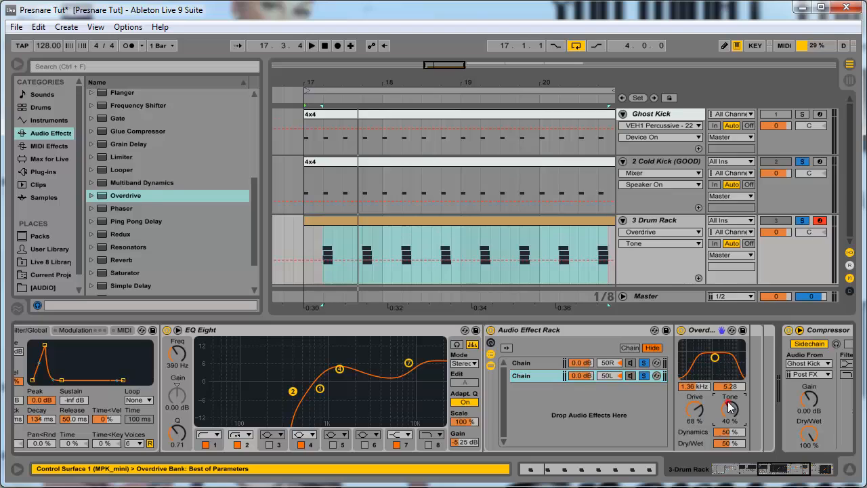
{"action": "left_click_drag", "start_coordinate": [715, 368], "coordinate": [714, 373]}
{"action": "key", "text": "space"}
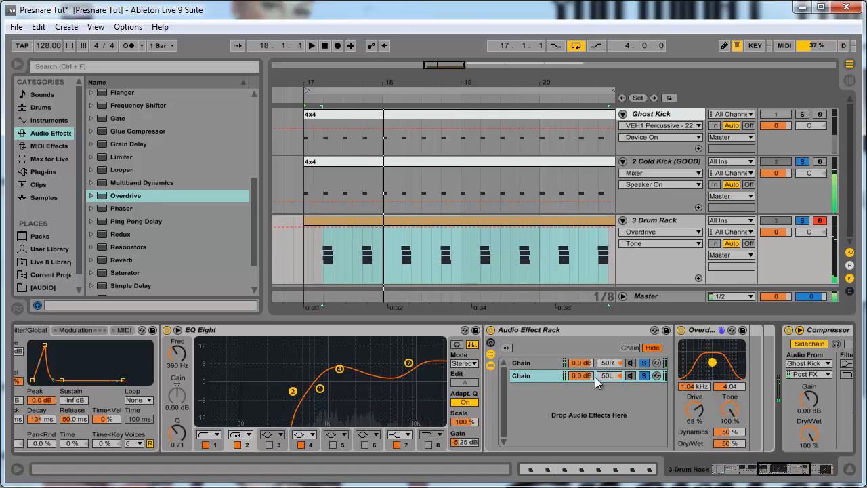
Raise the 50L chain to 4.0 dB, set its Overdrive to 61% drive and 68% dry/wet, and play it back.
{"action": "left_click_drag", "start_coordinate": [588, 375], "coordinate": [587, 378]}
{"action": "left_click_drag", "start_coordinate": [699, 394], "coordinate": [701, 399]}
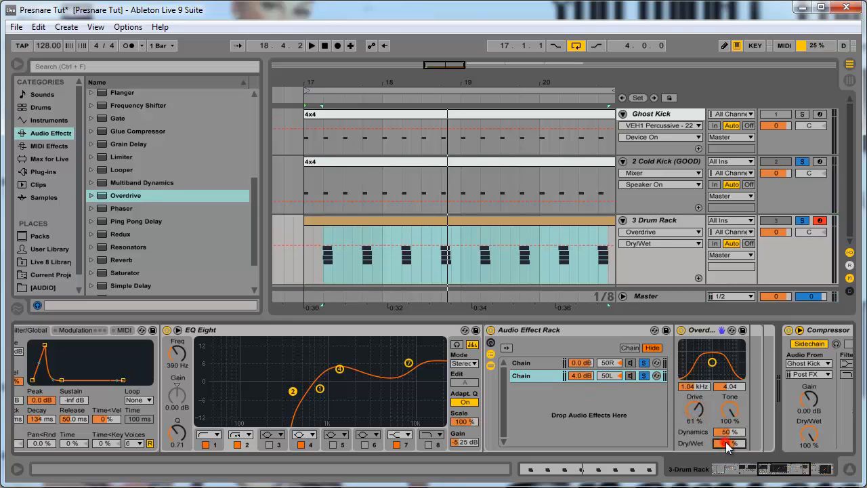
{"action": "left_click_drag", "start_coordinate": [726, 442], "coordinate": [723, 437]}
{"action": "key", "text": "space"}
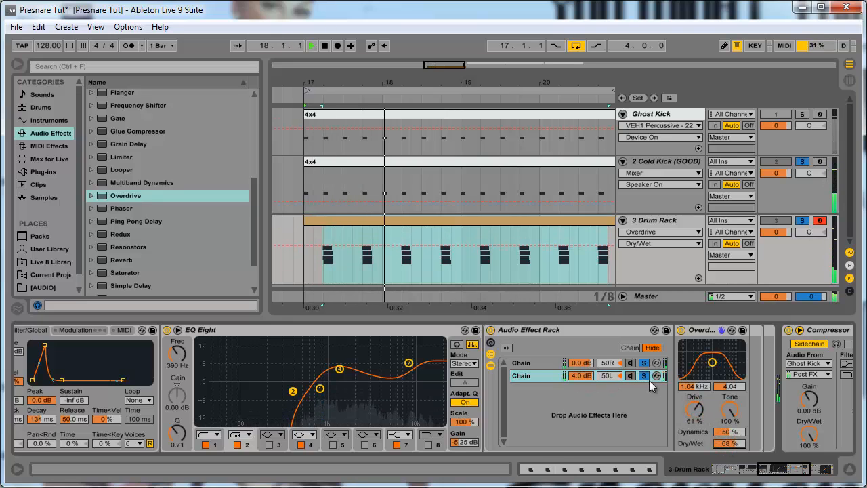
Unsolo both Overdrive chains and set the 50R chain's volume to -1.0 dB while playing the loop back.
{"action": "key", "text": "space"}
{"action": "left_click", "coordinate": [646, 377]}
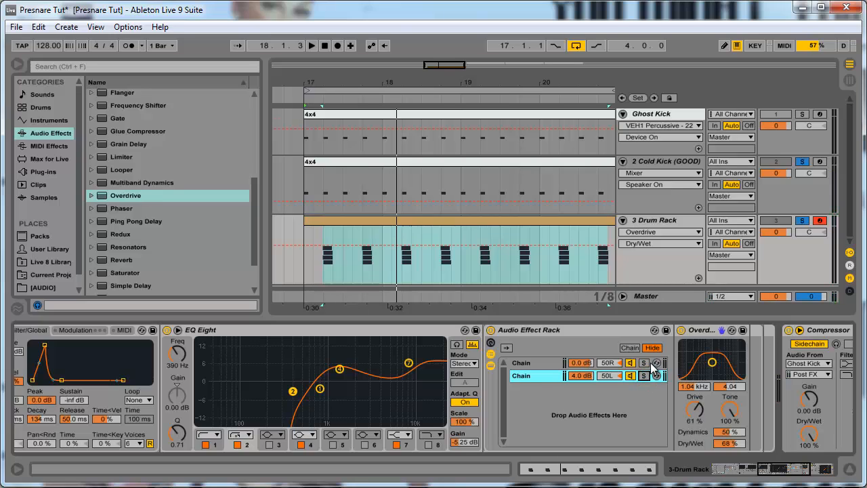
{"action": "left_click", "coordinate": [644, 364]}
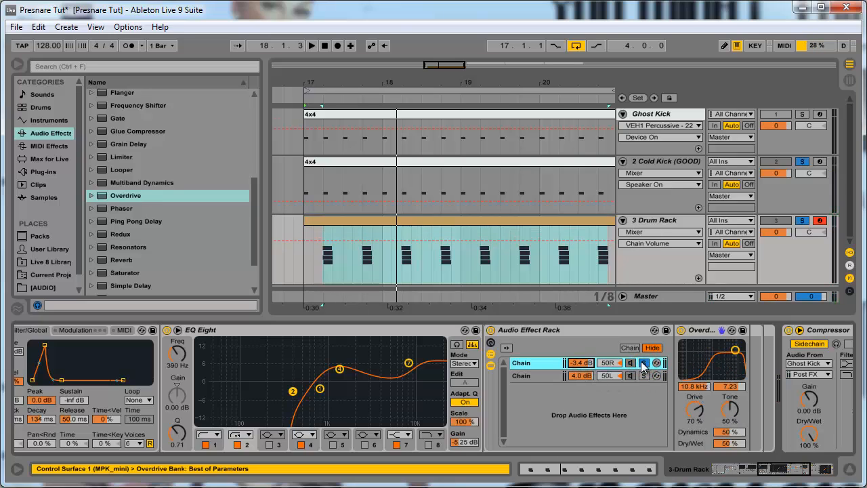
{"action": "key", "text": "space"}
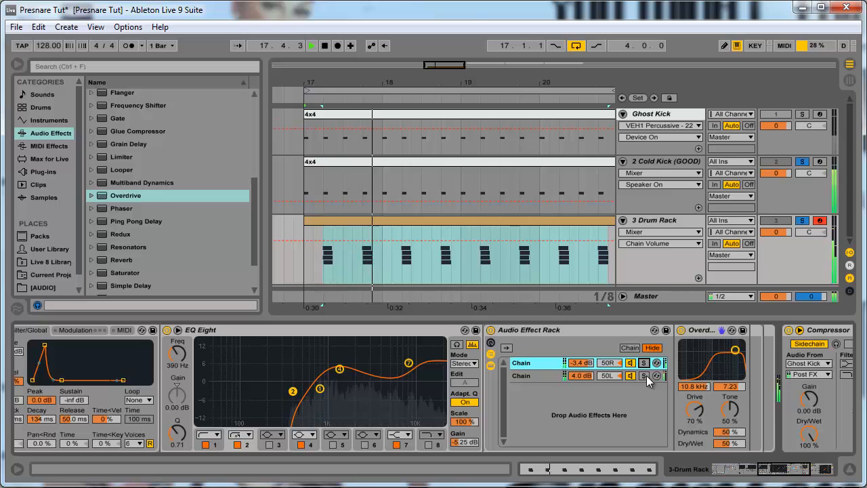
{"action": "left_click_drag", "start_coordinate": [581, 366], "coordinate": [582, 364]}
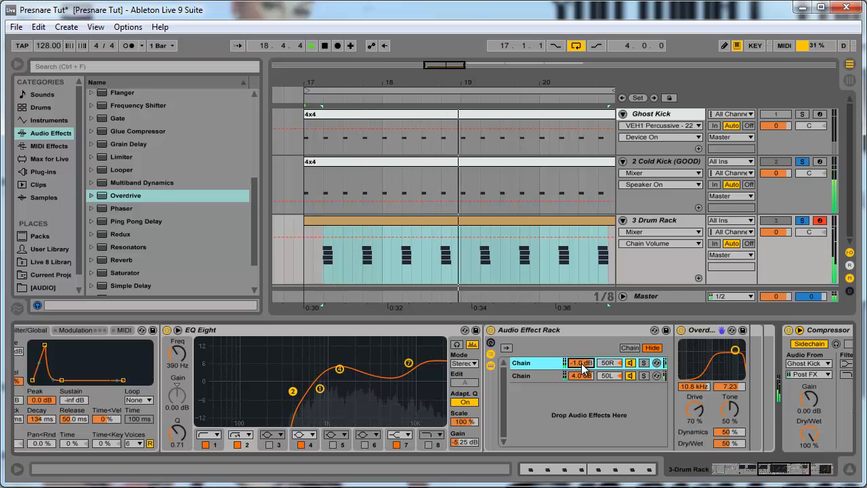
{"action": "key", "text": "space"}
Add Redux after the 50R chain's Overdrive, set its downsampling to 1 and enable bit reduction at 8.
{"action": "left_click", "coordinate": [109, 156]}
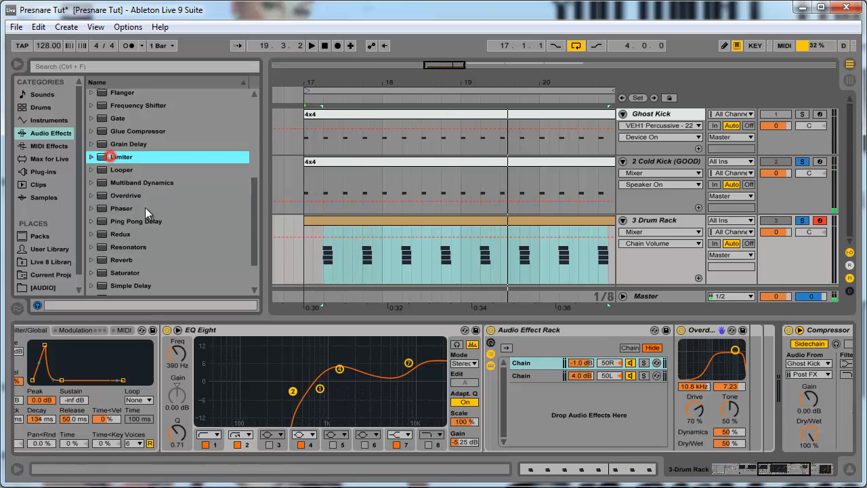
{"action": "left_click", "coordinate": [135, 261]}
{"action": "scroll", "coordinate": [134, 264], "scroll_direction": "down", "scroll_amount": 2}
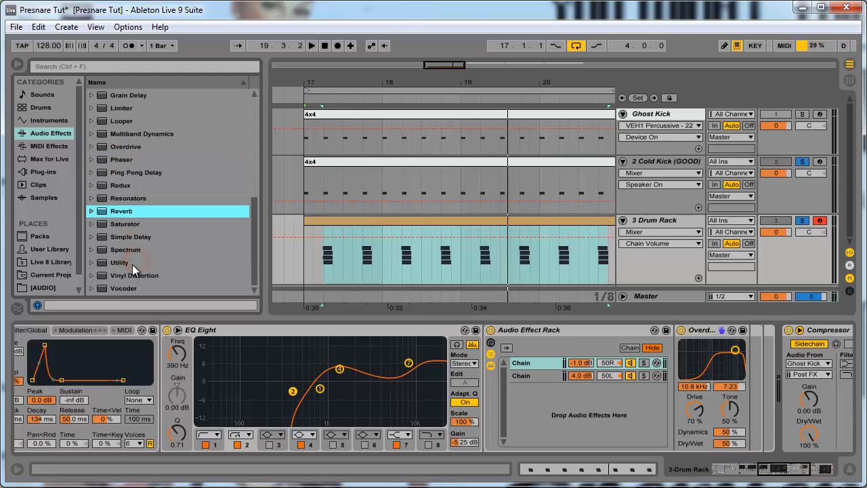
{"action": "left_click_drag", "start_coordinate": [115, 185], "coordinate": [749, 374]}
{"action": "key", "text": "space"}
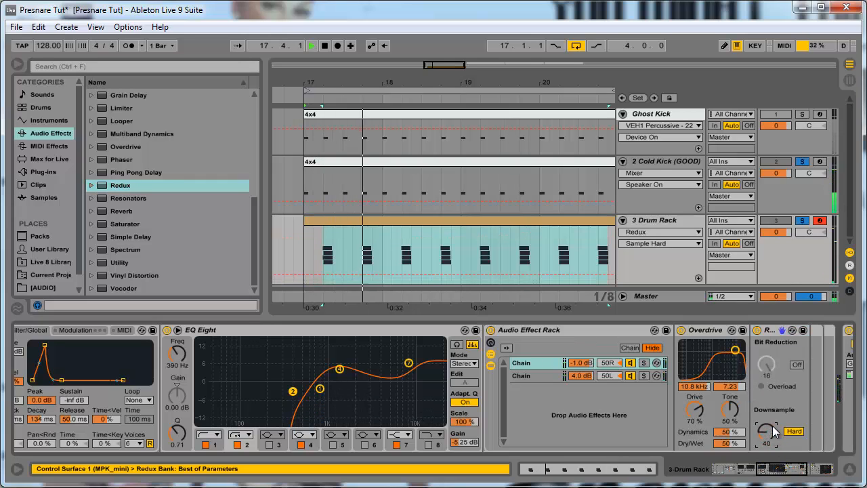
{"action": "left_click_drag", "start_coordinate": [773, 428], "coordinate": [771, 438]}
{"action": "left_click", "coordinate": [797, 365]}
{"action": "left_click", "coordinate": [762, 363]}
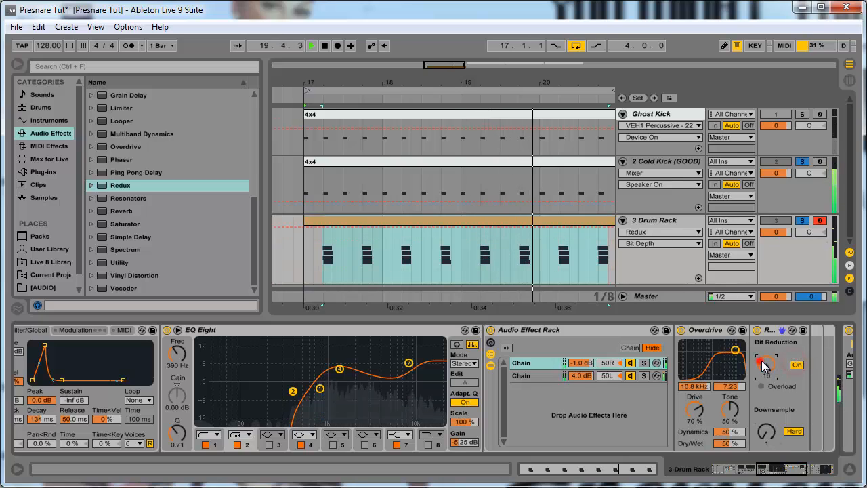
{"action": "left_click_drag", "start_coordinate": [764, 364], "coordinate": [761, 366]}
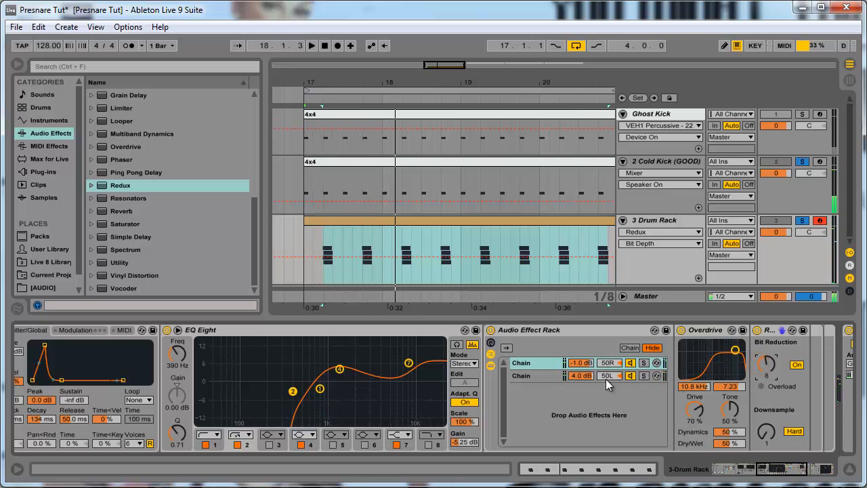
Lower the Snap Clap chain to -3.4 dB, unsolo it and play it back with the other layers.
{"action": "left_click_drag", "start_coordinate": [779, 467], "coordinate": [726, 469]}
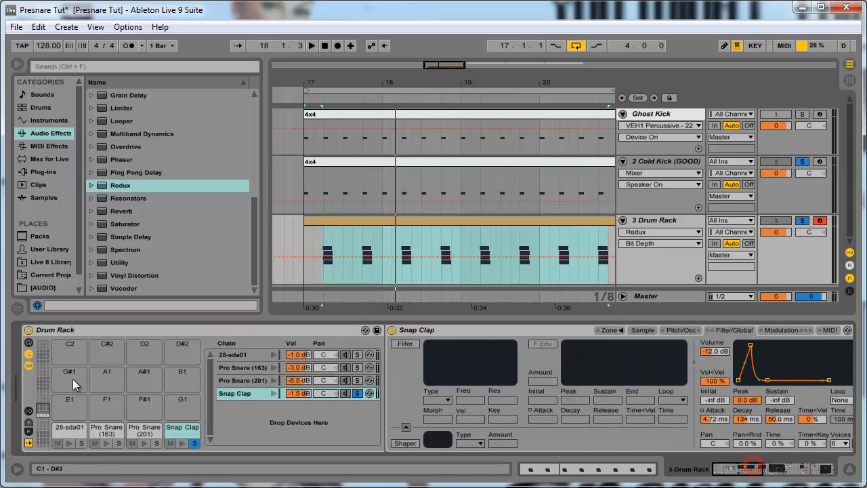
{"action": "left_click", "coordinate": [307, 395]}
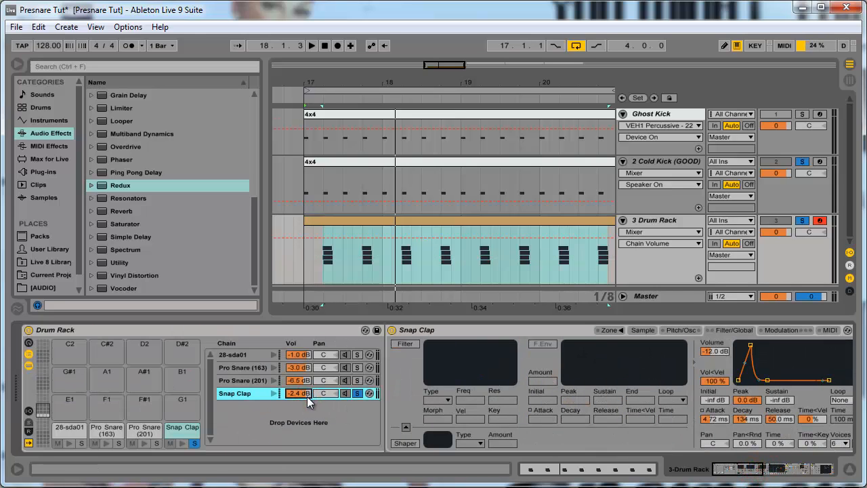
{"action": "left_click", "coordinate": [351, 391]}
{"action": "left_click", "coordinate": [355, 392]}
{"action": "key", "text": "space"}
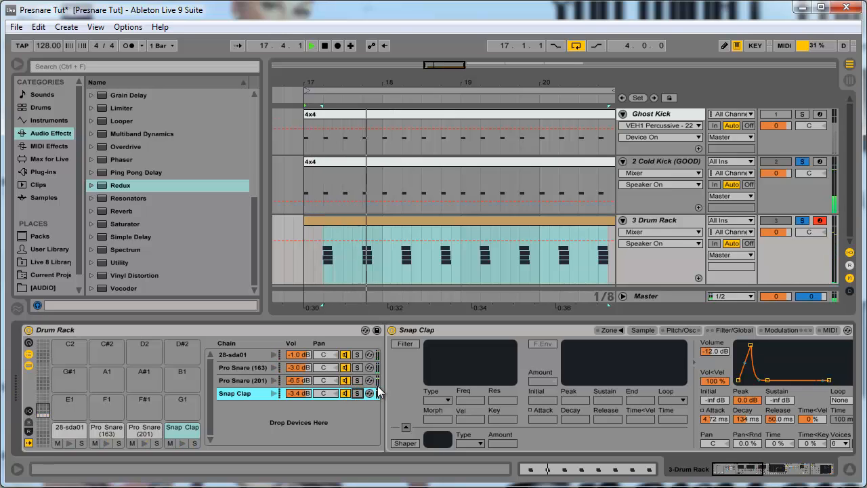
Audition the Pro Snare (201) layer soloed and in the mix, and review the EQ and reverb in its device chain.
{"action": "left_click", "coordinate": [243, 380]}
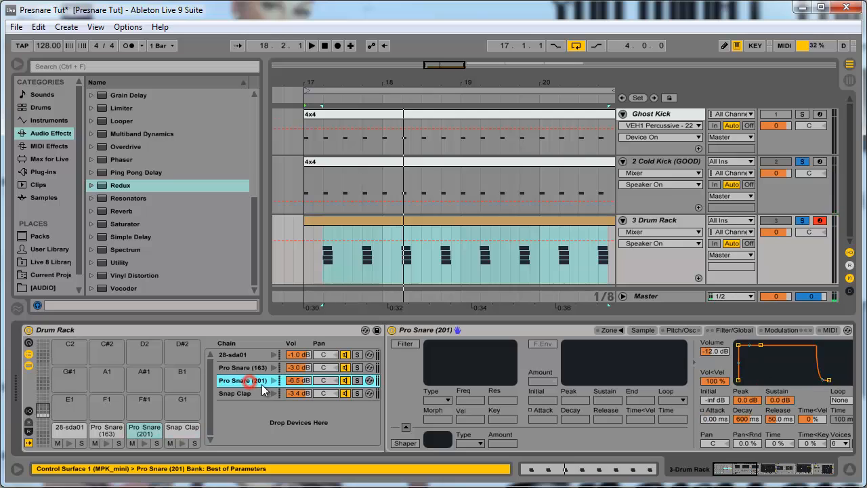
{"action": "left_click", "coordinate": [358, 380]}
{"action": "key", "text": "space"}
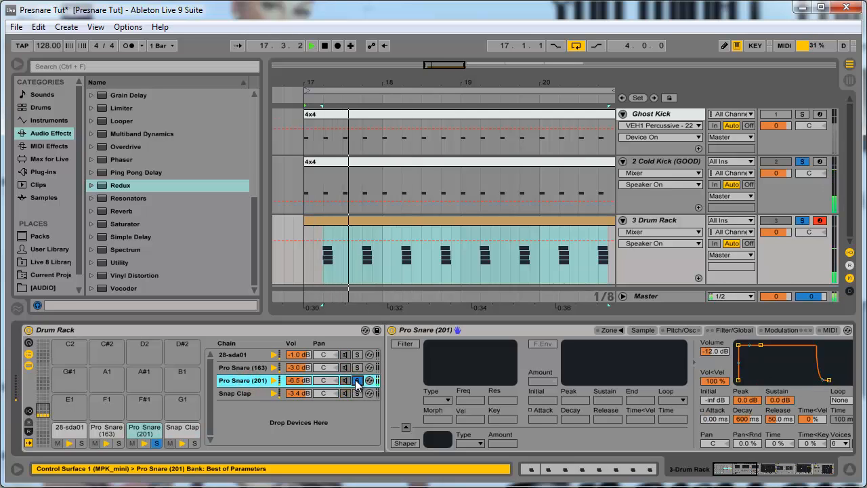
{"action": "left_click", "coordinate": [357, 380]}
{"action": "left_click_drag", "start_coordinate": [744, 468], "coordinate": [795, 469]}
{"action": "left_click", "coordinate": [46, 387]}
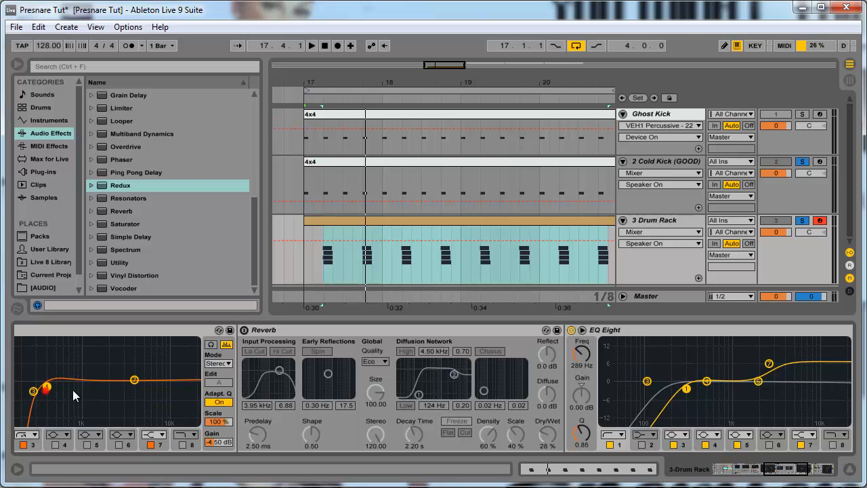
{"action": "key", "text": "space"}
{"action": "left_click_drag", "start_coordinate": [782, 468], "coordinate": [654, 467]}
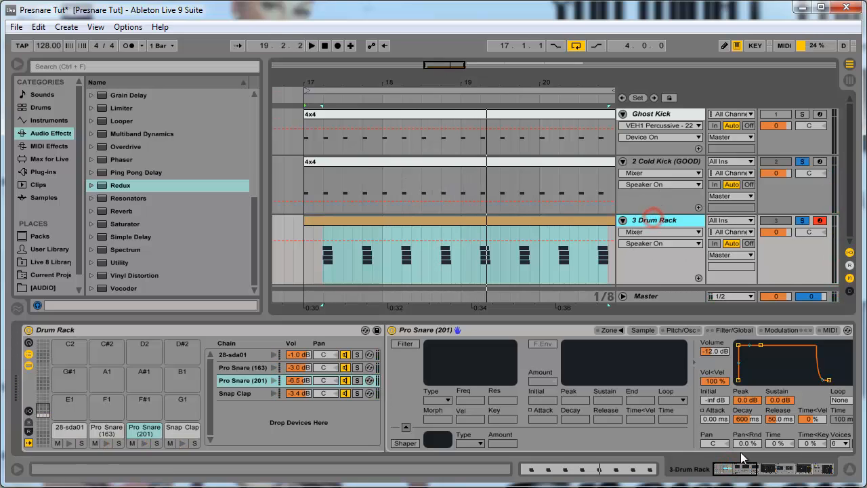
Look through the instruments, audio effects, MIDI effects and plug-ins for a device to process the whole Drum Rack.
{"action": "left_click_drag", "start_coordinate": [736, 474], "coordinate": [813, 481]}
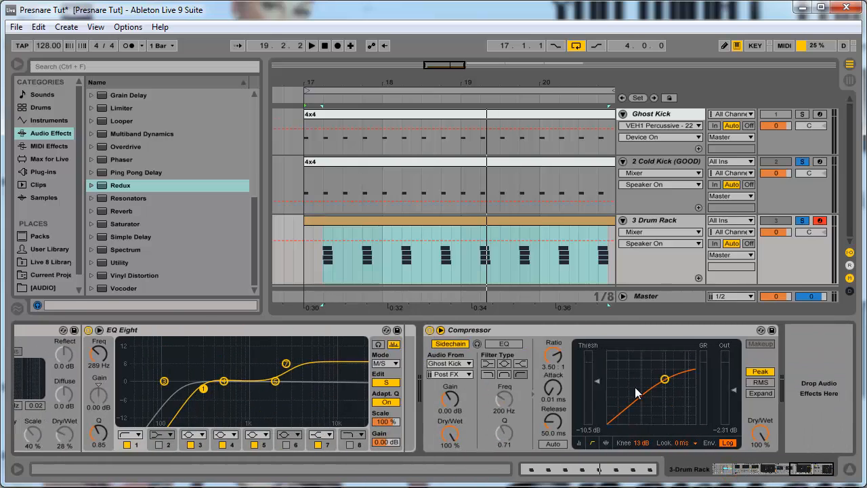
{"action": "left_click", "coordinate": [589, 331]}
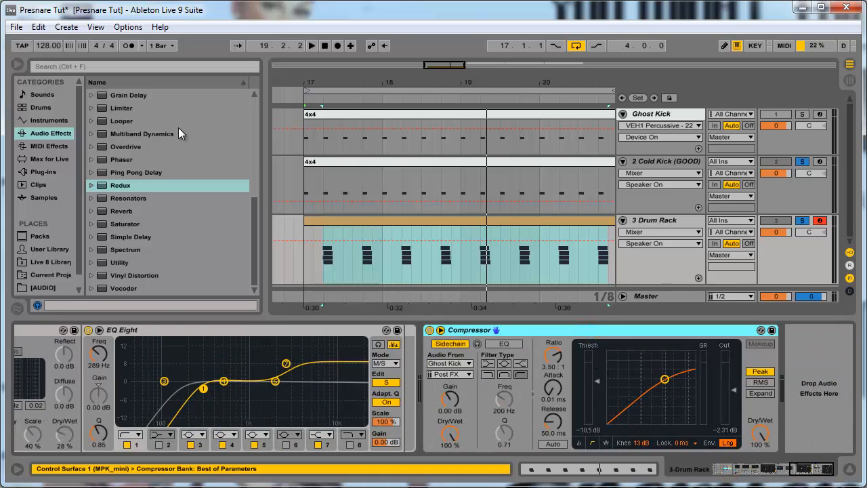
{"action": "left_click", "coordinate": [154, 189]}
{"action": "left_click", "coordinate": [166, 163]}
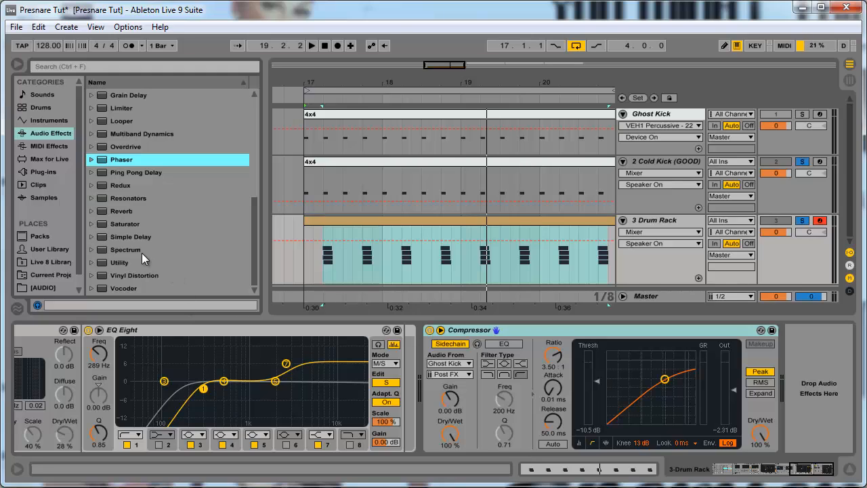
{"action": "left_click", "coordinate": [51, 120]}
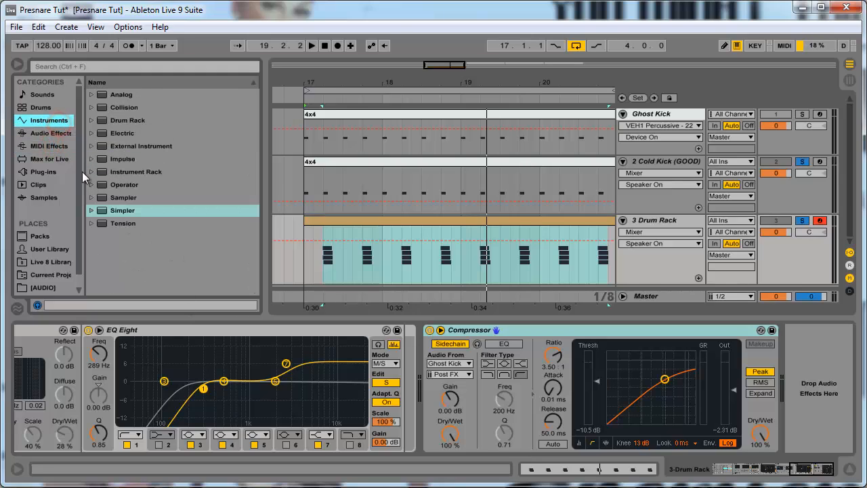
{"action": "left_click", "coordinate": [60, 145]}
{"action": "left_click", "coordinate": [57, 133]}
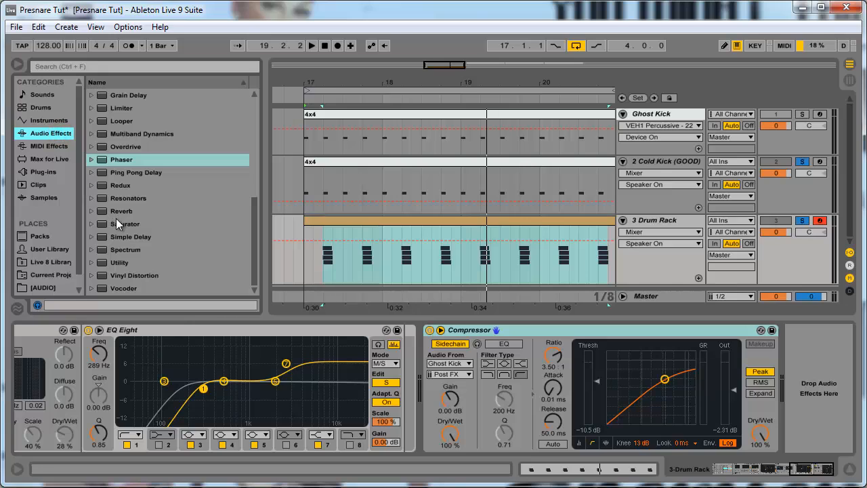
{"action": "left_click", "coordinate": [63, 174]}
{"action": "left_click", "coordinate": [58, 146]}
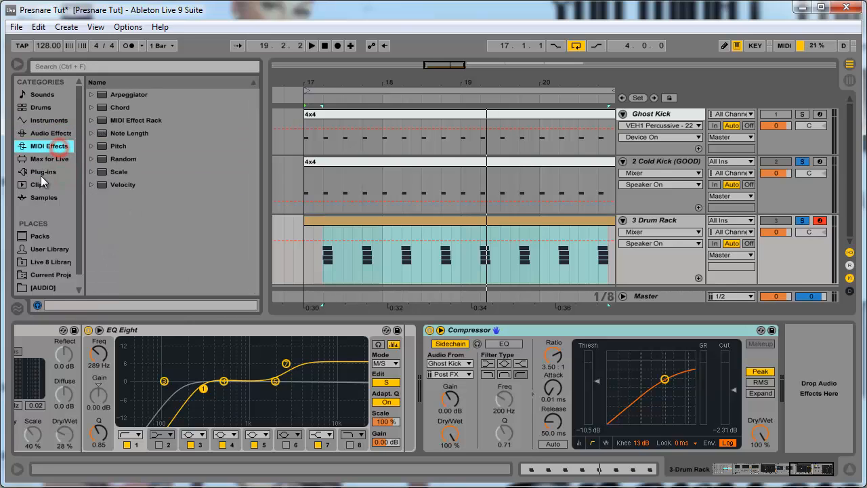
{"action": "left_click", "coordinate": [41, 173]}
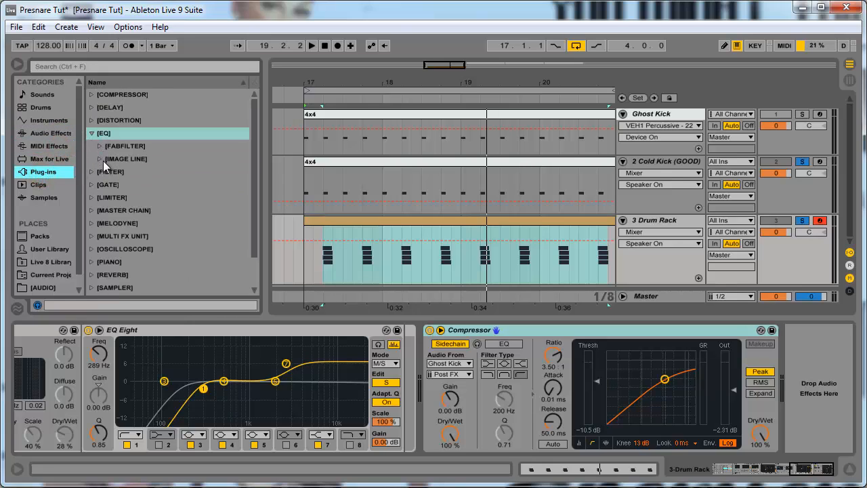
{"action": "left_click", "coordinate": [103, 161]}
Insert an EQ Eight between the Drum Rack and the final sidechain Compressor.
{"action": "left_click", "coordinate": [48, 132]}
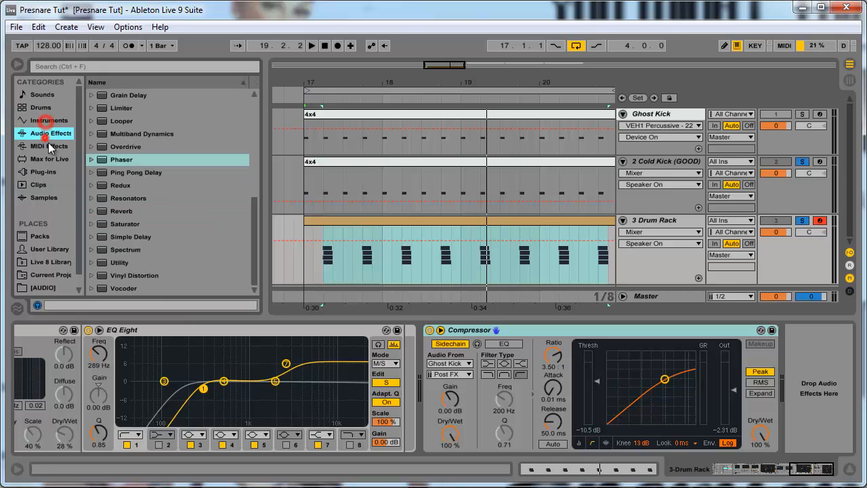
{"action": "scroll", "coordinate": [120, 237], "scroll_direction": "up", "scroll_amount": 5}
{"action": "scroll", "coordinate": [121, 236], "scroll_direction": "up", "scroll_amount": 3}
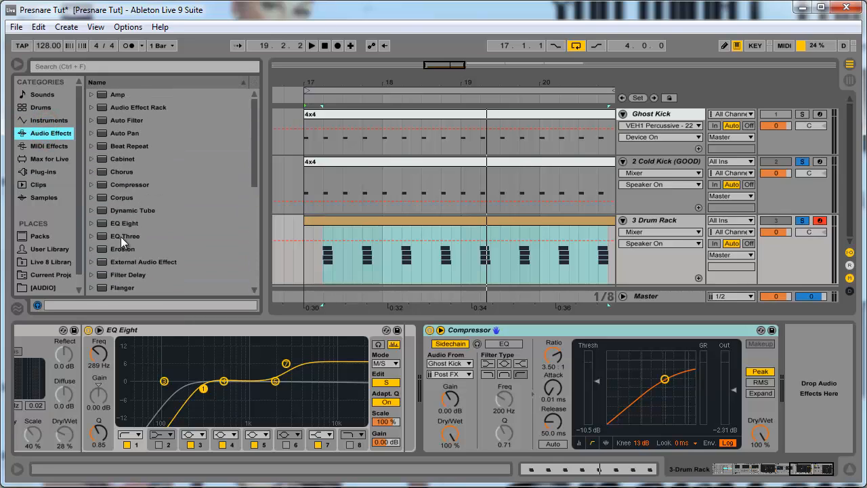
{"action": "left_click", "coordinate": [90, 223]}
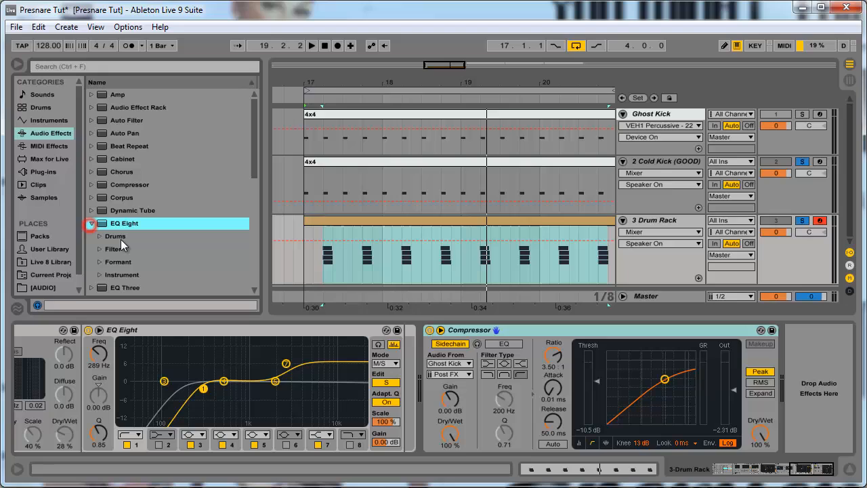
{"action": "left_click", "coordinate": [90, 223]}
{"action": "left_click_drag", "start_coordinate": [112, 227], "coordinate": [538, 398]}
During playback, set the new EQ Eight's band 7 to about 7.8 kHz and enable band 5 at 1.39 kHz, 1.86 dB and Q 2.39.
{"action": "key", "text": "space"}
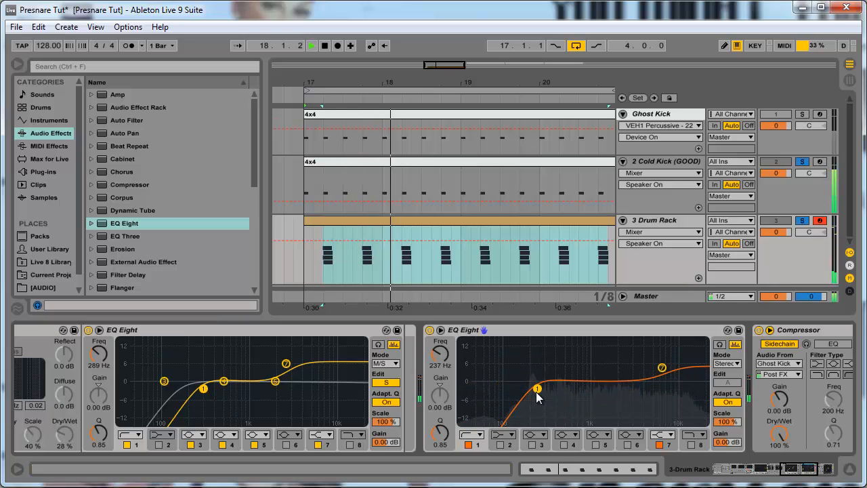
{"action": "mouse_move", "coordinate": [662, 368]}
{"action": "left_mouse_down"}
{"action": "mouse_move", "coordinate": [683, 358]}
{"action": "mouse_move", "coordinate": [670, 370]}
{"action": "left_mouse_up"}
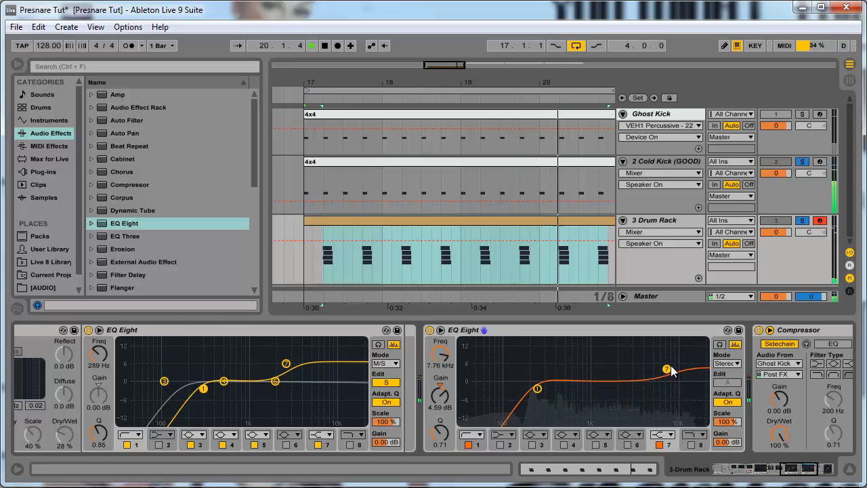
{"action": "left_click", "coordinate": [596, 445]}
{"action": "left_click_drag", "start_coordinate": [618, 386], "coordinate": [603, 383]}
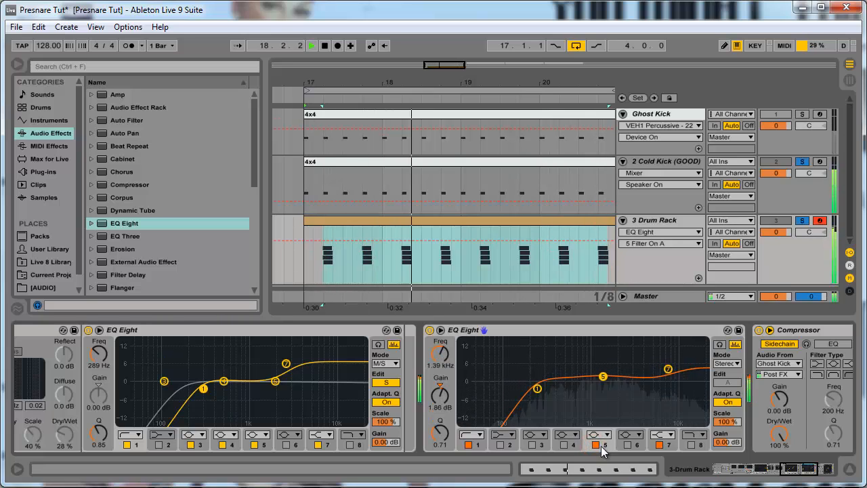
{"action": "left_click_drag", "start_coordinate": [441, 429], "coordinate": [441, 403]}
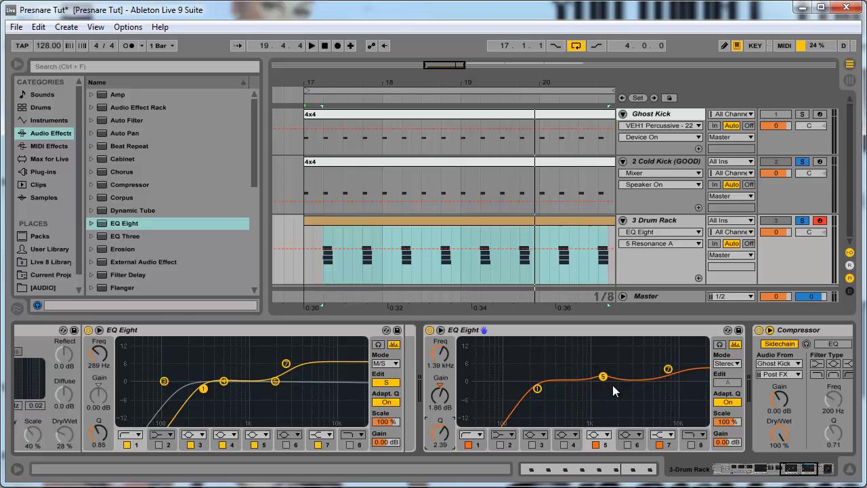
Lower the rack EQ's band 1 low cut to 158 Hz and enable band 2 as a steep low cut at 96.6 Hz, Q 0.82.
{"action": "left_click", "coordinate": [539, 389]}
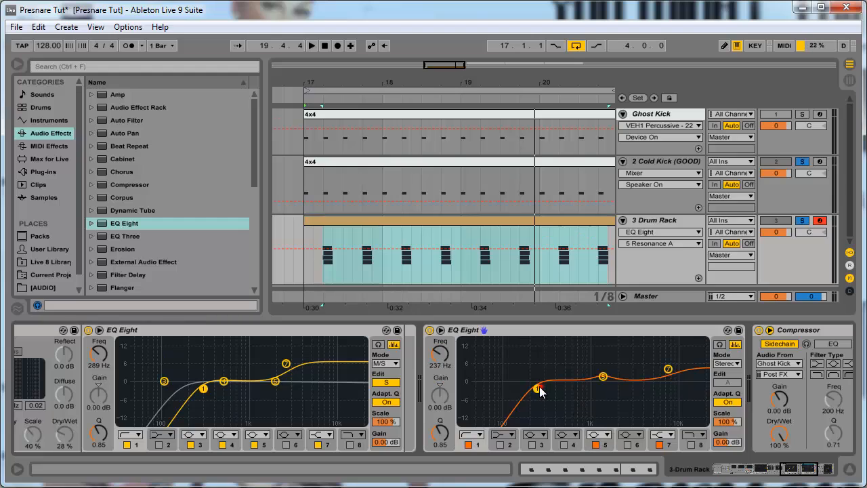
{"action": "mouse_move", "coordinate": [540, 390]}
{"action": "left_mouse_down"}
{"action": "mouse_move", "coordinate": [519, 391]}
{"action": "mouse_move", "coordinate": [525, 393]}
{"action": "left_mouse_up"}
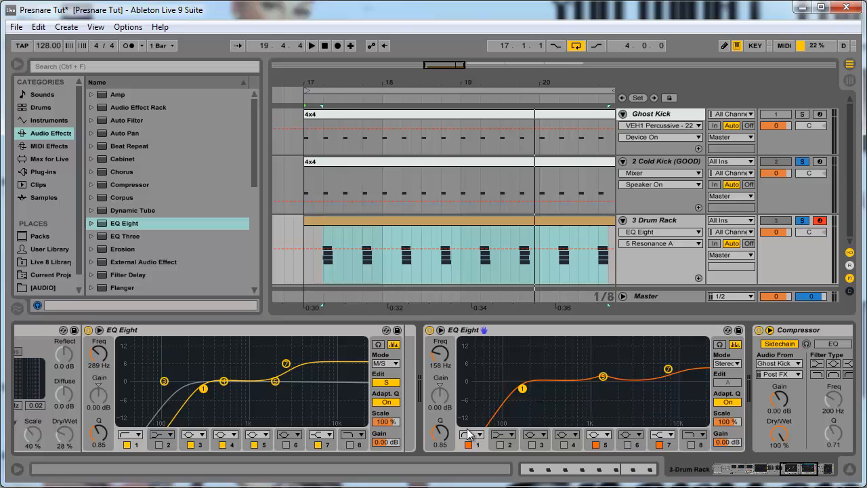
{"action": "left_click", "coordinate": [501, 444]}
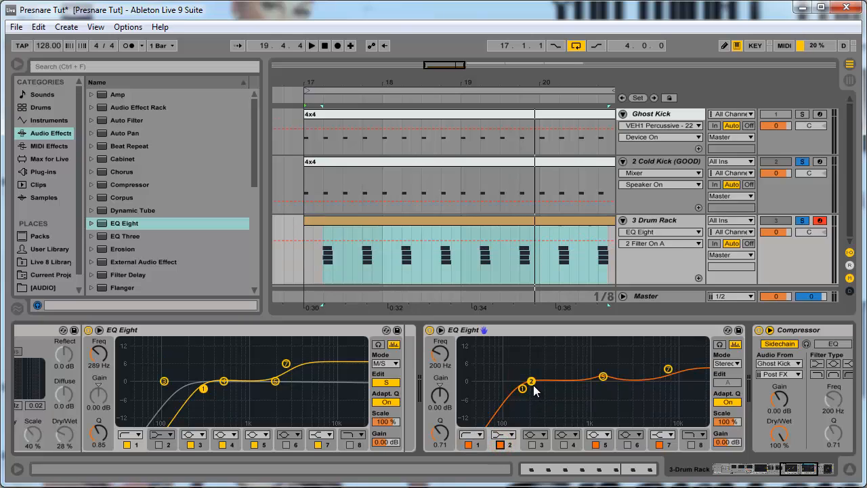
{"action": "left_click_drag", "start_coordinate": [534, 385], "coordinate": [507, 385]}
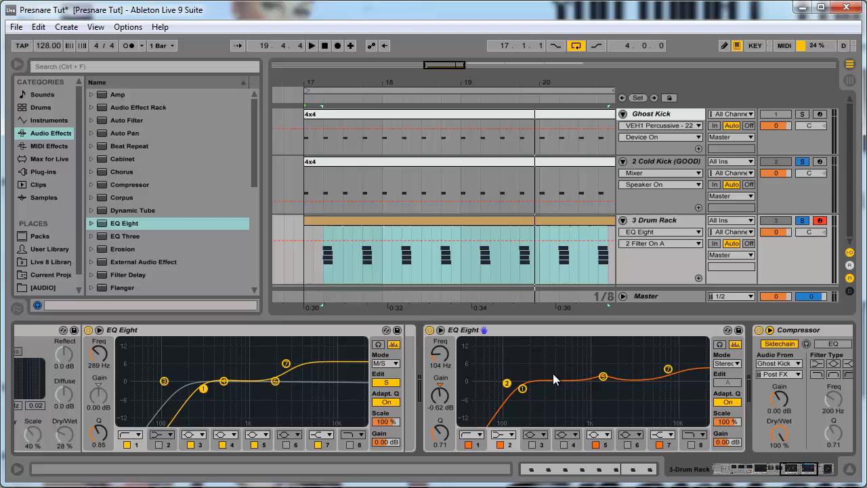
{"action": "left_click", "coordinate": [477, 437]}
{"action": "left_click", "coordinate": [504, 434]}
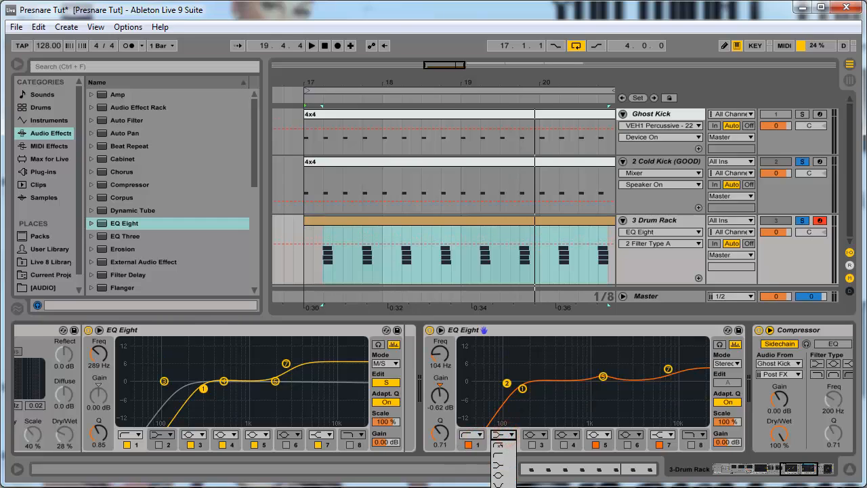
{"action": "left_click", "coordinate": [500, 446]}
{"action": "left_click_drag", "start_coordinate": [507, 382], "coordinate": [506, 391]}
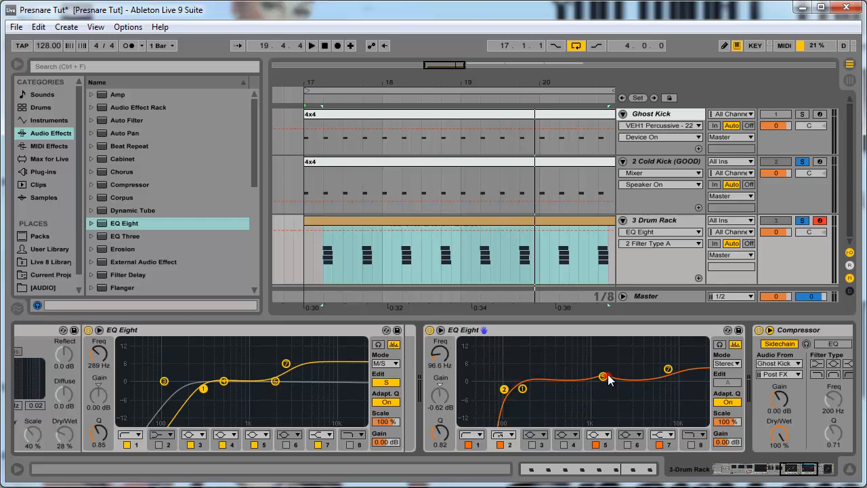
Soften band 5 with less gain and Q 1.79, set band 7 to 9.67 kHz at 4.83 dB, and audition the result.
{"action": "left_click", "coordinate": [603, 377]}
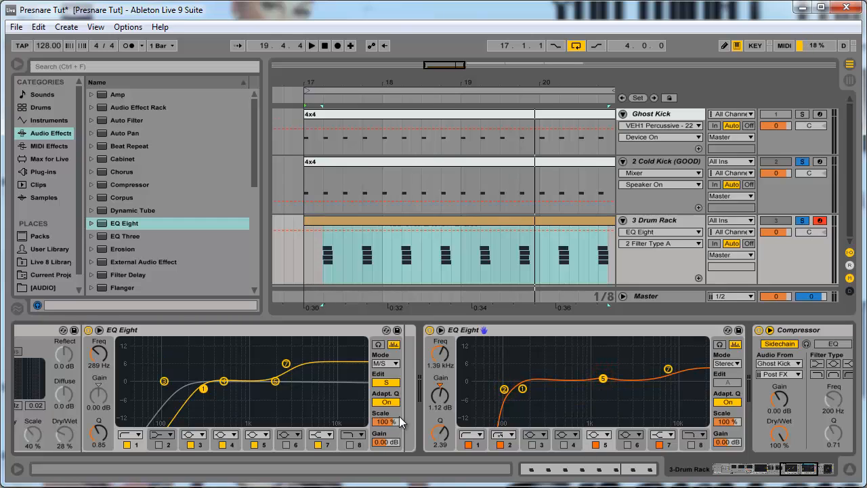
{"action": "left_click_drag", "start_coordinate": [437, 440], "coordinate": [438, 449]}
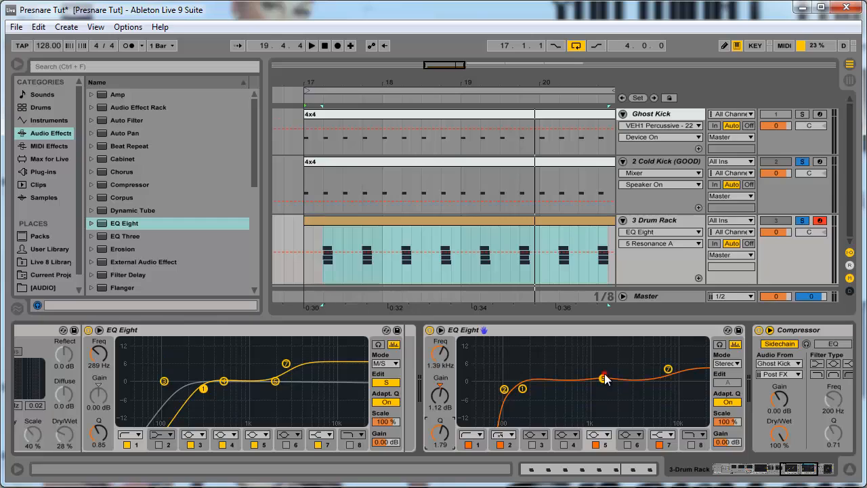
{"action": "left_click", "coordinate": [674, 370]}
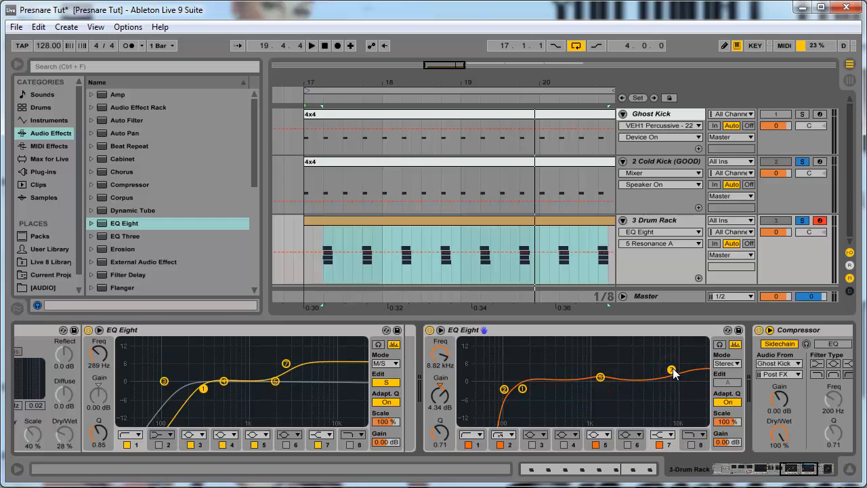
{"action": "left_click_drag", "start_coordinate": [673, 369], "coordinate": [677, 370]}
{"action": "scroll", "coordinate": [162, 257], "scroll_direction": "down", "scroll_amount": 6}
{"action": "key", "text": "space"}
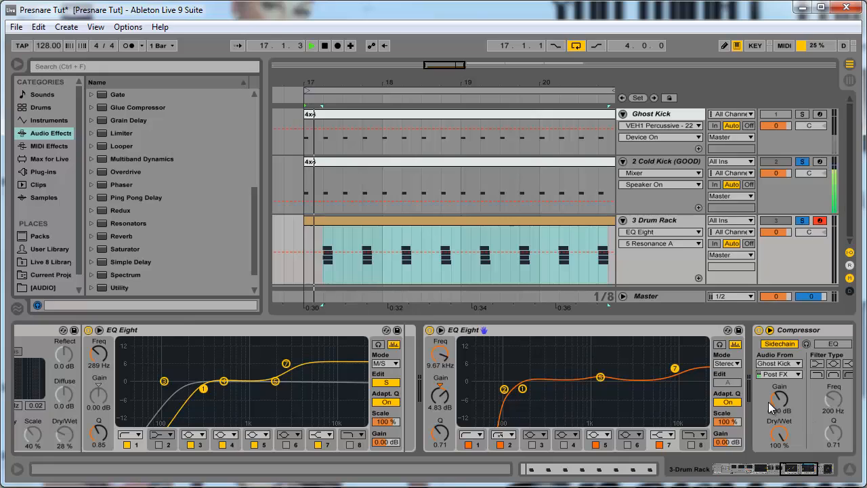
{"action": "key", "text": "space"}
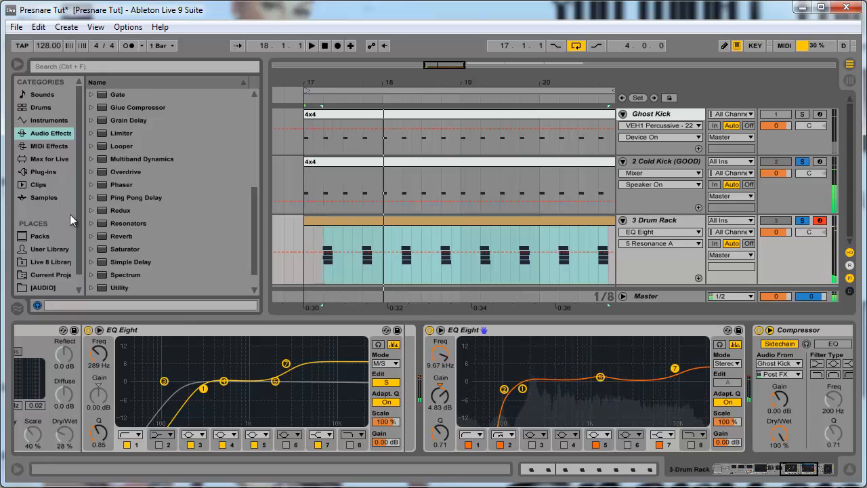
Insert a Saturator between the rack's EQ Eight and the final Compressor, and audition it.
{"action": "scroll", "coordinate": [144, 249], "scroll_direction": "down", "scroll_amount": 2}
{"action": "left_click_drag", "start_coordinate": [101, 225], "coordinate": [751, 373]}
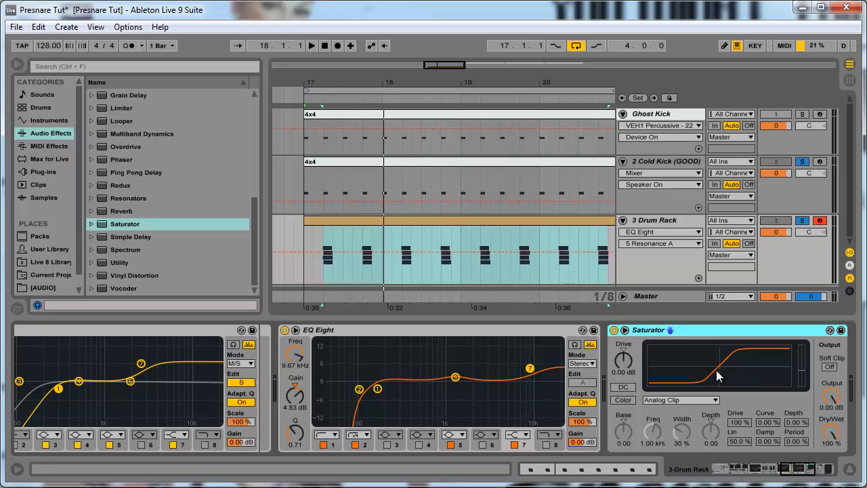
{"action": "key", "text": "space"}
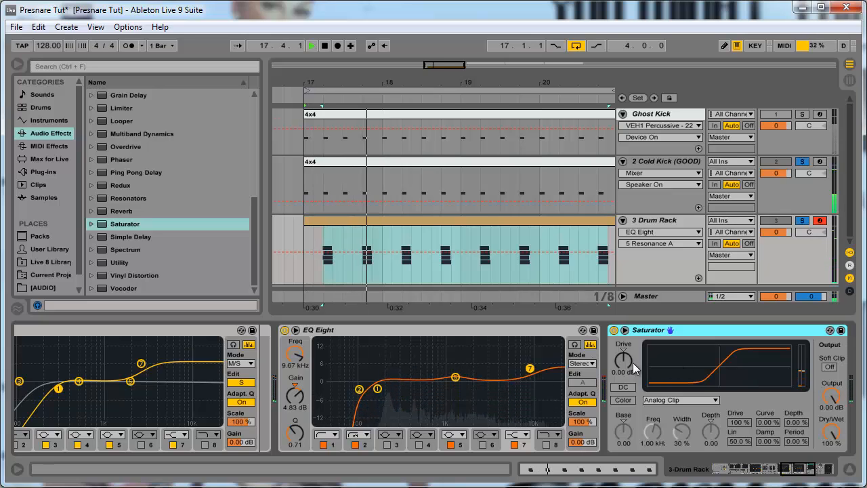
{"action": "key", "text": "space"}
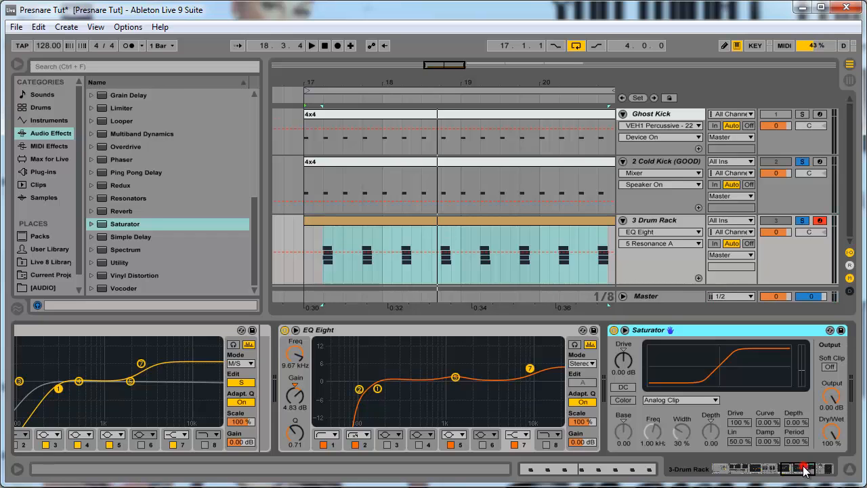
Pan the Pro Snare (201) chain to 27R and the Pro Snare (163) chain to 16R, auditioning through the effects chain.
{"action": "left_click_drag", "start_coordinate": [805, 471], "coordinate": [736, 481]}
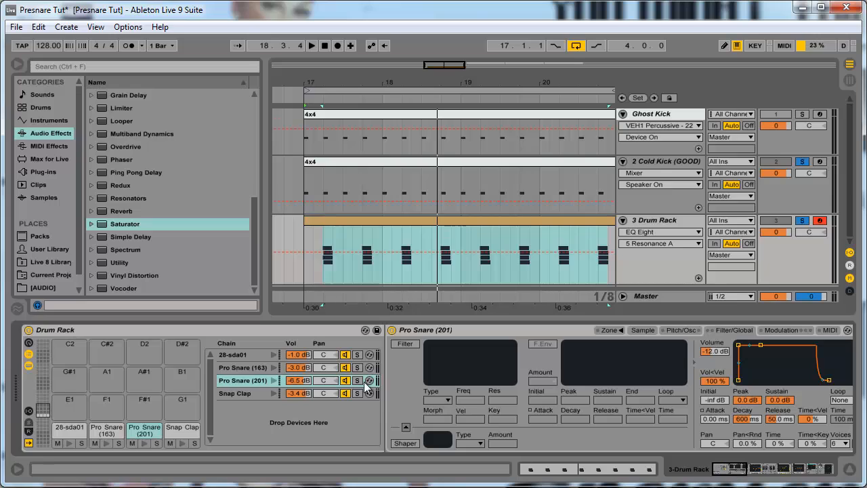
{"action": "left_click", "coordinate": [246, 394]}
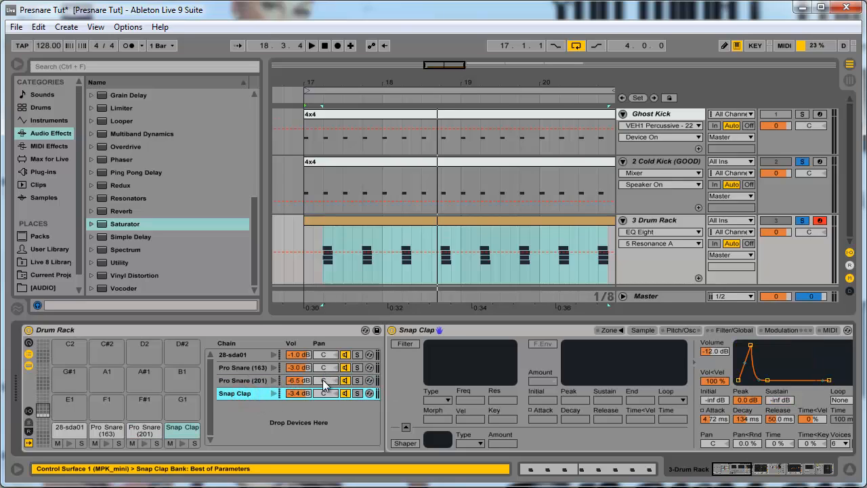
{"action": "key", "text": "space"}
{"action": "mouse_move", "coordinate": [323, 379]}
{"action": "left_mouse_down"}
{"action": "mouse_move", "coordinate": [329, 398]}
{"action": "mouse_move", "coordinate": [329, 372]}
{"action": "left_mouse_up"}
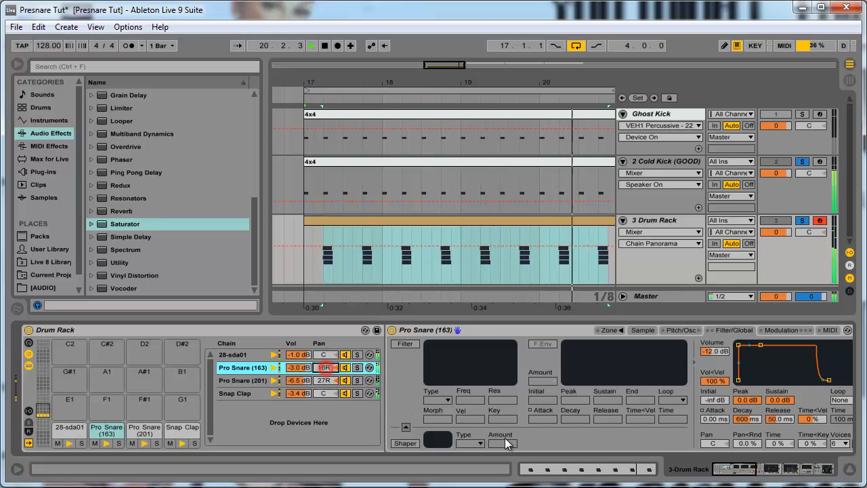
{"action": "left_click_drag", "start_coordinate": [751, 471], "coordinate": [472, 382]}
{"action": "key", "text": "space"}
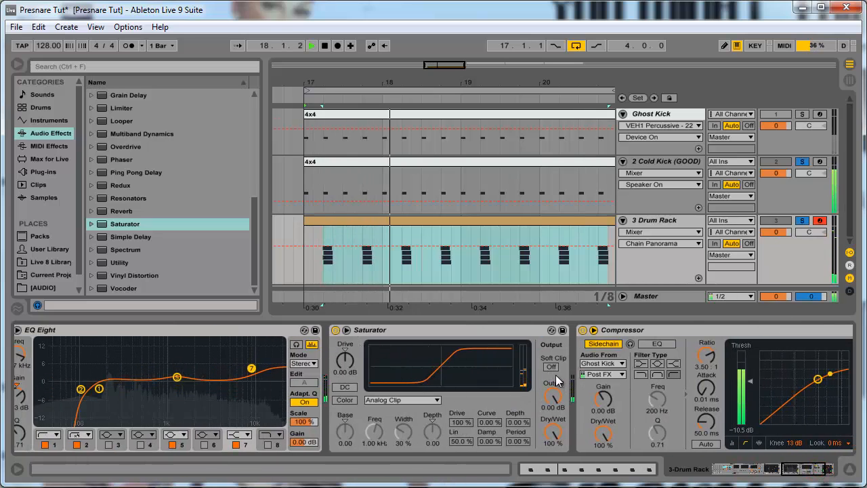
{"action": "key", "text": "space"}
Find EQ Eight among the audio effects and insert another instance between the Saturator and the final Compressor.
{"action": "left_click", "coordinate": [118, 201]}
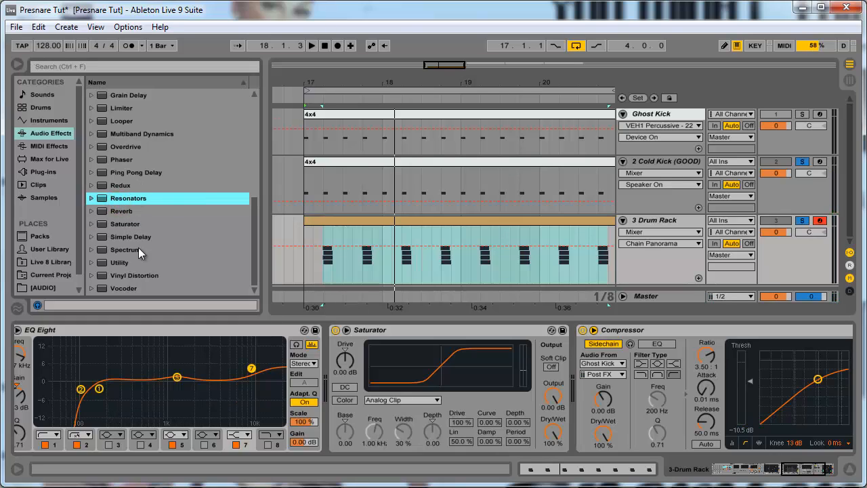
{"action": "scroll", "coordinate": [118, 185], "scroll_direction": "up", "scroll_amount": 1}
{"action": "left_click", "coordinate": [50, 132]}
{"action": "left_click", "coordinate": [49, 146]}
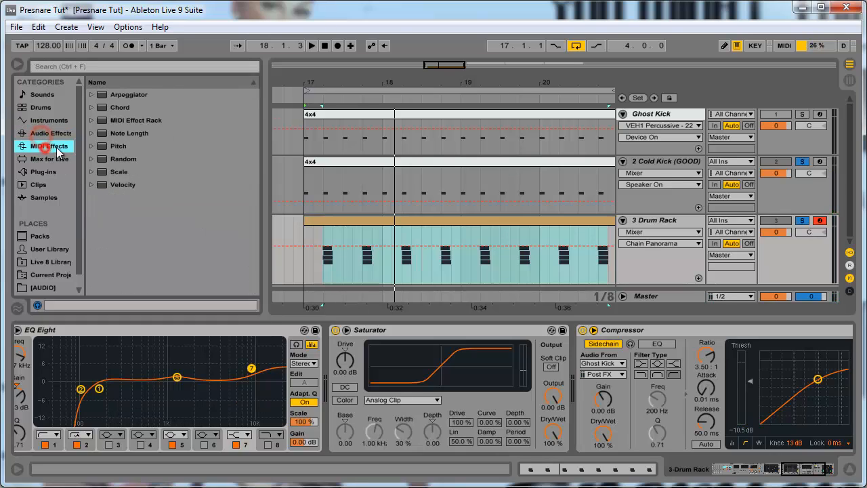
{"action": "left_click", "coordinate": [58, 134]}
{"action": "scroll", "coordinate": [129, 197], "scroll_direction": "up", "scroll_amount": 5}
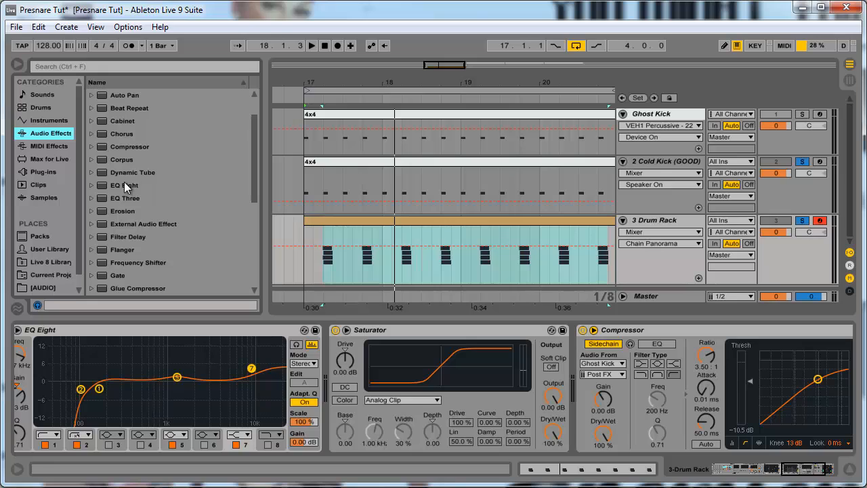
{"action": "left_click_drag", "start_coordinate": [124, 182], "coordinate": [624, 420]}
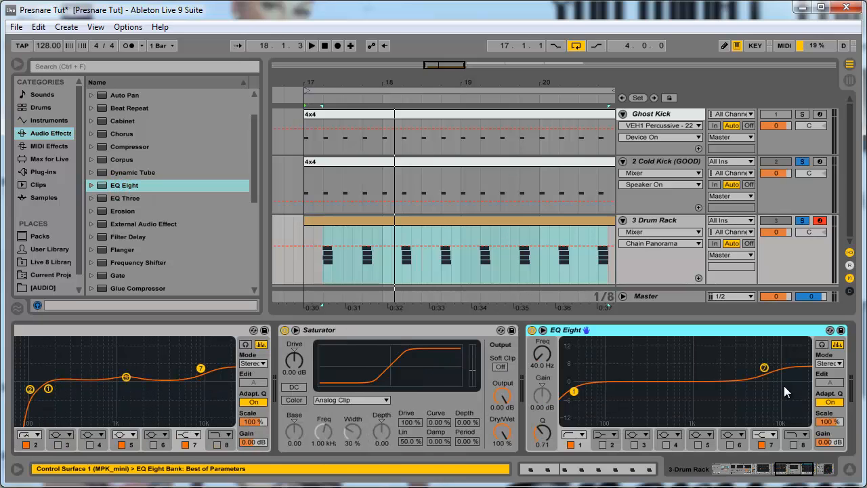
Disable band 7 of the EQ Eight after the Saturator, keep the device enabled, and audition the loop.
{"action": "left_click", "coordinate": [763, 445]}
{"action": "left_click", "coordinate": [763, 445]}
{"action": "left_click", "coordinate": [762, 446]}
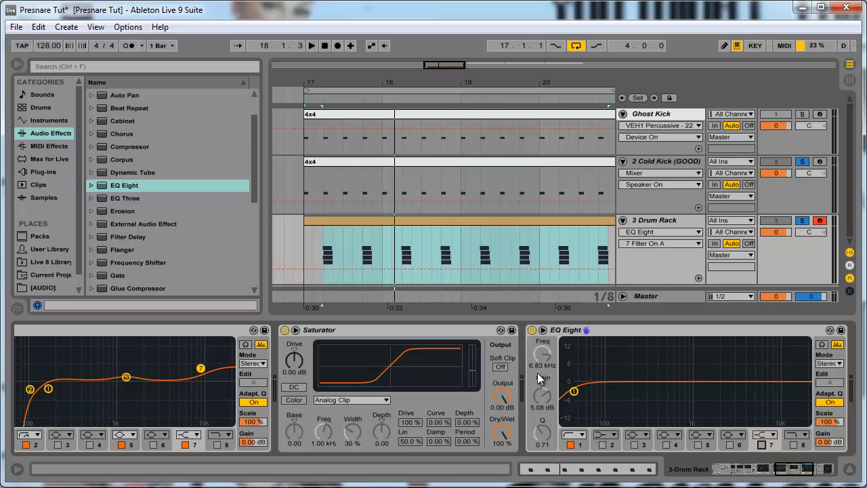
{"action": "left_click", "coordinate": [532, 330]}
{"action": "key", "text": "space"}
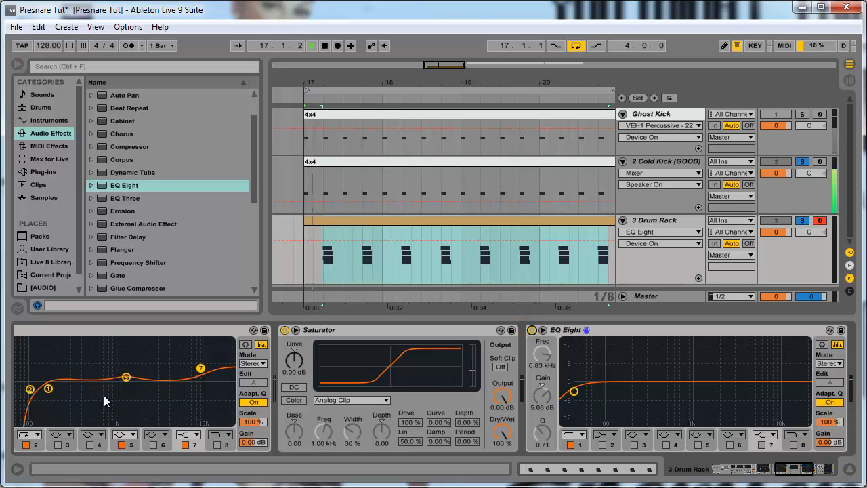
{"action": "key", "text": "space"}
Set this EQ's band 1 low cut to 250 Hz with Q 0.78, enable band 3 as a steep low cut, and audition.
{"action": "left_click", "coordinate": [575, 392]}
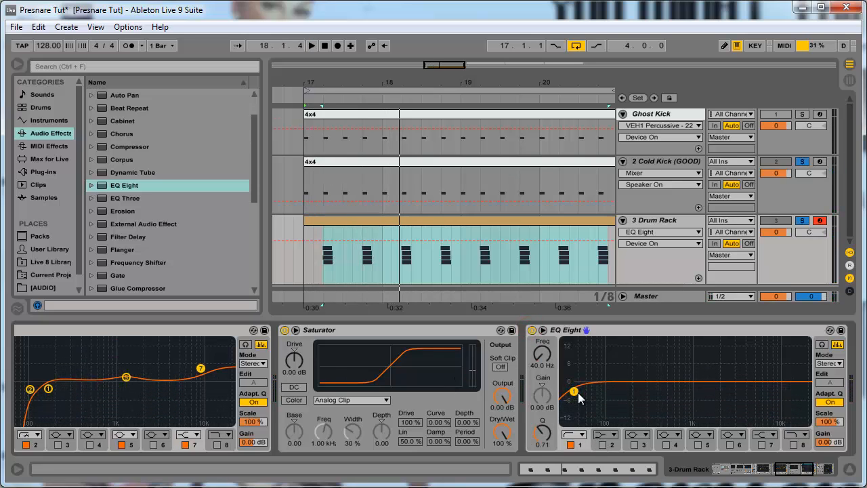
{"action": "left_click_drag", "start_coordinate": [577, 391], "coordinate": [625, 393]}
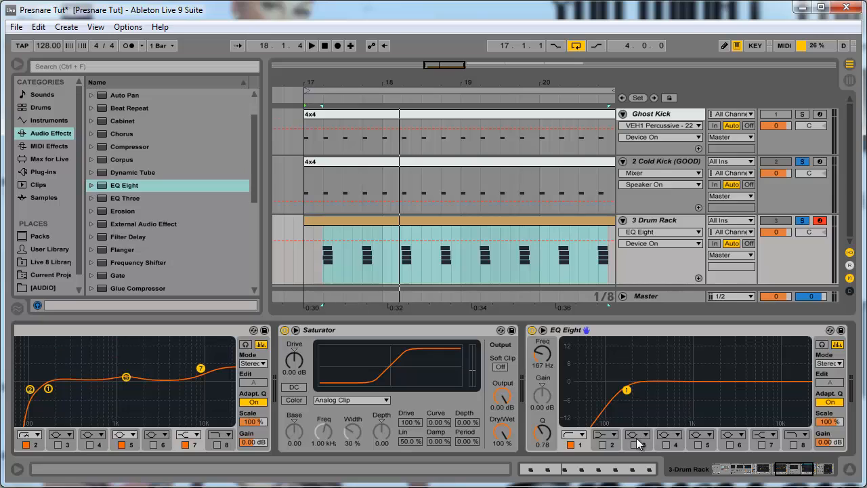
{"action": "left_click", "coordinate": [636, 436]}
{"action": "left_click", "coordinate": [639, 447]}
{"action": "left_click", "coordinate": [634, 444]}
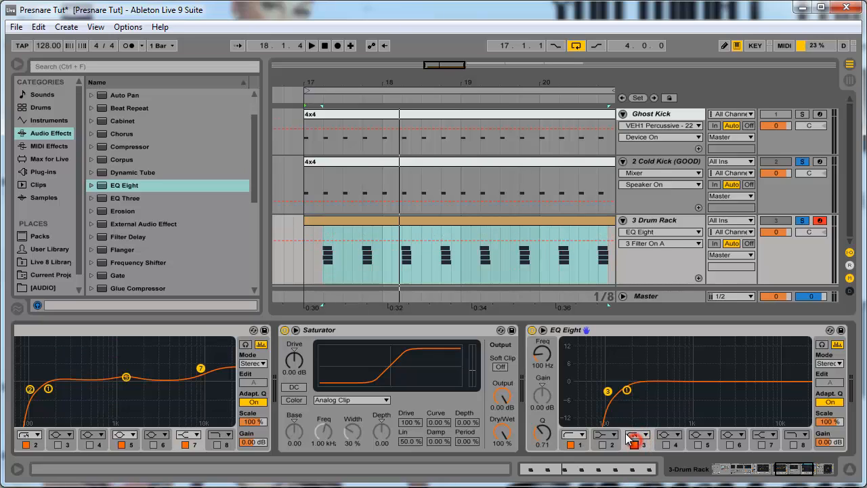
{"action": "left_click_drag", "start_coordinate": [619, 396], "coordinate": [646, 394]}
{"action": "key", "text": "space"}
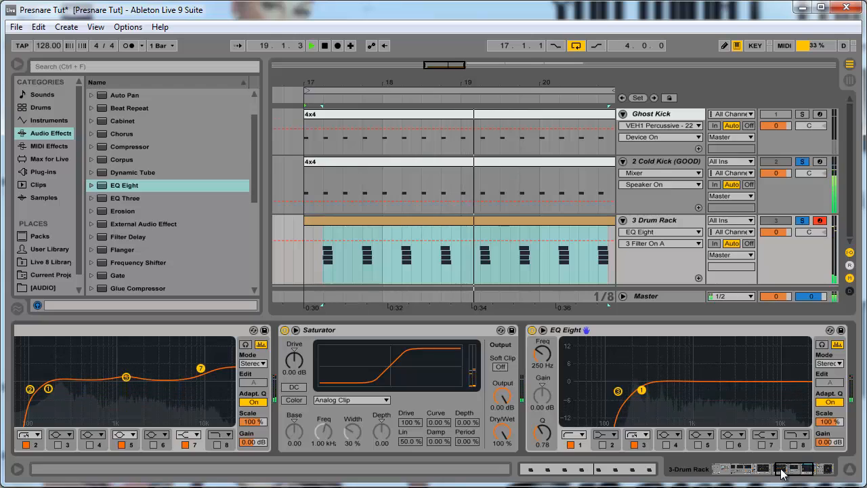
{"action": "key", "text": "space"}
Fine-tune band 3 of the post-Saturator EQ to 118 Hz with Q 0.63.
{"action": "left_click_drag", "start_coordinate": [784, 469], "coordinate": [794, 469]}
{"action": "mouse_move", "coordinate": [404, 391]}
{"action": "left_mouse_down"}
{"action": "mouse_move", "coordinate": [395, 388]}
{"action": "mouse_move", "coordinate": [424, 391]}
{"action": "mouse_move", "coordinate": [398, 394]}
{"action": "mouse_move", "coordinate": [406, 397]}
{"action": "left_mouse_up"}
{"action": "key", "text": "space"}
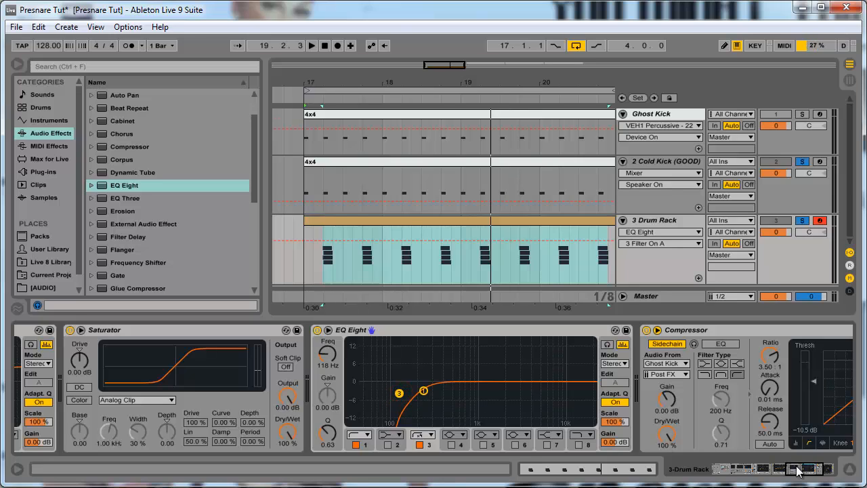
Set the final sidechain Compressor's threshold to -17.1 dB and its release to 41.1 ms.
{"action": "left_click_drag", "start_coordinate": [798, 471], "coordinate": [804, 473]}
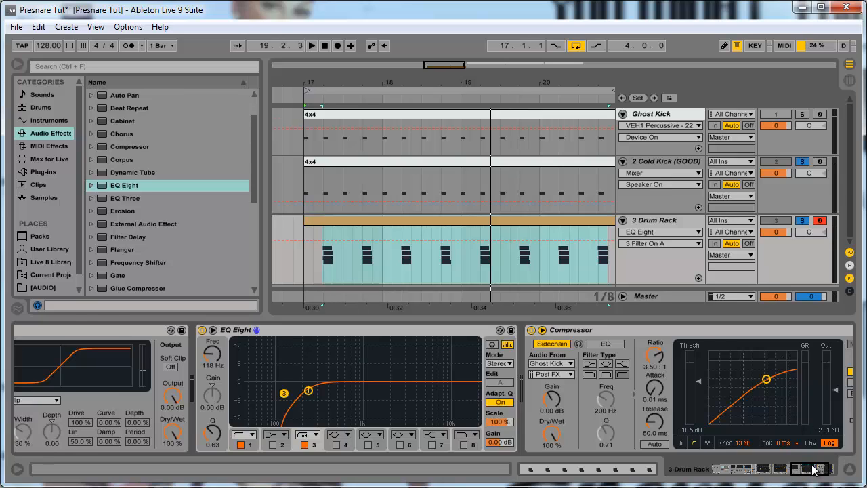
{"action": "left_click", "coordinate": [814, 470]}
{"action": "left_click", "coordinate": [588, 341]}
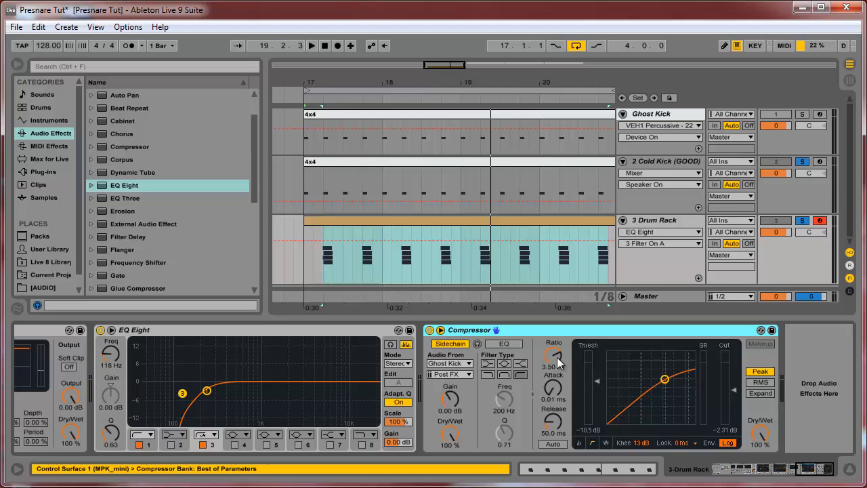
{"action": "key", "text": "space"}
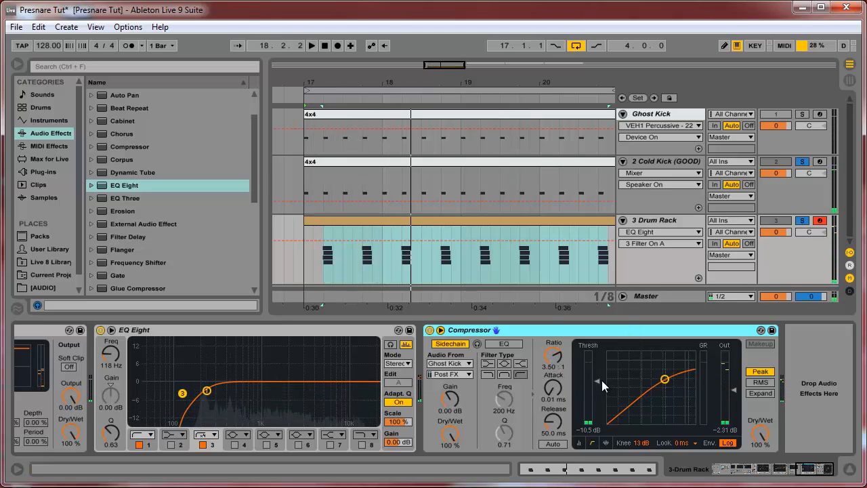
{"action": "left_click_drag", "start_coordinate": [596, 381], "coordinate": [593, 379]}
{"action": "left_click_drag", "start_coordinate": [556, 427], "coordinate": [554, 422]}
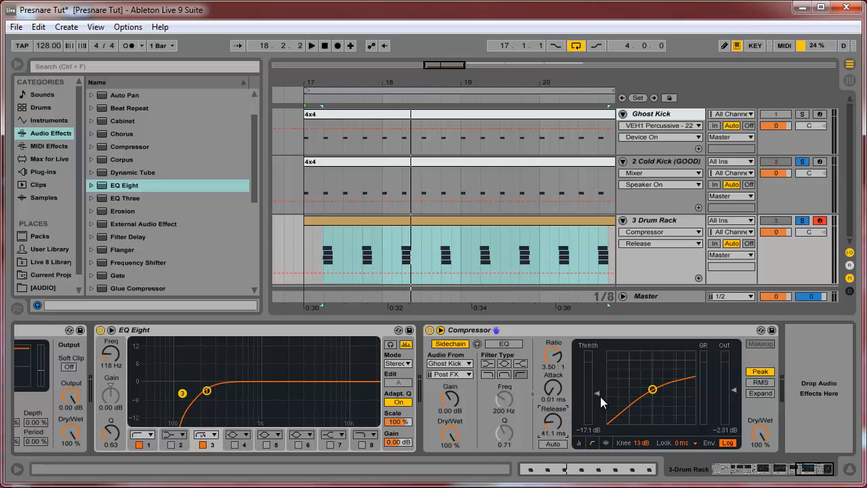
Readjust the Compressor's threshold to -14.2 dB while auditioning the loop.
{"action": "mouse_move", "coordinate": [601, 396]}
{"action": "left_mouse_down"}
{"action": "mouse_move", "coordinate": [596, 411]}
{"action": "mouse_move", "coordinate": [594, 399]}
{"action": "left_mouse_up"}
{"action": "key", "text": "space"}
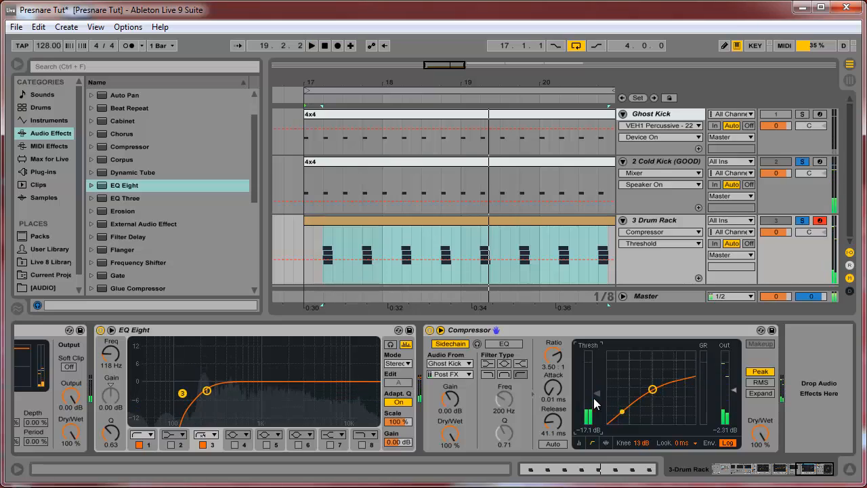
{"action": "left_click_drag", "start_coordinate": [593, 397], "coordinate": [596, 388]}
{"action": "key", "text": "space"}
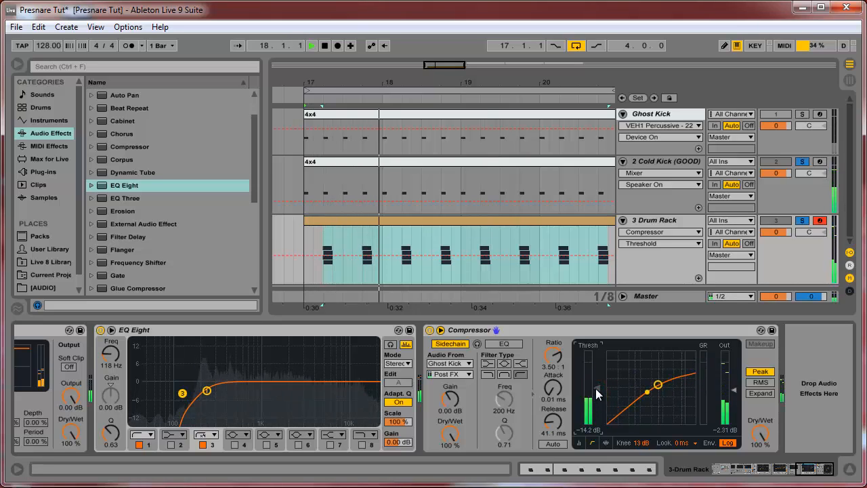
Set the final sidechain Compressor's ratio to 2.74:1 and its threshold to -14.9 dB, and stop playback.
{"action": "left_click_drag", "start_coordinate": [561, 357], "coordinate": [599, 389]}
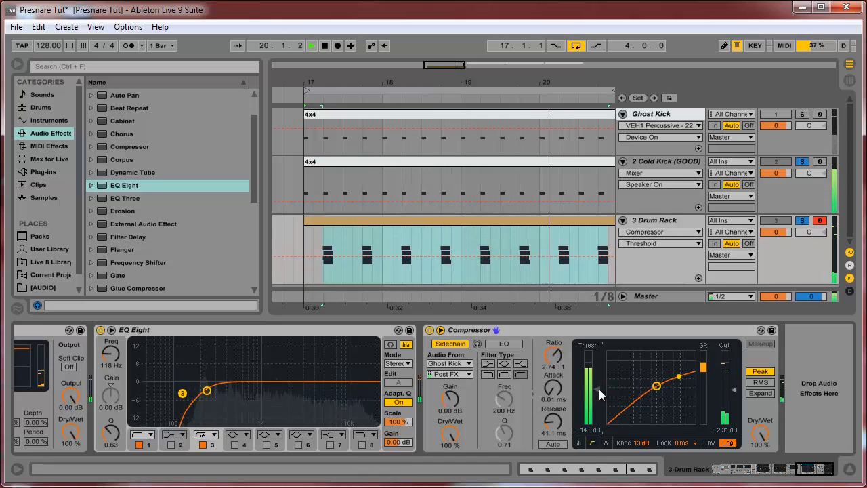
{"action": "key", "text": "space"}
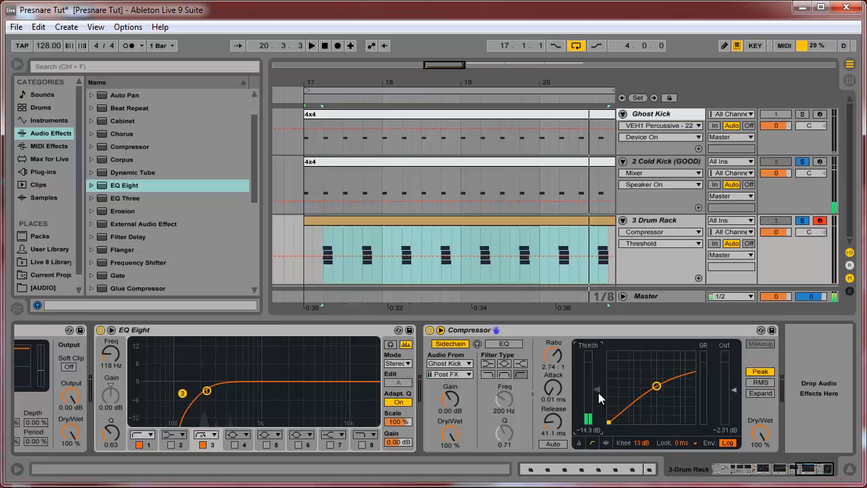
Duplicate the final sidechain Compressor and set the copy's sidechain source to 2-Cold Kick (GOOD).
{"action": "left_click", "coordinate": [585, 330]}
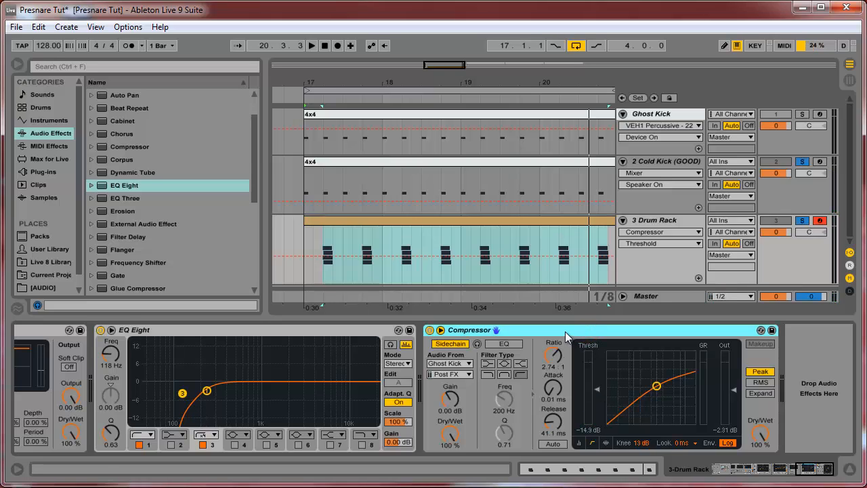
{"action": "key", "text": "ctrl+d"}
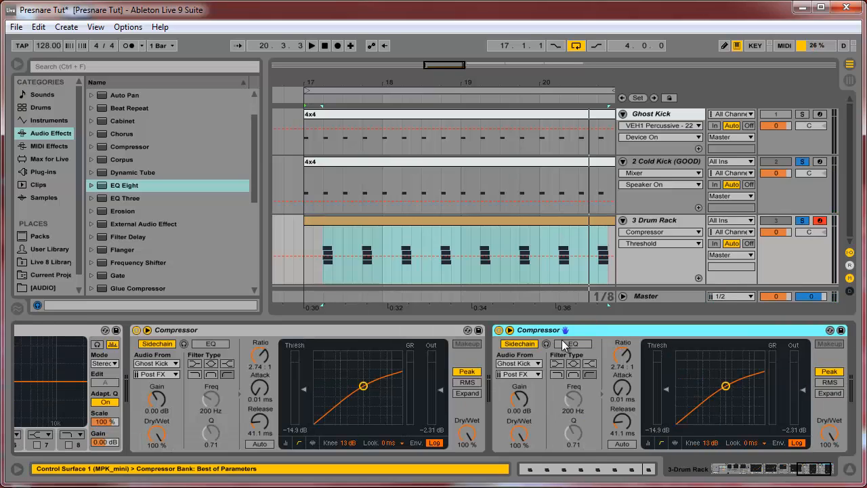
{"action": "left_click", "coordinate": [530, 364]}
{"action": "left_click", "coordinate": [533, 363]}
{"action": "left_click", "coordinate": [535, 365]}
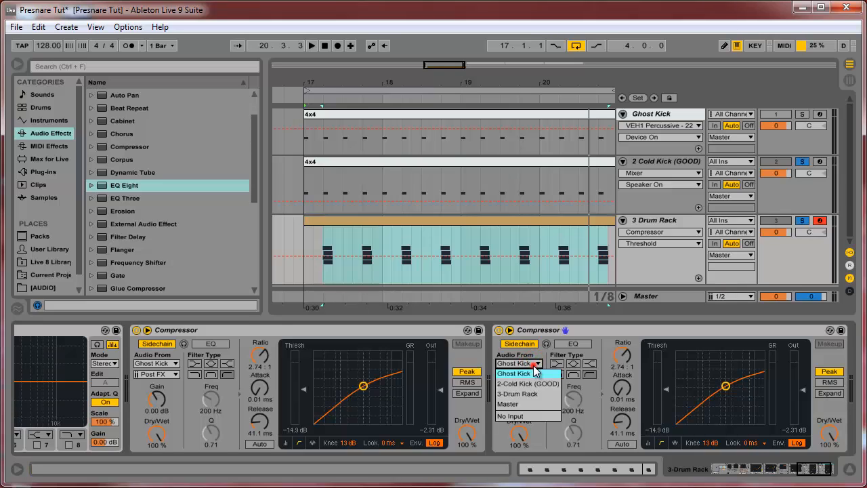
{"action": "left_click", "coordinate": [533, 383]}
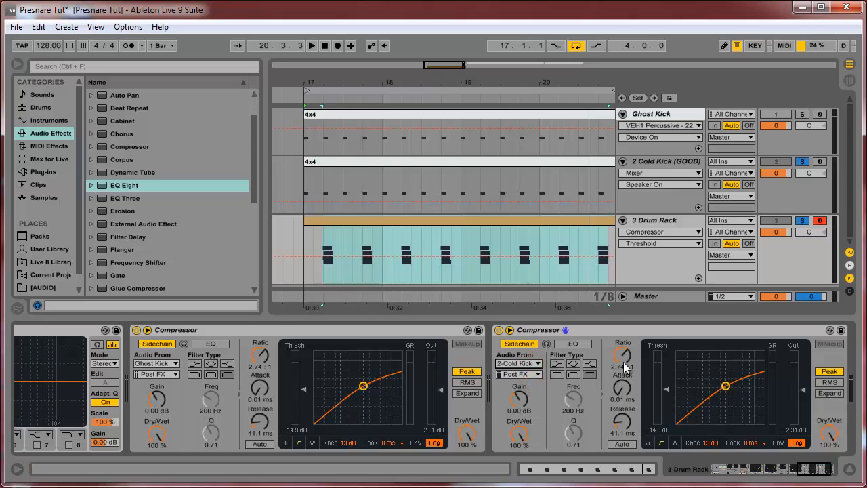
Set the duplicated Compressor's release to 137 ms and its threshold to -5.01 dB while auditioning the loop.
{"action": "left_click_drag", "start_coordinate": [622, 421], "coordinate": [624, 416]}
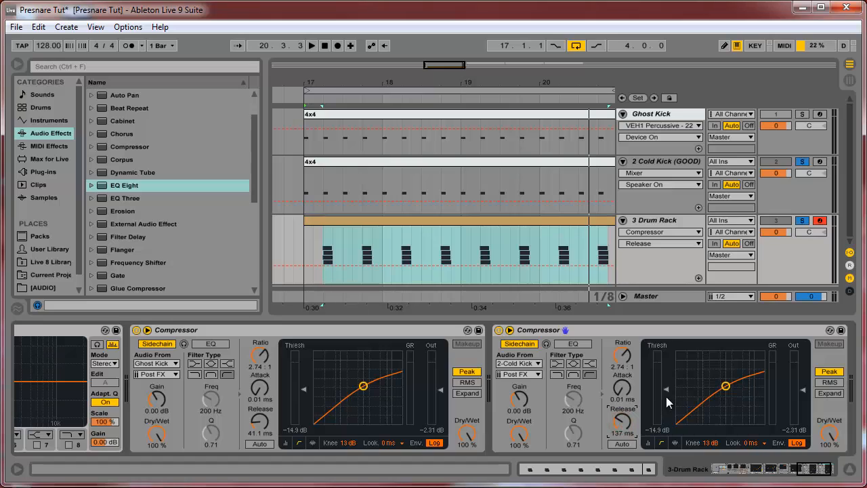
{"action": "left_click_drag", "start_coordinate": [666, 396], "coordinate": [662, 394]}
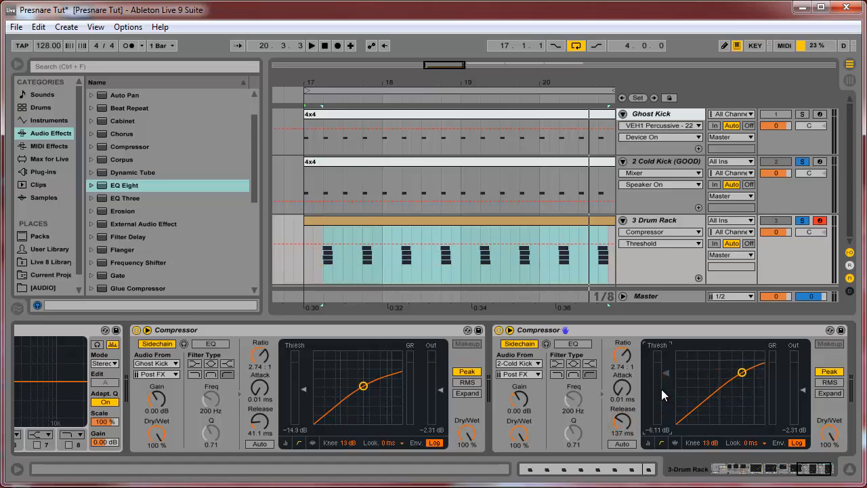
{"action": "key", "text": "space"}
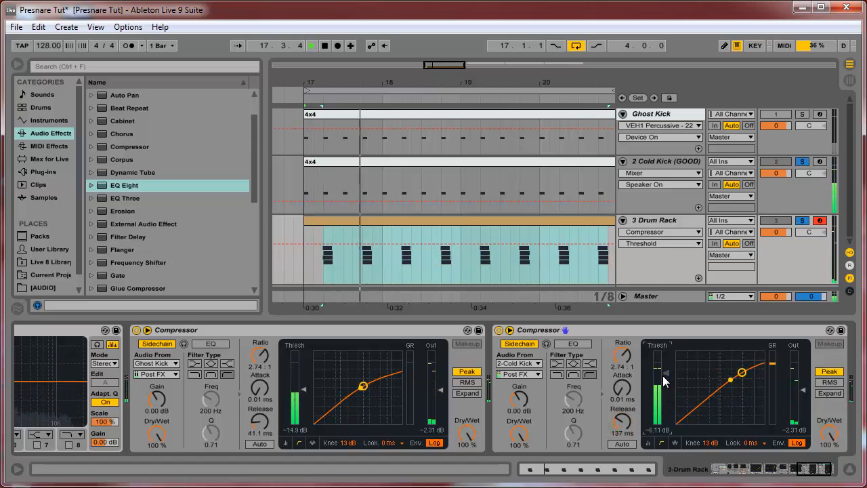
{"action": "left_click_drag", "start_coordinate": [663, 375], "coordinate": [664, 372]}
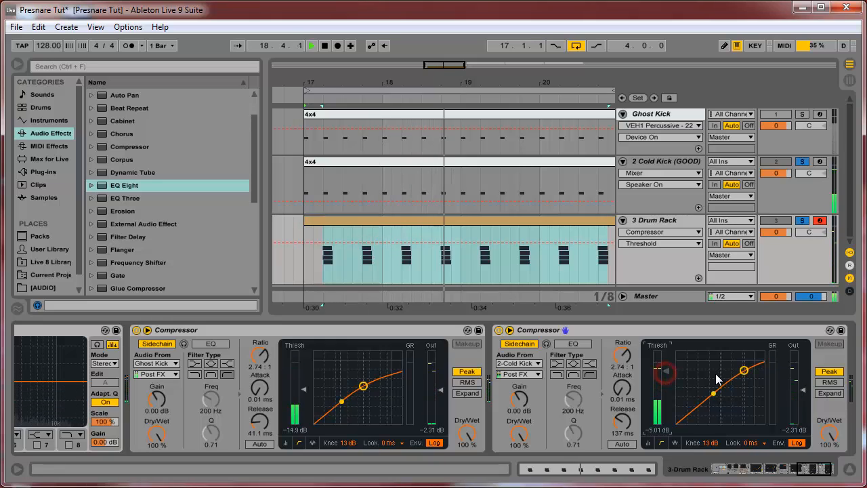
Reset the duplicated Compressor's output gain to 0.00 dB and fine-tune its threshold to -4.27 dB during playback.
{"action": "left_click_drag", "start_coordinate": [798, 392], "coordinate": [799, 402]}
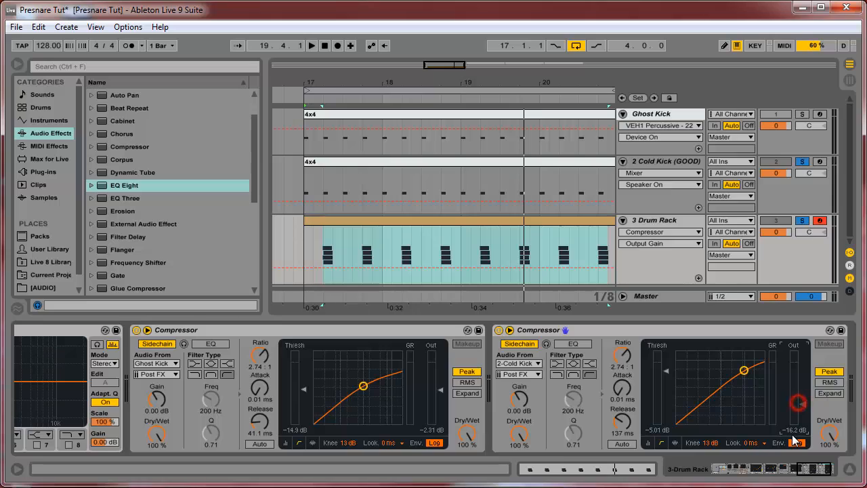
{"action": "left_click", "coordinate": [793, 429]}
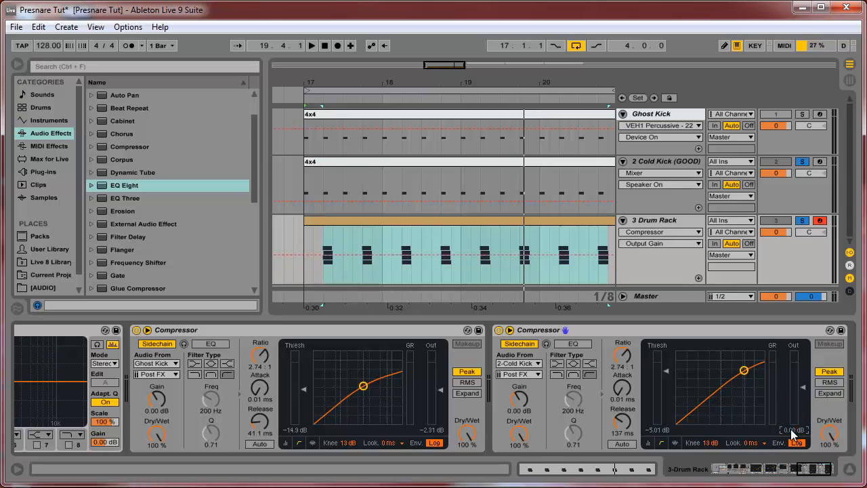
{"action": "key", "text": "space"}
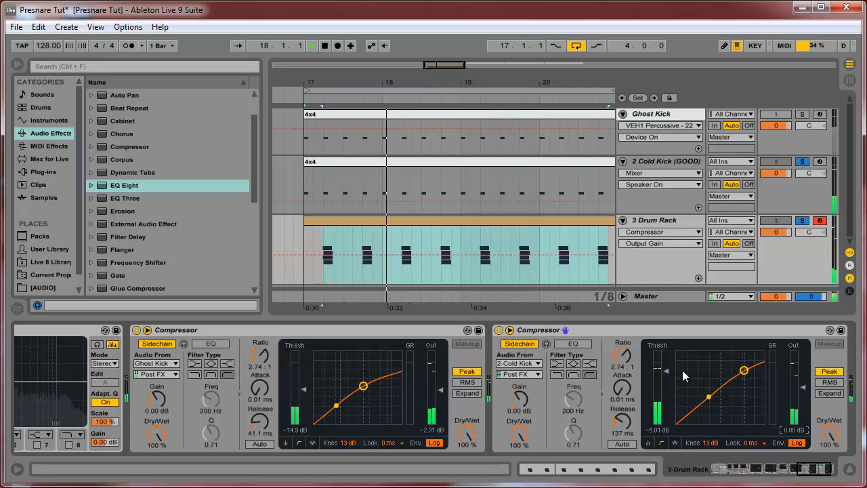
{"action": "left_click_drag", "start_coordinate": [668, 370], "coordinate": [666, 376]}
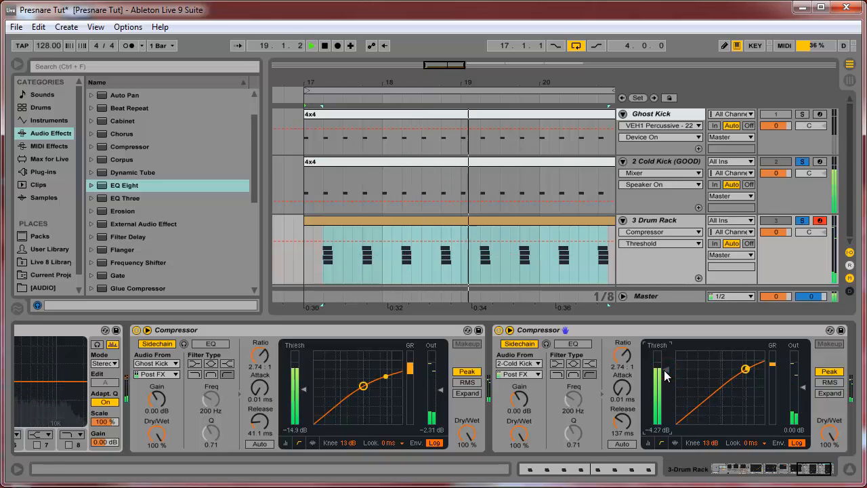
{"action": "key", "text": "space"}
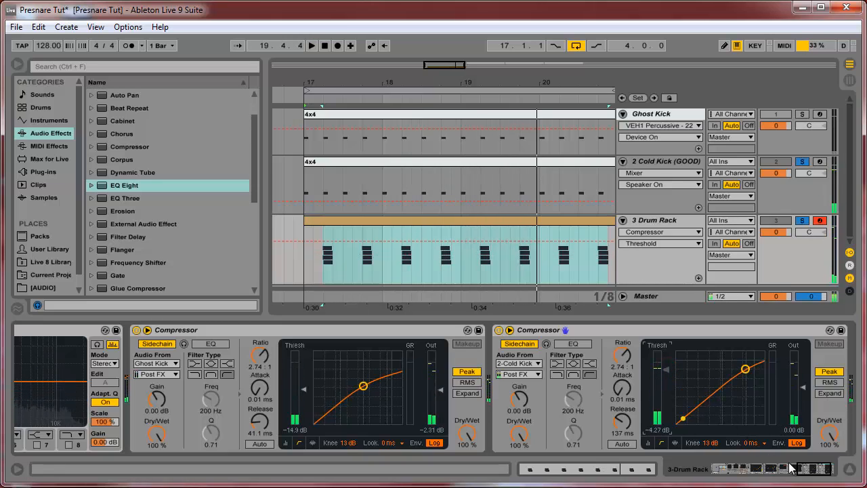
Audition the loop with the Cold Kick-fed Compressor bypassed and re-enabled to compare the sound.
{"action": "left_click", "coordinate": [811, 473]}
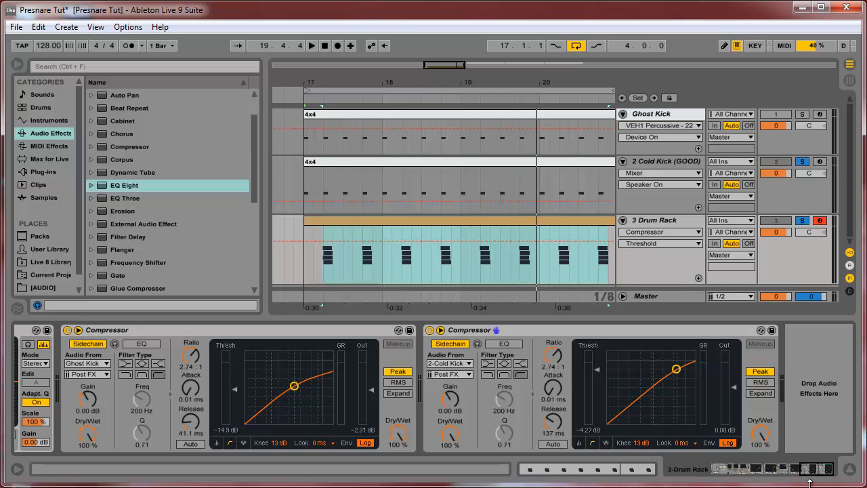
{"action": "key", "text": "space"}
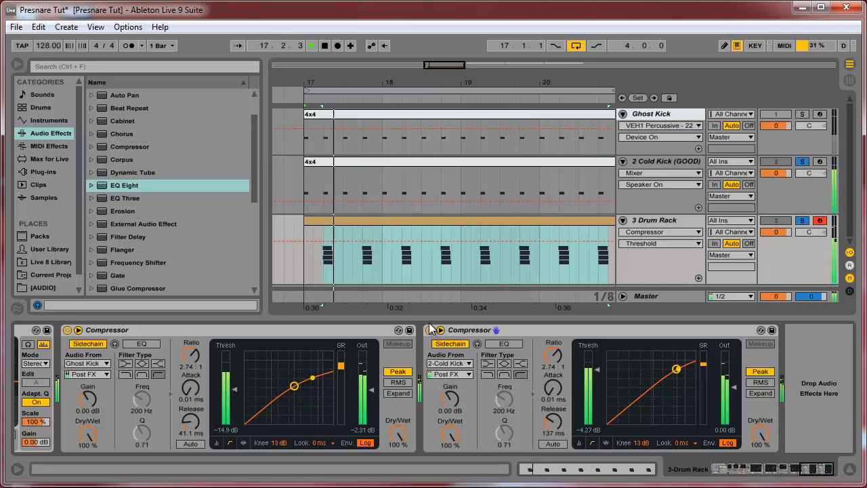
{"action": "left_click", "coordinate": [429, 330]}
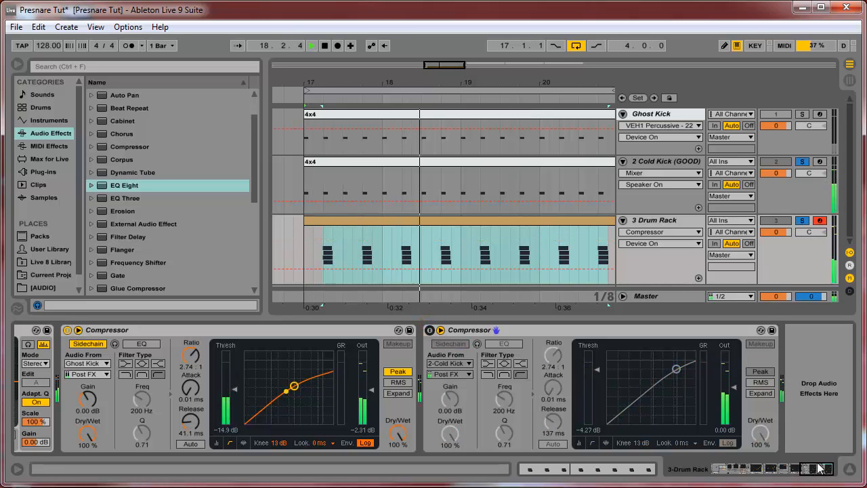
{"action": "left_click", "coordinate": [429, 330]}
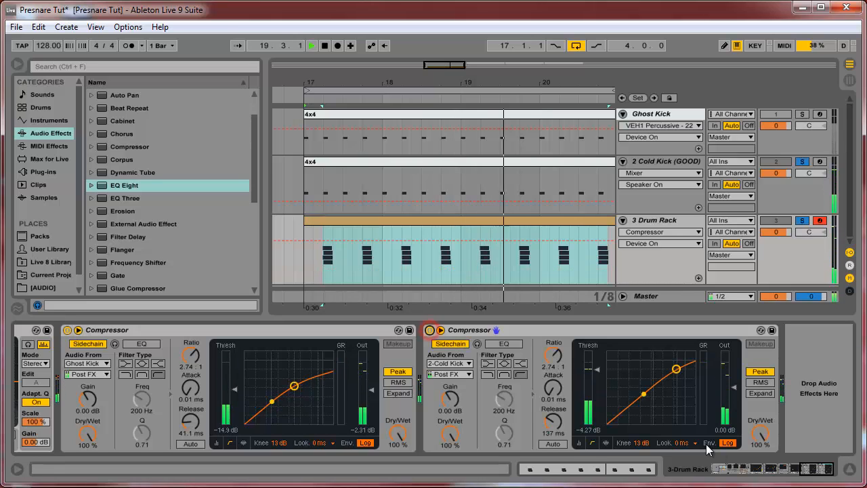
{"action": "key", "text": "space"}
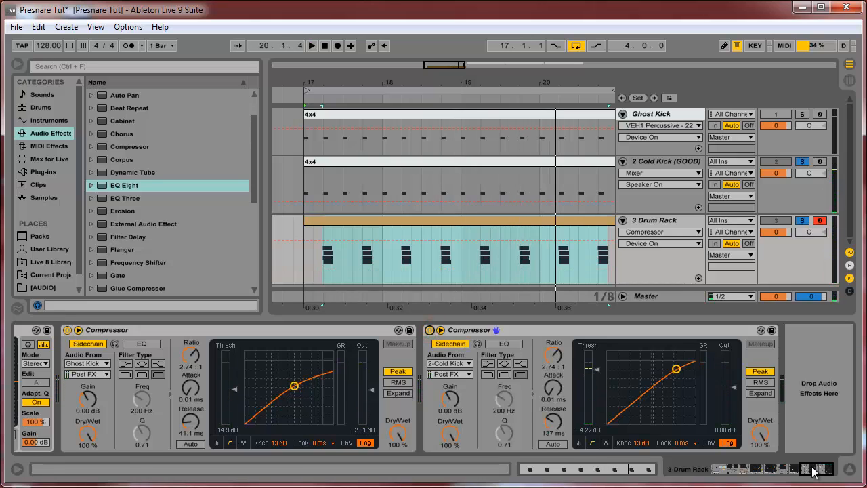
Review the Drum Rack's layers and effects chain, and select the first half of bar 17 on its track.
{"action": "left_click_drag", "start_coordinate": [814, 472], "coordinate": [804, 472]}
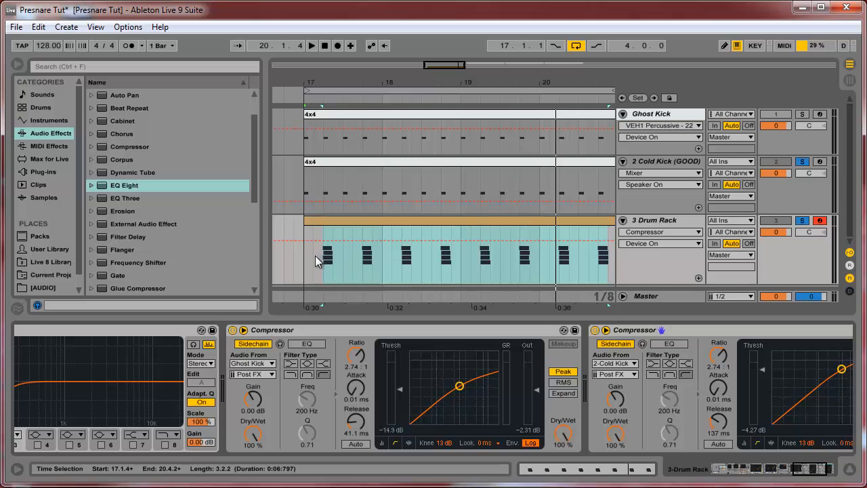
{"action": "left_click_drag", "start_coordinate": [304, 260], "coordinate": [363, 266]}
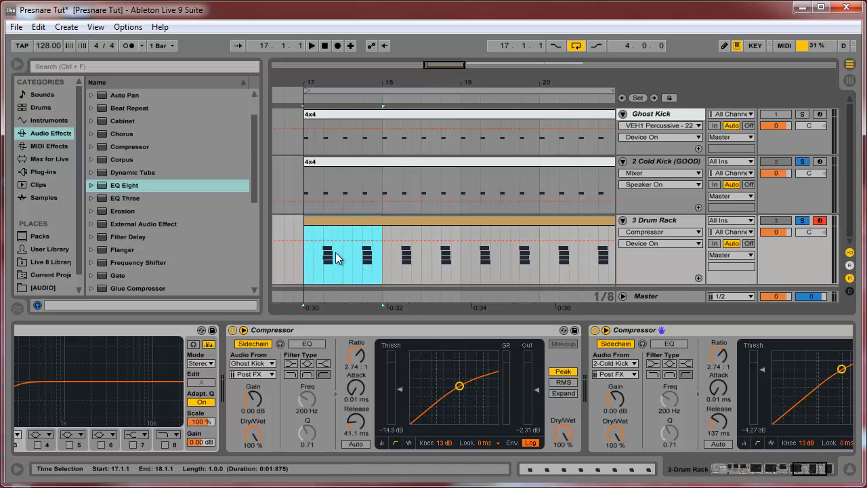
{"action": "left_click", "coordinate": [822, 469]}
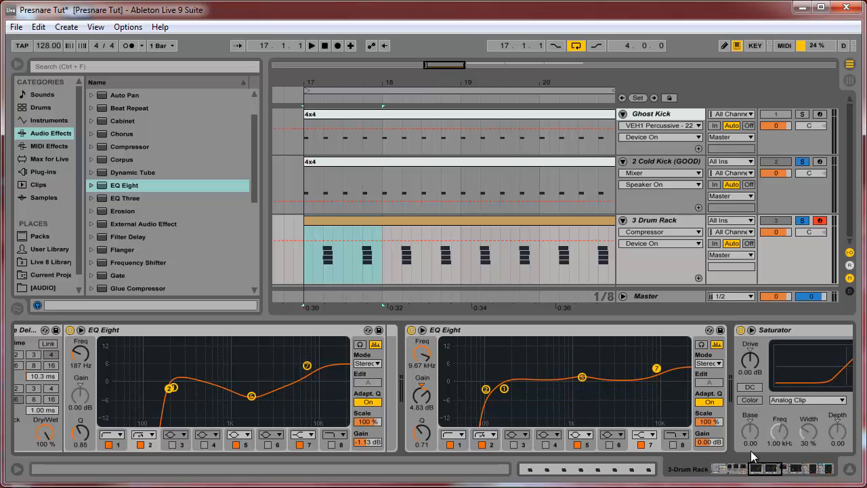
{"action": "left_click_drag", "start_coordinate": [763, 471], "coordinate": [735, 469]}
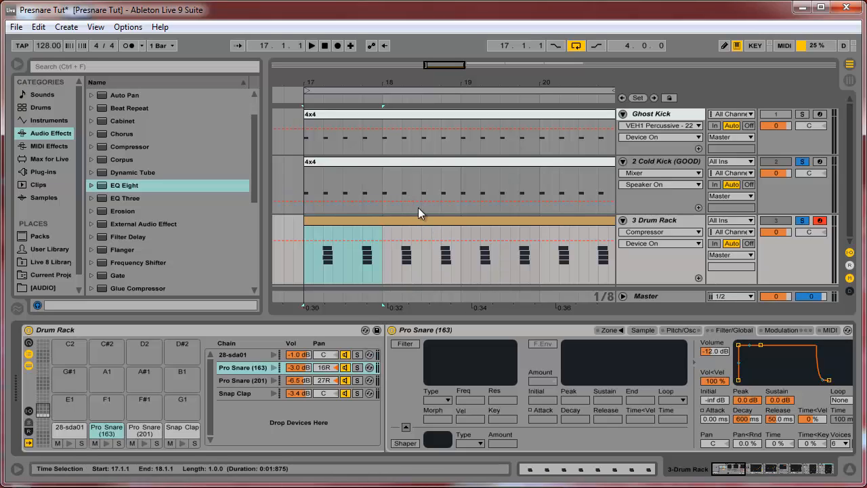
{"action": "mouse_move", "coordinate": [322, 264]}
{"action": "left_mouse_down"}
{"action": "mouse_move", "coordinate": [333, 264]}
{"action": "mouse_move", "coordinate": [279, 268]}
{"action": "mouse_move", "coordinate": [309, 272]}
{"action": "left_mouse_up"}
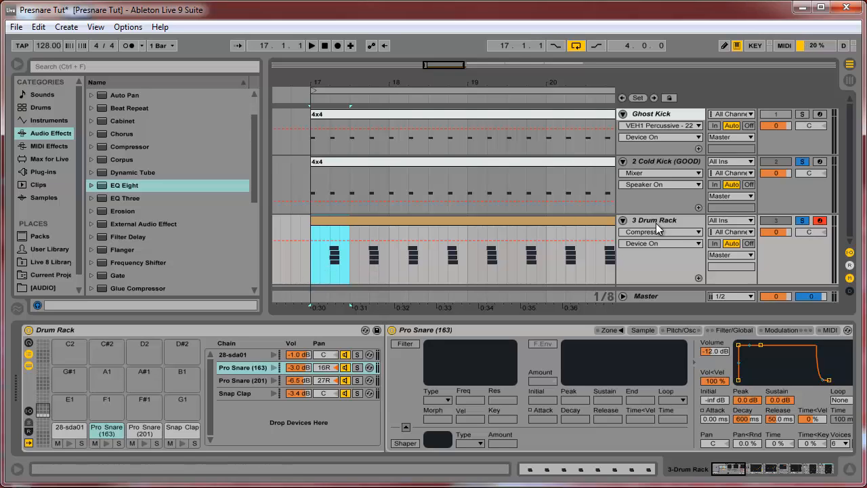
{"action": "left_click_drag", "start_coordinate": [729, 473], "coordinate": [782, 472]}
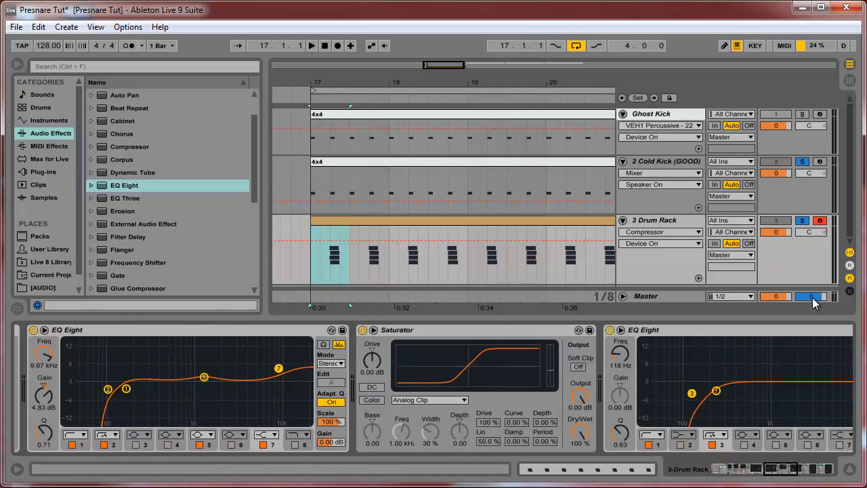
Turn off solo on the Cold Kick and Drum Rack tracks, and review the chain from the EQs to the last Compressor.
{"action": "left_click", "coordinate": [802, 221]}
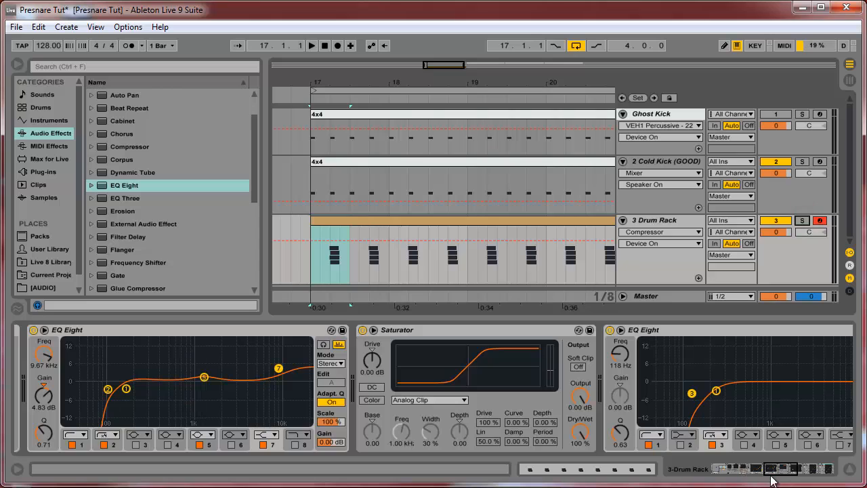
{"action": "left_click_drag", "start_coordinate": [780, 473], "coordinate": [803, 481]}
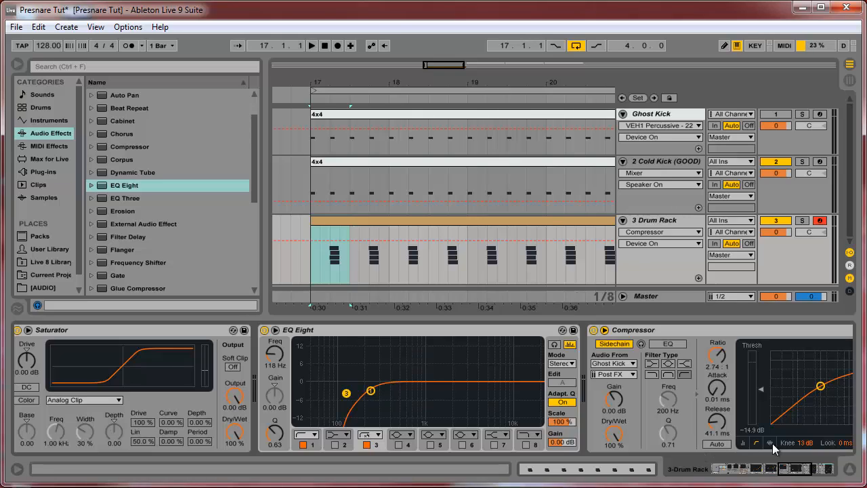
{"action": "left_click_drag", "start_coordinate": [788, 467], "coordinate": [772, 469]}
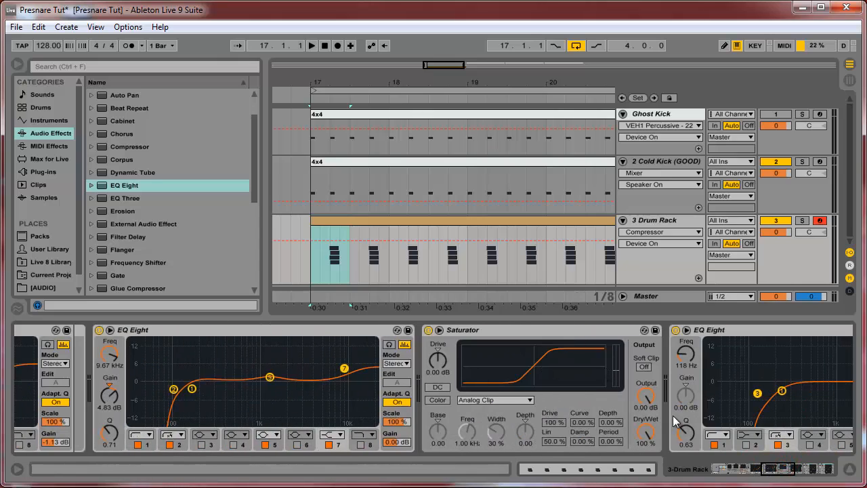
{"action": "left_click_drag", "start_coordinate": [766, 469], "coordinate": [822, 472]}
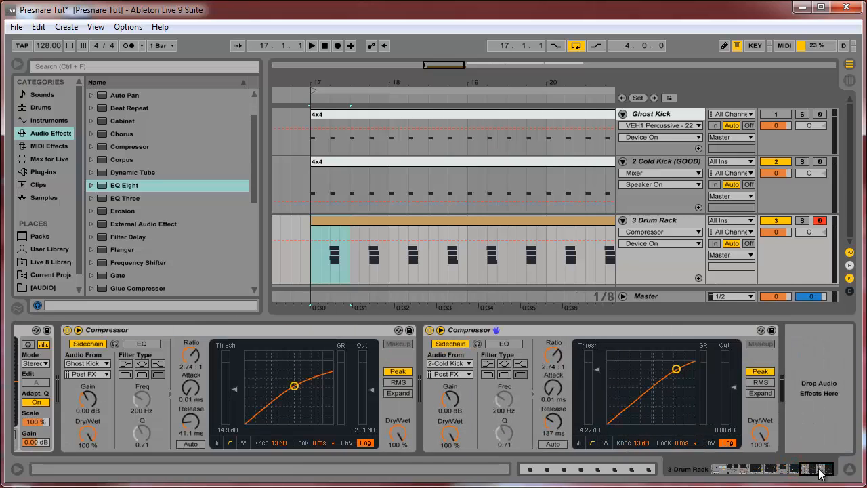